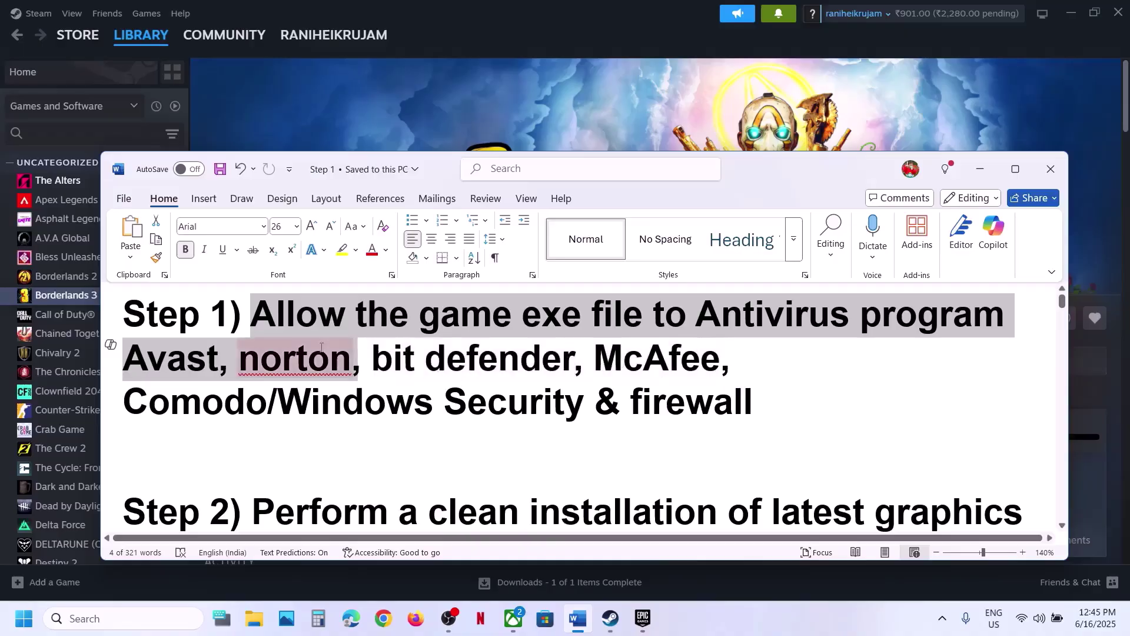
{"action": "left_click", "coordinate": [267, 399]}
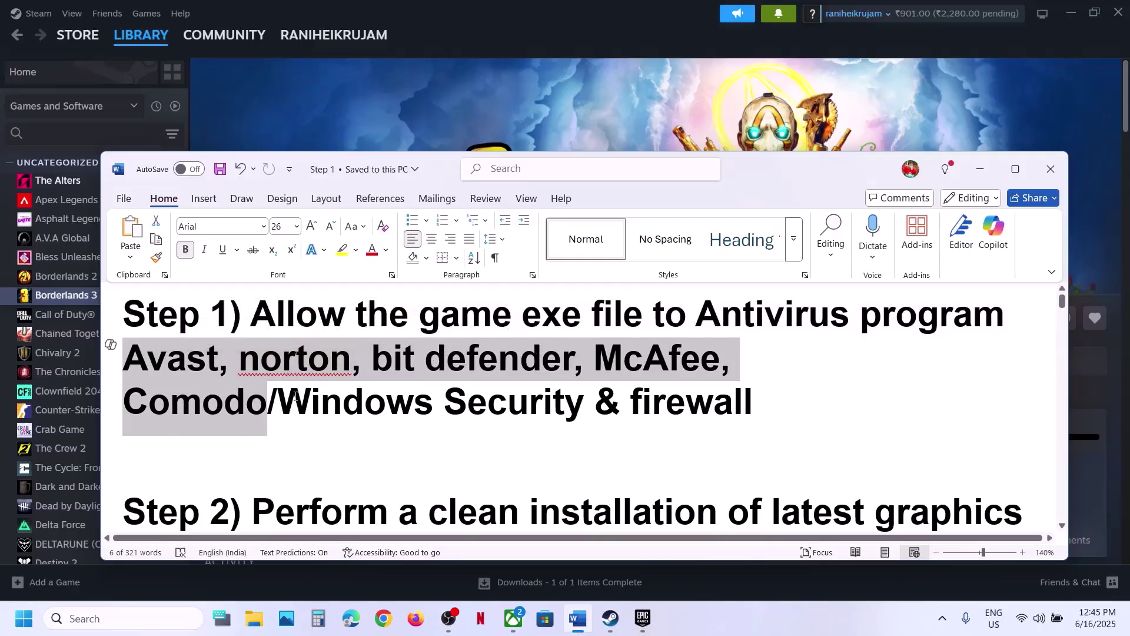
{"action": "left_click_drag", "start_coordinate": [295, 396], "coordinate": [504, 400]}
{"action": "left_click", "coordinate": [594, 112]}
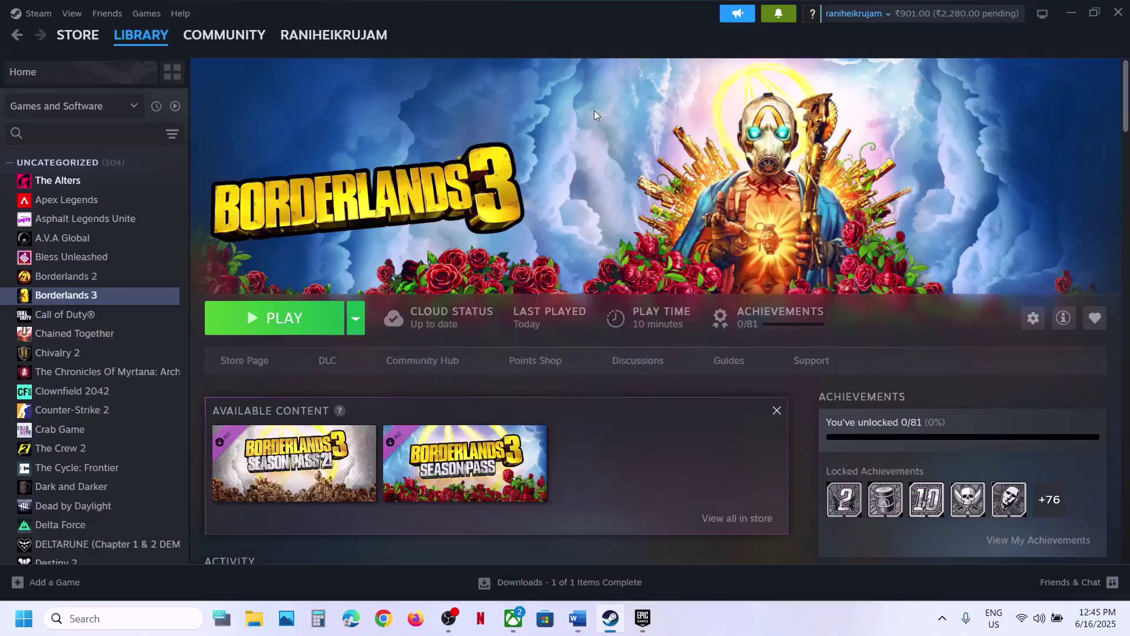
Open the virus and threat protection page of Windows Security from the Windows privacy and security settings
{"action": "key", "text": "super+i"}
{"action": "left_click", "coordinate": [104, 456]}
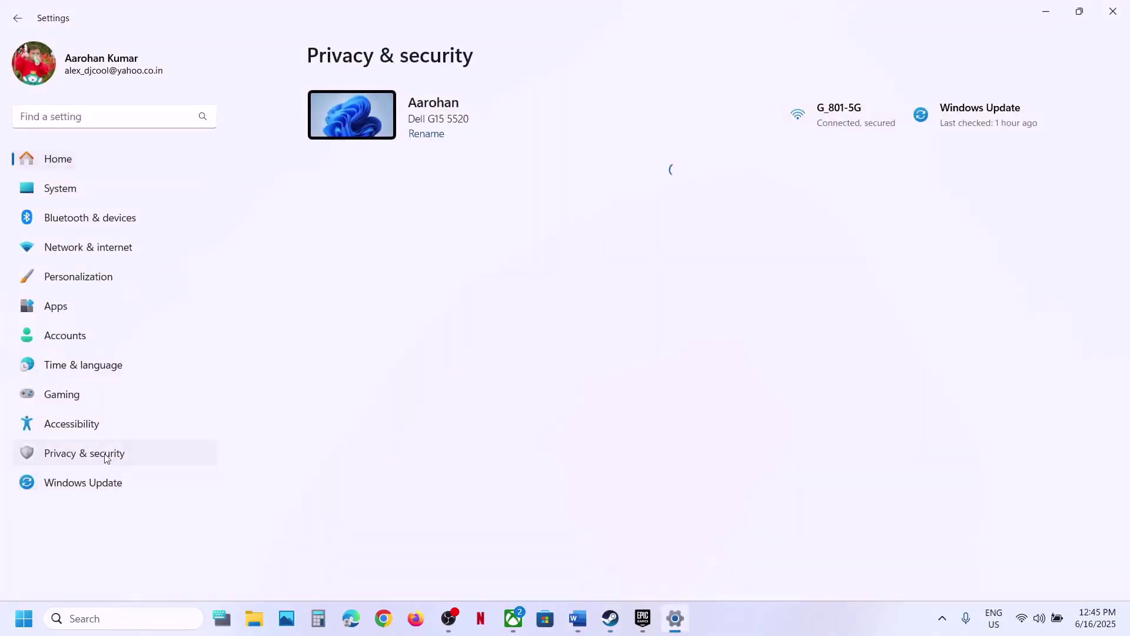
{"action": "left_click", "coordinate": [441, 138]}
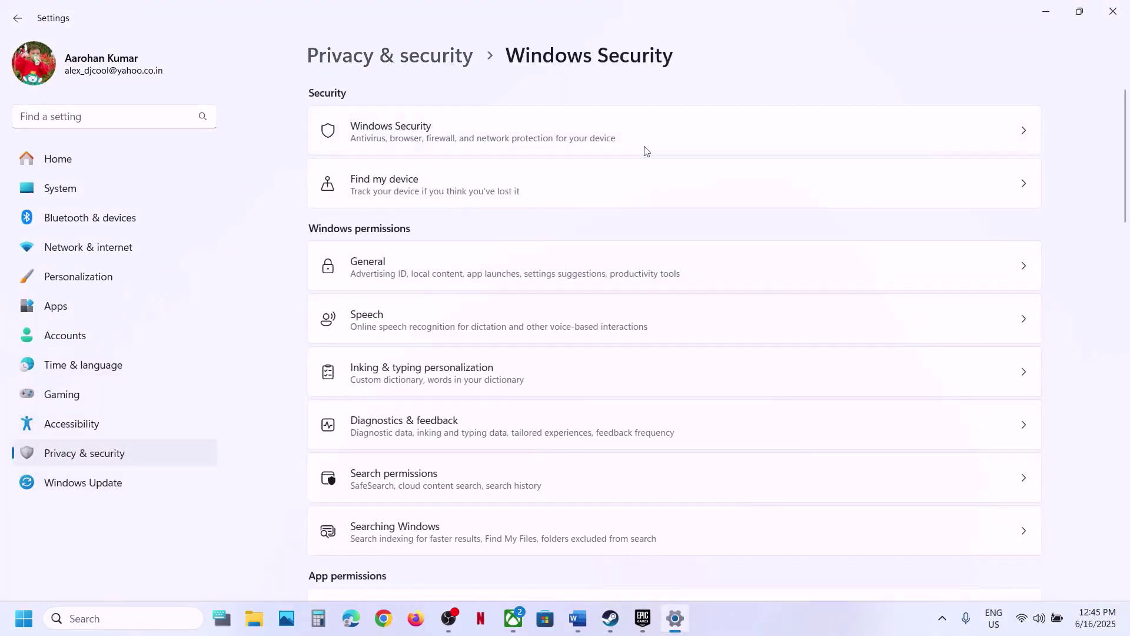
{"action": "left_click", "coordinate": [430, 220]}
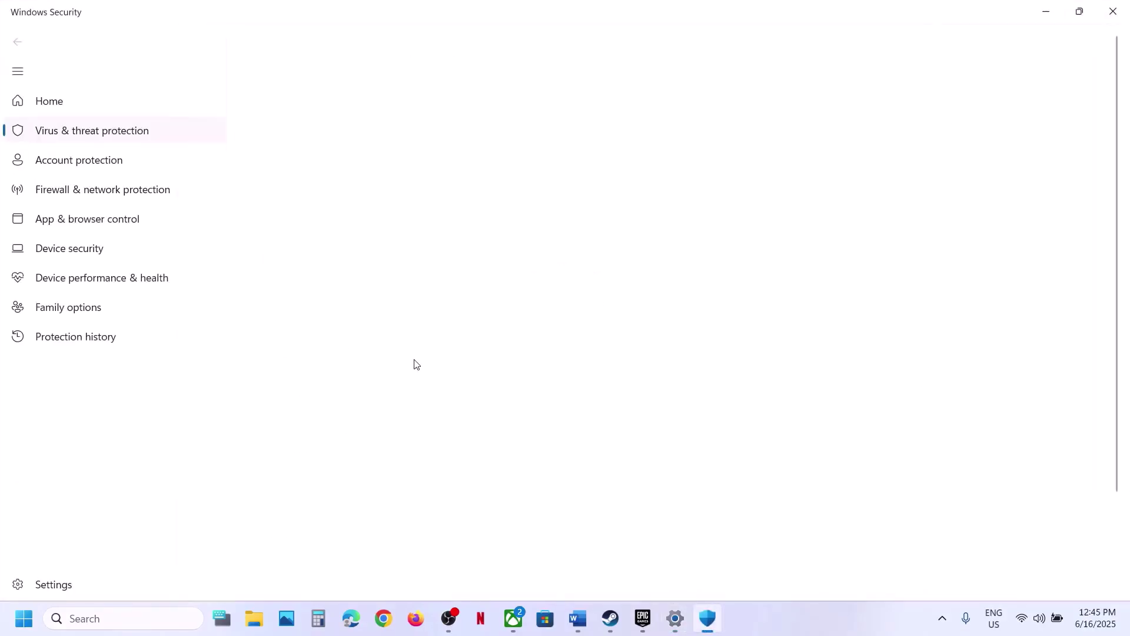
Open the list of apps allowed through Controlled folder access in the ransomware protection settings
{"action": "scroll", "coordinate": [416, 365], "scroll_direction": "down", "scroll_amount": 3}
{"action": "left_click", "coordinate": [378, 556]}
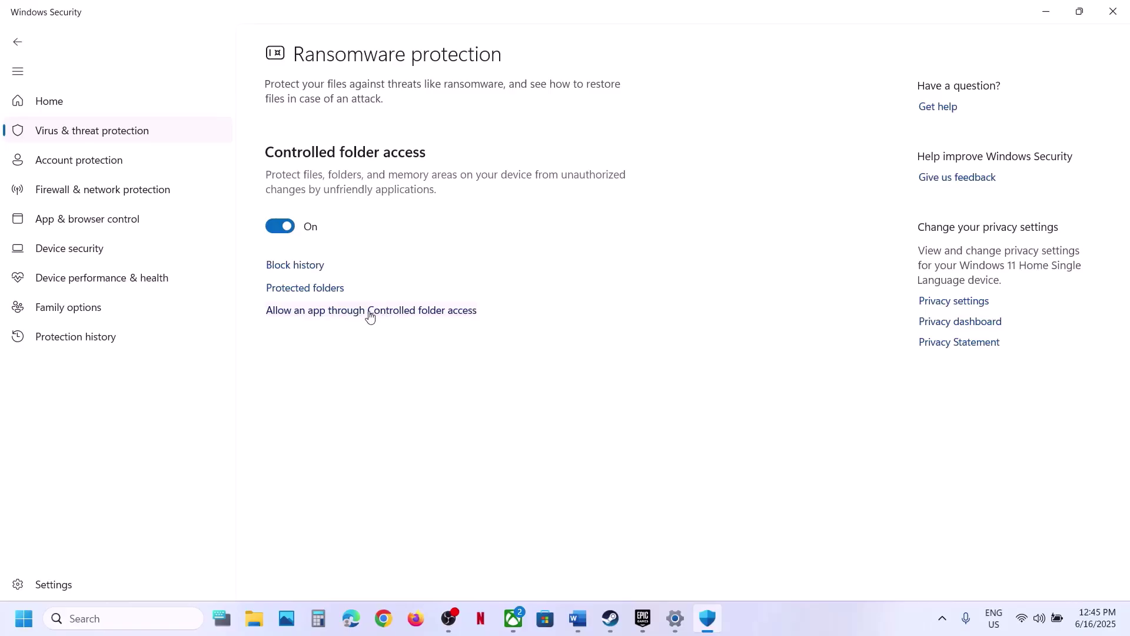
{"action": "left_click", "coordinate": [370, 317]}
{"action": "left_click", "coordinate": [492, 426]}
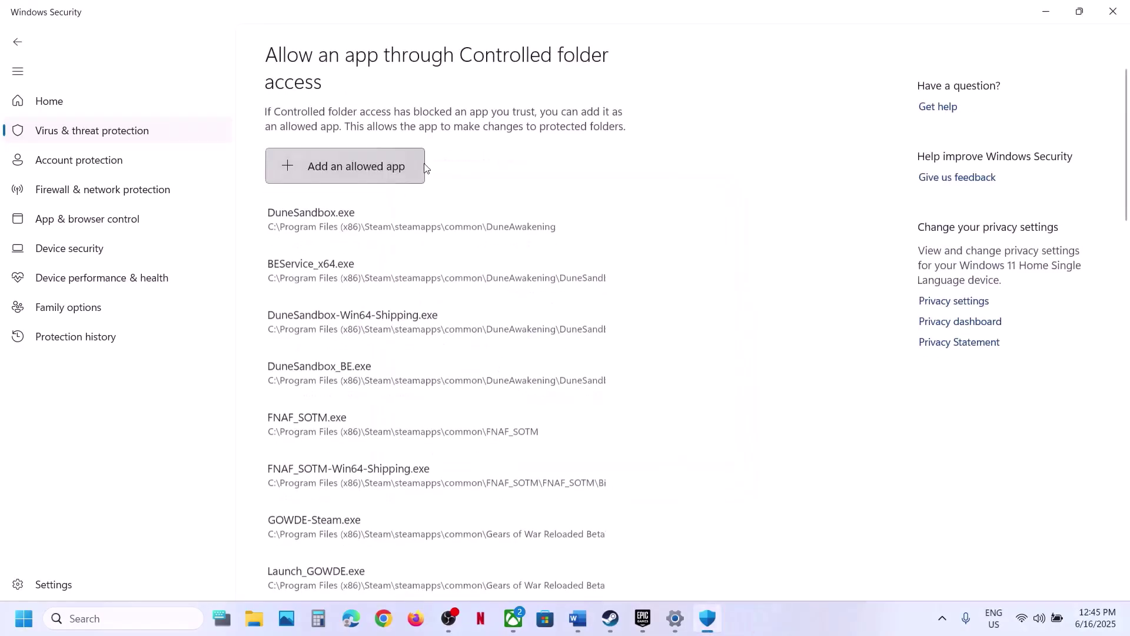
Add the Borderlands3 application from steamapps\common\Borderlands 3\OakGame\Binaries\Win64 as an app allowed through Controlled folder access
{"action": "left_click", "coordinate": [369, 167]}
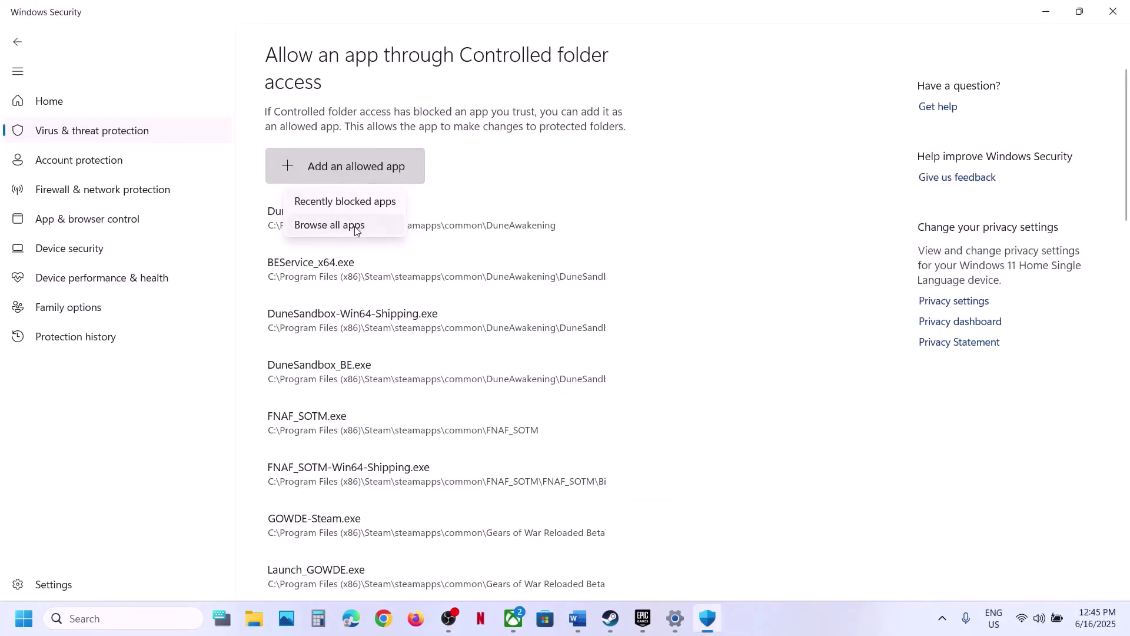
{"action": "left_click", "coordinate": [357, 230]}
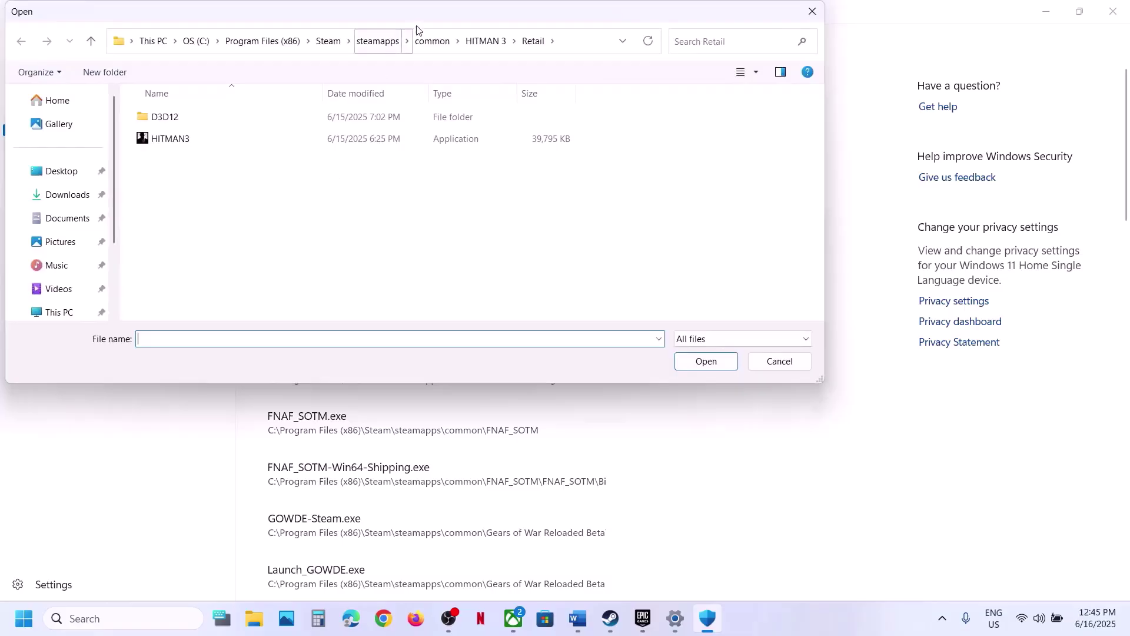
{"action": "left_click", "coordinate": [432, 40]}
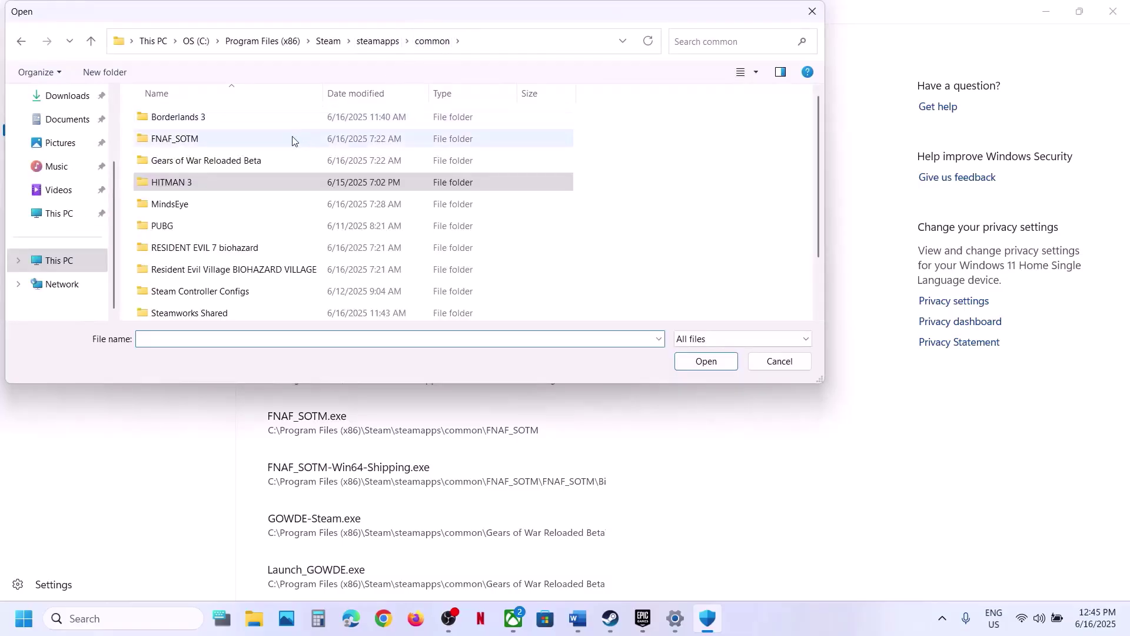
{"action": "double_click", "coordinate": [236, 123]}
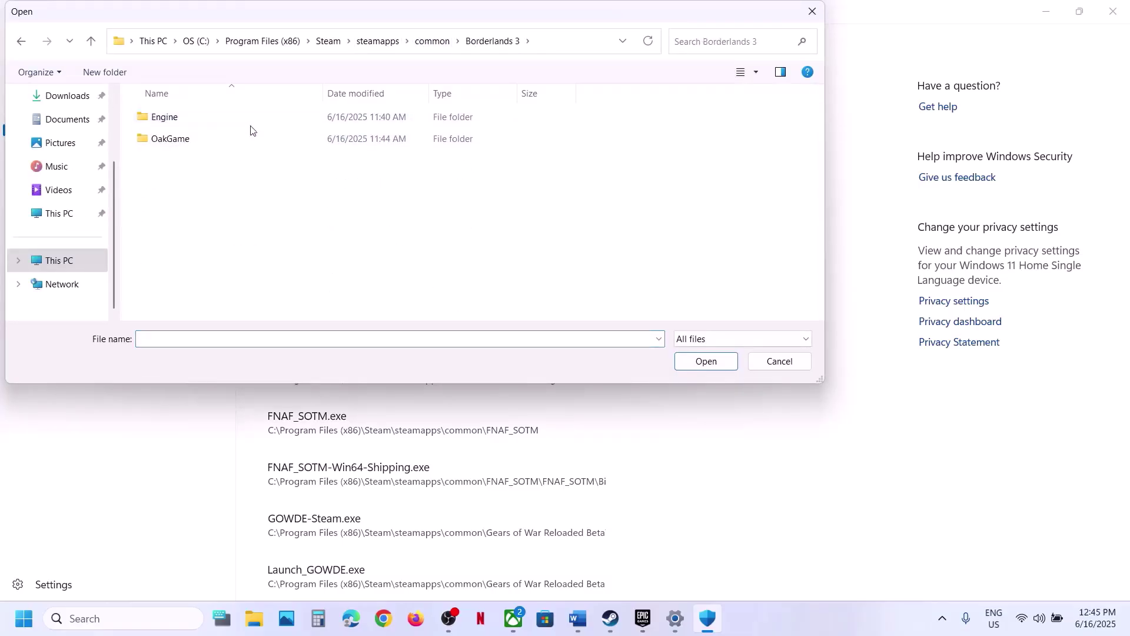
{"action": "double_click", "coordinate": [202, 141]}
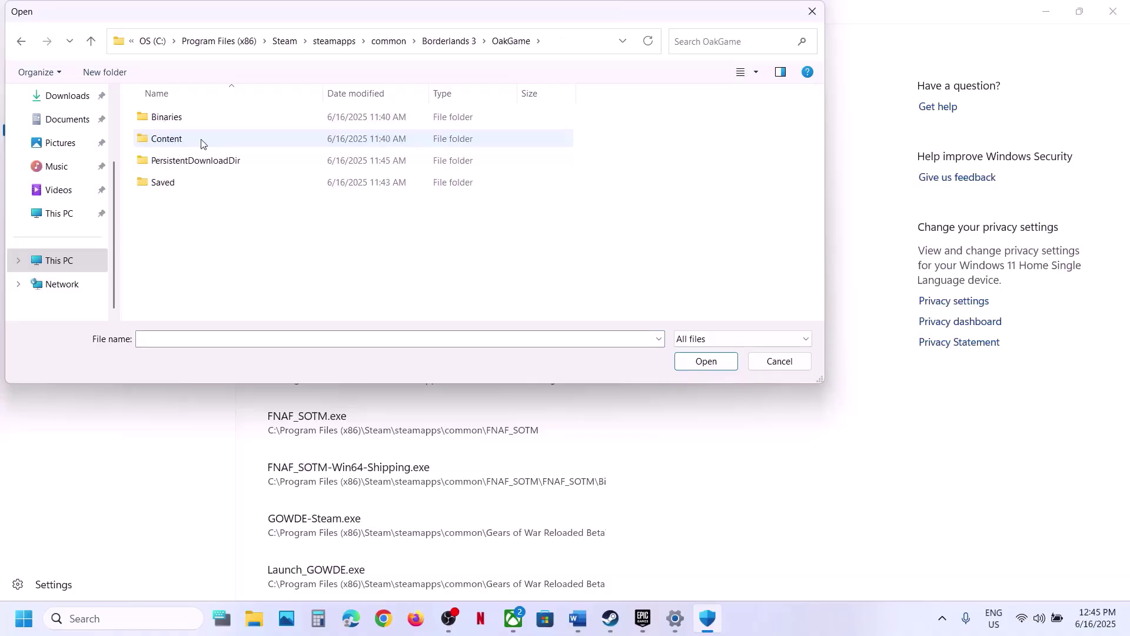
{"action": "double_click", "coordinate": [189, 121]}
{"action": "left_click", "coordinate": [189, 121]}
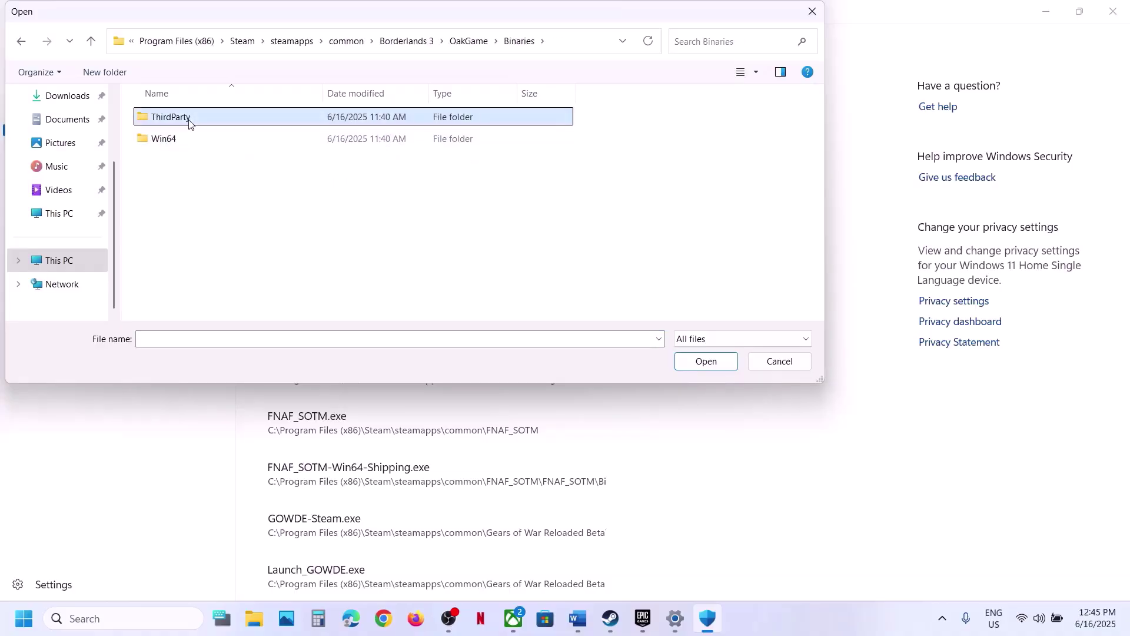
{"action": "double_click", "coordinate": [179, 141]}
{"action": "left_click", "coordinate": [218, 124]}
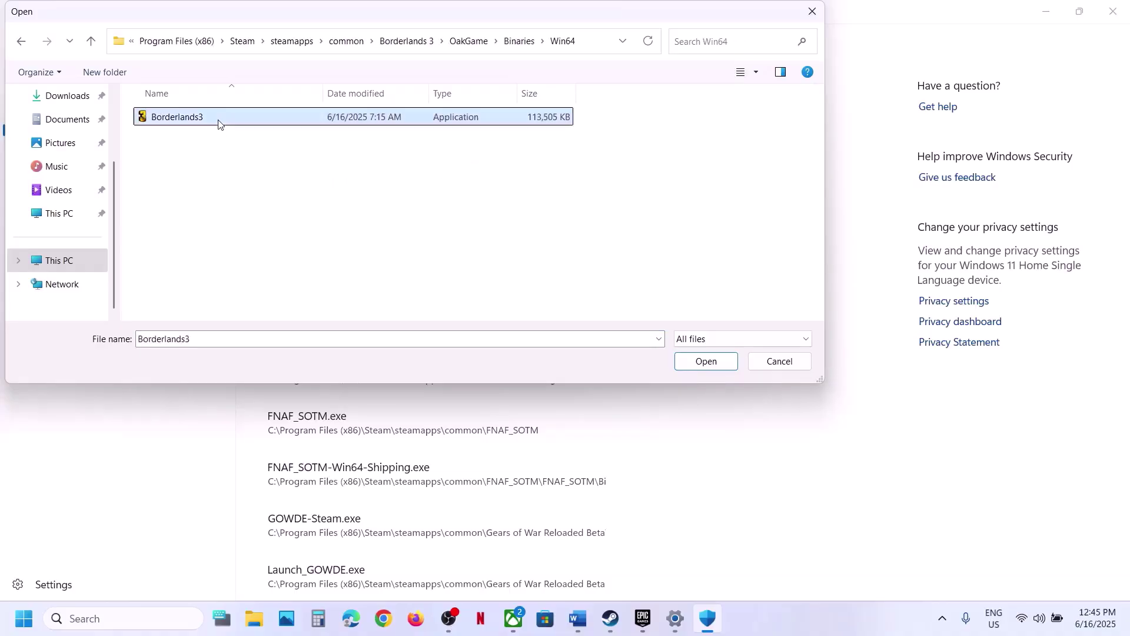
{"action": "left_click", "coordinate": [718, 357]}
Browse for another app to allow and check the Borderlands 3 Engine\Binaries\Win64 folder for further game executables
{"action": "left_click", "coordinate": [361, 156]}
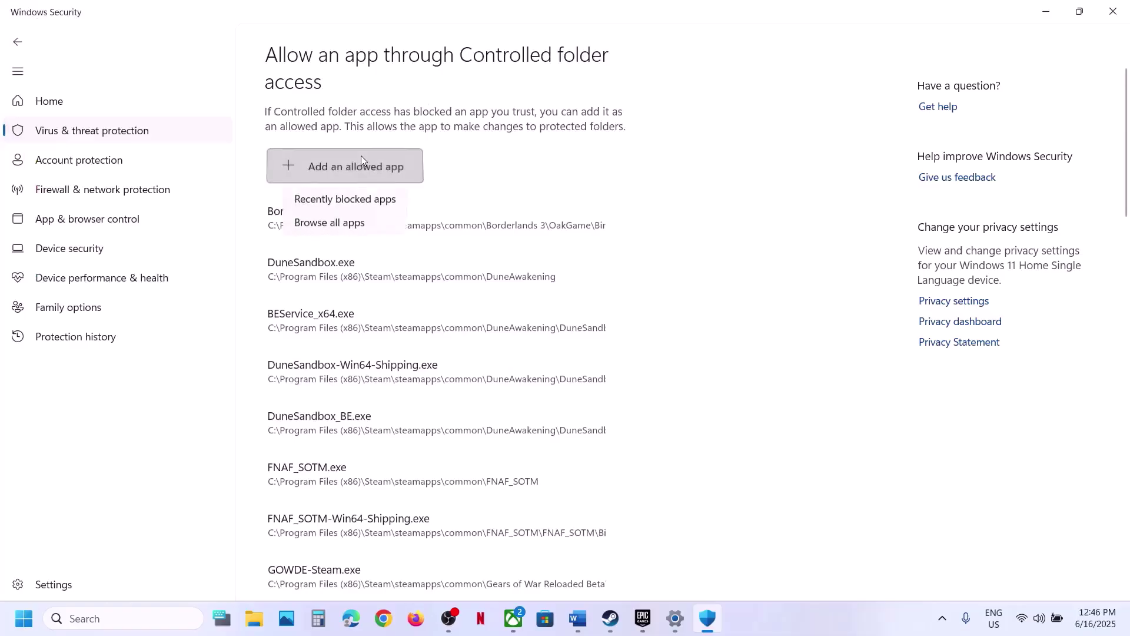
{"action": "left_click", "coordinate": [350, 222]}
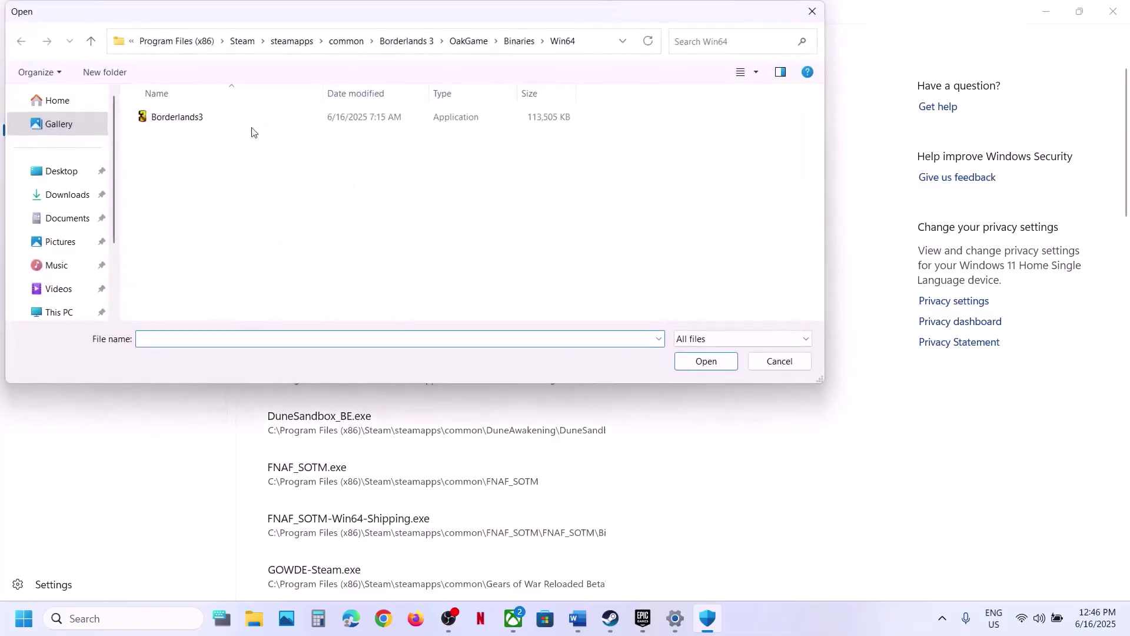
{"action": "left_click", "coordinate": [91, 41]}
{"action": "left_click", "coordinate": [92, 42]}
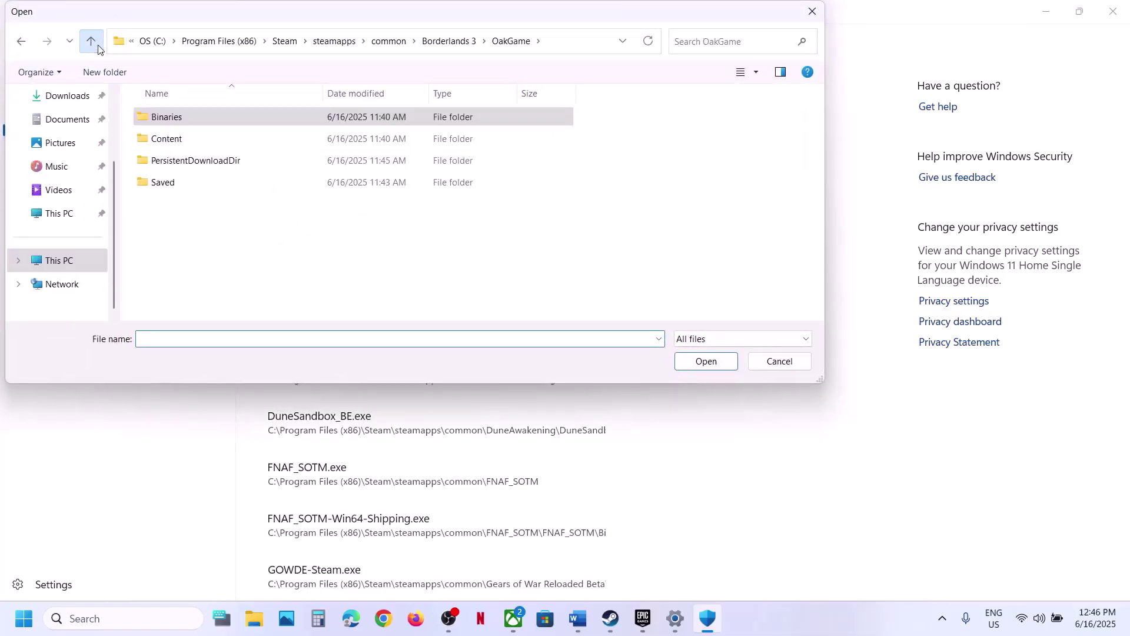
{"action": "left_click", "coordinate": [97, 47]}
{"action": "double_click", "coordinate": [190, 118]}
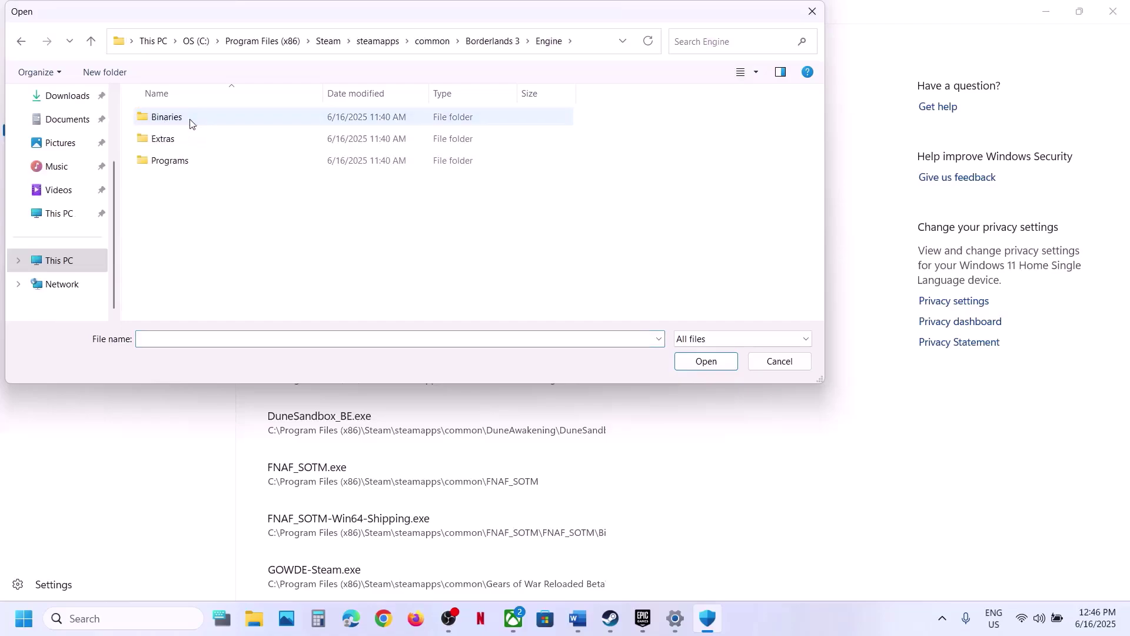
{"action": "double_click", "coordinate": [181, 120]}
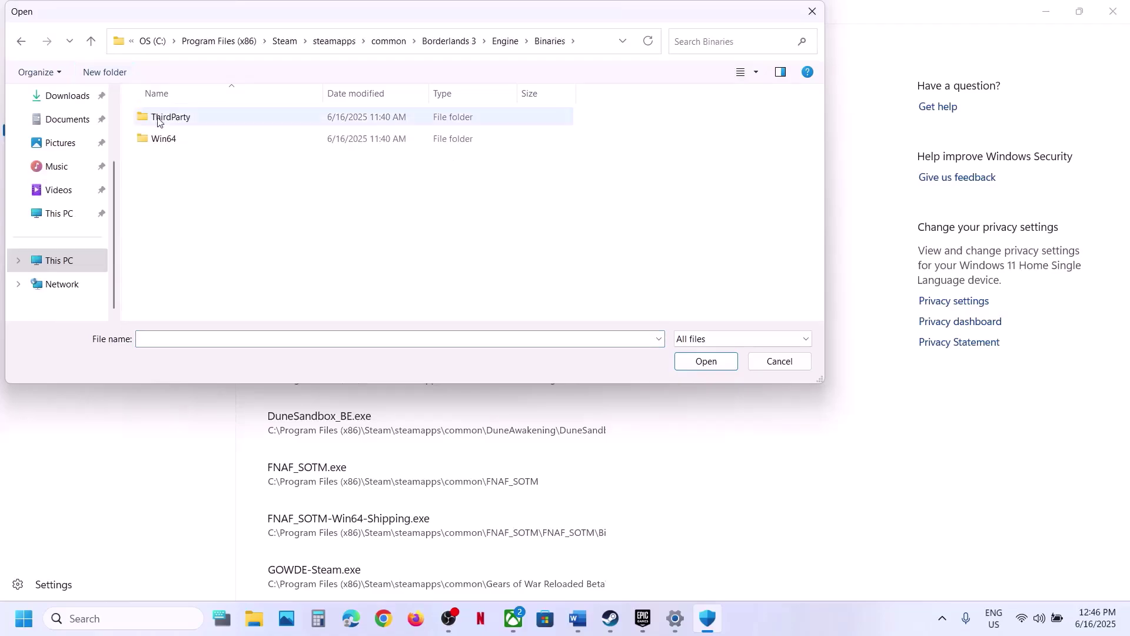
{"action": "left_click", "coordinate": [161, 142]}
{"action": "double_click", "coordinate": [160, 142]}
{"action": "left_click", "coordinate": [96, 47]}
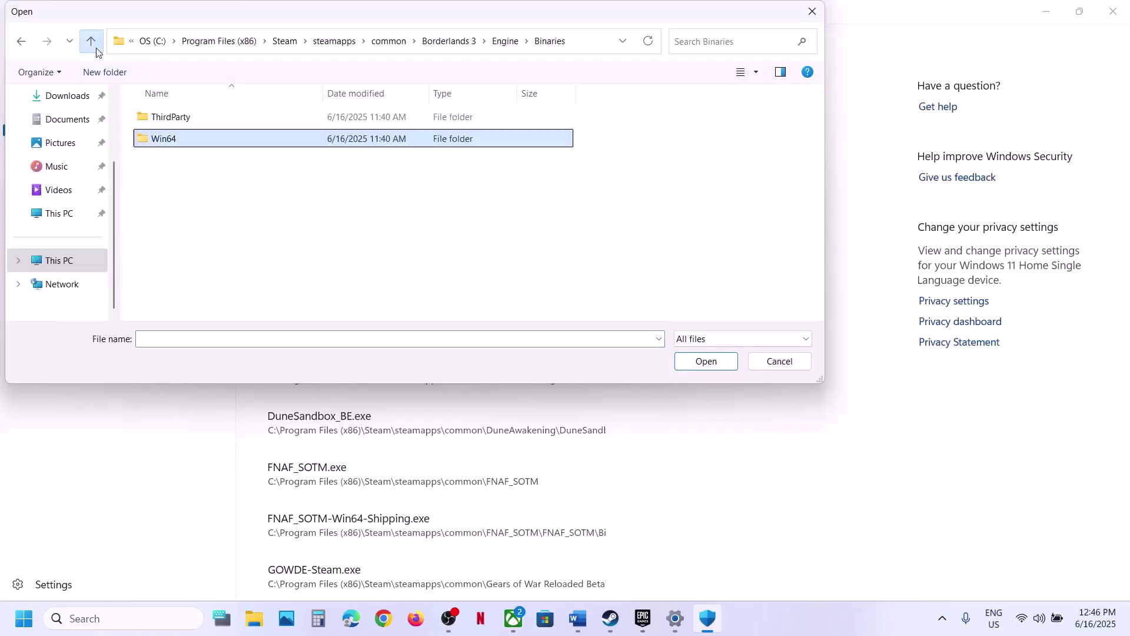
{"action": "left_click", "coordinate": [96, 47]}
Check the OakGame\Binaries\Win64 folder again for other executables and close the file selection without adding one
{"action": "double_click", "coordinate": [157, 137]}
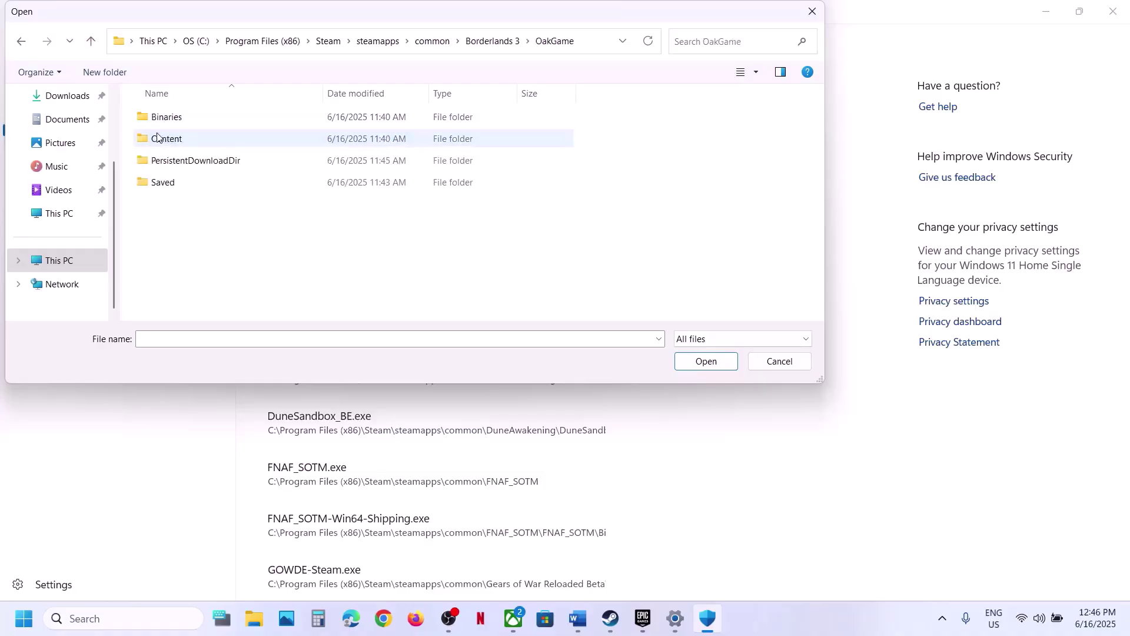
{"action": "left_click", "coordinate": [182, 119]}
{"action": "double_click", "coordinate": [182, 120]}
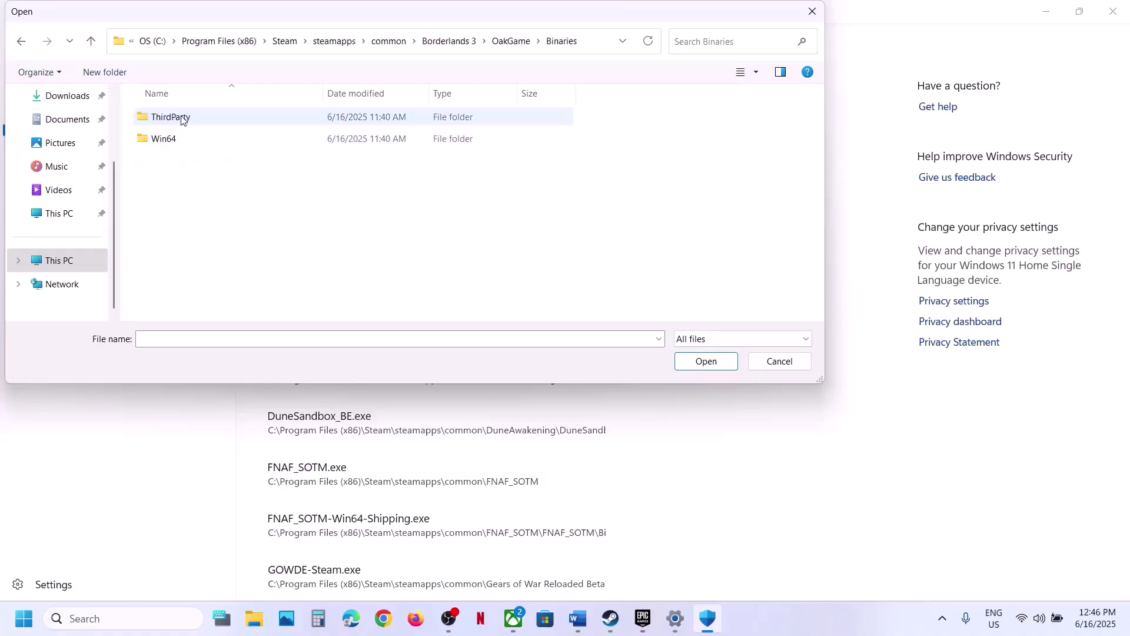
{"action": "left_click", "coordinate": [174, 140]}
{"action": "double_click", "coordinate": [174, 140]}
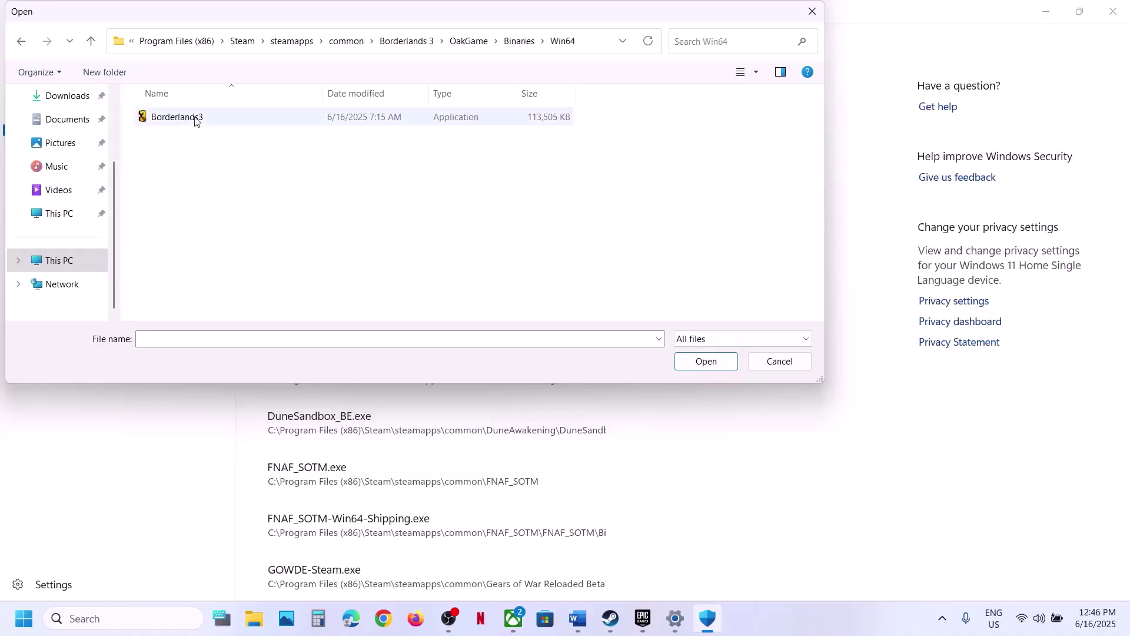
{"action": "left_click", "coordinate": [813, 11]}
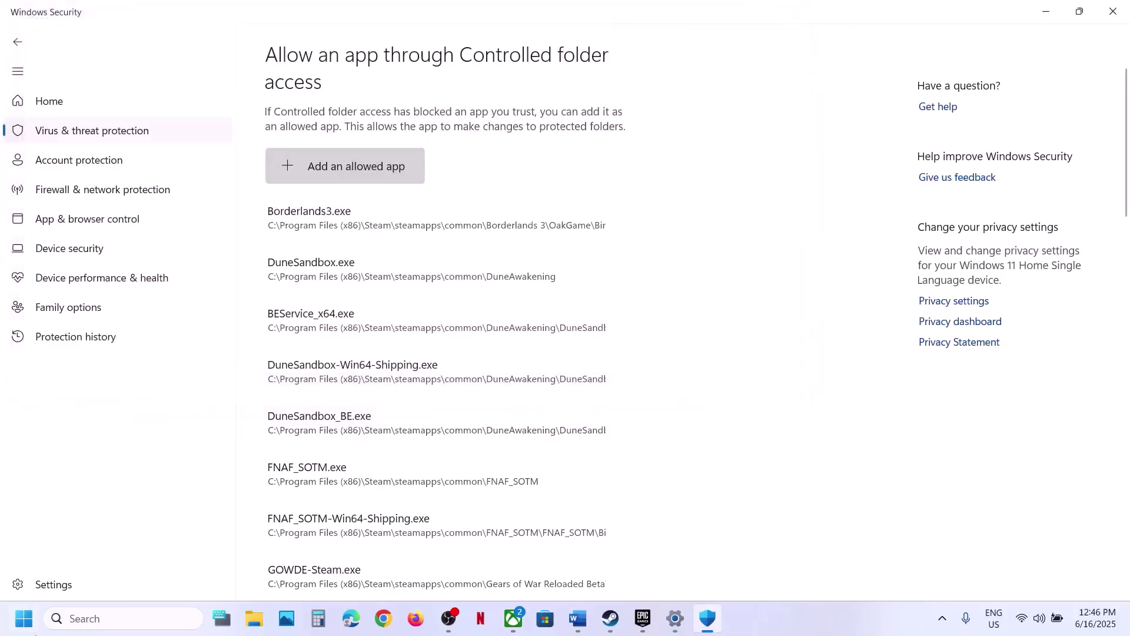
Search Windows for "control", open Control Panel and go to the list of apps allowed through Windows Defender Firewall
{"action": "left_click", "coordinate": [83, 618]}
{"action": "type", "text": "control"}
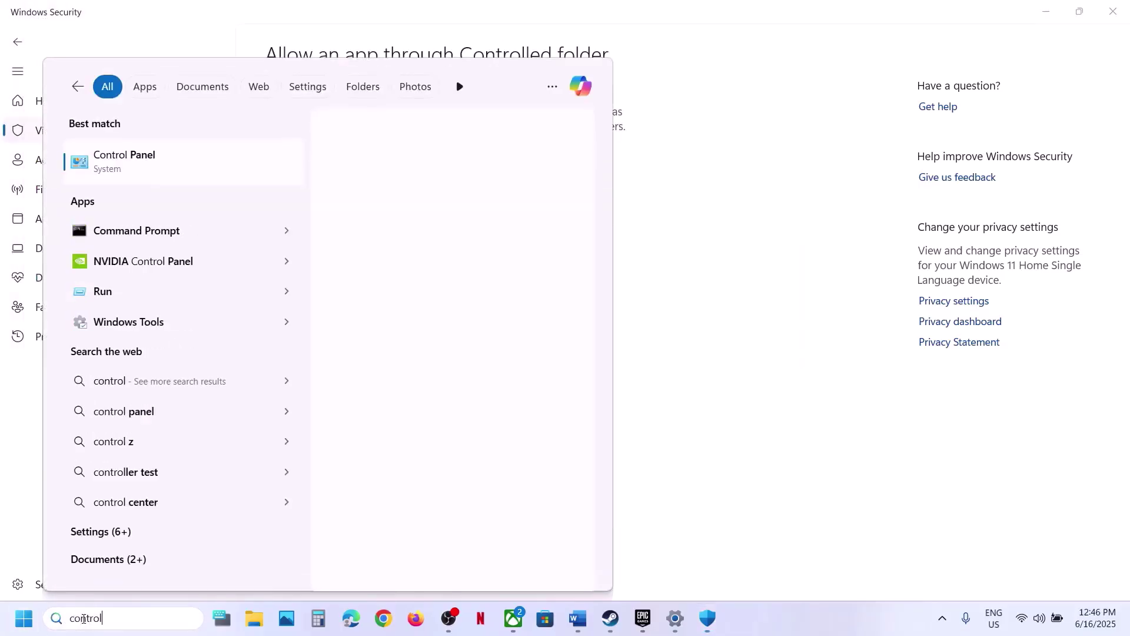
{"action": "key", "text": "Return"}
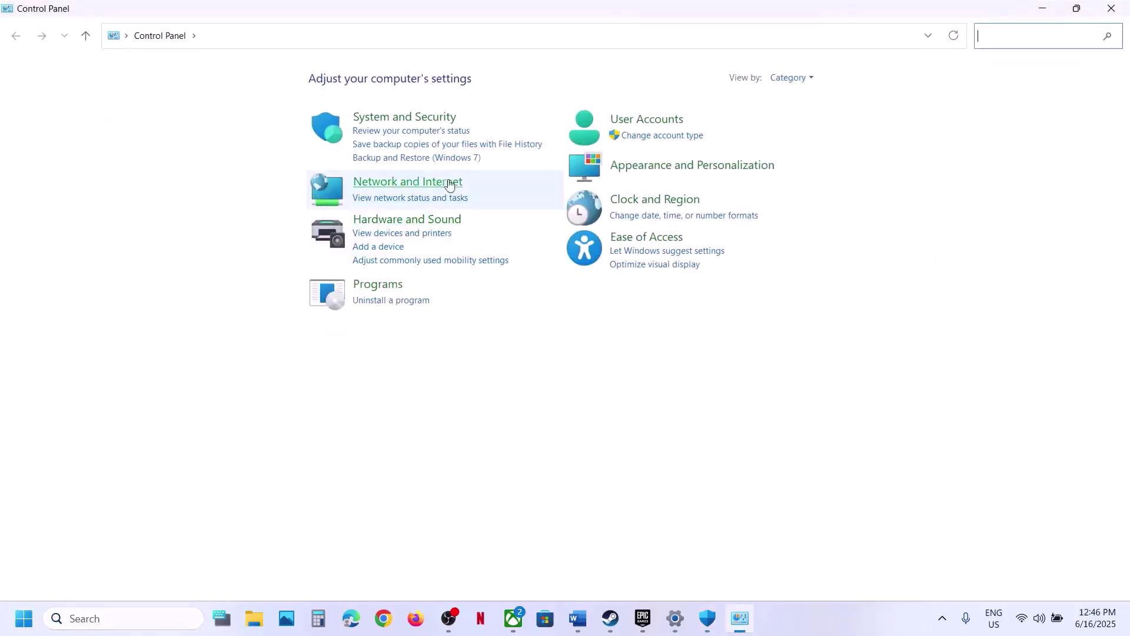
{"action": "left_click", "coordinate": [405, 120]}
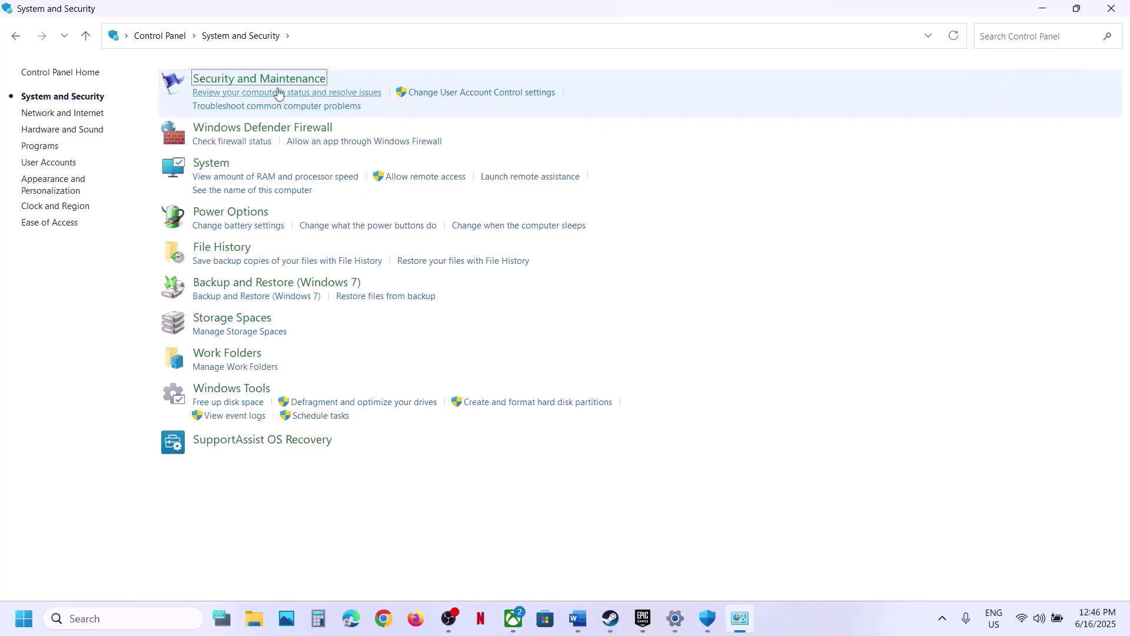
{"action": "left_click", "coordinate": [259, 131]}
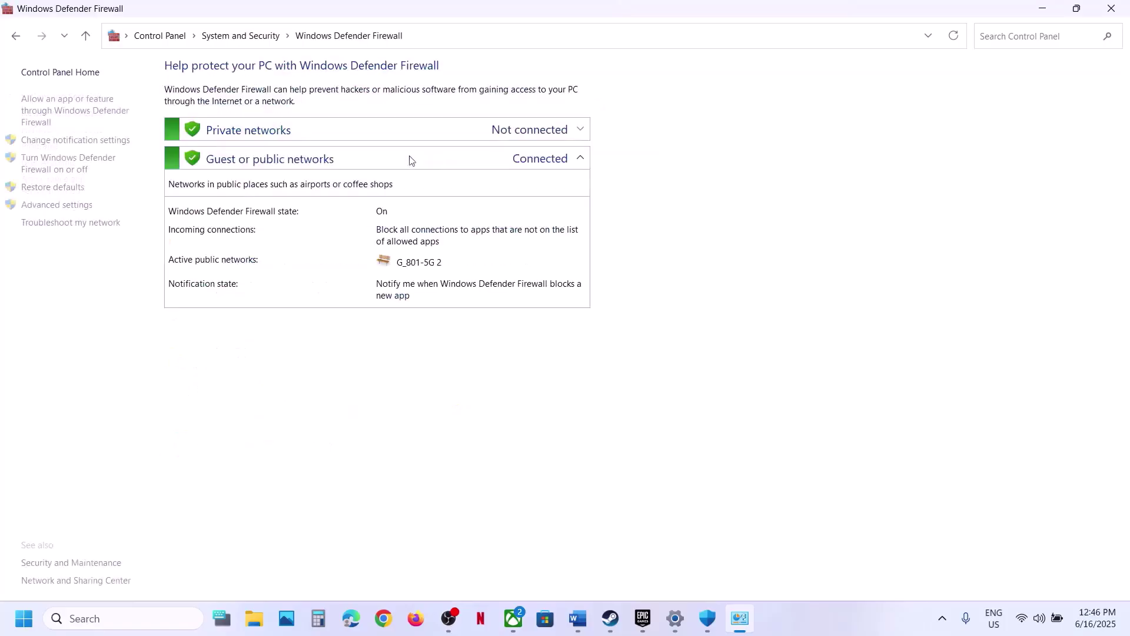
{"action": "left_click", "coordinate": [68, 114]}
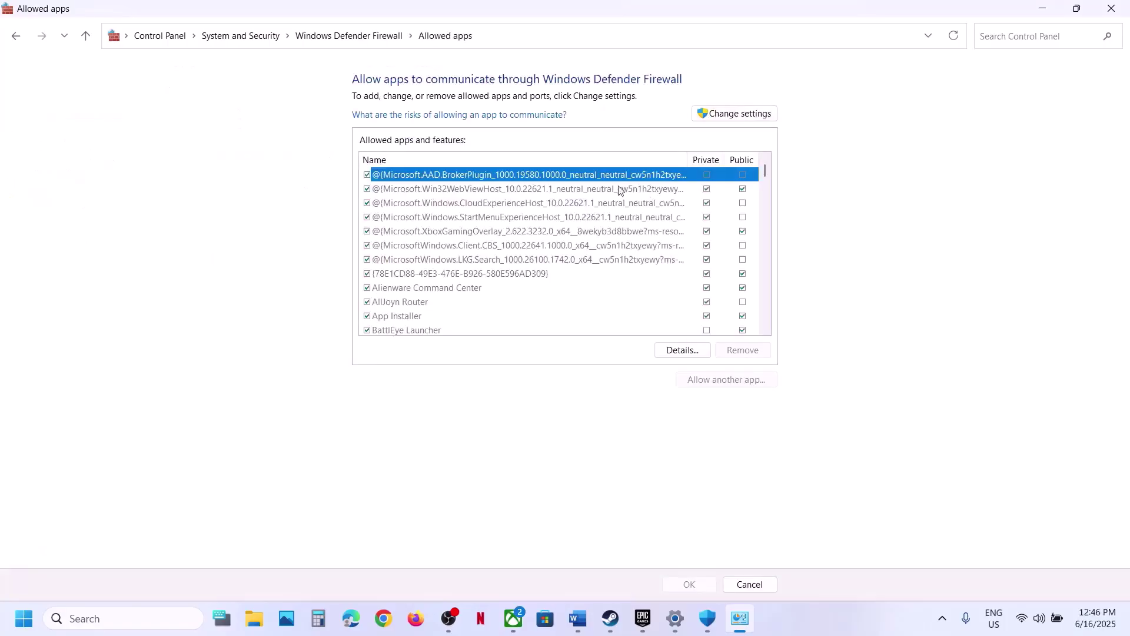
Unlock the firewall's allowed apps settings for changes and browse the Steam steamapps\common folder for another app to allow
{"action": "left_click", "coordinate": [733, 115]}
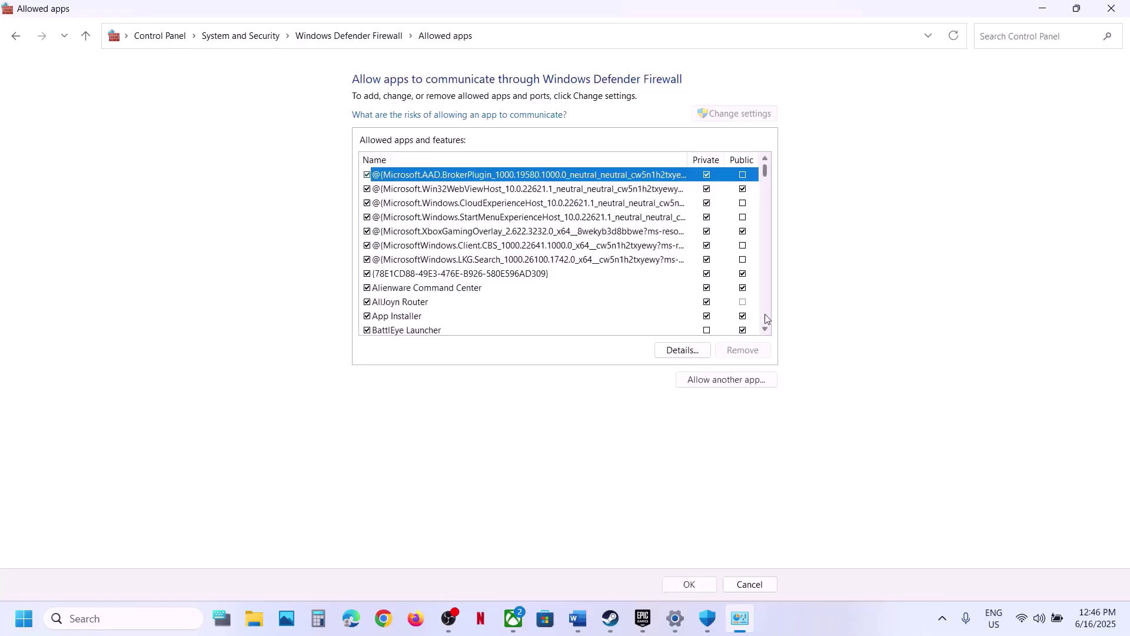
{"action": "left_click", "coordinate": [729, 380]}
{"action": "left_click", "coordinate": [660, 377]}
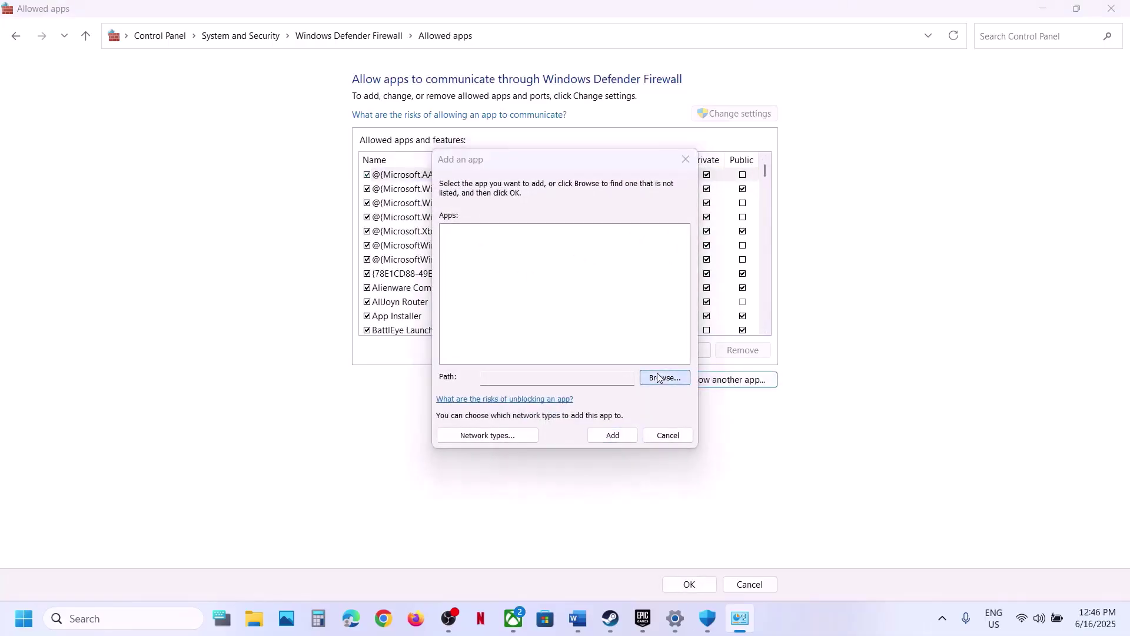
{"action": "left_click", "coordinate": [592, 220]}
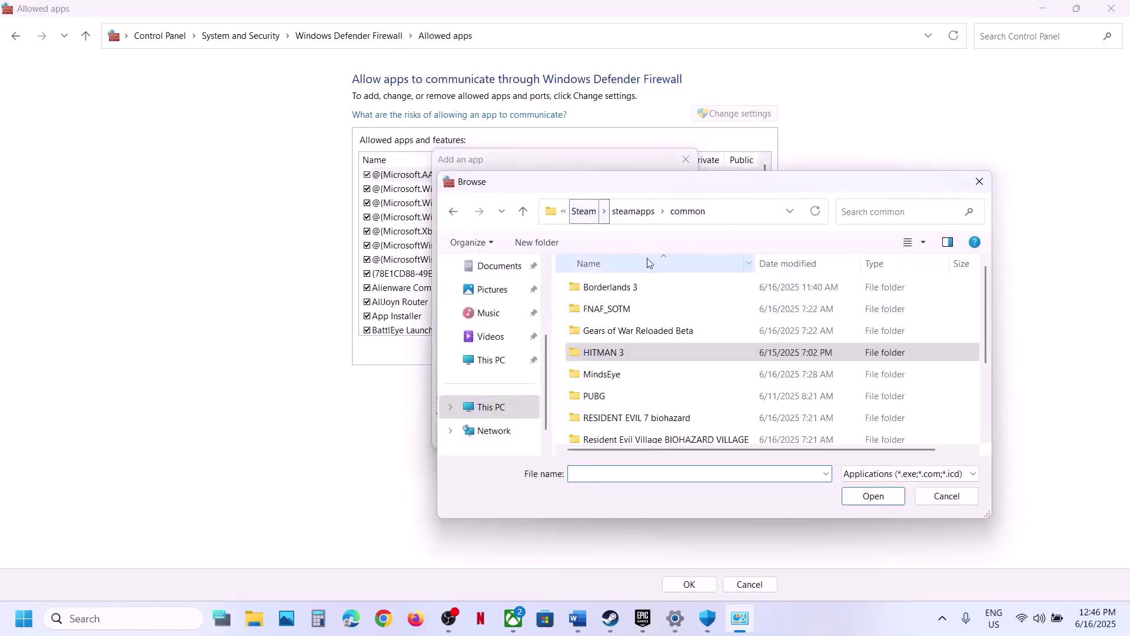
Select the Borderlands3 application from Borderlands 3\OakGame\Binaries\Win64 as the app to allow through the firewall
{"action": "double_click", "coordinate": [612, 286]}
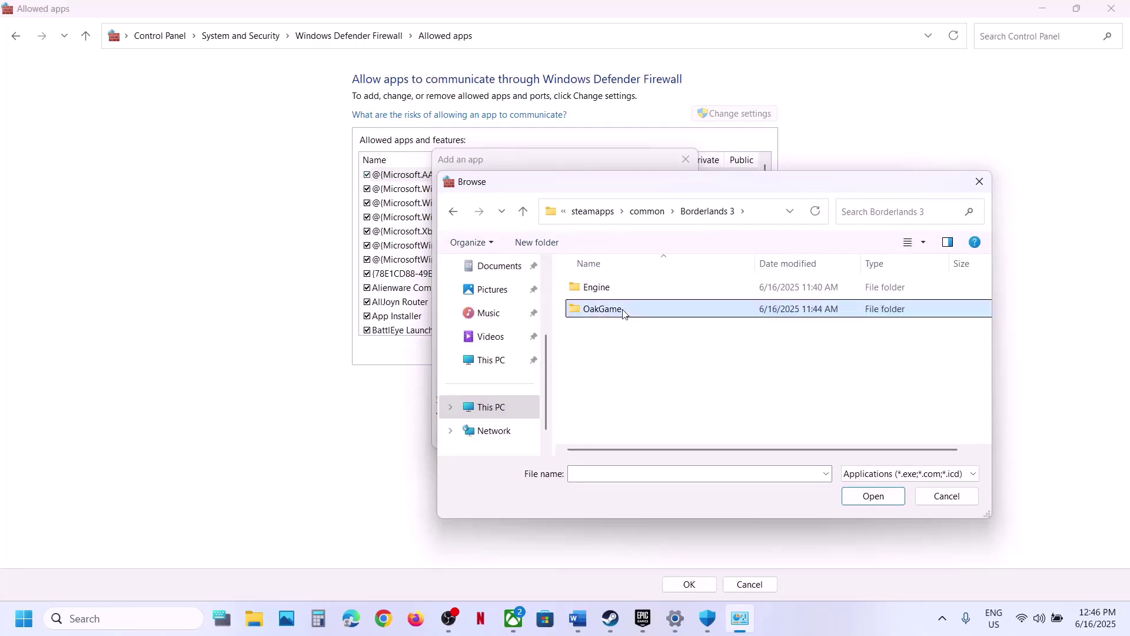
{"action": "double_click", "coordinate": [621, 305]}
{"action": "double_click", "coordinate": [613, 288]}
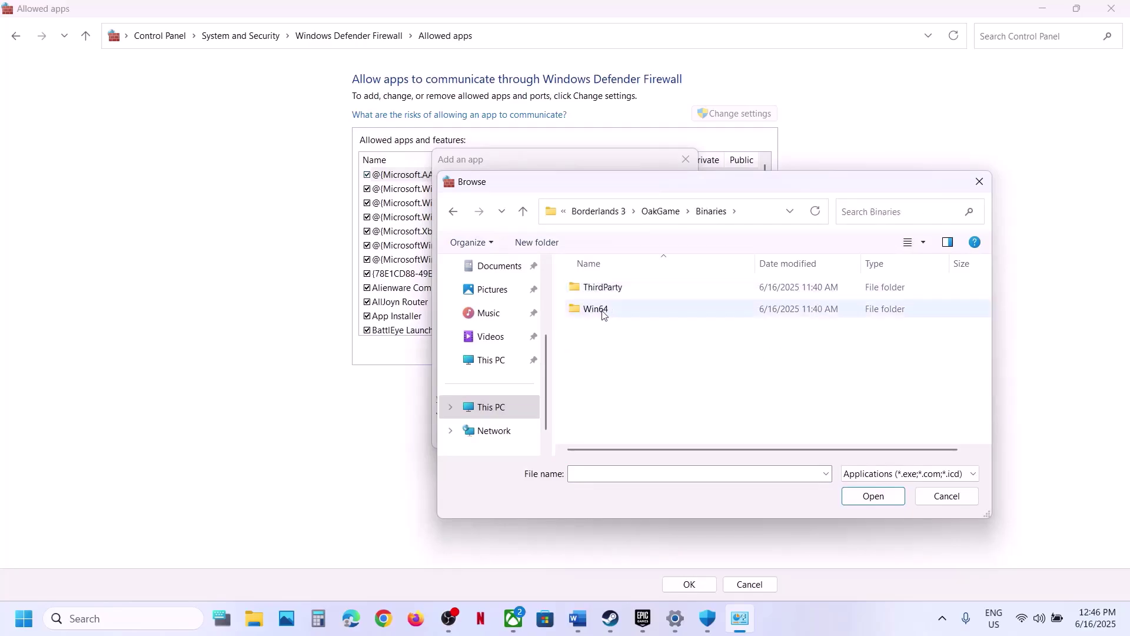
{"action": "double_click", "coordinate": [600, 311]}
{"action": "left_click", "coordinate": [612, 288]}
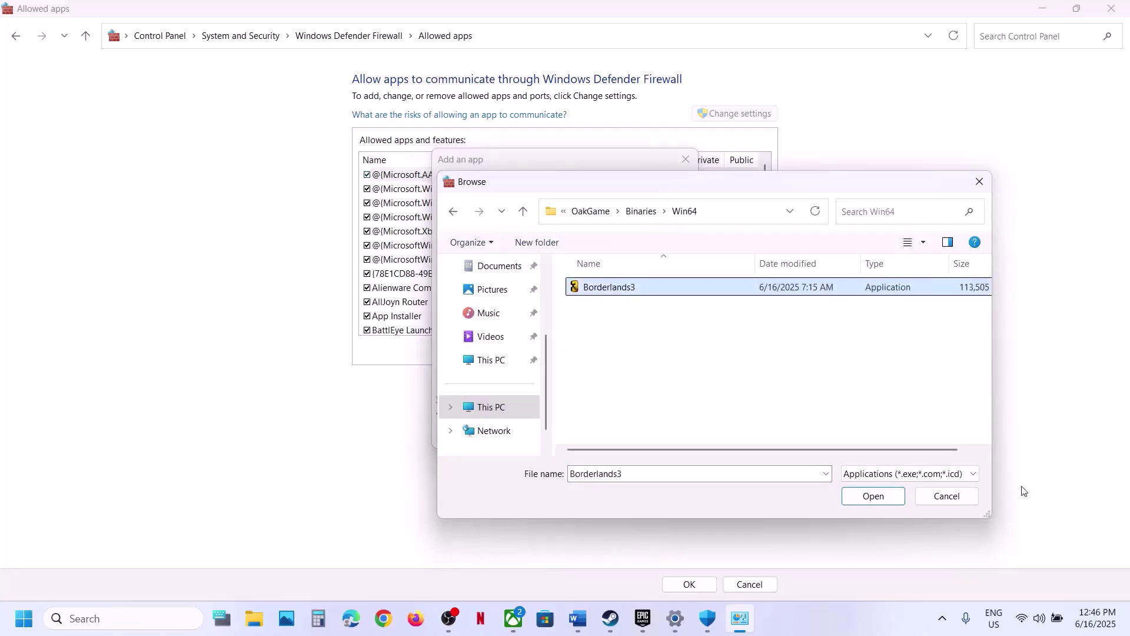
{"action": "left_click", "coordinate": [883, 496]}
Try to add the selected Borderlands 3 app, close the dialog and find the Borderlands 3 entry among the allowed apps
{"action": "left_click", "coordinate": [616, 440]}
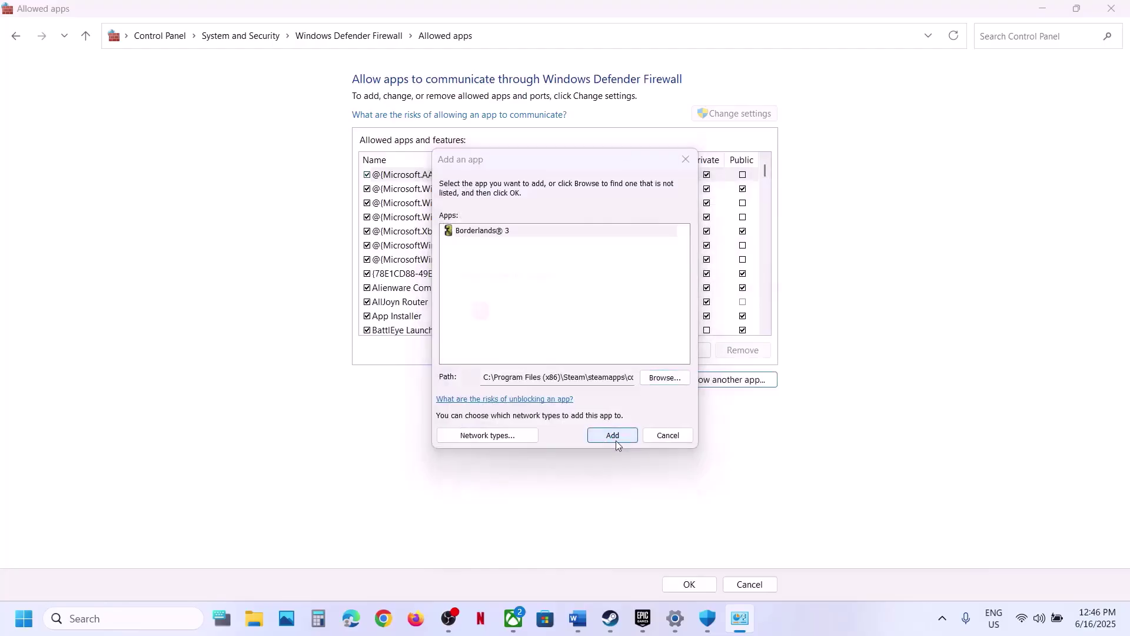
{"action": "left_click", "coordinate": [643, 368]}
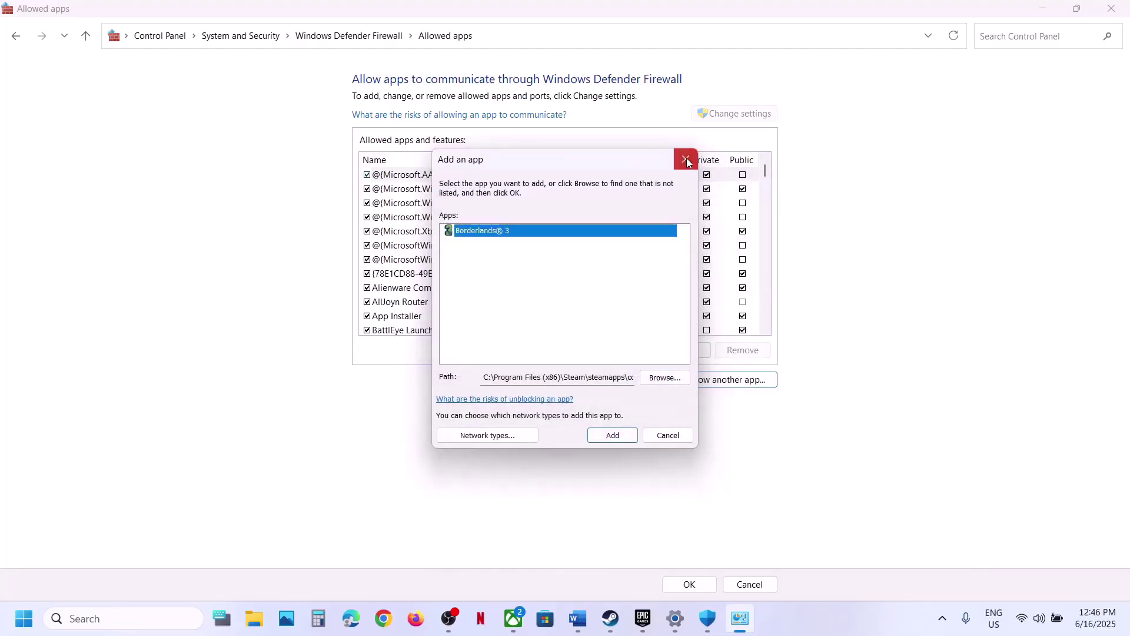
{"action": "left_click", "coordinate": [686, 159]}
{"action": "left_click", "coordinate": [436, 274]}
{"action": "type", "text": "bor"}
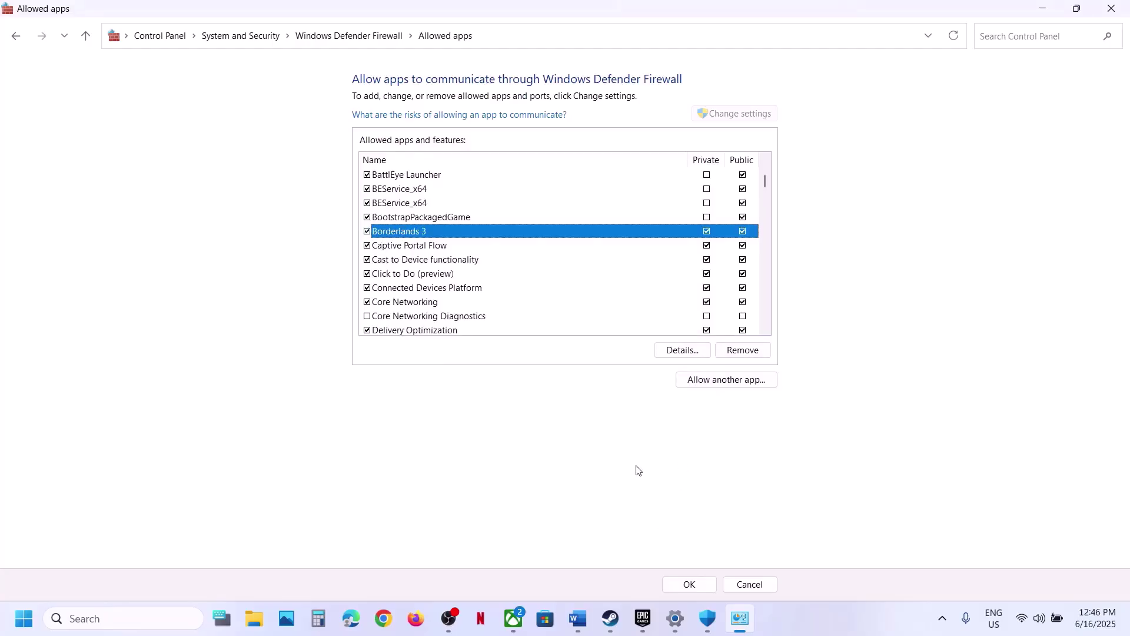
Browse for another app to allow and look through C:\Program Files for a game installation folder
{"action": "left_click", "coordinate": [723, 381]}
{"action": "left_click", "coordinate": [677, 379]}
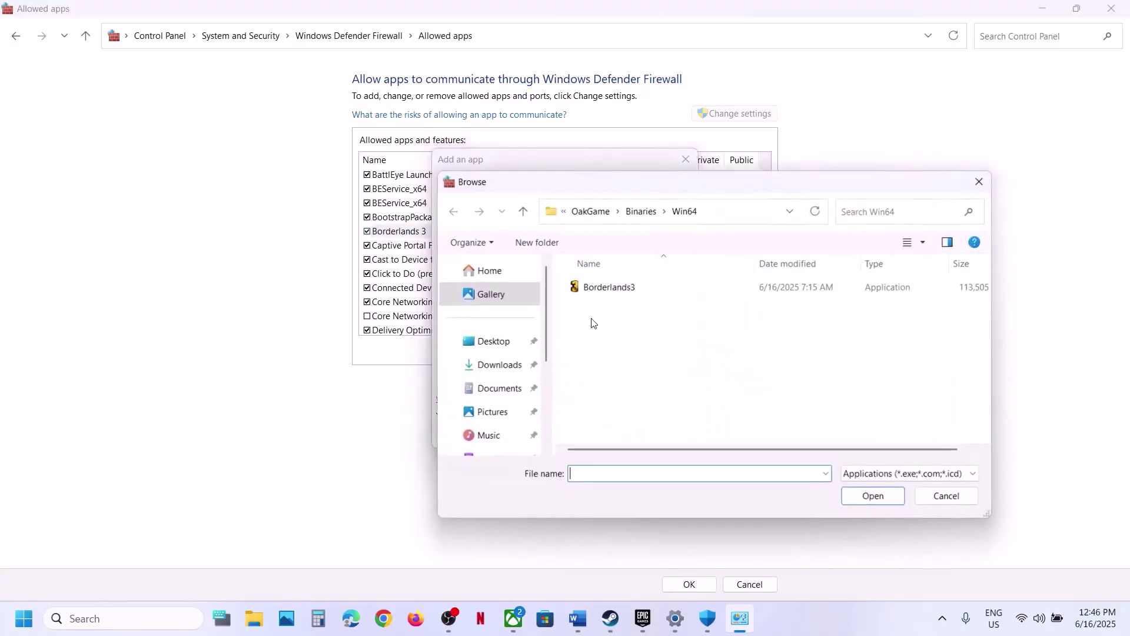
{"action": "scroll", "coordinate": [502, 394], "scroll_direction": "down", "scroll_amount": 3}
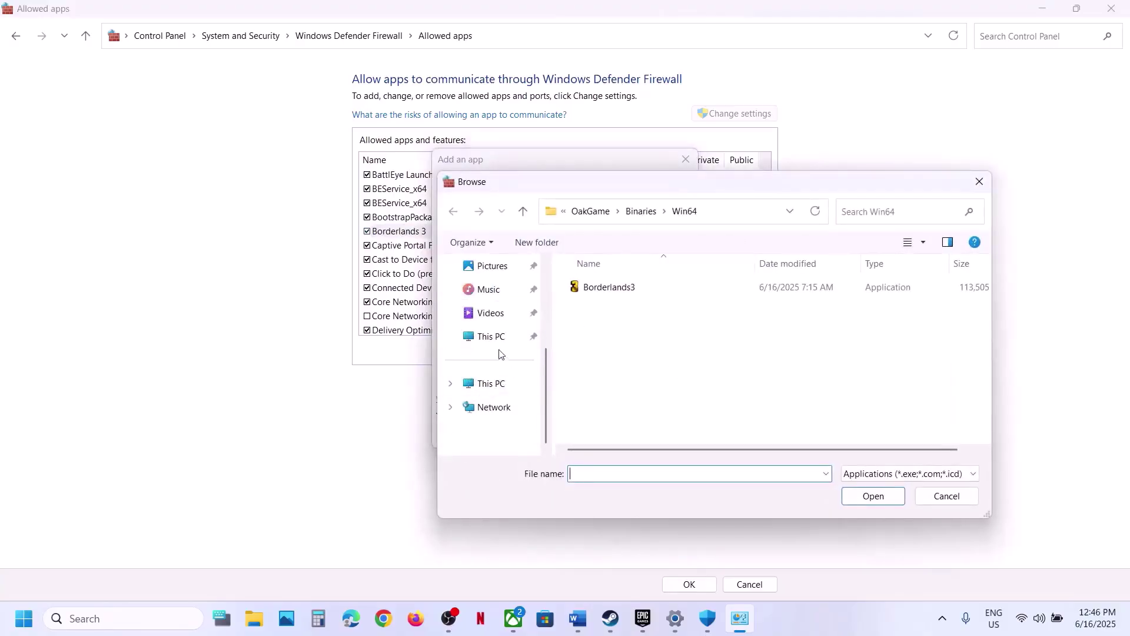
{"action": "left_click", "coordinate": [492, 337]}
{"action": "double_click", "coordinate": [620, 295]}
{"action": "scroll", "coordinate": [615, 300], "scroll_direction": "down", "scroll_amount": 5}
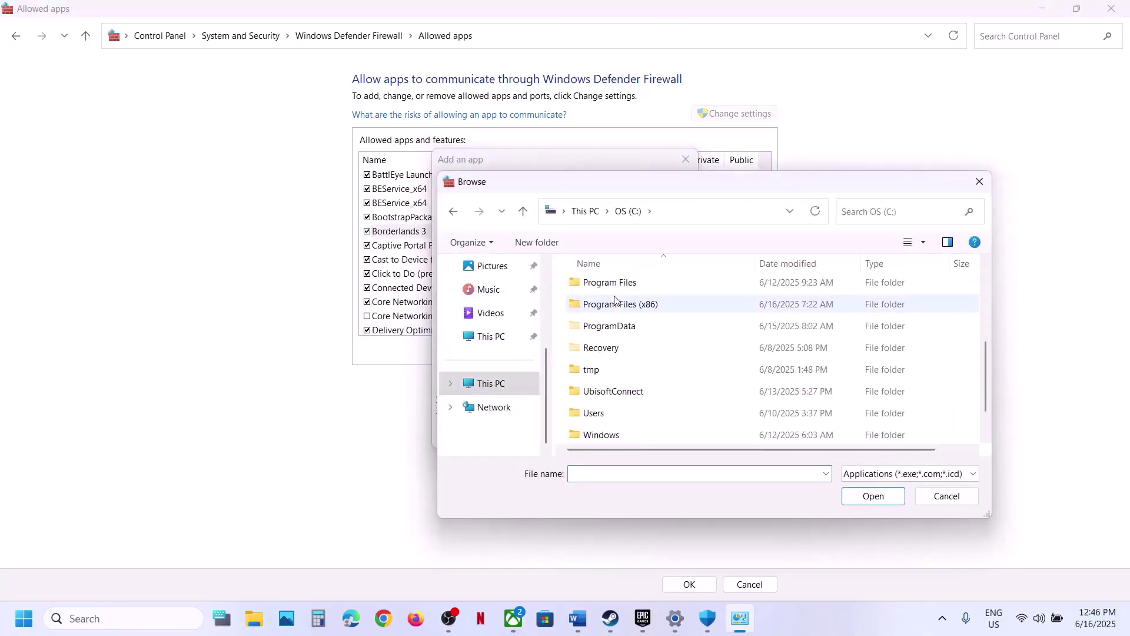
{"action": "scroll", "coordinate": [641, 321], "scroll_direction": "up", "scroll_amount": 1}
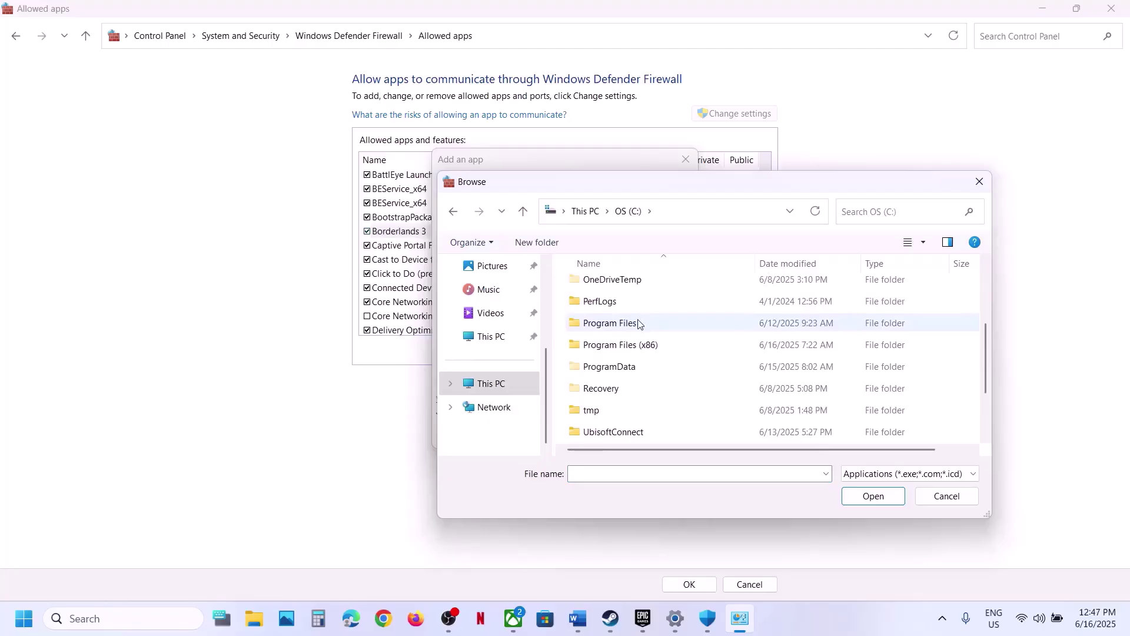
{"action": "double_click", "coordinate": [639, 324]}
{"action": "scroll", "coordinate": [639, 323], "scroll_direction": "down", "scroll_amount": 2}
{"action": "scroll", "coordinate": [632, 320], "scroll_direction": "up", "scroll_amount": 1}
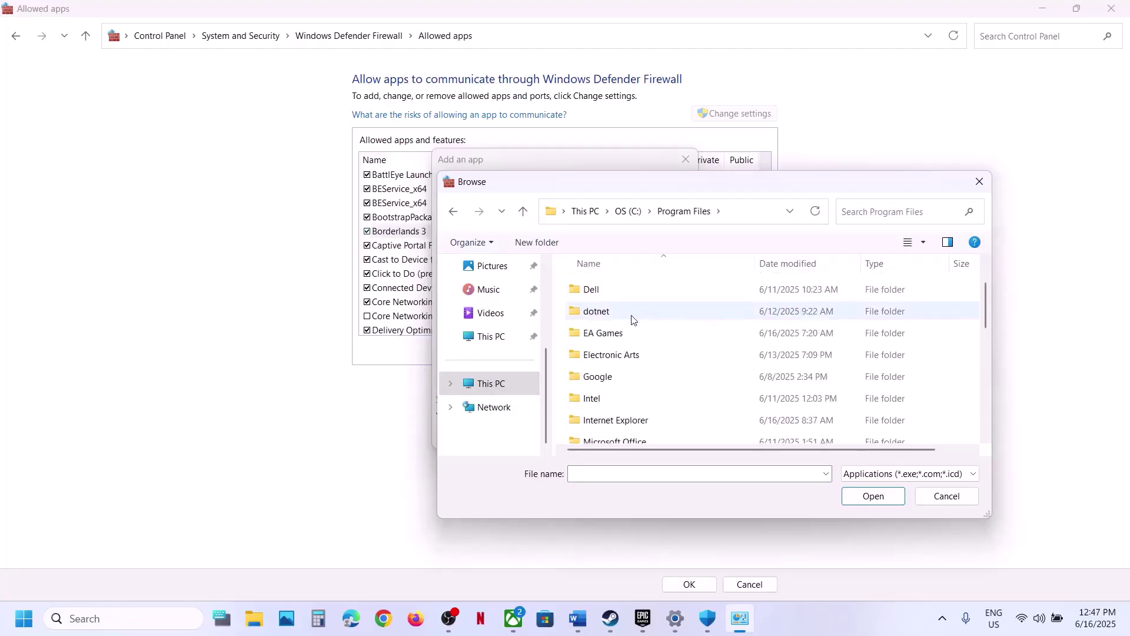
{"action": "scroll", "coordinate": [580, 330], "scroll_direction": "down", "scroll_amount": 1}
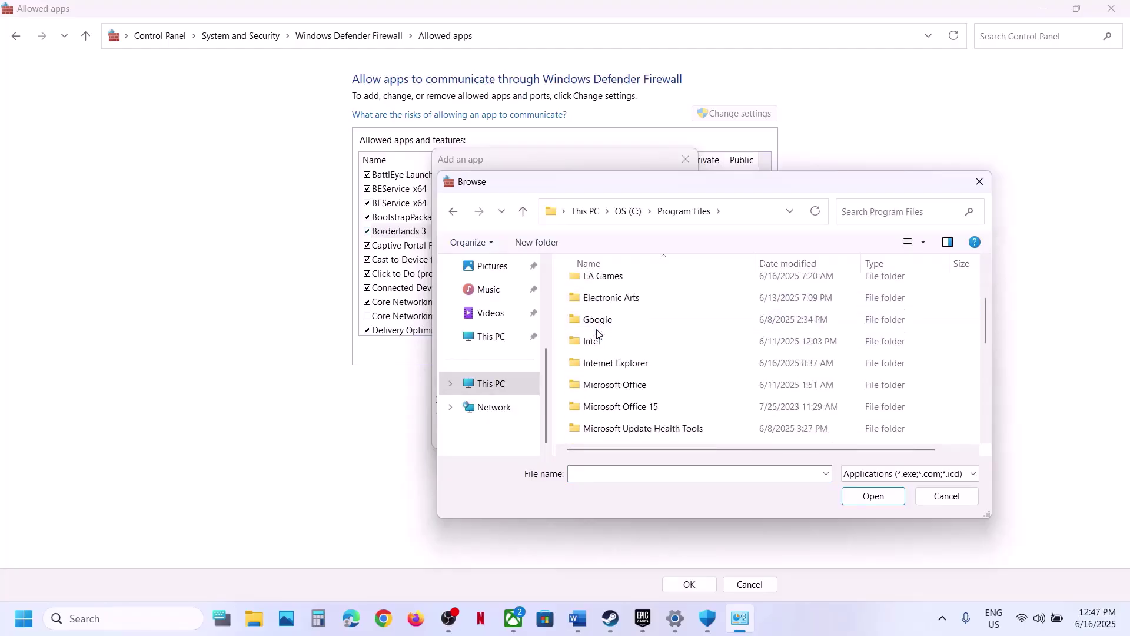
Check the Epic Games folder in C:\Program Files (x86), then cancel adding an app without selecting any file
{"action": "left_click", "coordinate": [523, 212]}
{"action": "scroll", "coordinate": [626, 386], "scroll_direction": "down", "scroll_amount": 2}
{"action": "double_click", "coordinate": [639, 366]}
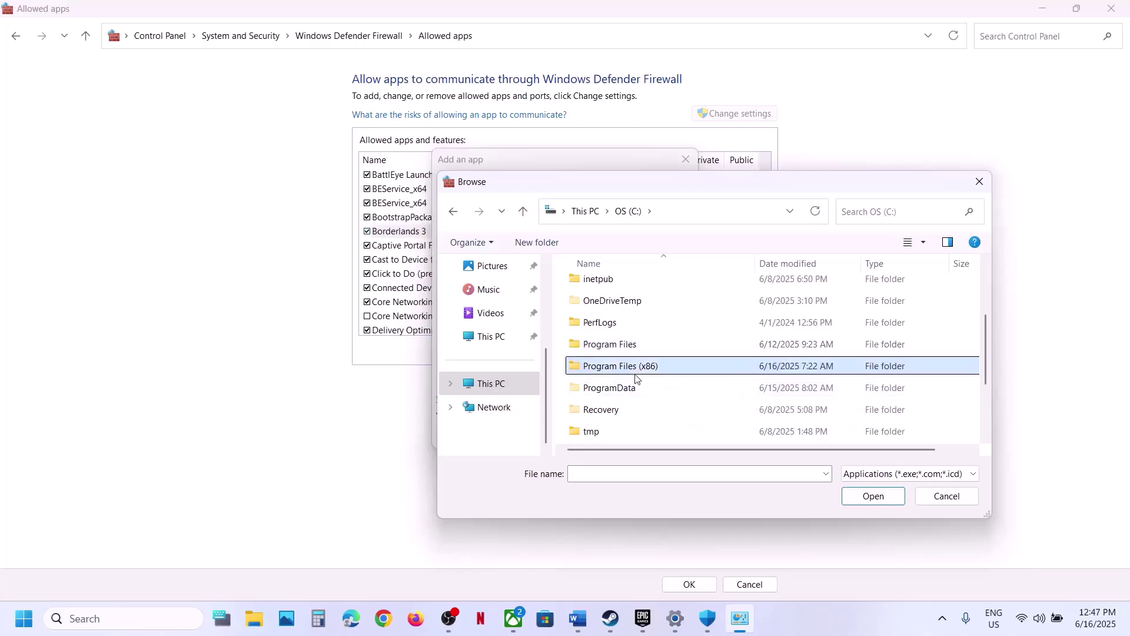
{"action": "scroll", "coordinate": [636, 380], "scroll_direction": "down", "scroll_amount": 2}
{"action": "double_click", "coordinate": [625, 334]}
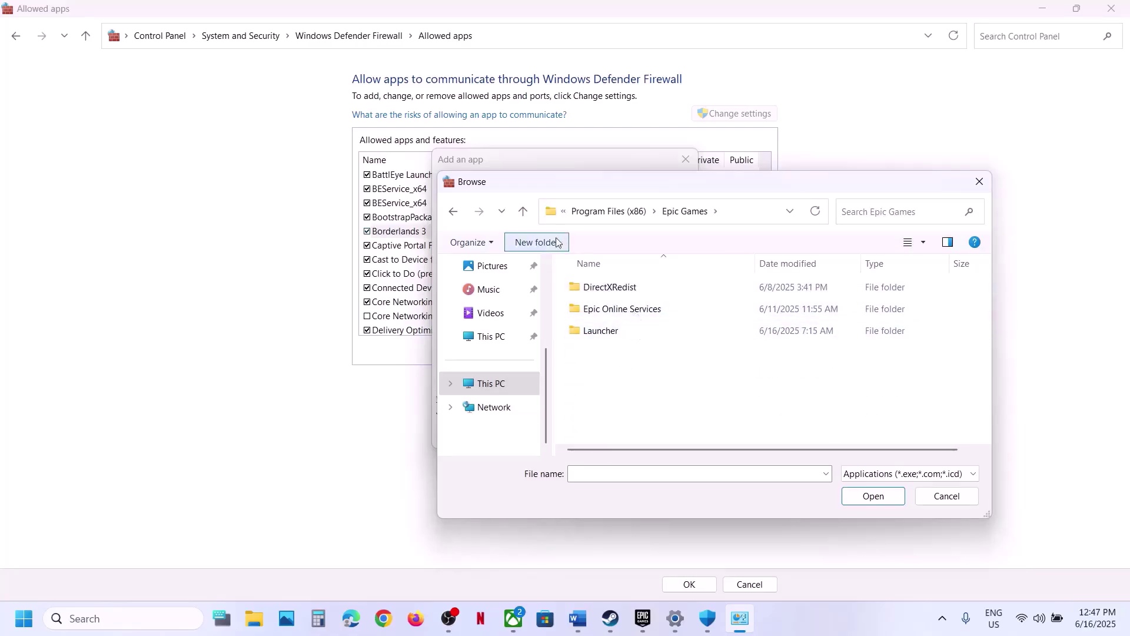
{"action": "left_click", "coordinate": [523, 211]}
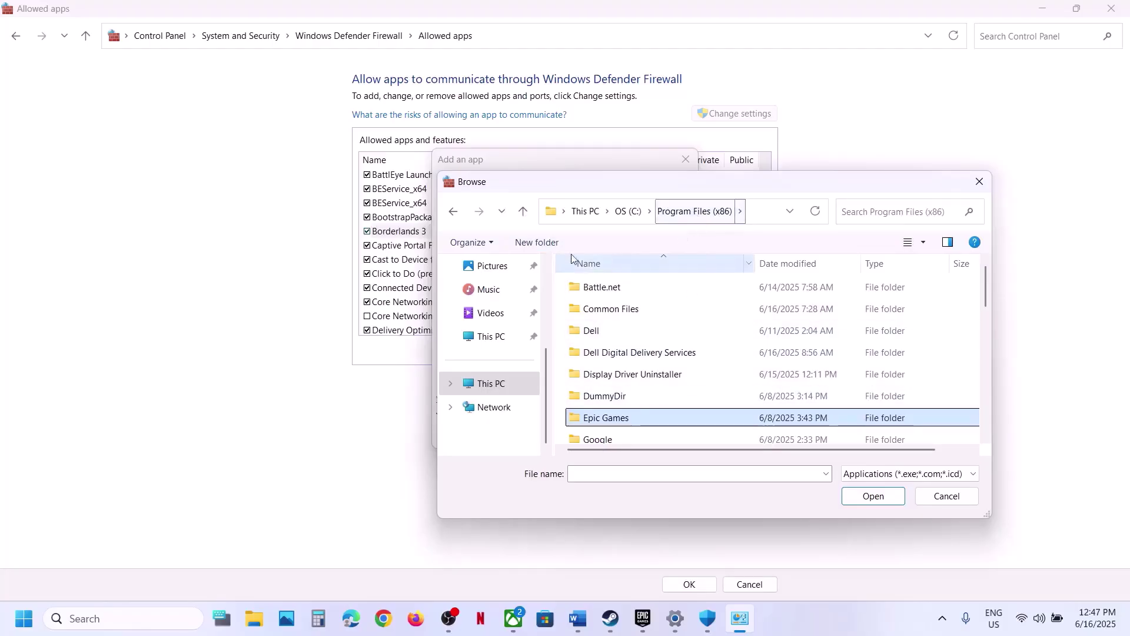
{"action": "left_click", "coordinate": [523, 211]}
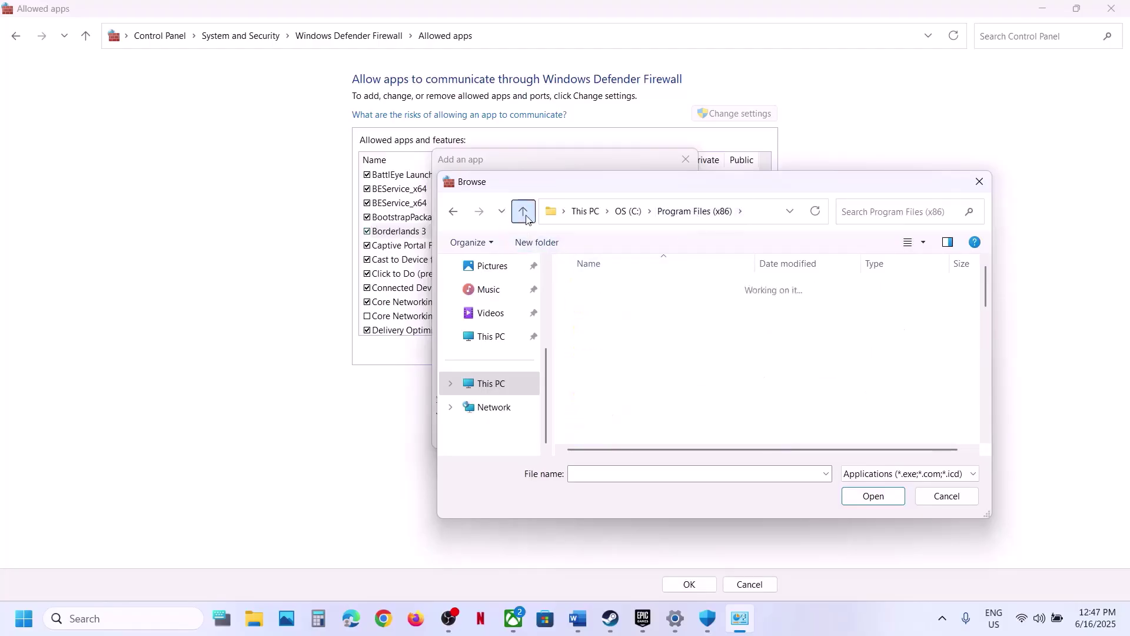
{"action": "left_click", "coordinate": [980, 182]}
{"action": "left_click", "coordinate": [668, 435]}
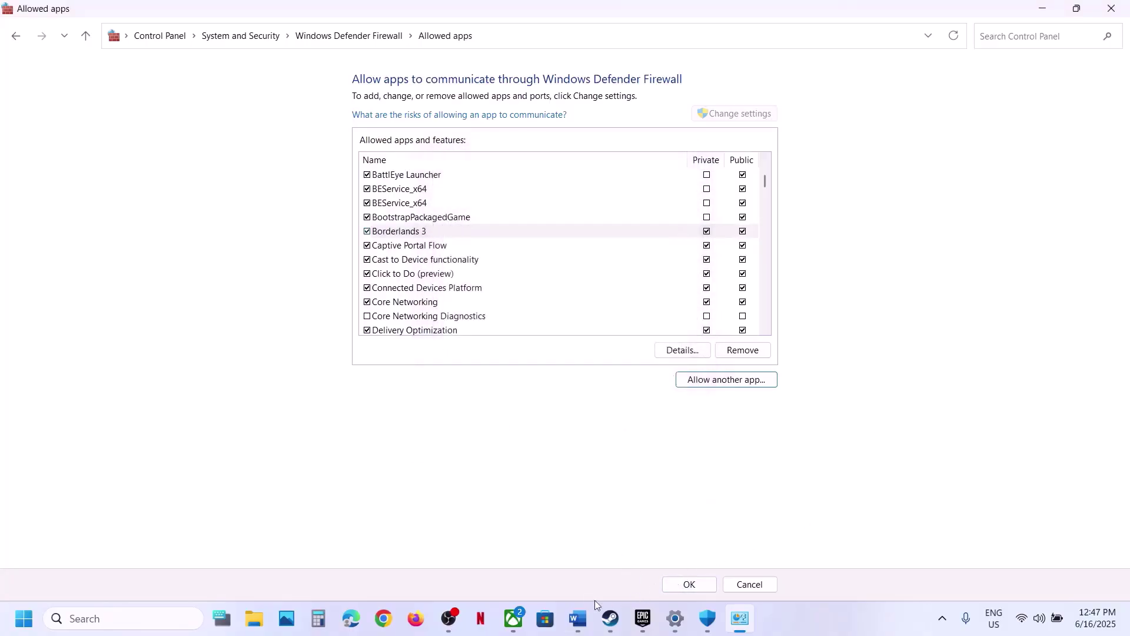
Switch to the Word troubleshooting document and review Step 2 on clean graphics driver installation, including the NVIDIA and AMD links
{"action": "left_click", "coordinate": [577, 618]}
{"action": "scroll", "coordinate": [480, 382], "scroll_direction": "down", "scroll_amount": 3}
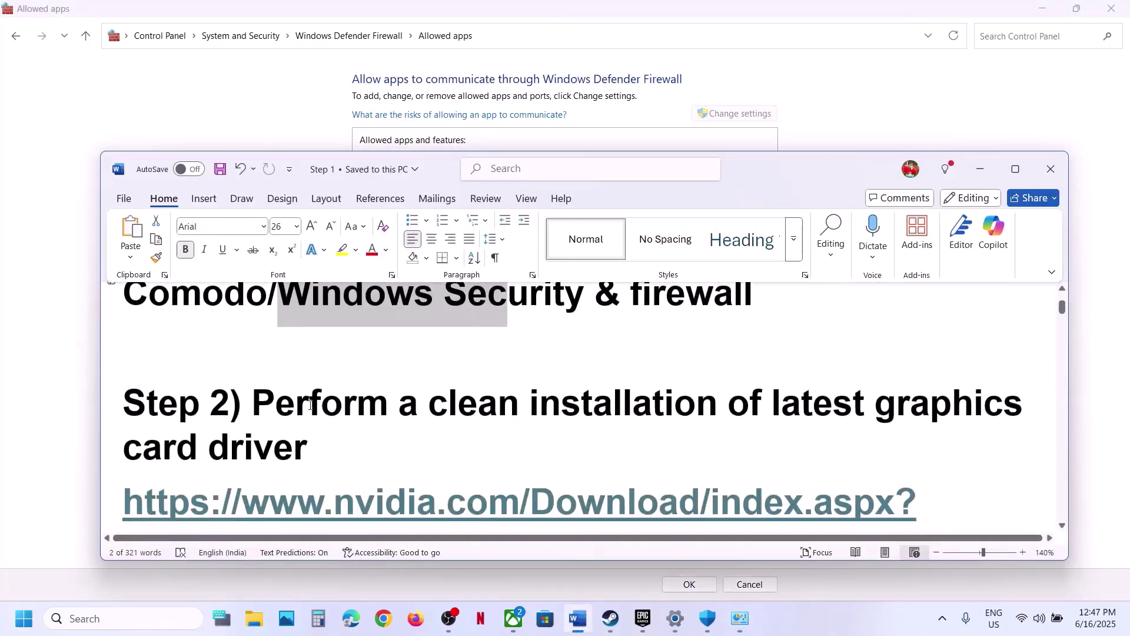
{"action": "left_click_drag", "start_coordinate": [285, 405], "coordinate": [399, 434]}
{"action": "scroll", "coordinate": [398, 435], "scroll_direction": "down", "scroll_amount": 1}
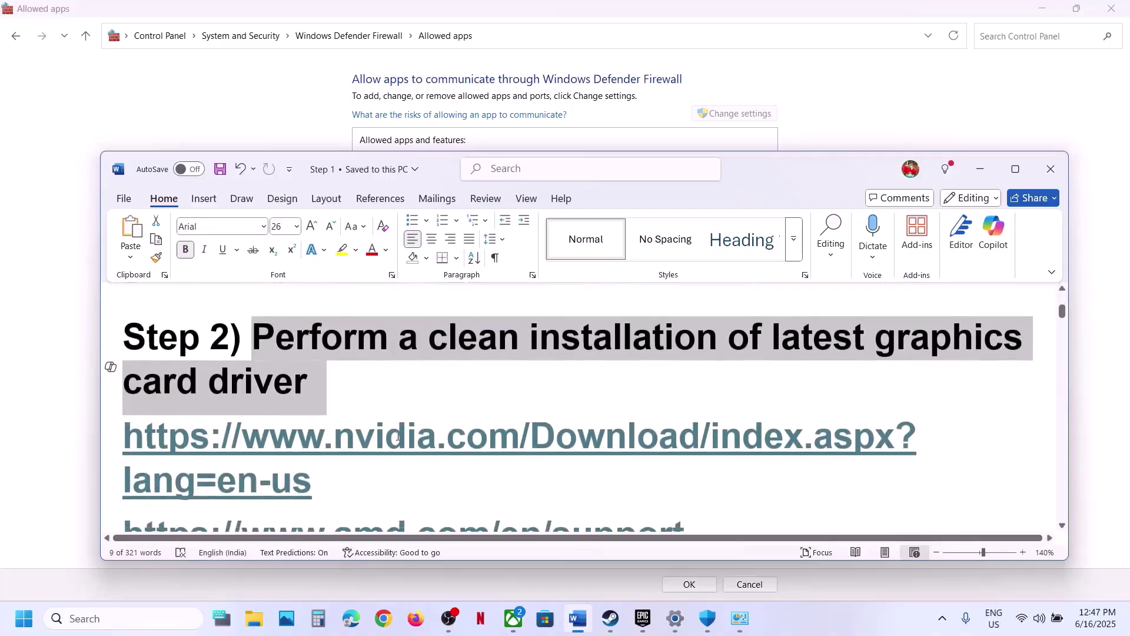
{"action": "triple_click", "coordinate": [324, 447]}
{"action": "scroll", "coordinate": [429, 466], "scroll_direction": "down", "scroll_amount": 1}
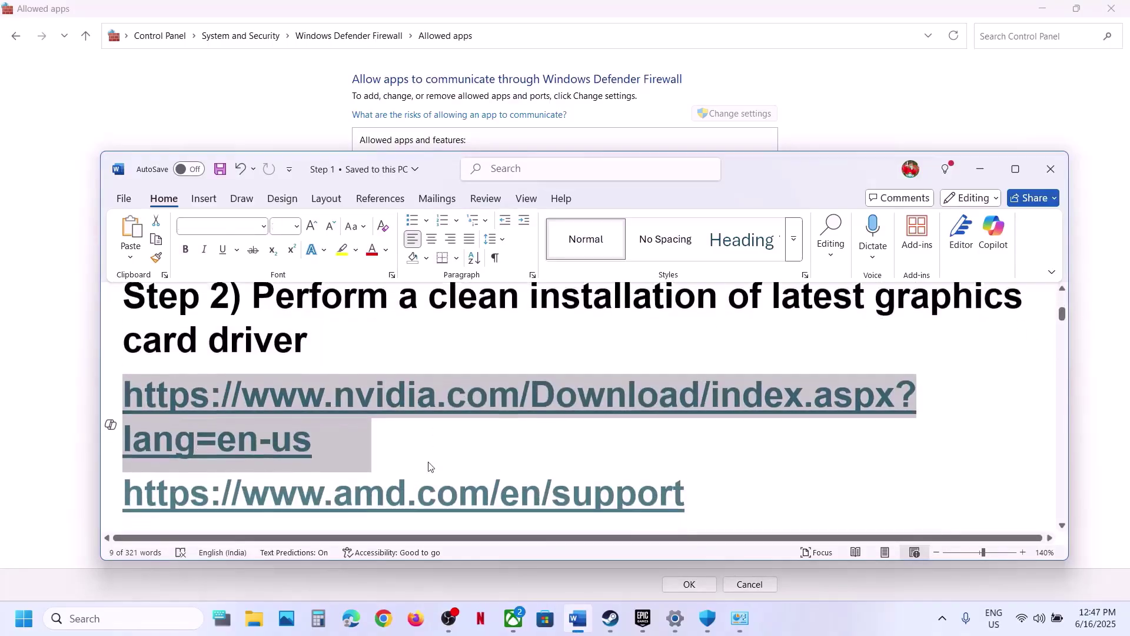
{"action": "left_click_drag", "start_coordinate": [293, 487], "coordinate": [593, 515]}
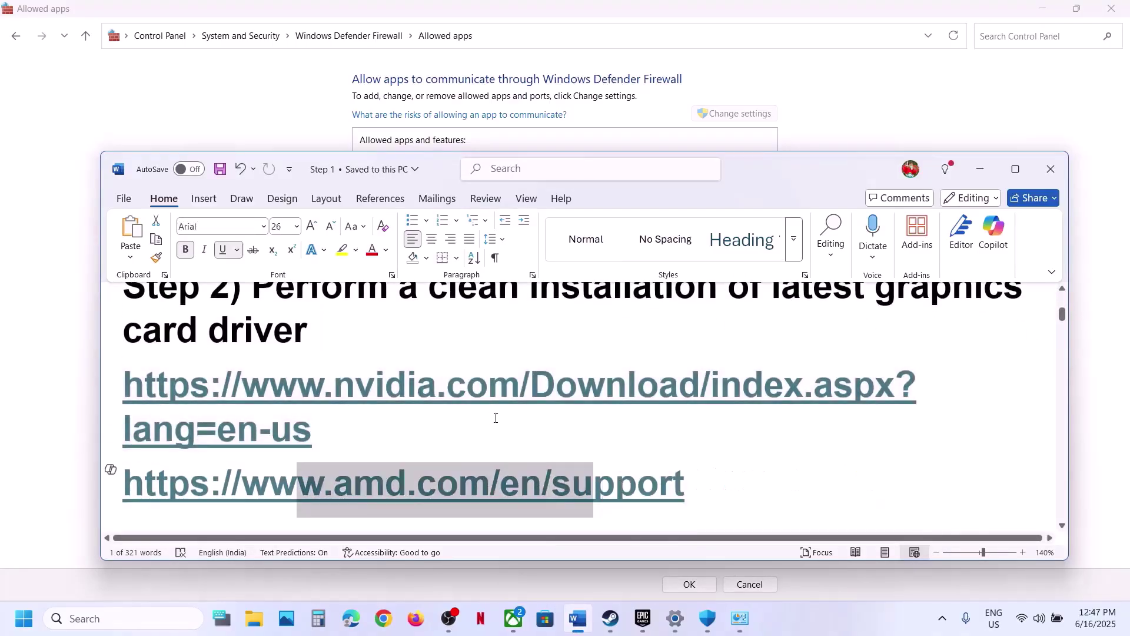
On NVIDIA's driver page in Chrome, search for the GeForce RTX 3050 Laptop GPU driver for Windows 11 in English (US)
{"action": "left_click", "coordinate": [789, 628]}
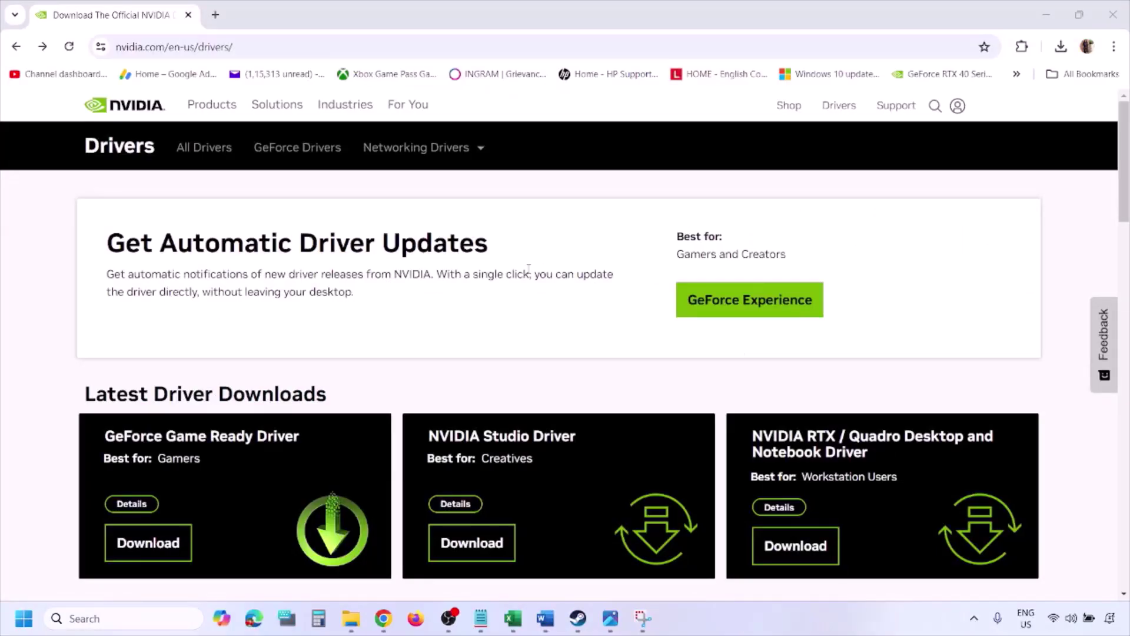
{"action": "scroll", "coordinate": [264, 360], "scroll_direction": "down", "scroll_amount": 8}
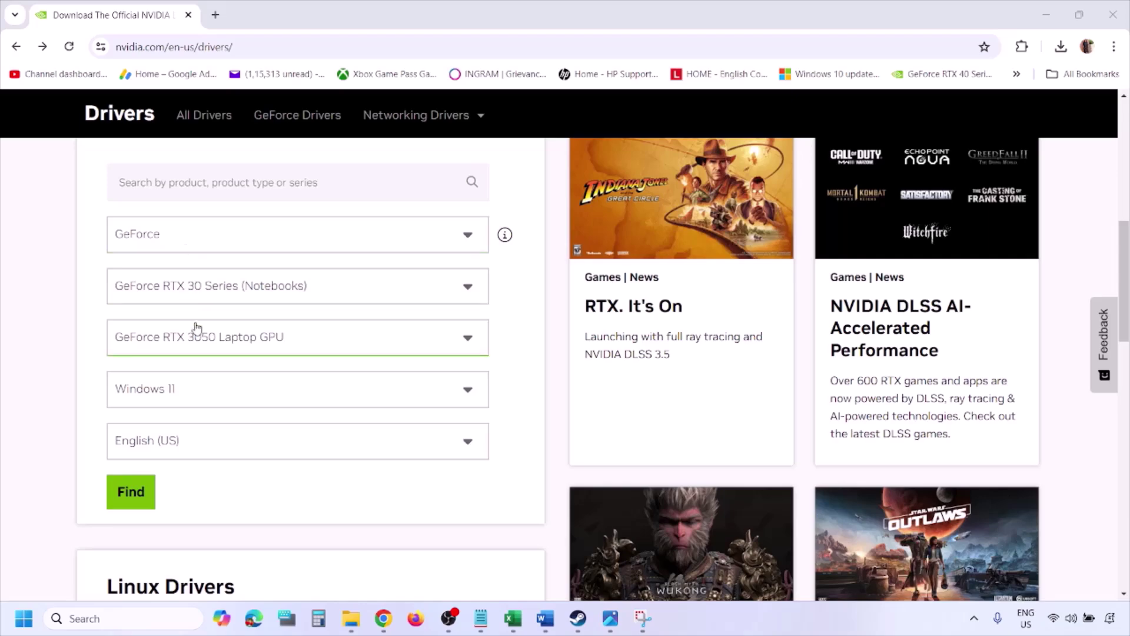
{"action": "left_click", "coordinate": [187, 392]}
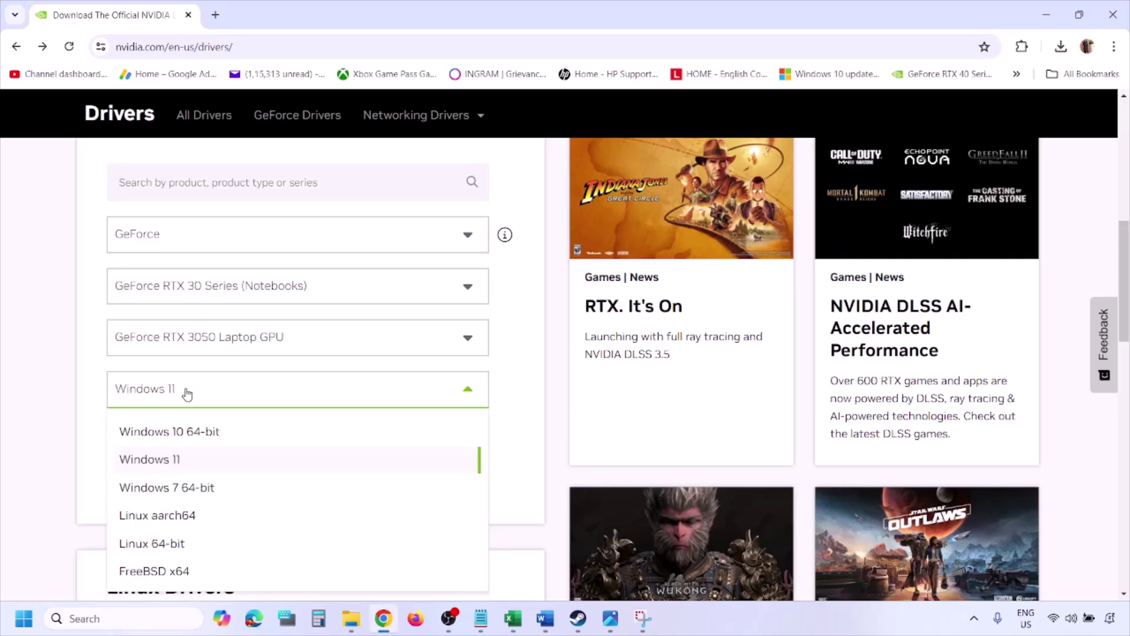
{"action": "left_click", "coordinate": [165, 466]}
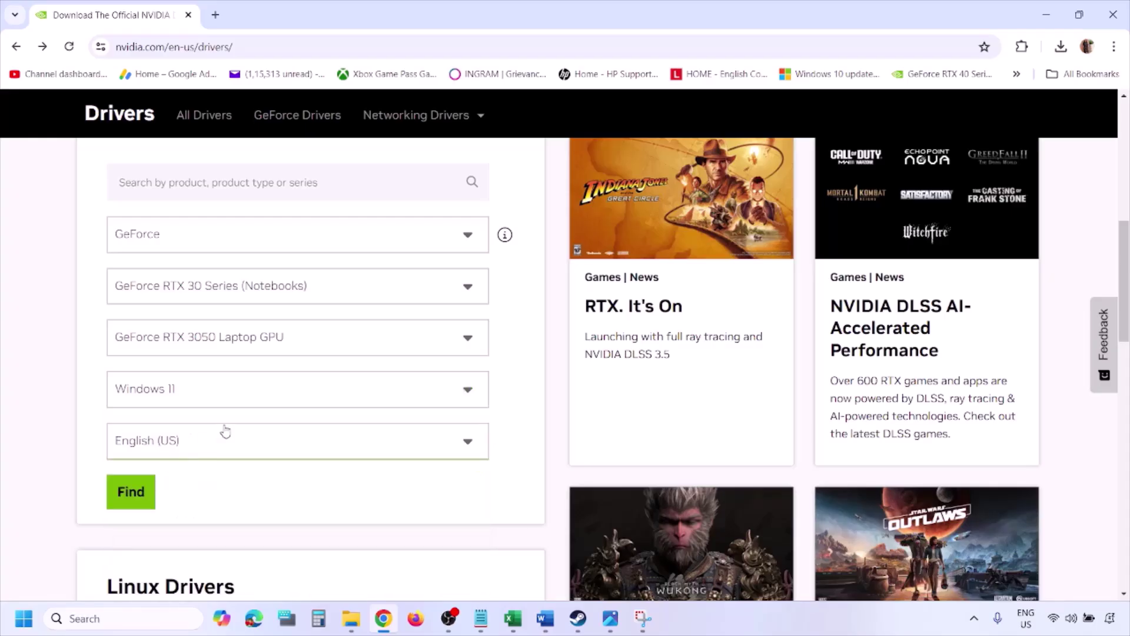
{"action": "left_click", "coordinate": [132, 493]}
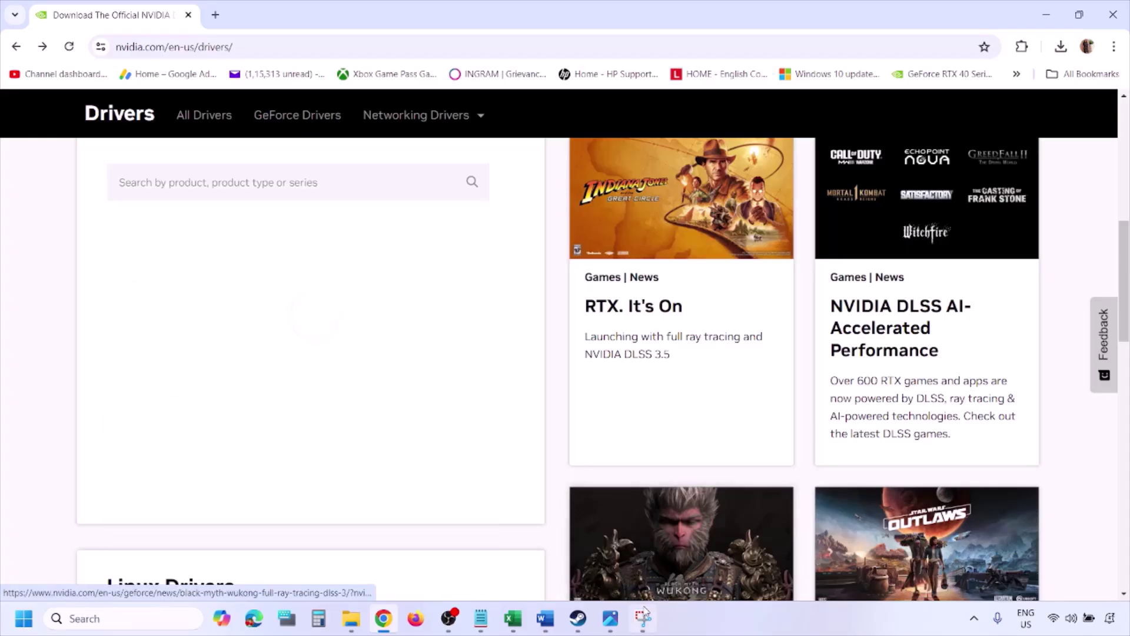
Switch to Photos and go through screenshots 1.png to 5.png showing the Game Ready Driver download and custom clean installation options
{"action": "left_click", "coordinate": [612, 624]}
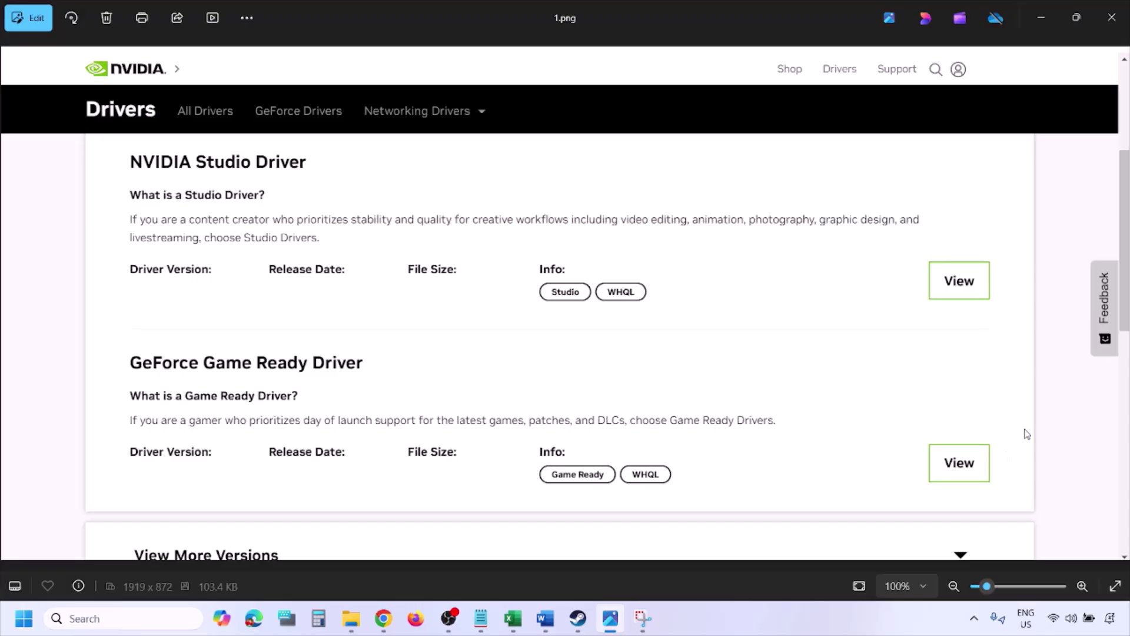
{"action": "key", "text": "Right"}
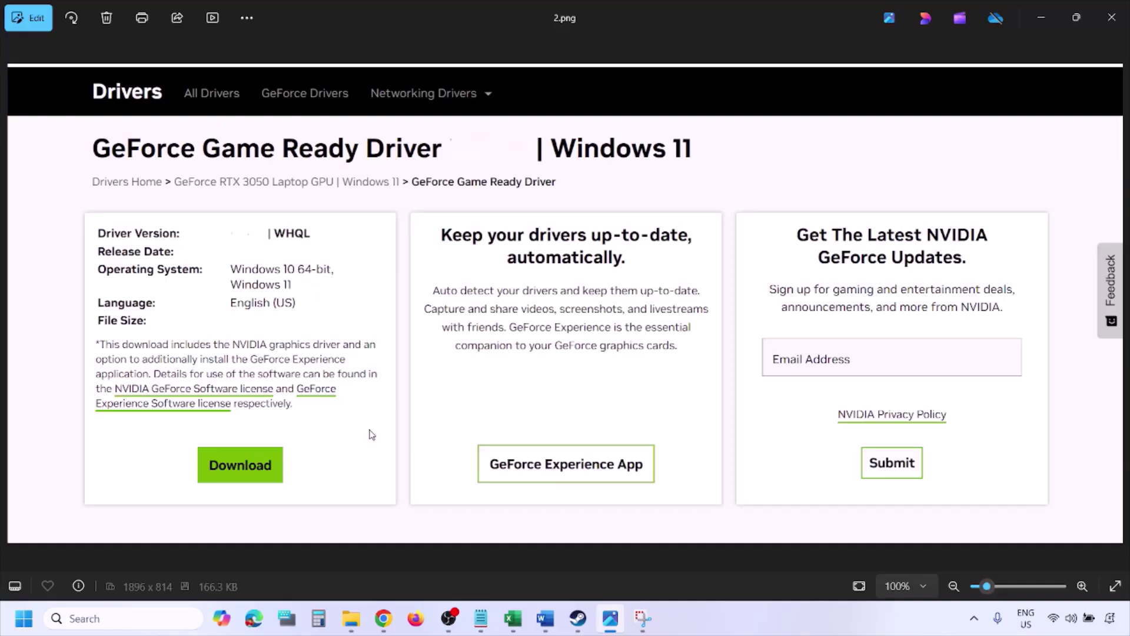
{"action": "key", "text": "Right"}
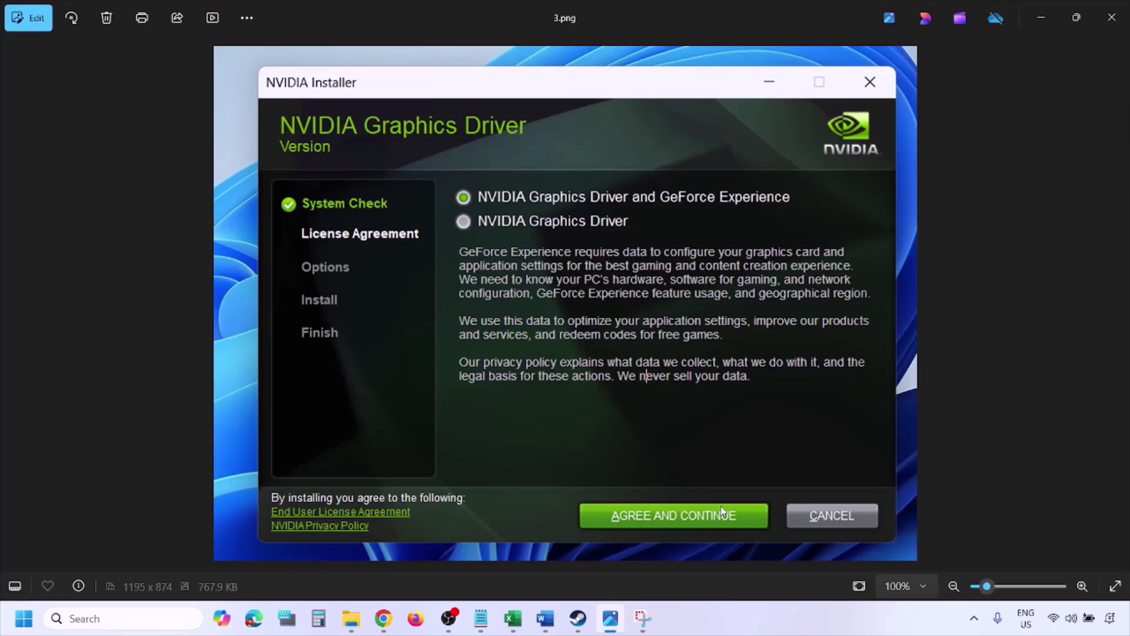
{"action": "key", "text": "Right"}
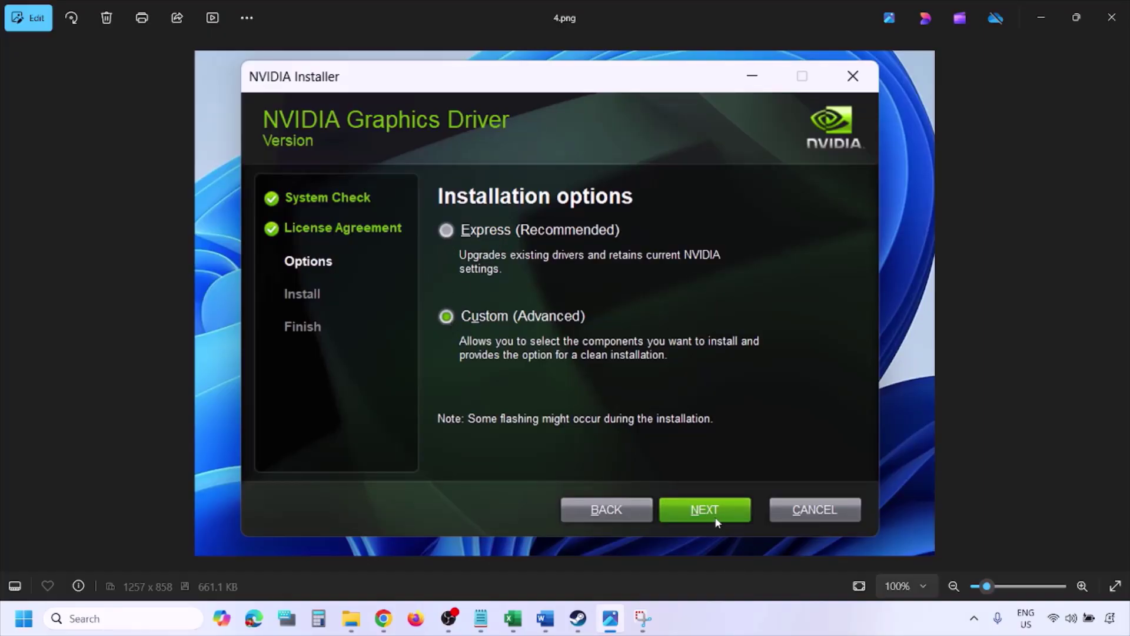
{"action": "key", "text": "Right"}
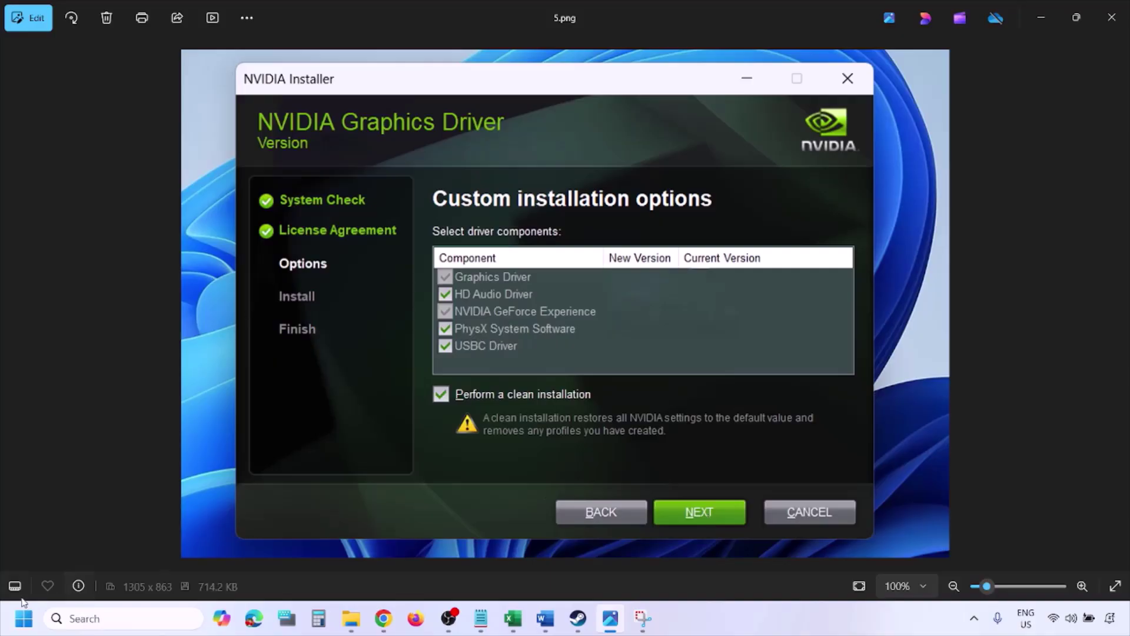
Show the Windows power options for restarting the computer, then close them
{"action": "left_click", "coordinate": [24, 618]}
{"action": "left_click", "coordinate": [428, 568]}
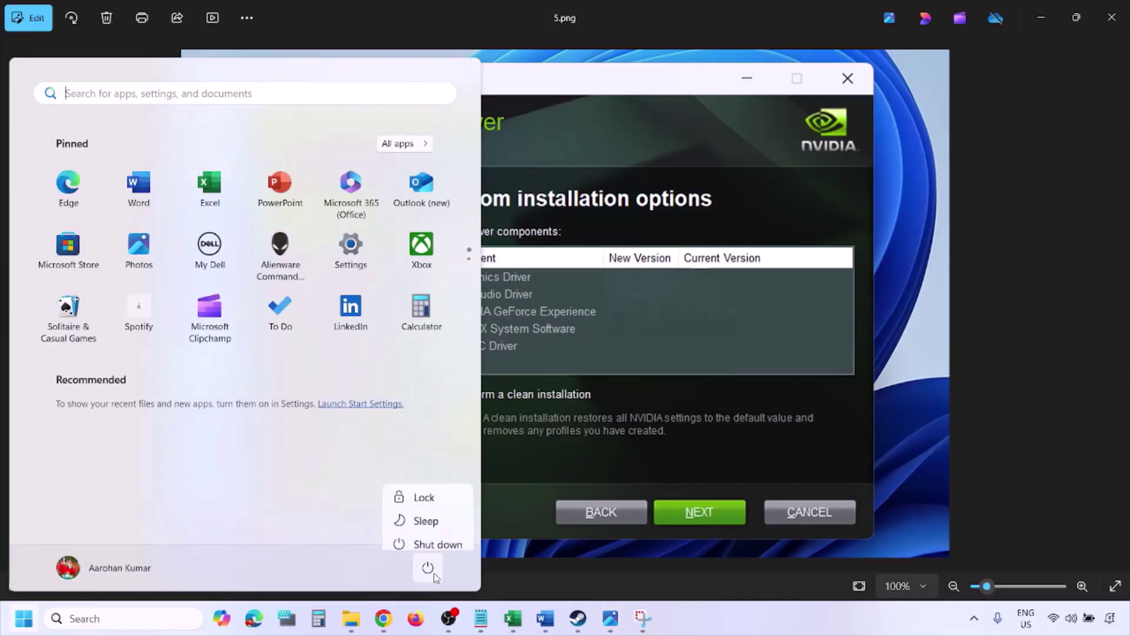
{"action": "left_click", "coordinate": [768, 633]}
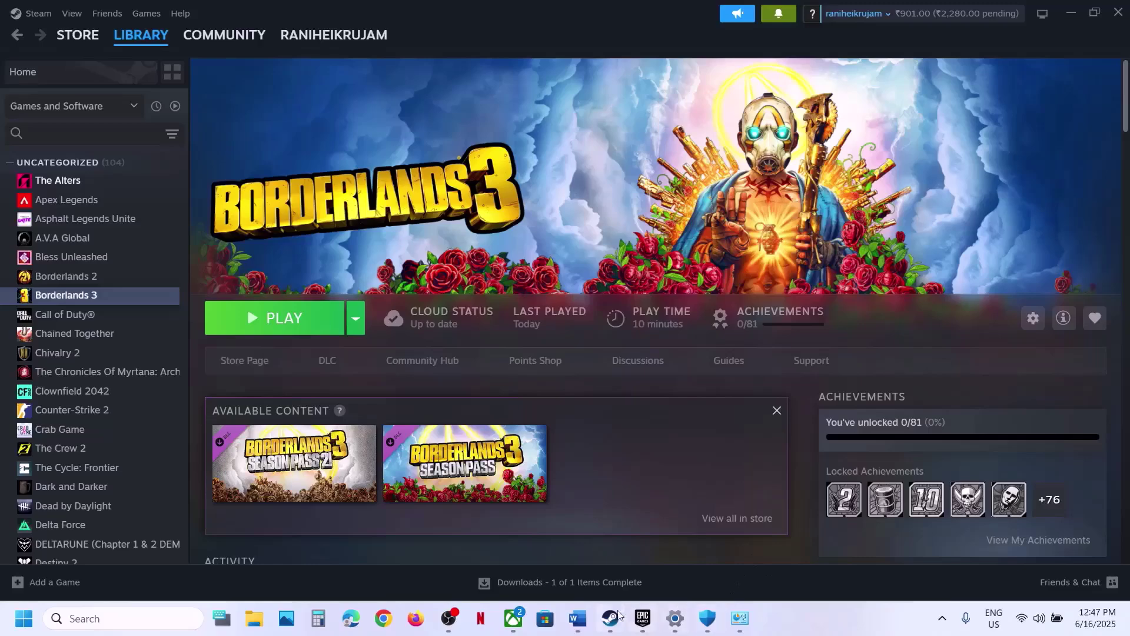
Switch to the Word document, copy the NVIDIA driver download link from Step 2, and open it in Chrome
{"action": "left_click", "coordinate": [578, 618]}
{"action": "scroll", "coordinate": [468, 387], "scroll_direction": "down", "scroll_amount": 3}
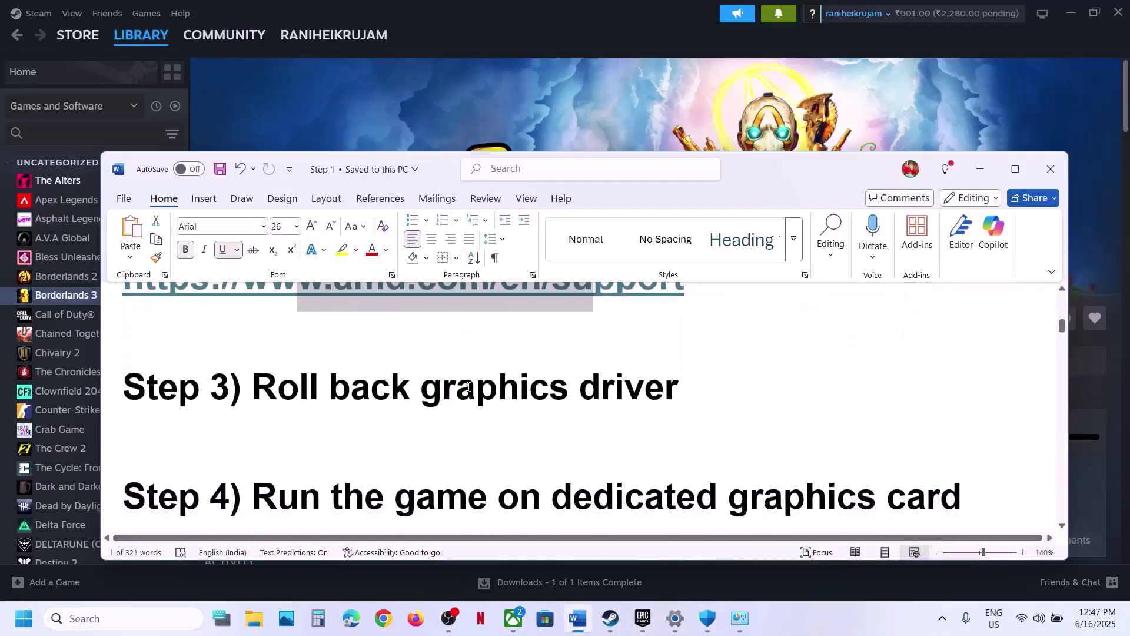
{"action": "scroll", "coordinate": [520, 412], "scroll_direction": "up", "scroll_amount": 3}
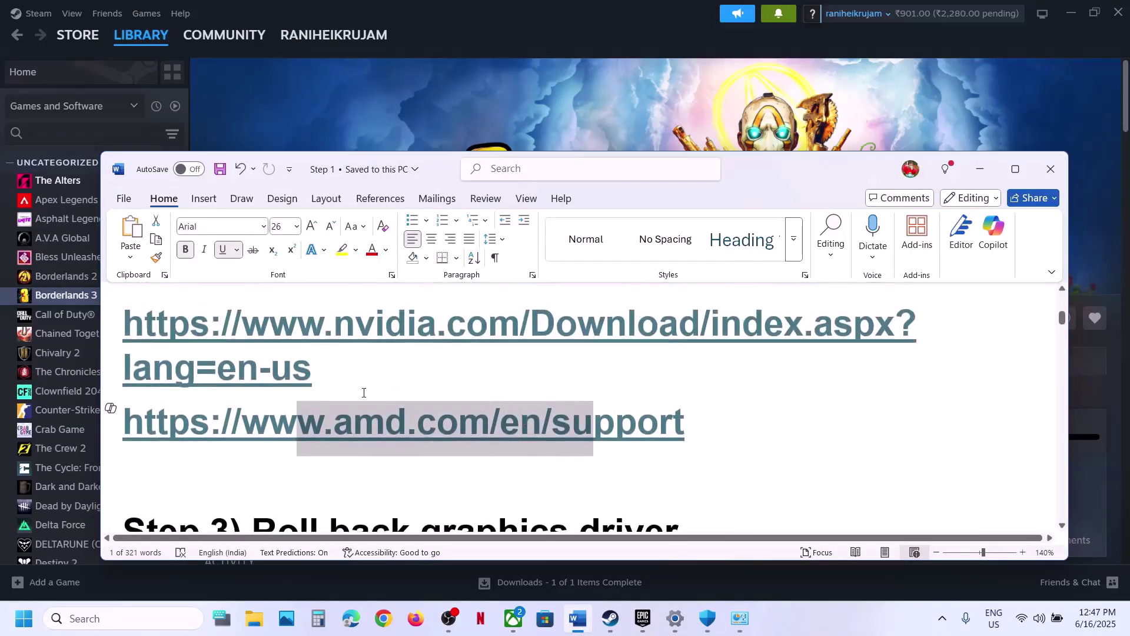
{"action": "left_click_drag", "start_coordinate": [331, 373], "coordinate": [124, 330]}
{"action": "key", "text": "ctrl+c"}
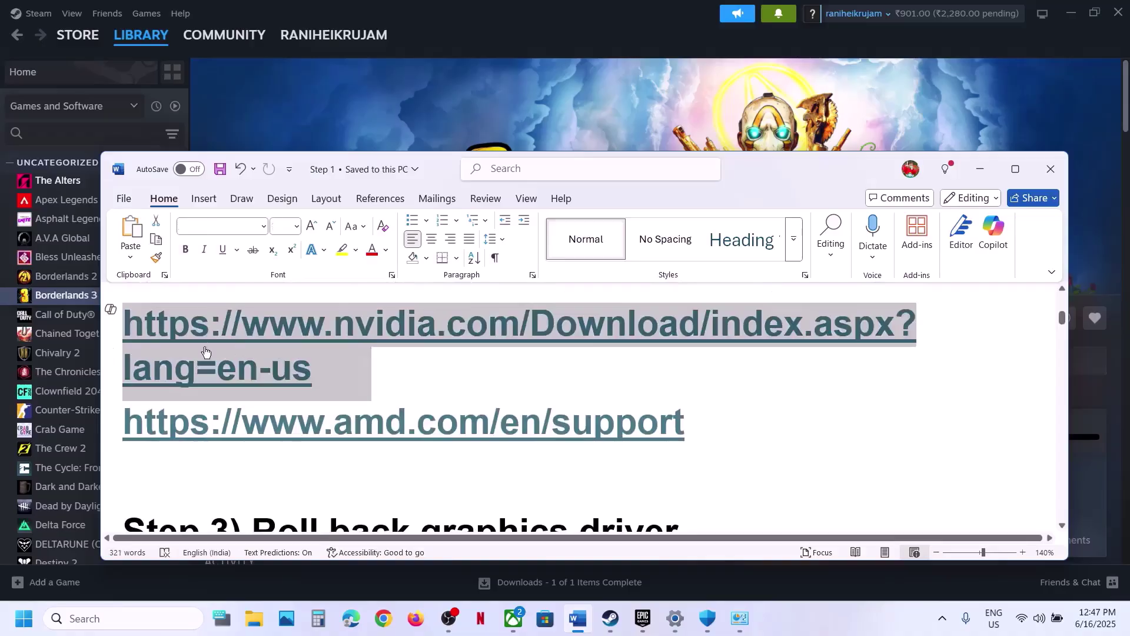
{"action": "left_click", "coordinate": [383, 626]}
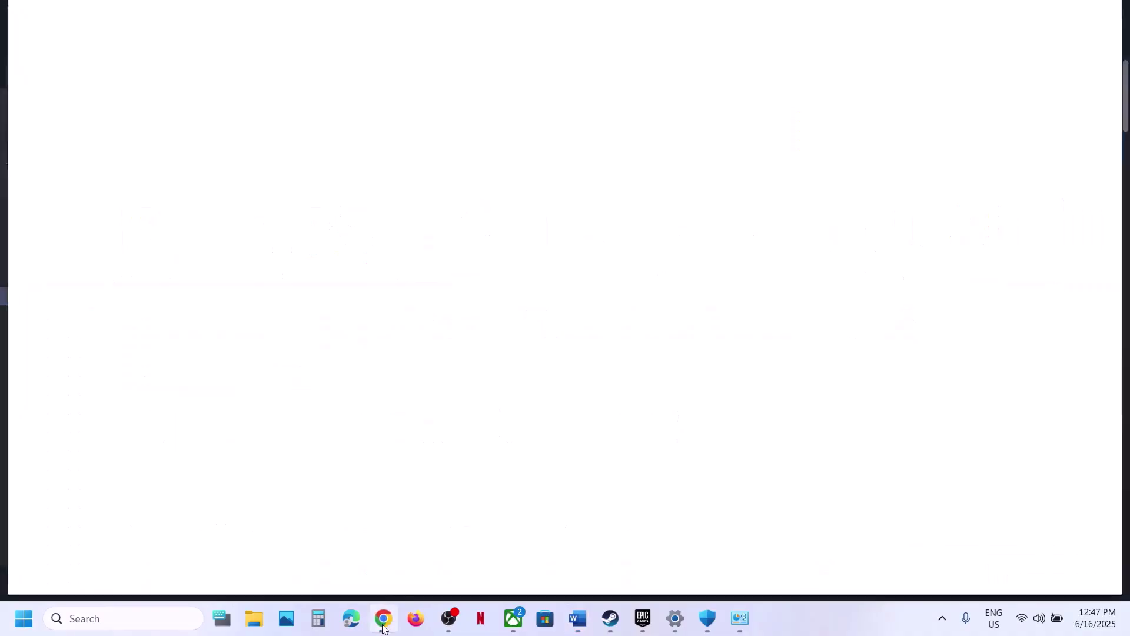
{"action": "key", "text": "ctrl+v"}
{"action": "key", "text": "Return"}
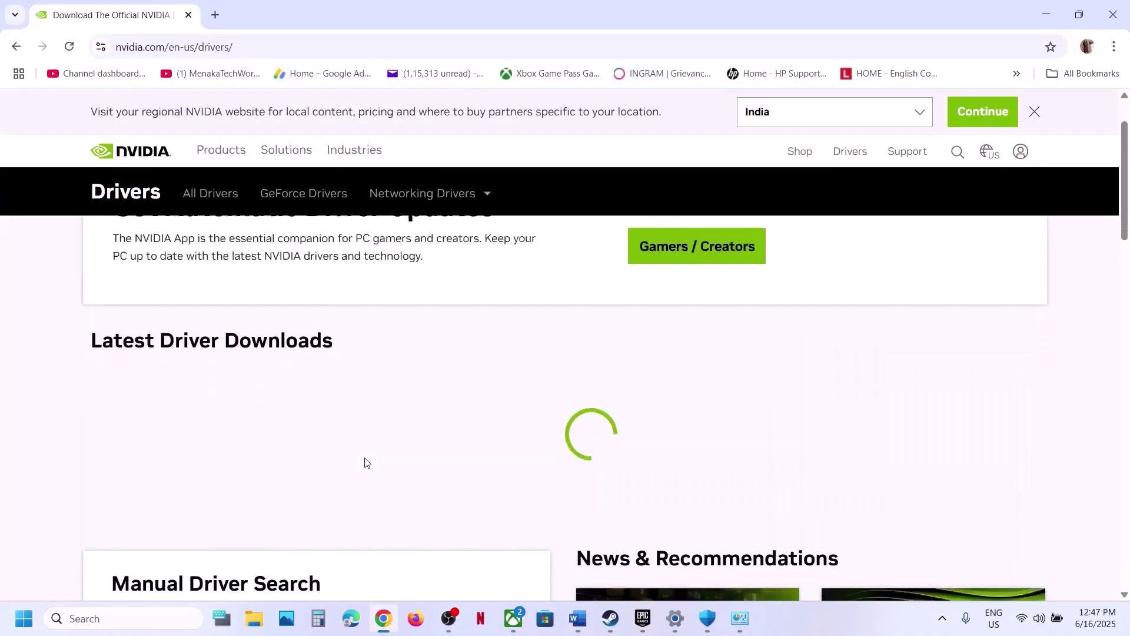
Find drivers for the GeForce RTX 3050 Laptop GPU on Windows 11 and expand the list of more versions
{"action": "scroll", "coordinate": [365, 462], "scroll_direction": "down", "scroll_amount": 2}
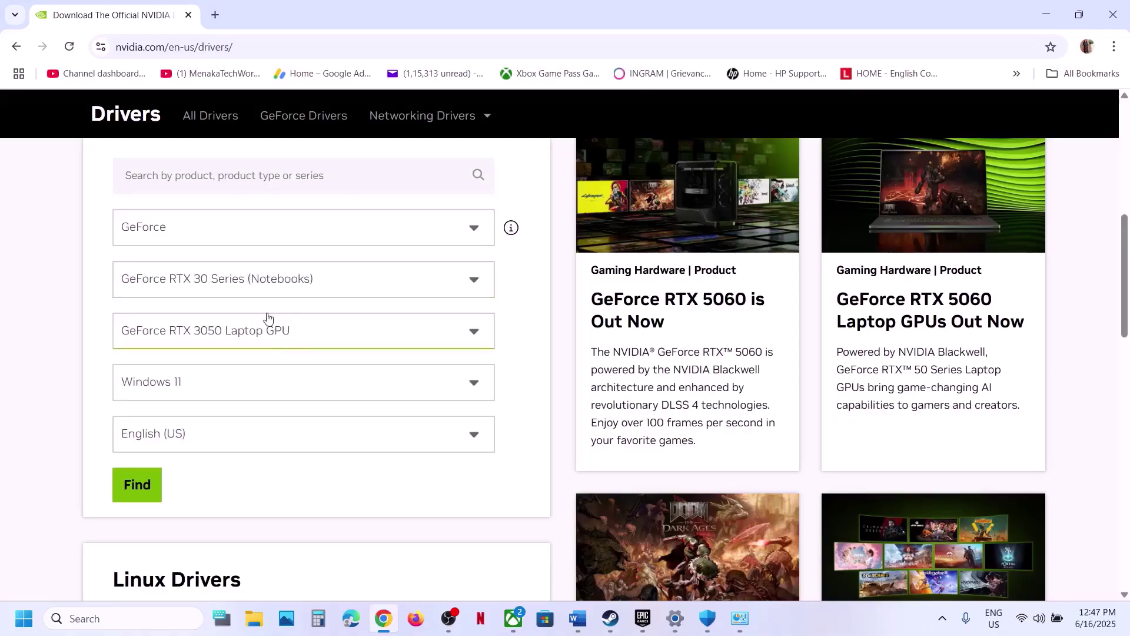
{"action": "left_click", "coordinate": [139, 481]}
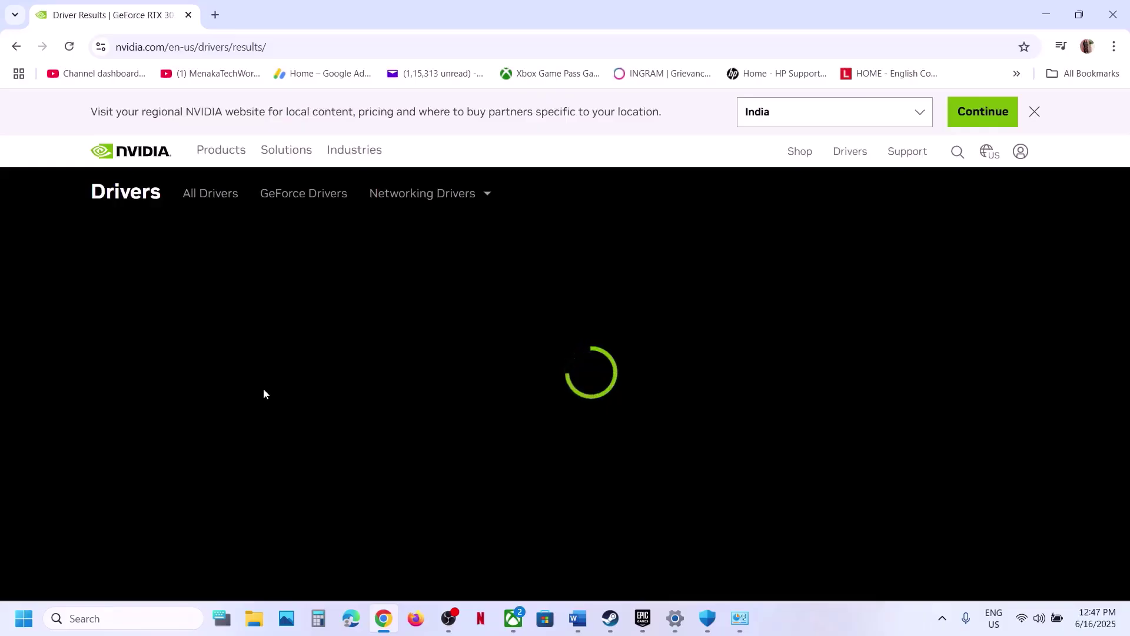
{"action": "scroll", "coordinate": [263, 389], "scroll_direction": "down", "scroll_amount": 10}
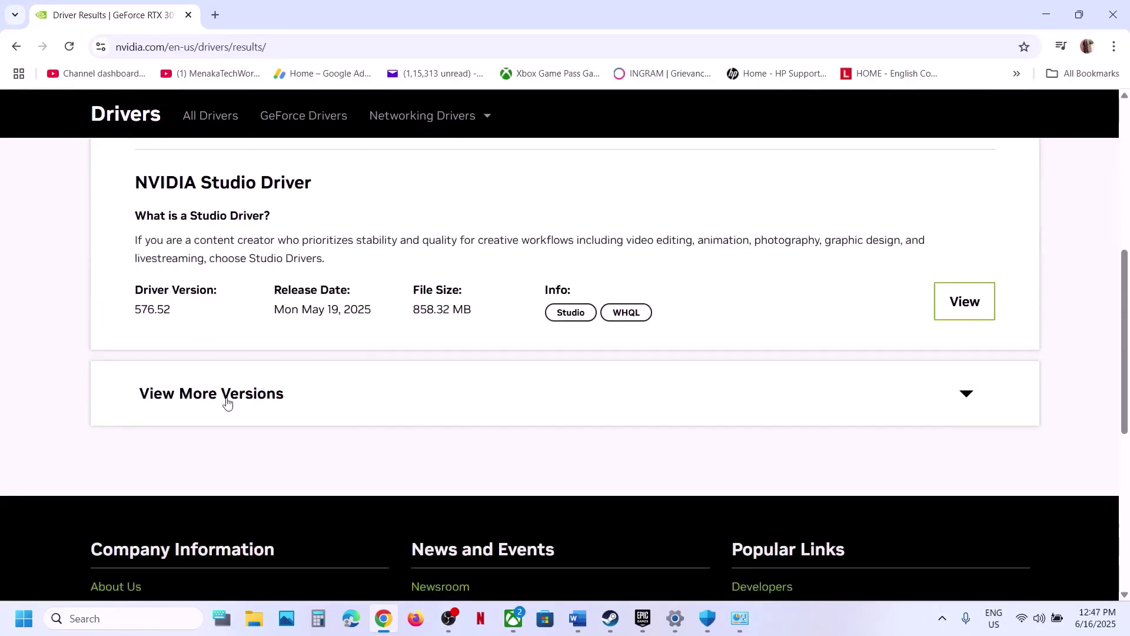
{"action": "left_click", "coordinate": [227, 402]}
Compare the listed driver versions and release dates, examining the latest Game Ready Driver and the two previous Game Ready releases
{"action": "scroll", "coordinate": [225, 398], "scroll_direction": "up", "scroll_amount": 2}
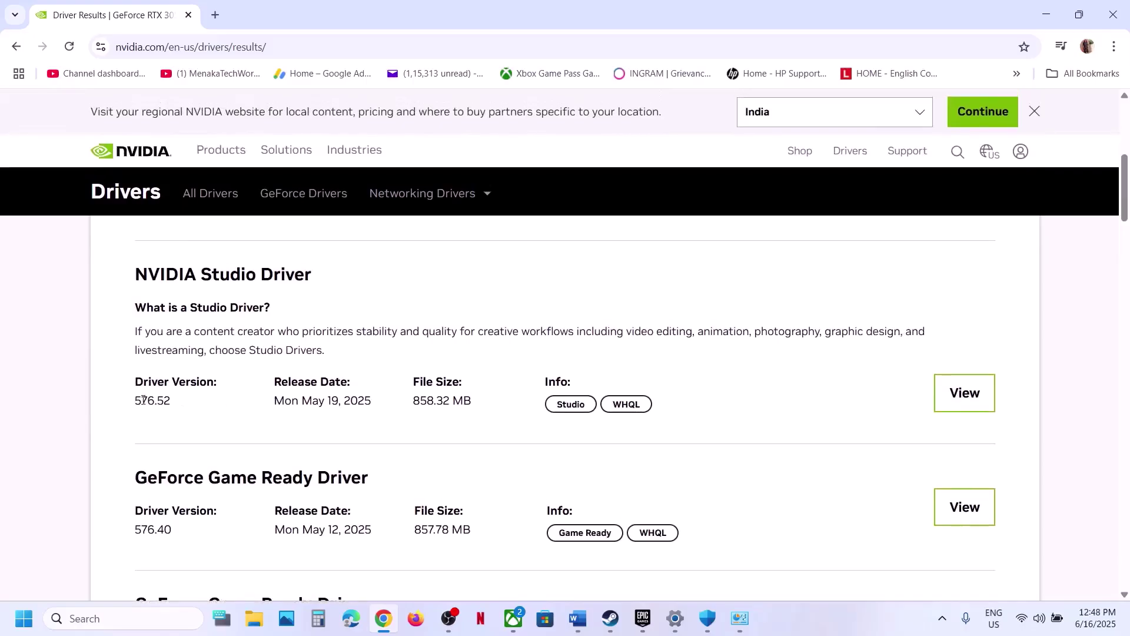
{"action": "scroll", "coordinate": [175, 440], "scroll_direction": "down", "scroll_amount": 3}
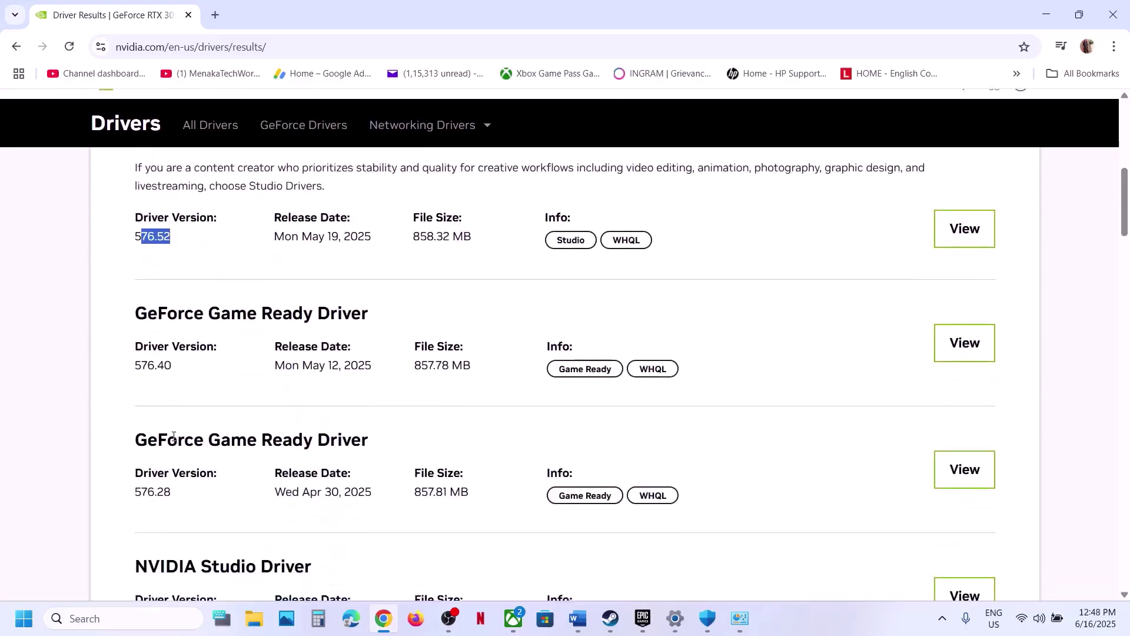
{"action": "scroll", "coordinate": [164, 355], "scroll_direction": "up", "scroll_amount": 2}
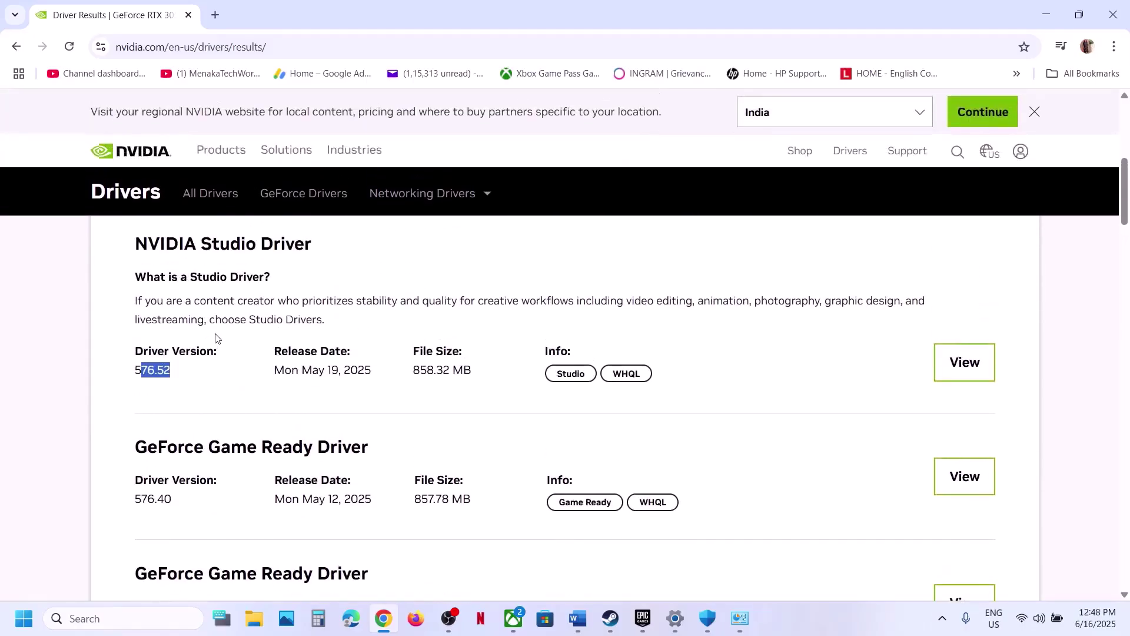
{"action": "scroll", "coordinate": [215, 338], "scroll_direction": "up", "scroll_amount": 5}
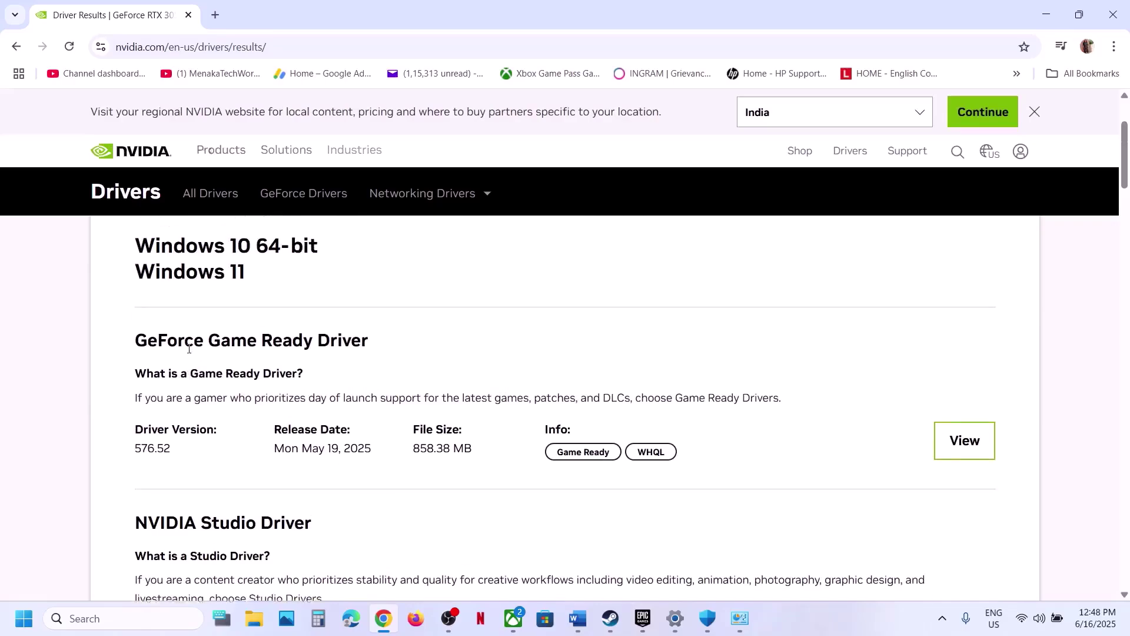
{"action": "triple_click", "coordinate": [132, 461]}
{"action": "left_click", "coordinate": [178, 457]}
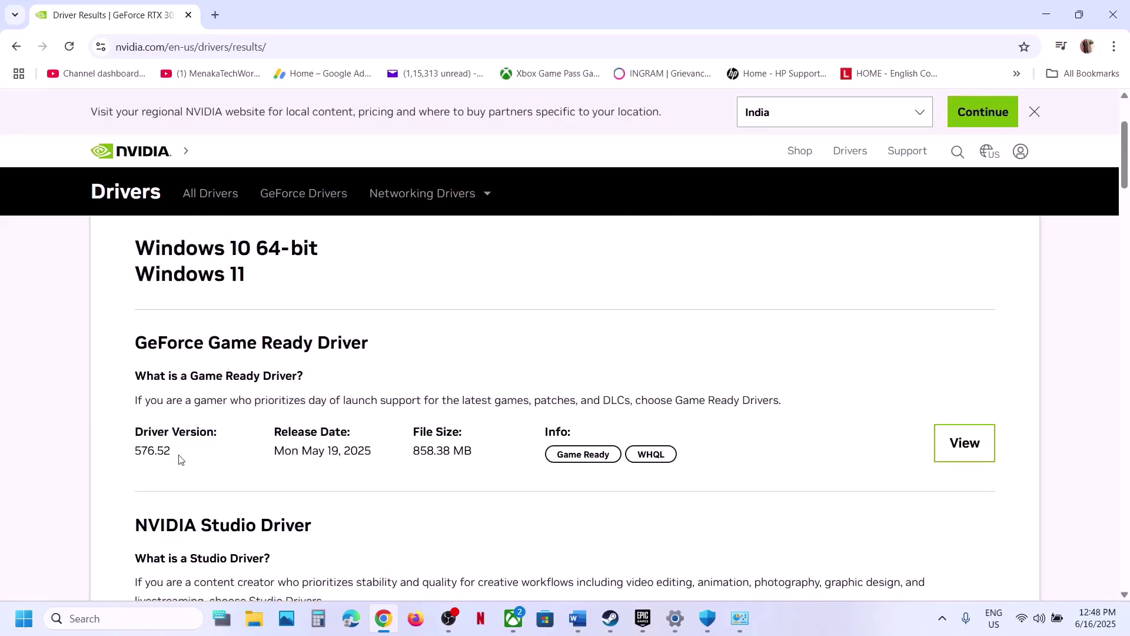
{"action": "scroll", "coordinate": [180, 460], "scroll_direction": "down", "scroll_amount": 3}
{"action": "scroll", "coordinate": [180, 459], "scroll_direction": "down", "scroll_amount": 4}
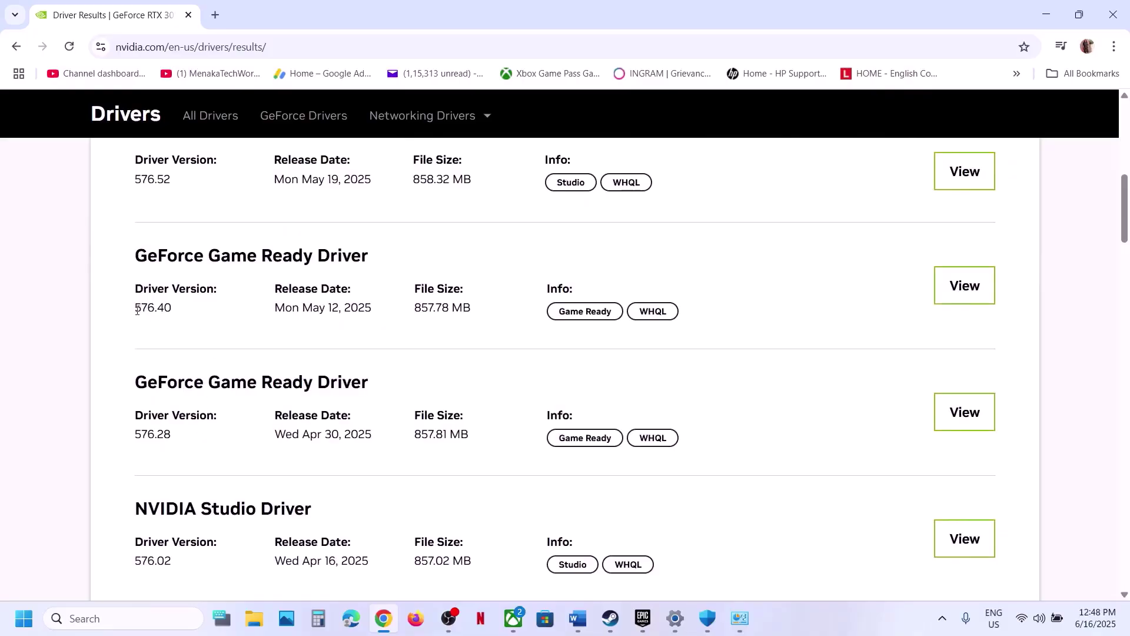
{"action": "left_click_drag", "start_coordinate": [136, 310], "coordinate": [201, 315]}
{"action": "left_click_drag", "start_coordinate": [135, 439], "coordinate": [180, 439]}
{"action": "left_click", "coordinate": [185, 440]}
Return to the Word document and review Step 3 on rolling back the graphics driver and Step 4 on using the dedicated graphics card
{"action": "left_click", "coordinate": [606, 630]}
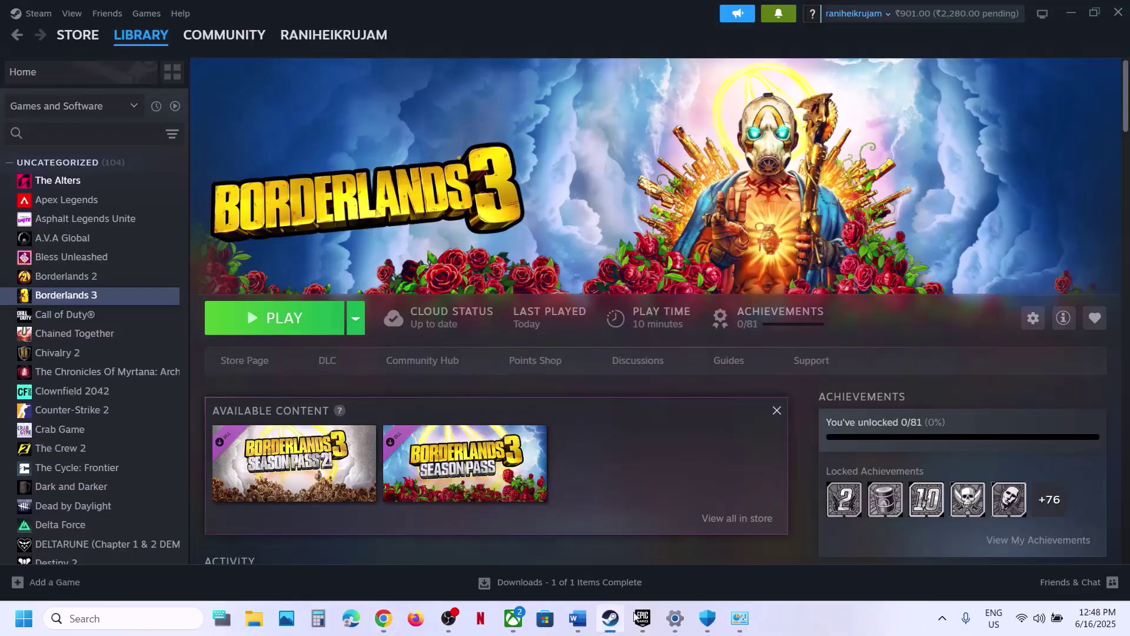
{"action": "left_click", "coordinate": [571, 629]}
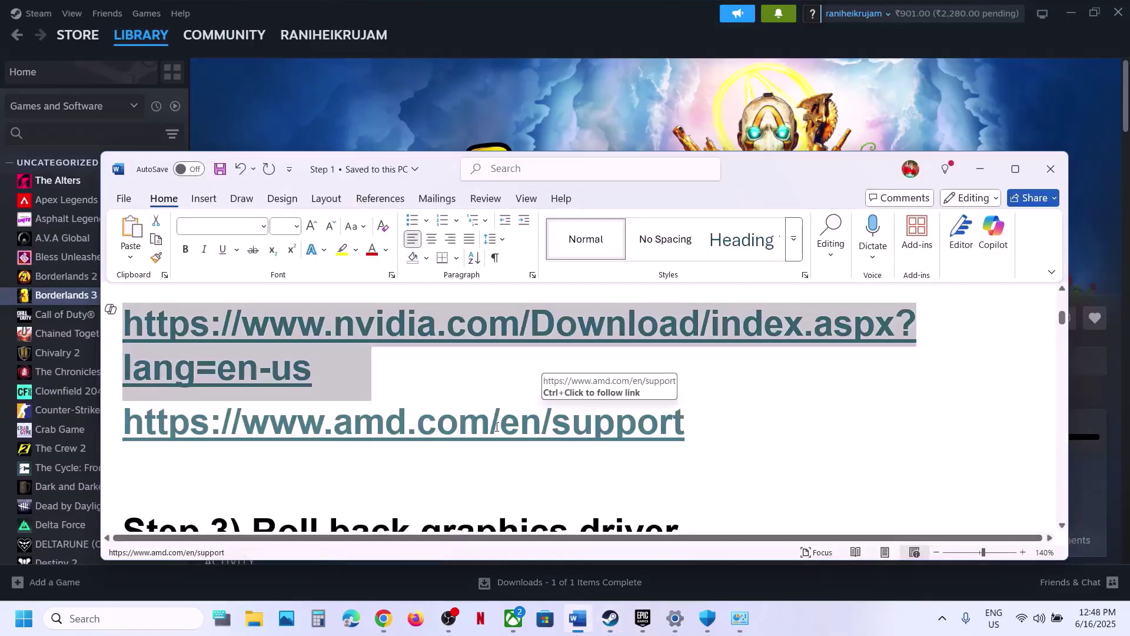
{"action": "scroll", "coordinate": [589, 382], "scroll_direction": "down", "scroll_amount": 3}
{"action": "scroll", "coordinate": [361, 436], "scroll_direction": "up", "scroll_amount": 1}
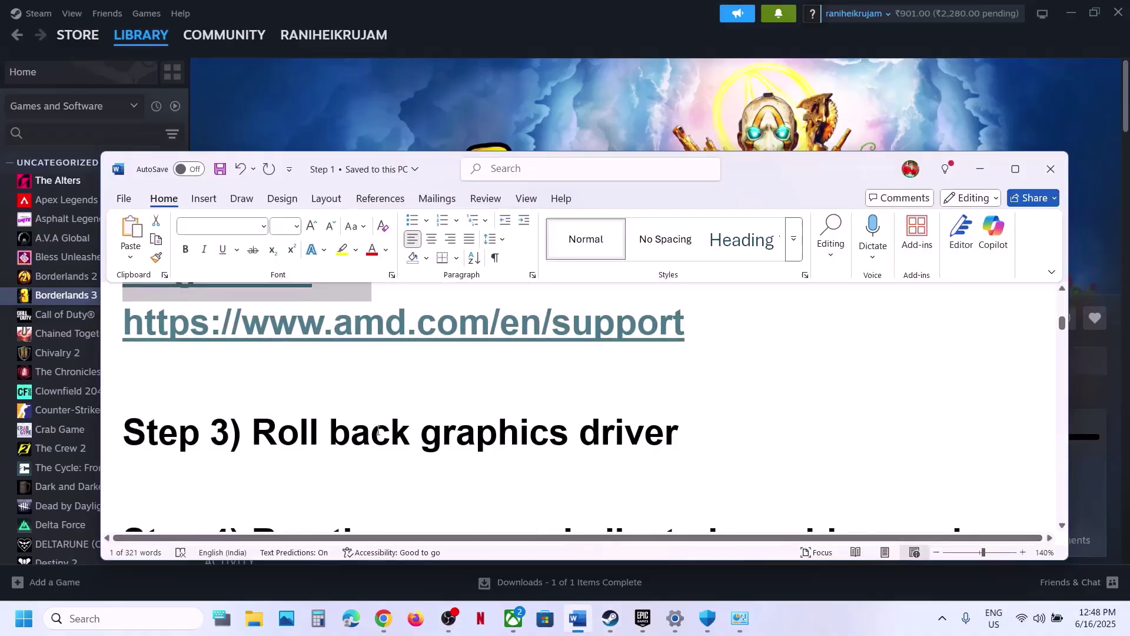
{"action": "scroll", "coordinate": [361, 435], "scroll_direction": "down", "scroll_amount": 2}
{"action": "left_click_drag", "start_coordinate": [253, 426], "coordinate": [810, 449]}
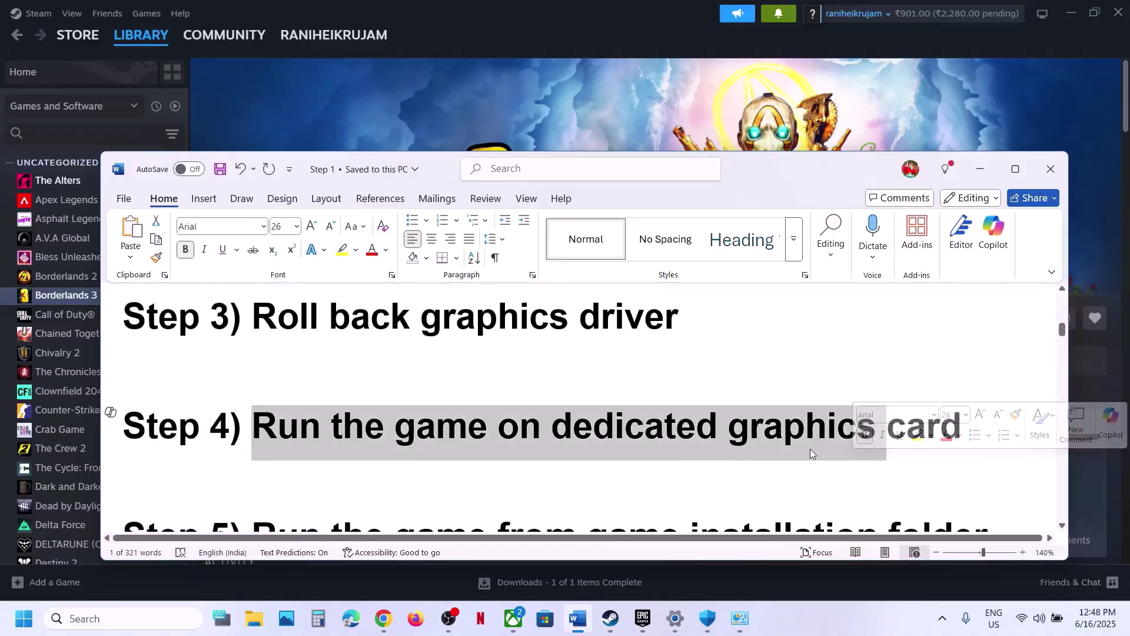
Copy the word "graphics" from Step 4, search Windows for it, and open Graphics settings
{"action": "left_click", "coordinate": [810, 448]}
{"action": "double_click", "coordinate": [817, 437]}
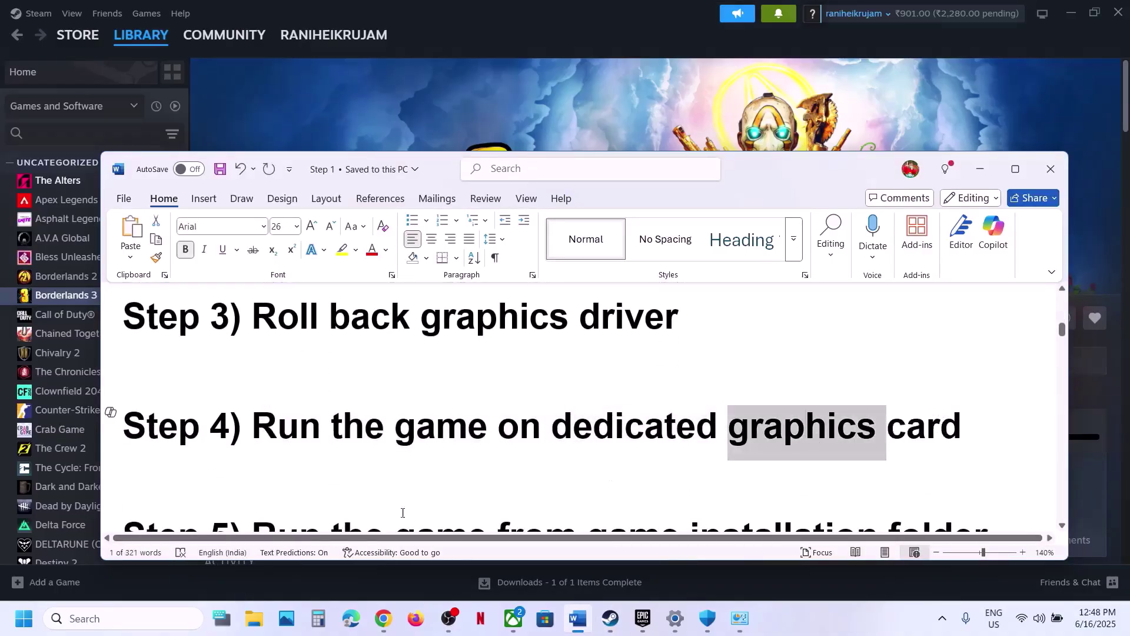
{"action": "key", "text": "ctrl+c"}
{"action": "key", "text": "super+s"}
{"action": "key", "text": "ctrl+v"}
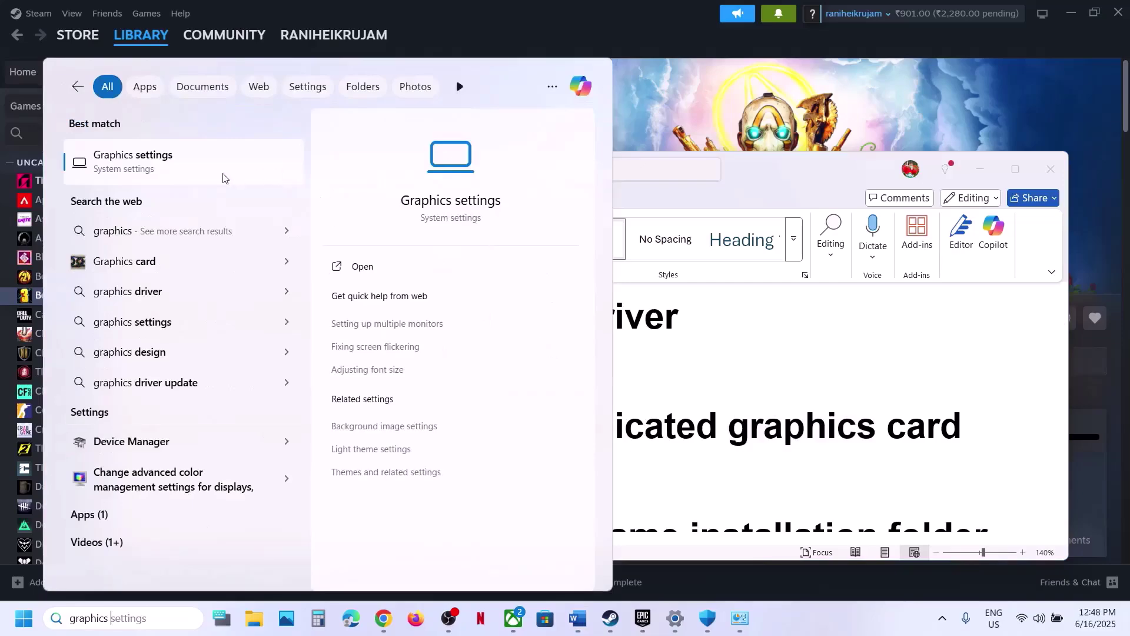
{"action": "left_click", "coordinate": [223, 176]}
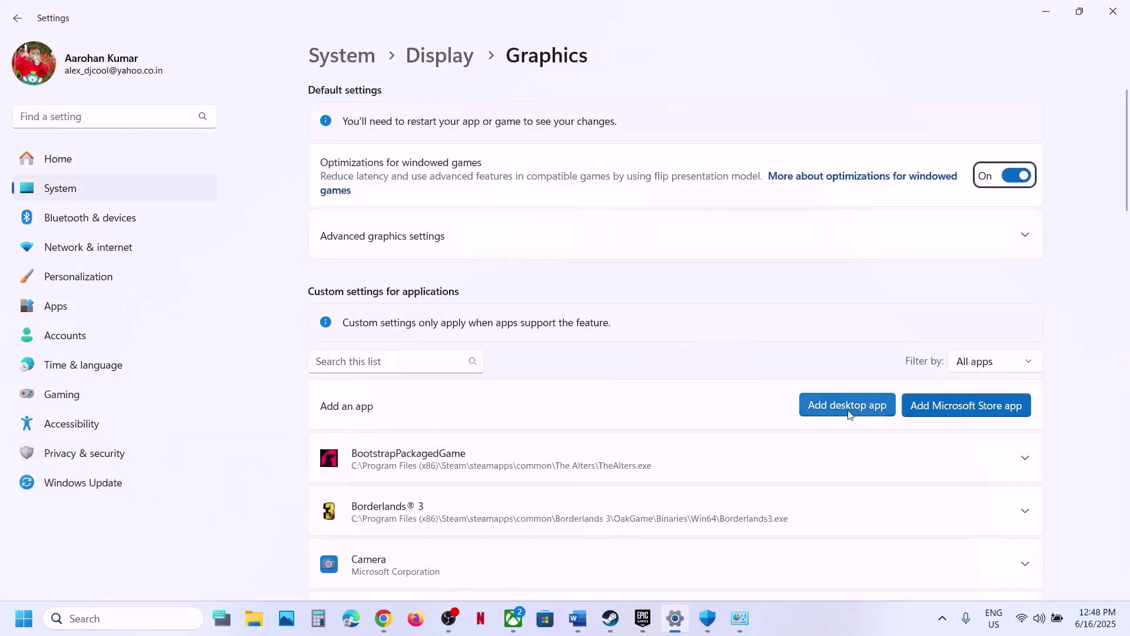
Try to add the desktop app Borderlands3 from Steam's steamapps\common\Borderlands 3\OakGame\Binaries\Win64 folder to the custom graphics settings
{"action": "left_click", "coordinate": [847, 406]}
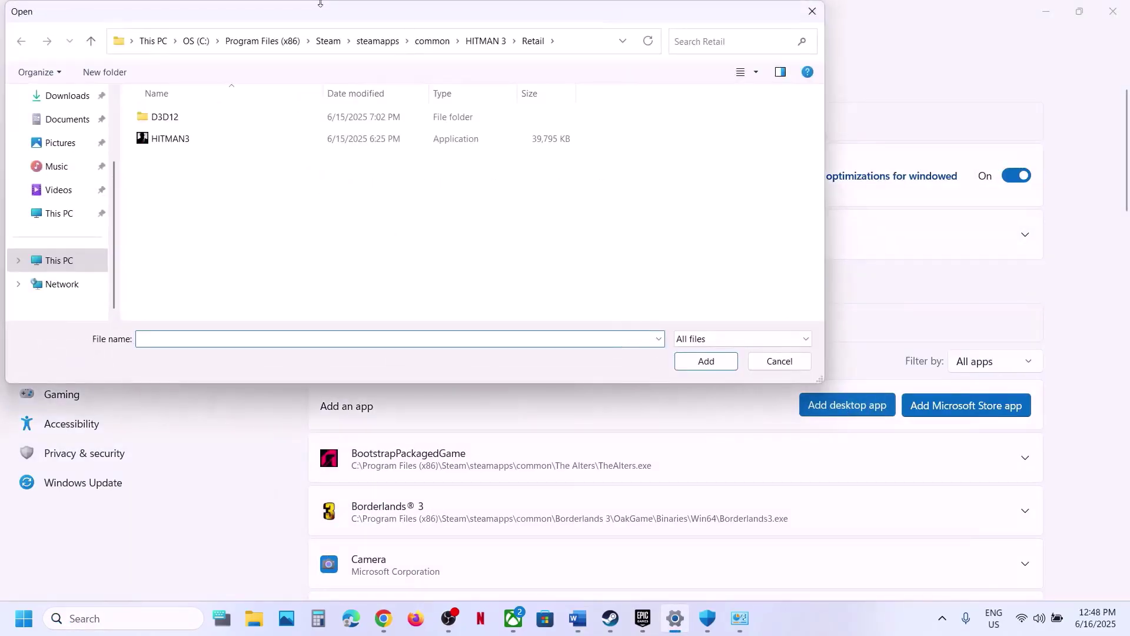
{"action": "left_click", "coordinate": [431, 41]}
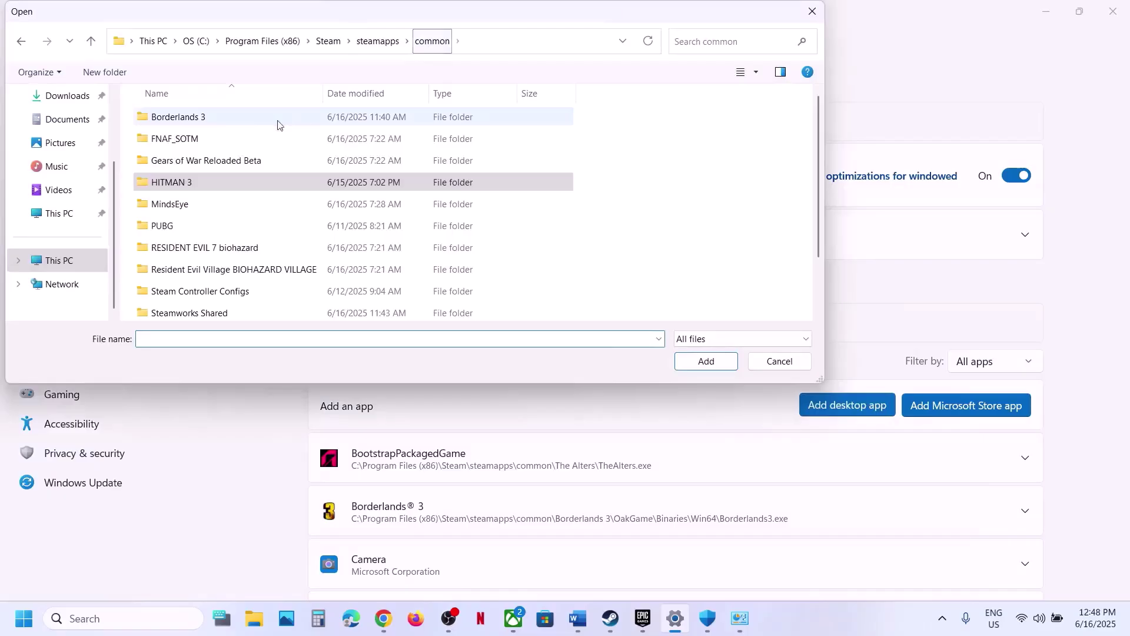
{"action": "double_click", "coordinate": [226, 118]}
{"action": "left_click", "coordinate": [181, 140]}
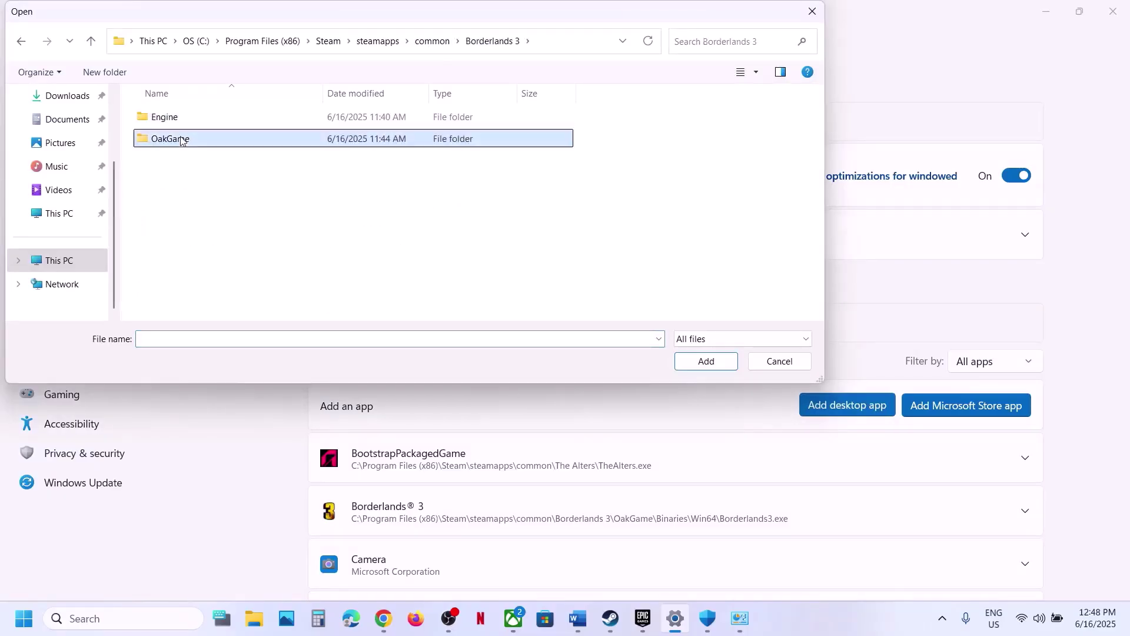
{"action": "double_click", "coordinate": [181, 140]}
{"action": "double_click", "coordinate": [182, 121]}
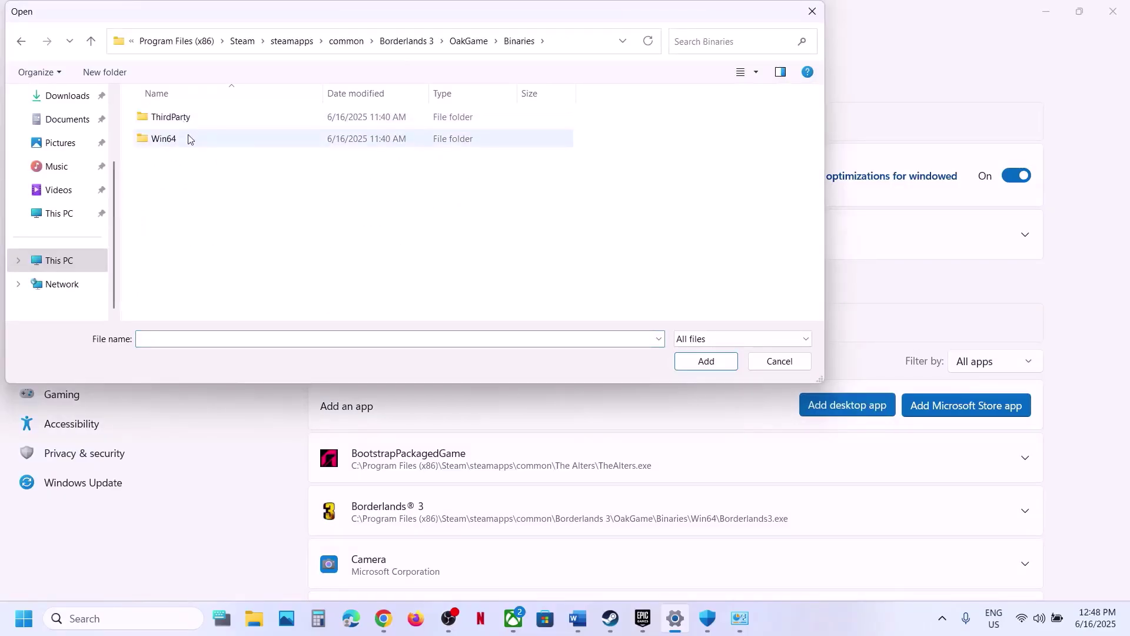
{"action": "double_click", "coordinate": [188, 139]}
{"action": "left_click", "coordinate": [236, 122]}
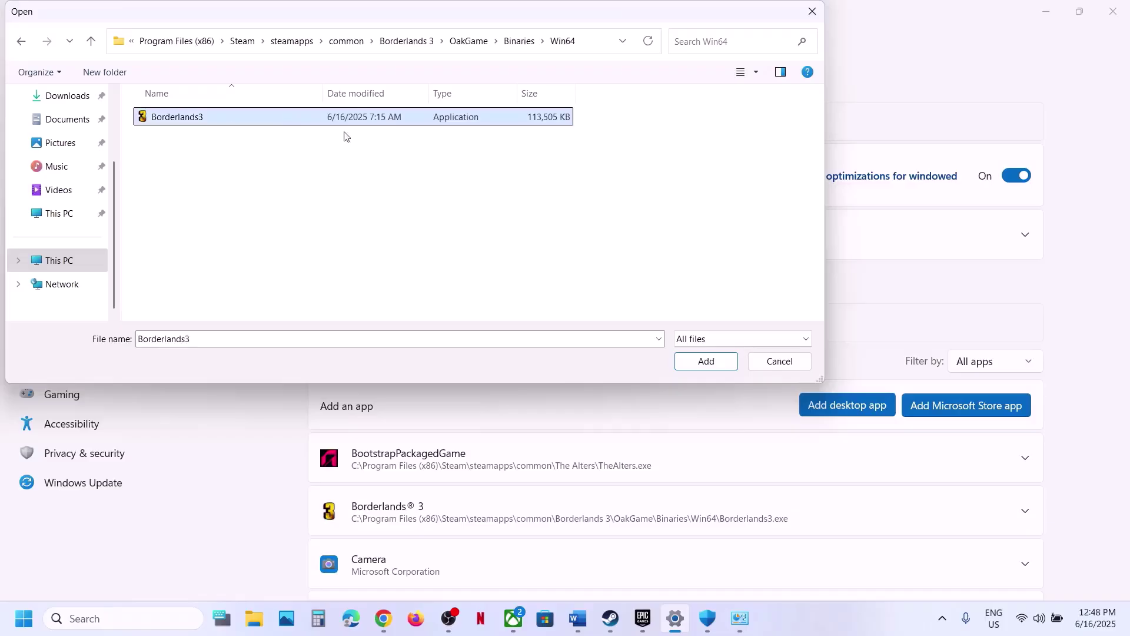
{"action": "left_click", "coordinate": [681, 360]}
Set the GPU preference of Borderlands 3 to High Performance (NVIDIA GeForce RTX 3050 Laptop GPU)
{"action": "scroll", "coordinate": [601, 376], "scroll_direction": "down", "scroll_amount": 3}
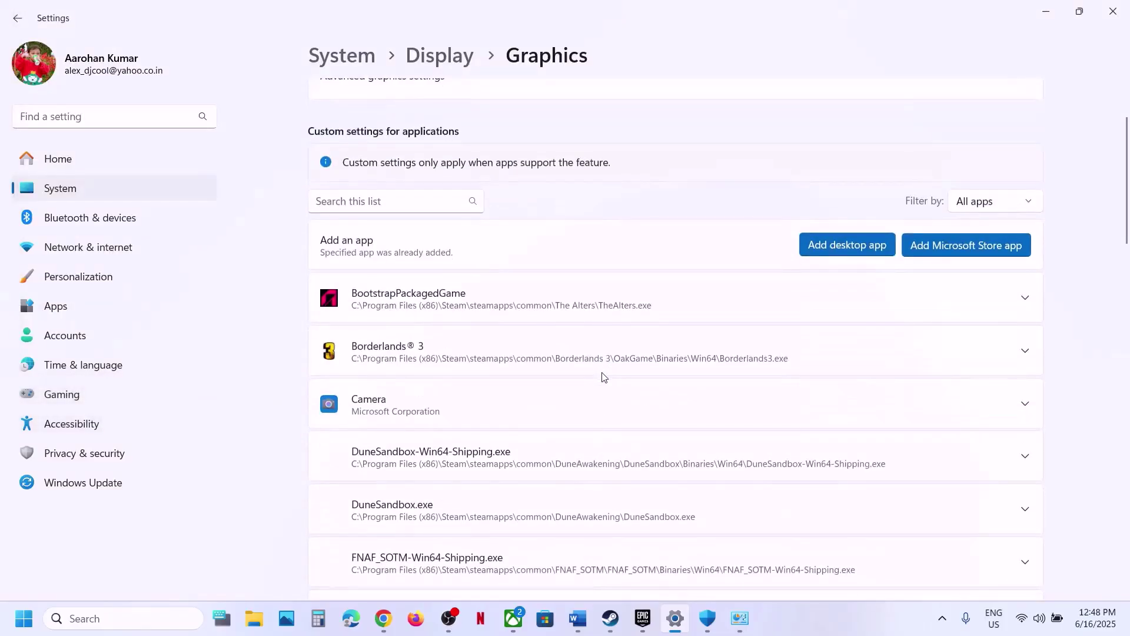
{"action": "left_click", "coordinate": [477, 337]}
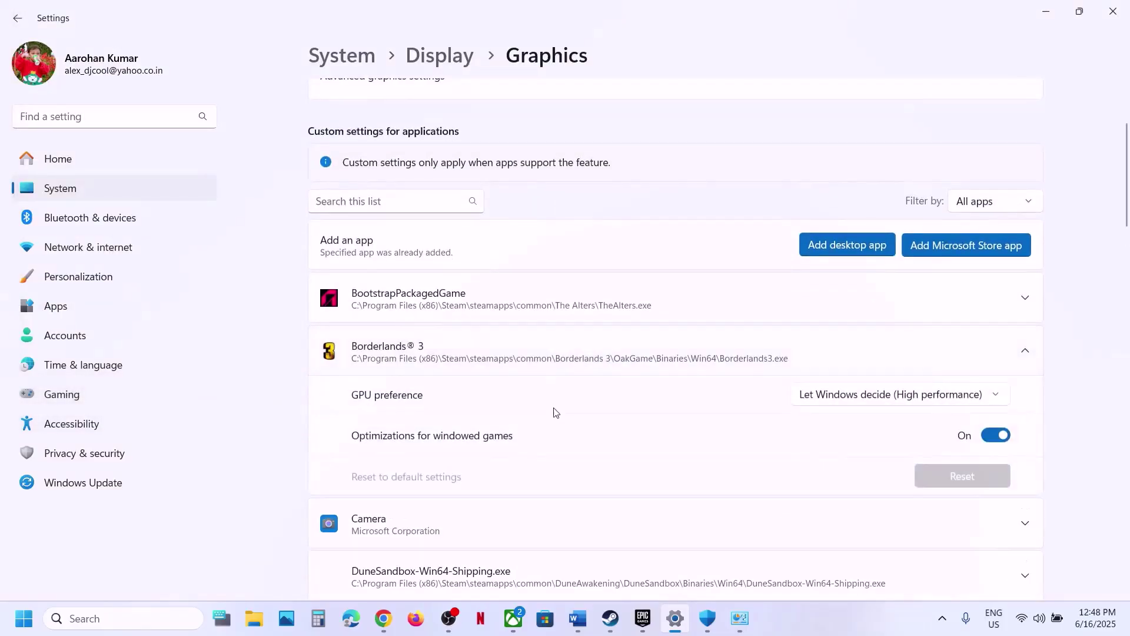
{"action": "left_click", "coordinate": [839, 406]}
{"action": "left_click", "coordinate": [879, 450]}
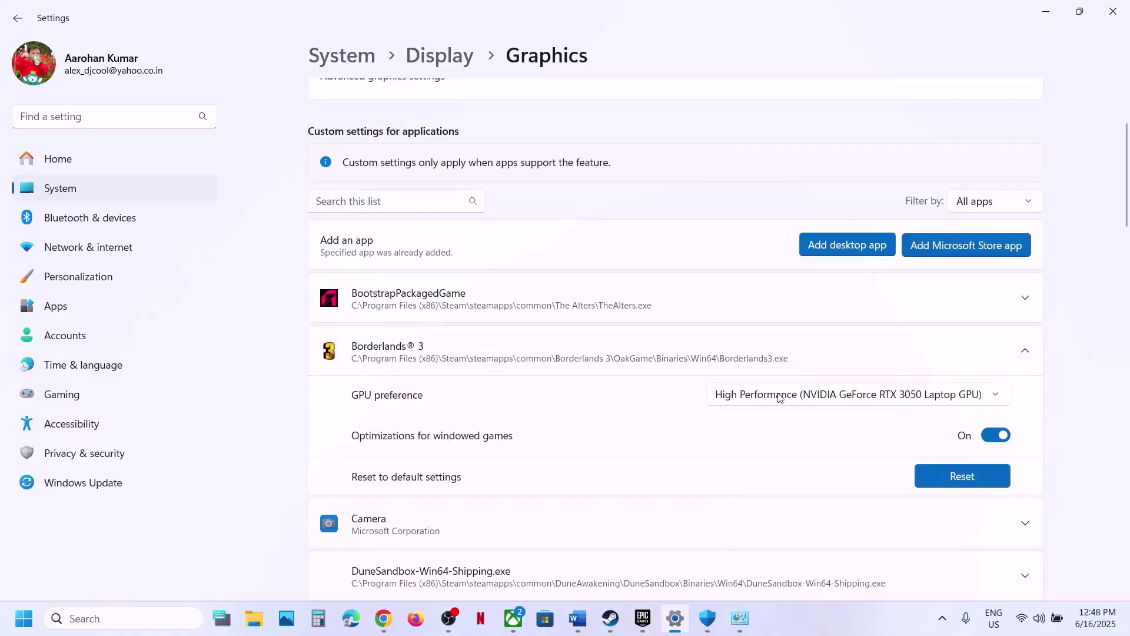
Open the file picker for adding another desktop app and close it without selecting a file
{"action": "left_click", "coordinate": [853, 246]}
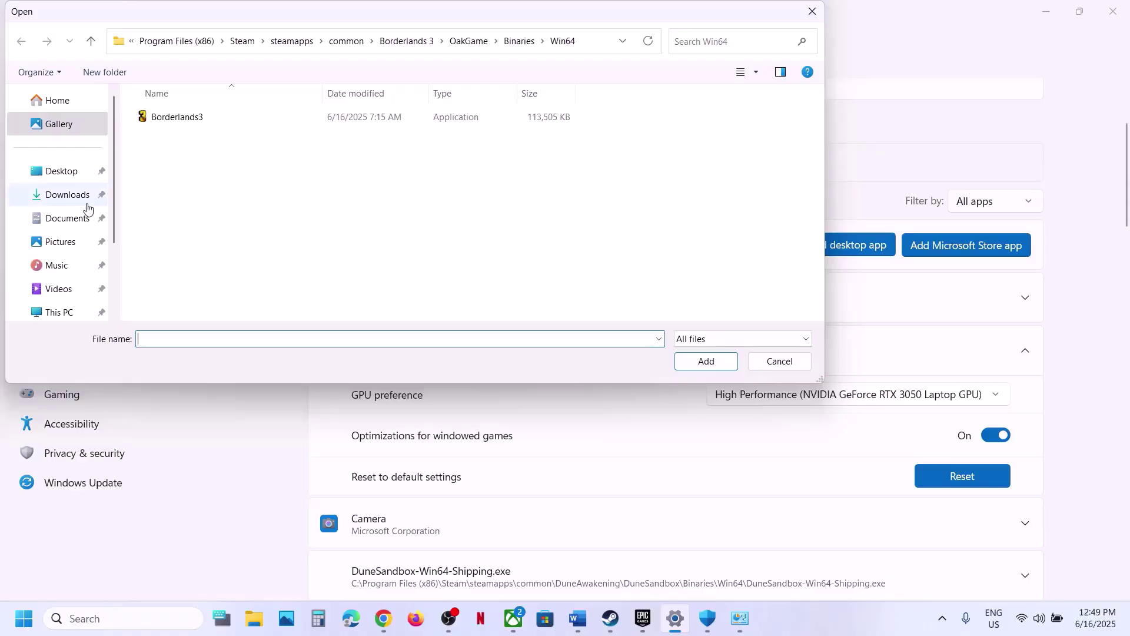
{"action": "left_click", "coordinate": [809, 10]}
View the Borderlands 3 store page in the Xbox app, and return to the Graphics settings
{"action": "left_click", "coordinate": [513, 618]}
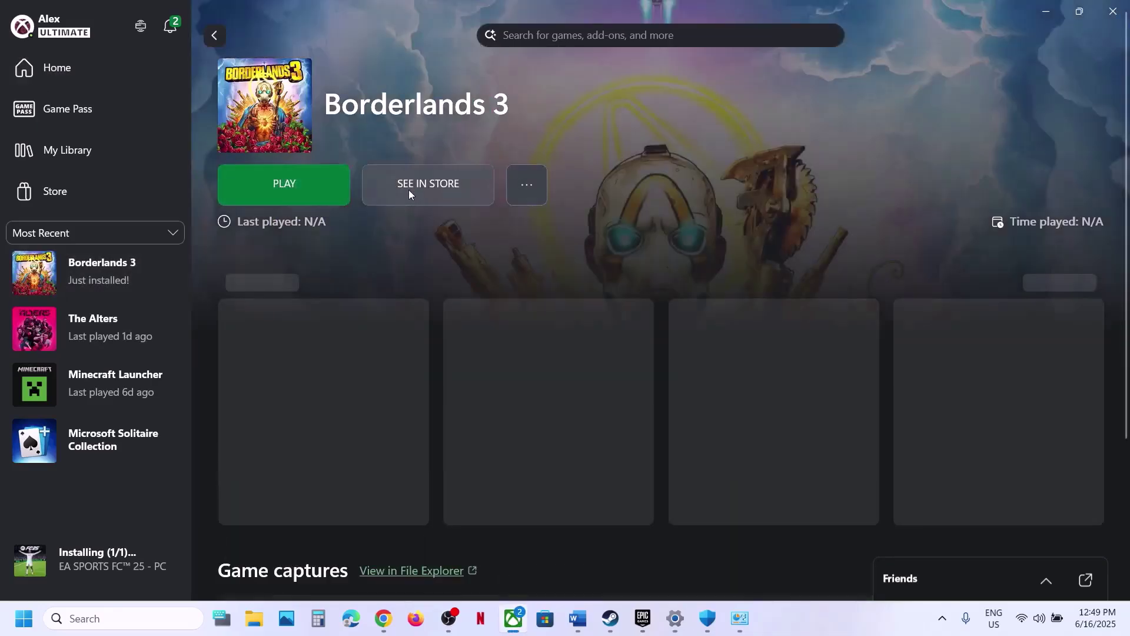
{"action": "left_click", "coordinate": [410, 195]}
{"action": "left_click", "coordinate": [675, 619]}
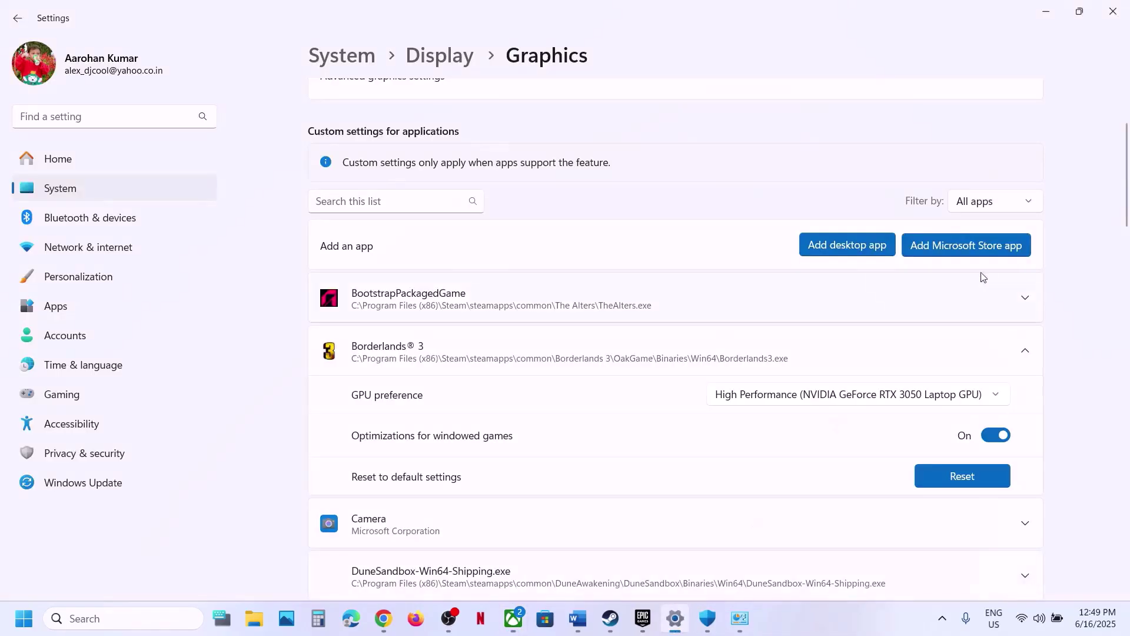
Add the Microsoft Store app Borderlands 3 Windows PC and set its GPU preference to High Performance (NVIDIA GeForce RTX 3050 Laptop GPU)
{"action": "left_click", "coordinate": [977, 252]}
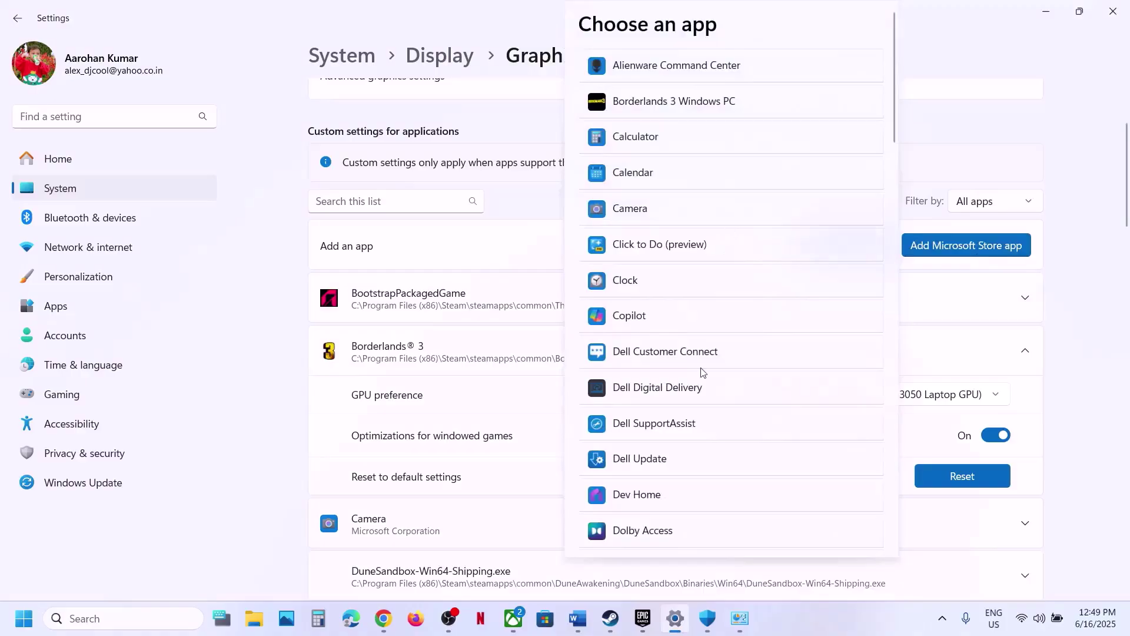
{"action": "left_click", "coordinate": [701, 103]}
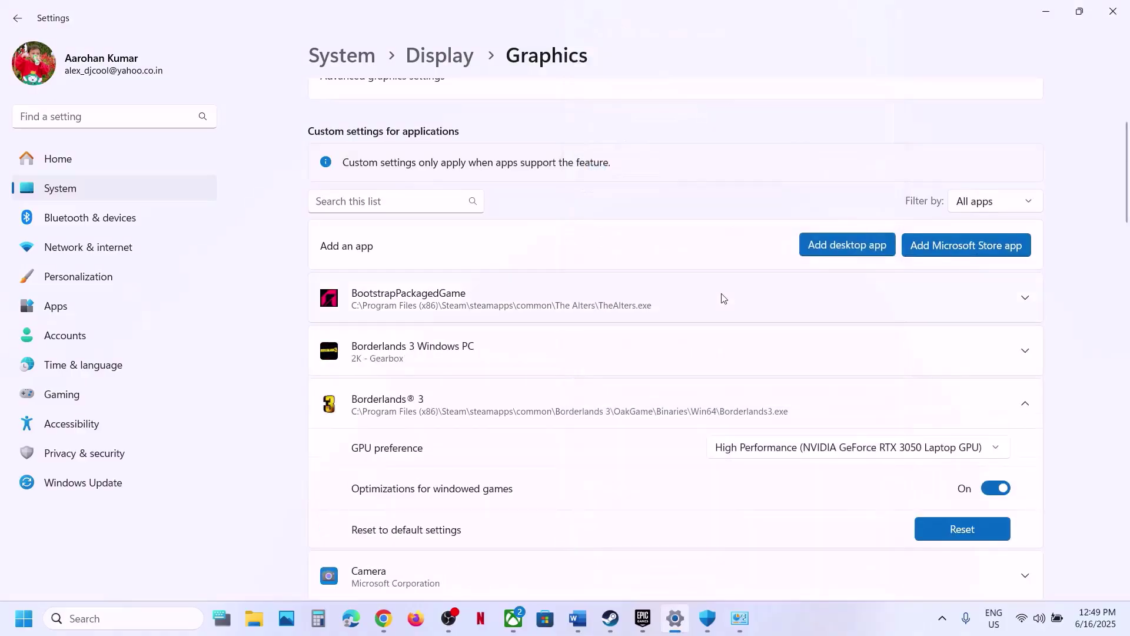
{"action": "left_click", "coordinate": [500, 369]}
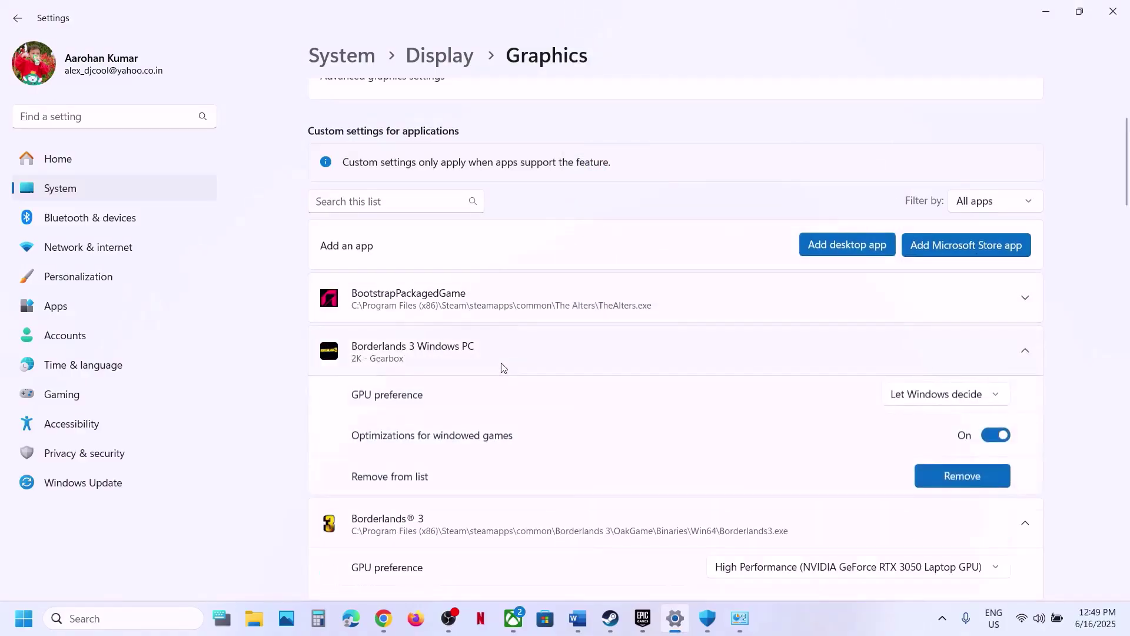
{"action": "left_click", "coordinate": [916, 393]}
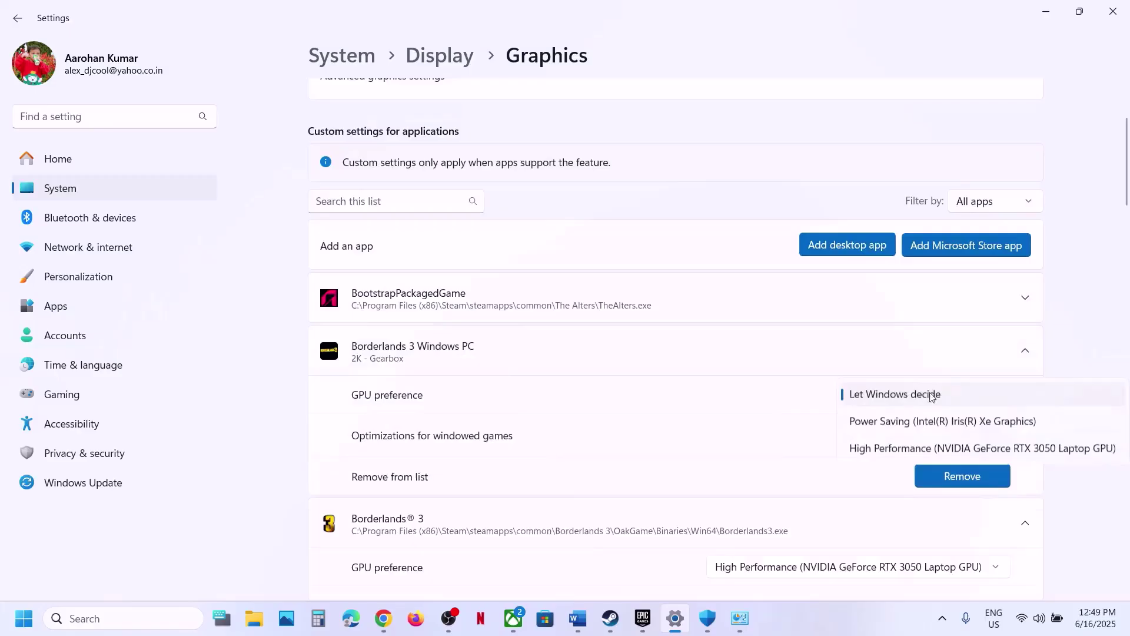
{"action": "left_click", "coordinate": [943, 453]}
{"action": "left_click", "coordinate": [1118, 7]}
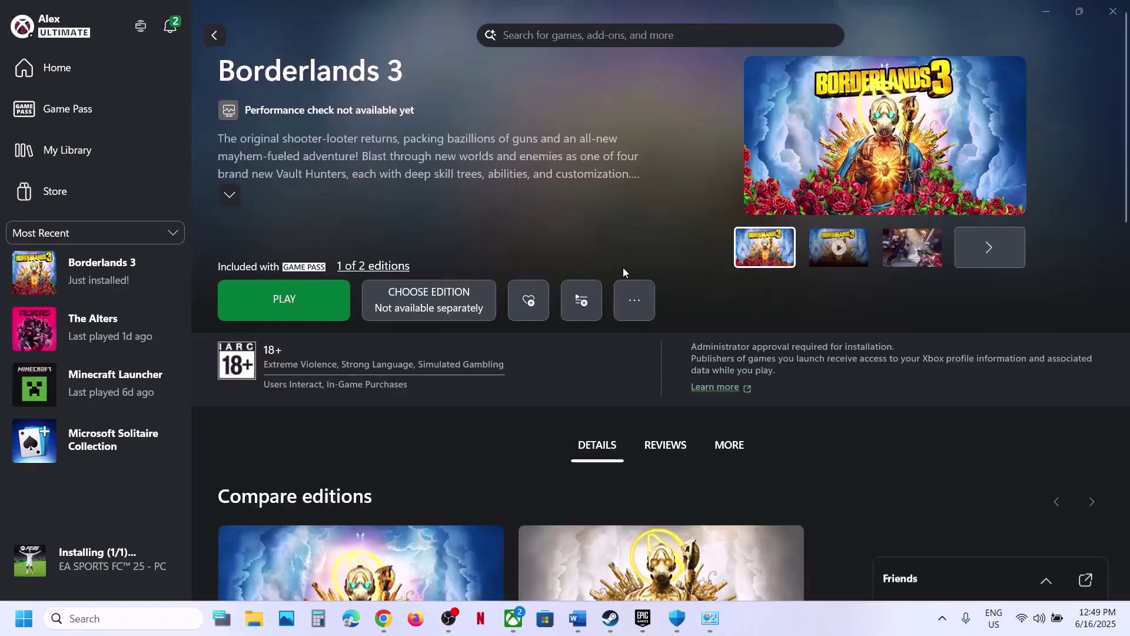
Switch to the Word document and highlight the Step 5 text about running from the installation folder, as administrator and in compatibility mode
{"action": "left_click", "coordinate": [578, 618]}
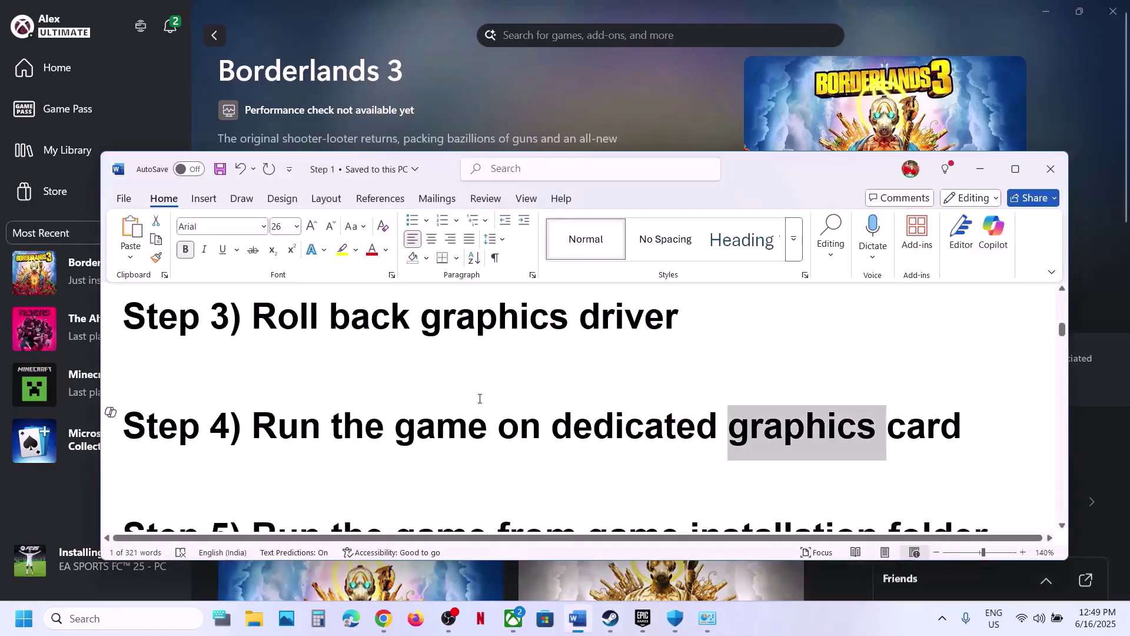
{"action": "scroll", "coordinate": [475, 399], "scroll_direction": "down", "scroll_amount": 3}
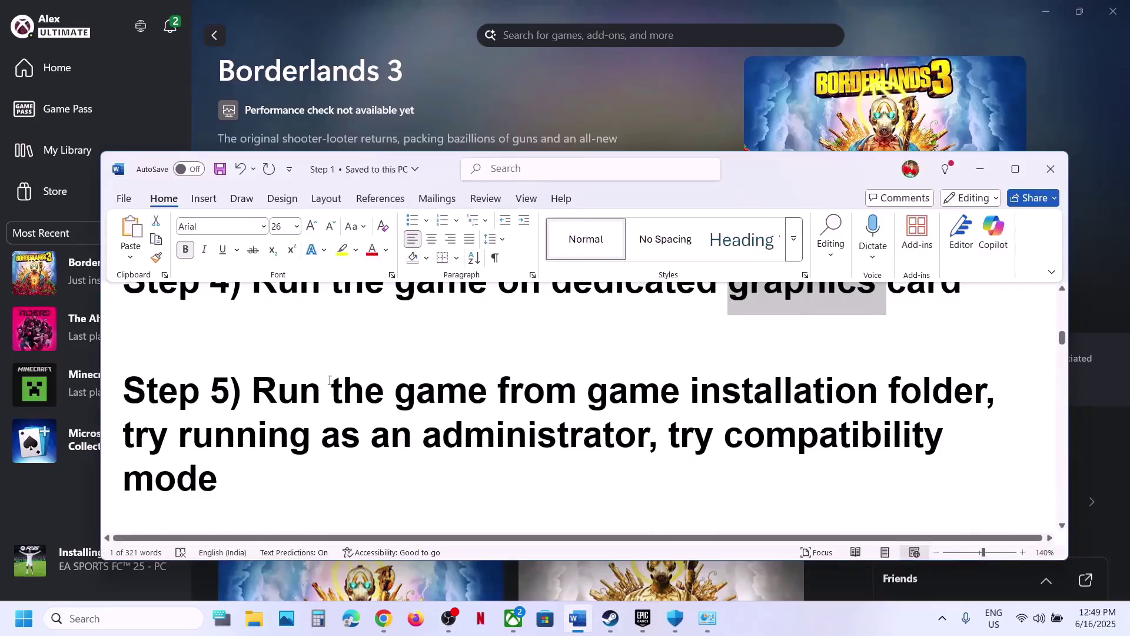
{"action": "left_click_drag", "start_coordinate": [317, 389], "coordinate": [951, 437]}
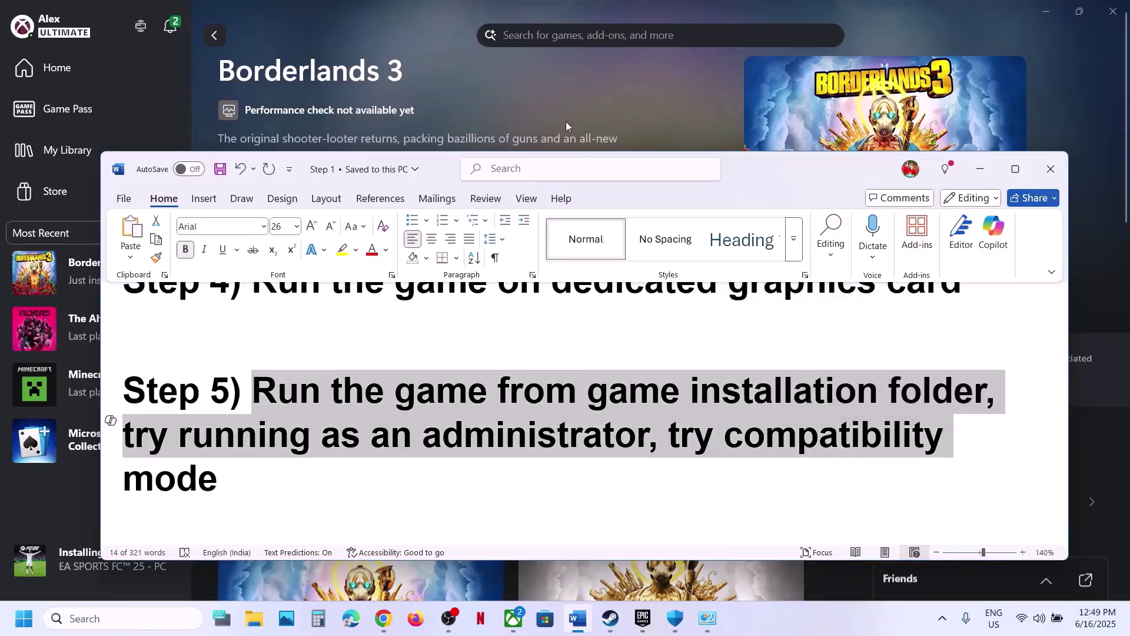
Browse the local files of Borderlands 3 from Steam and select the Borderlands3 application in OakGame\Binaries\Win64
{"action": "left_click", "coordinate": [610, 619]}
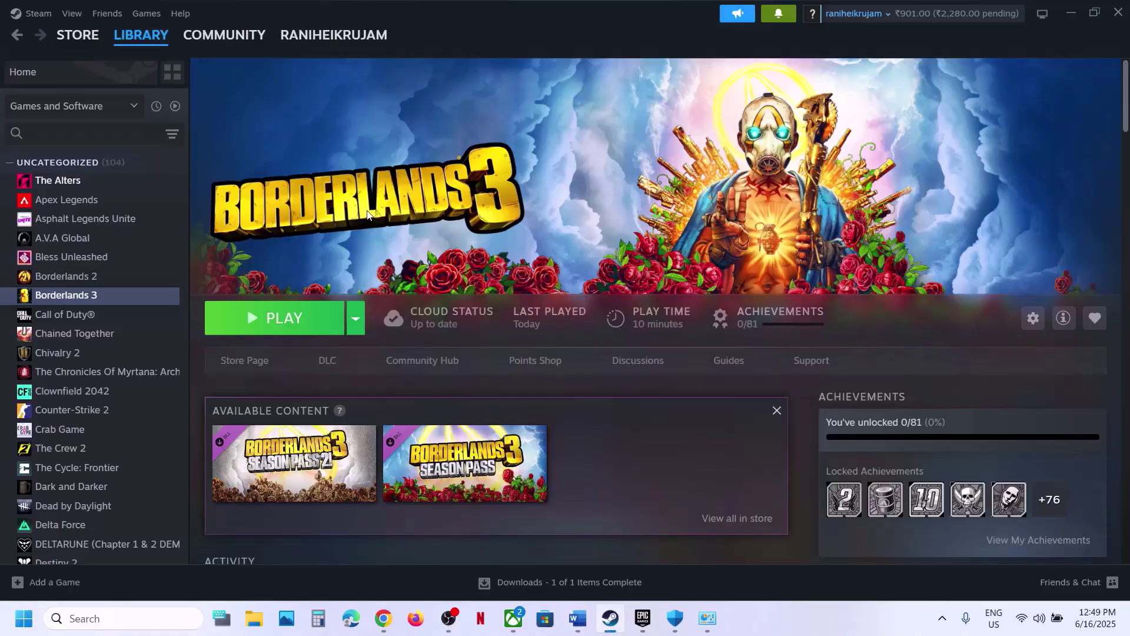
{"action": "right_click", "coordinate": [86, 293]}
{"action": "mouse_move", "coordinate": [124, 384]}
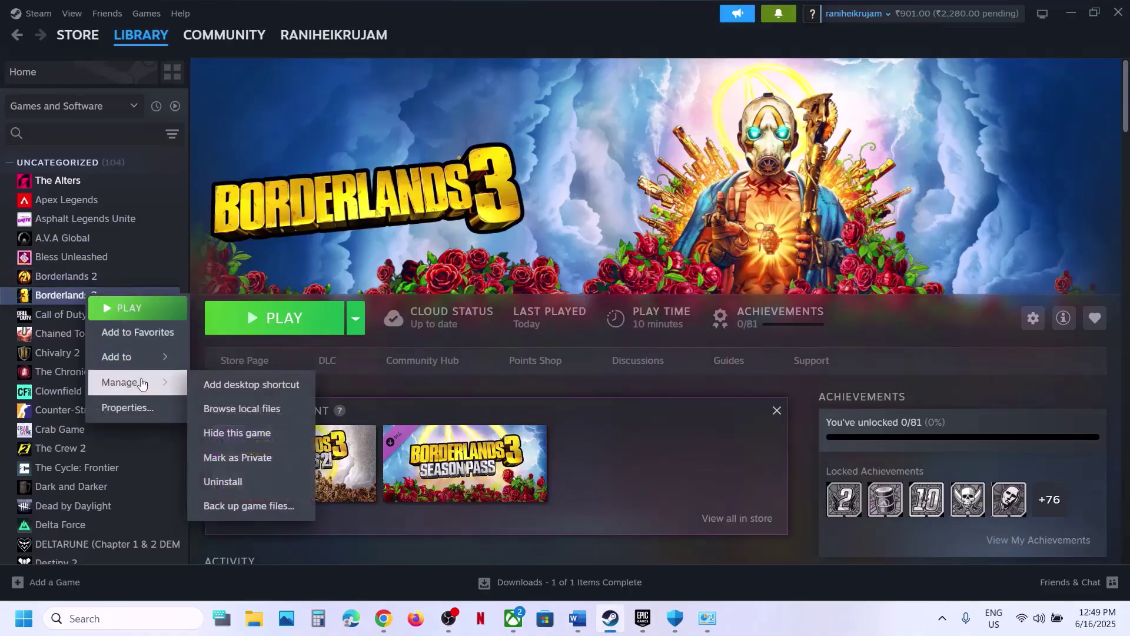
{"action": "left_click", "coordinate": [260, 410]}
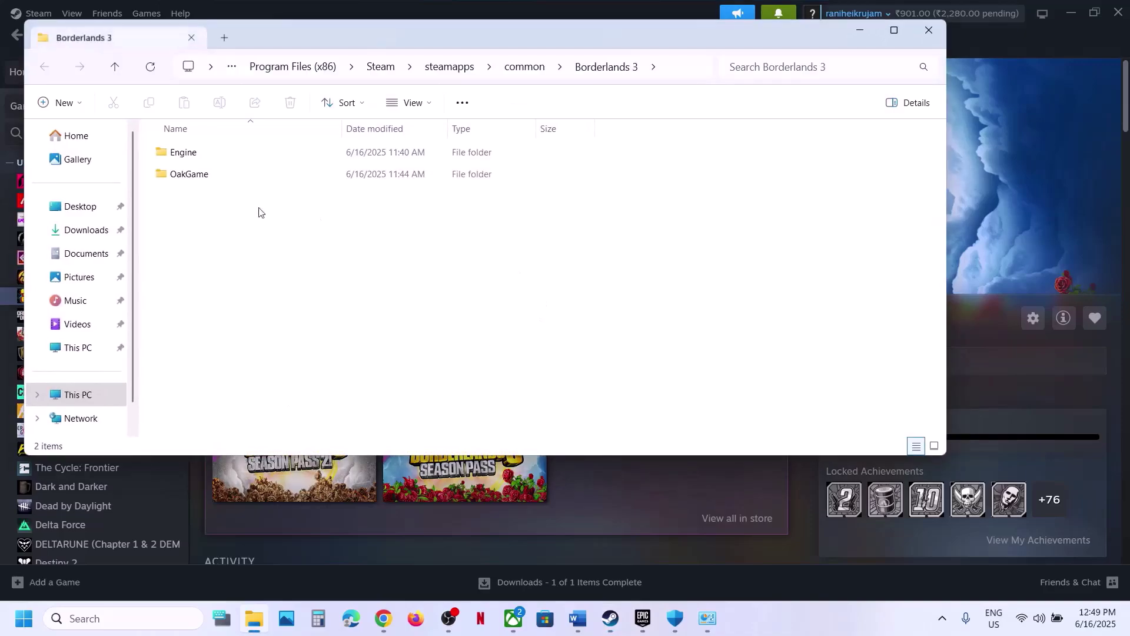
{"action": "double_click", "coordinate": [215, 181]}
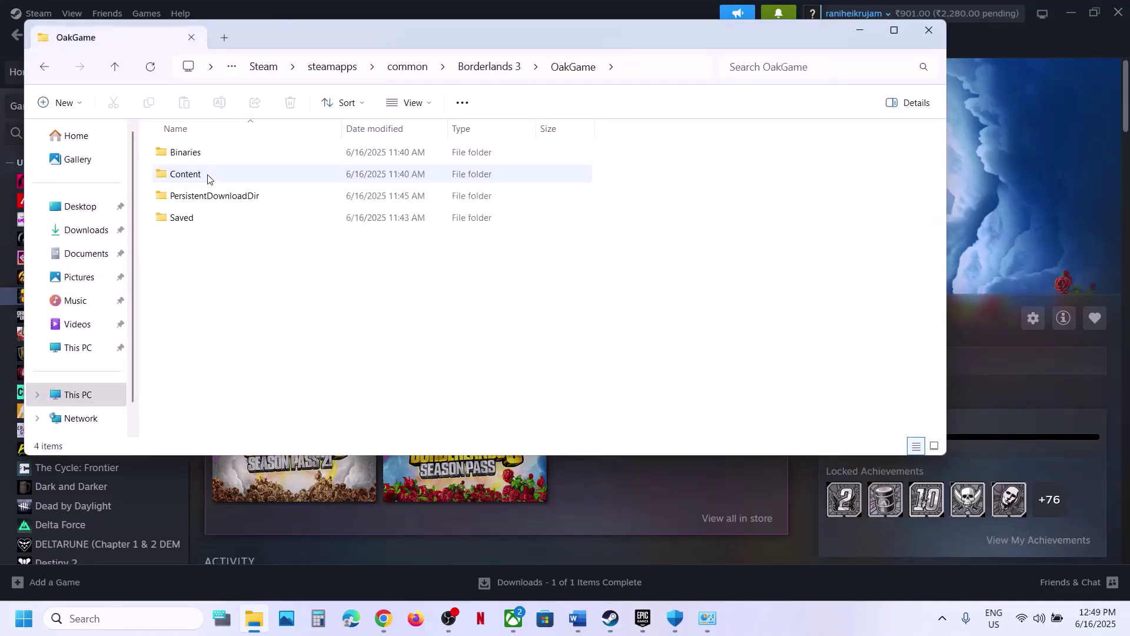
{"action": "double_click", "coordinate": [189, 151]}
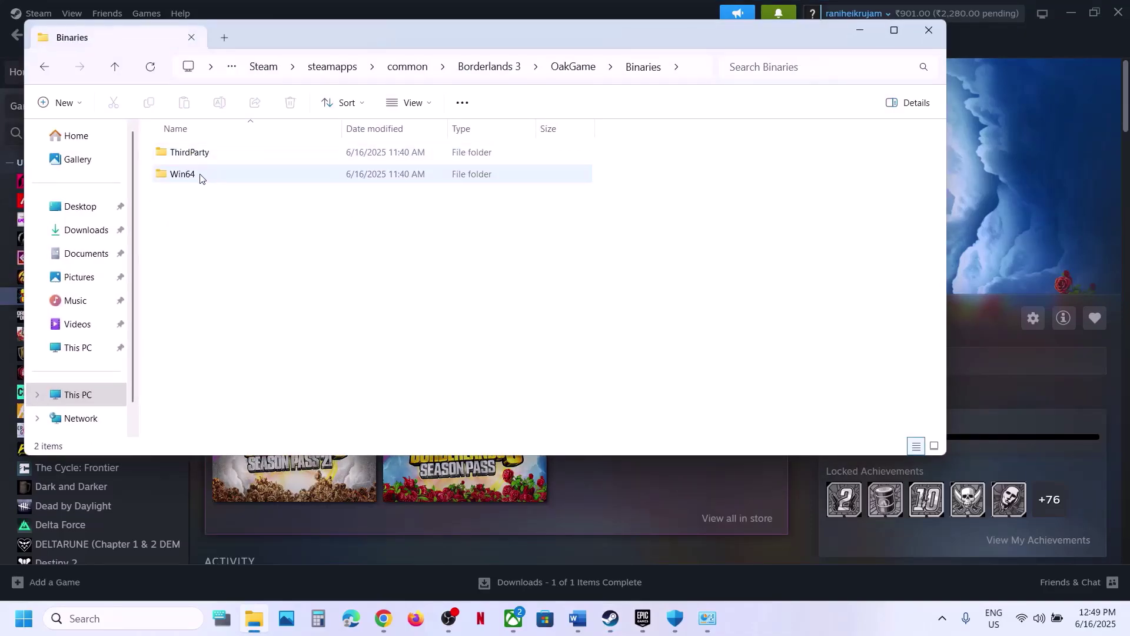
{"action": "left_click", "coordinate": [200, 175]}
{"action": "double_click", "coordinate": [200, 175]}
{"action": "left_click", "coordinate": [220, 158]}
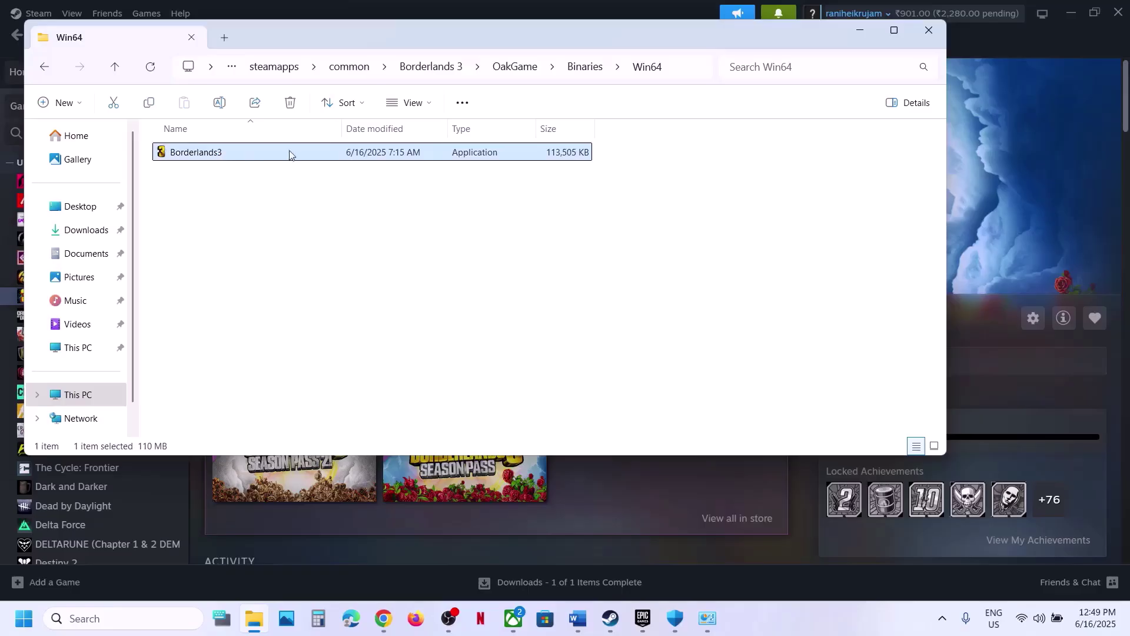
Set the Borderlands3 application to run as an administrator in its compatibility properties and apply the change
{"action": "right_click", "coordinate": [261, 154]}
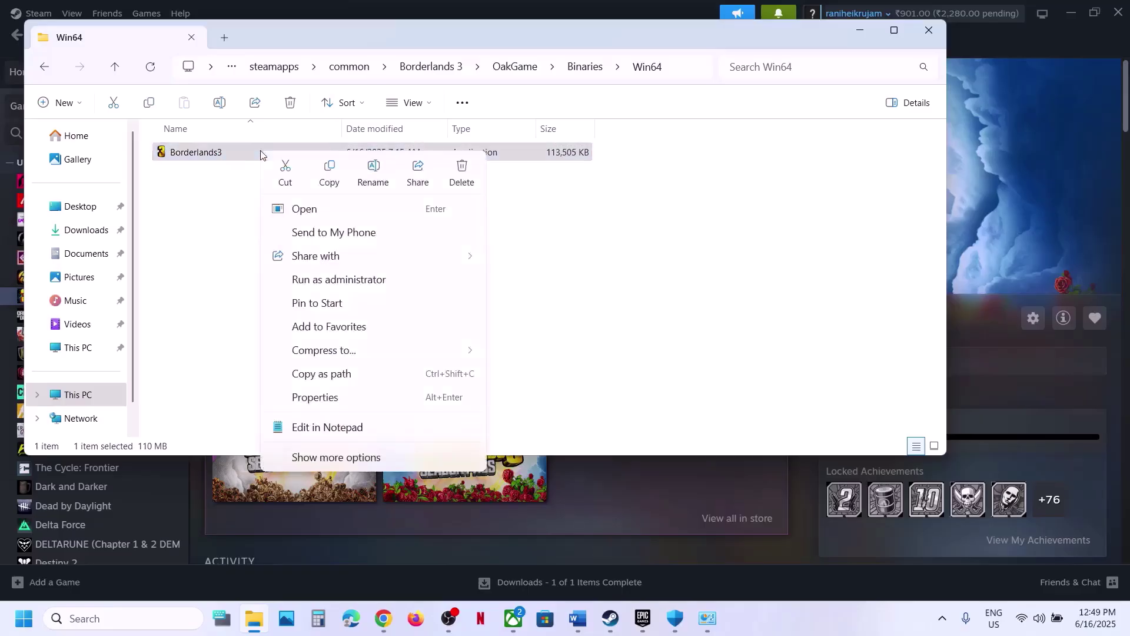
{"action": "left_click", "coordinate": [306, 397]}
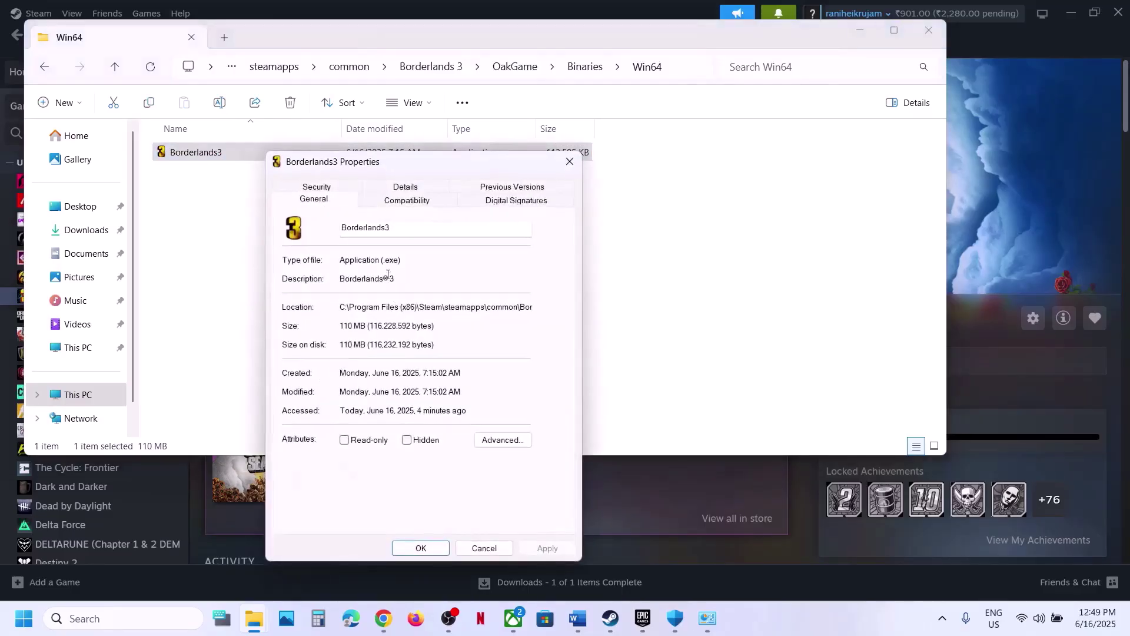
{"action": "left_click", "coordinate": [406, 201]}
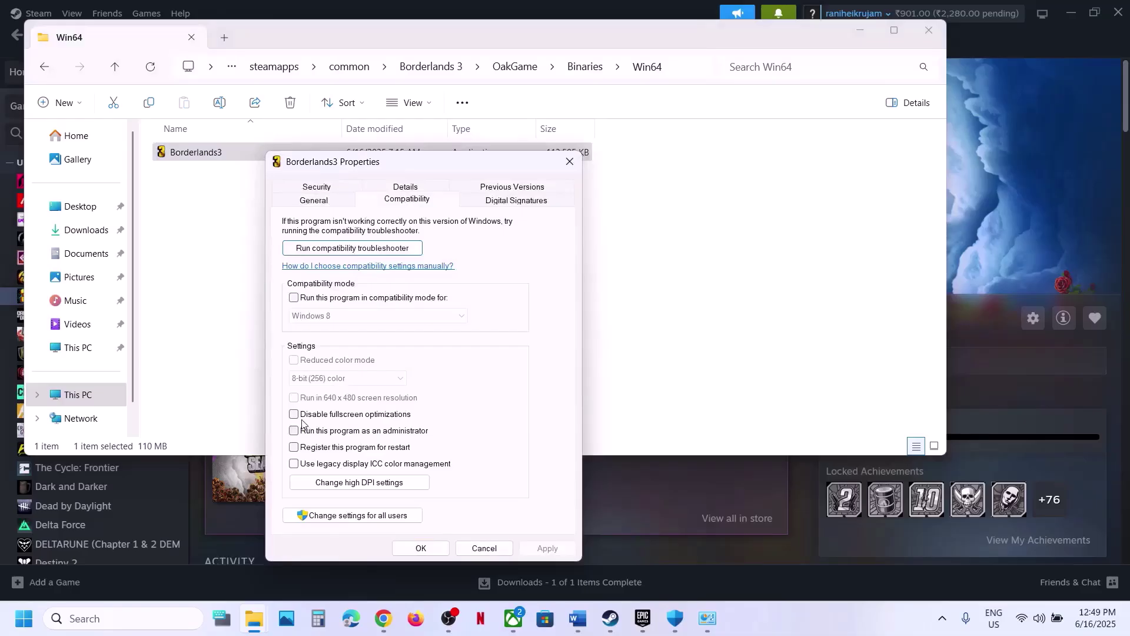
{"action": "left_click", "coordinate": [545, 547]}
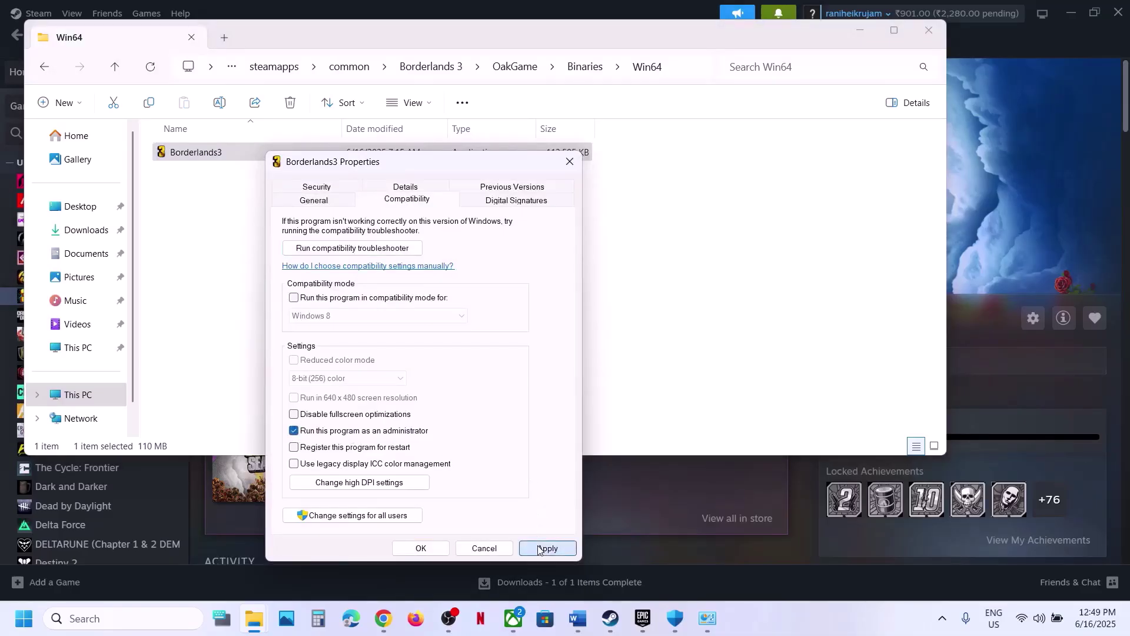
{"action": "left_click", "coordinate": [415, 547]}
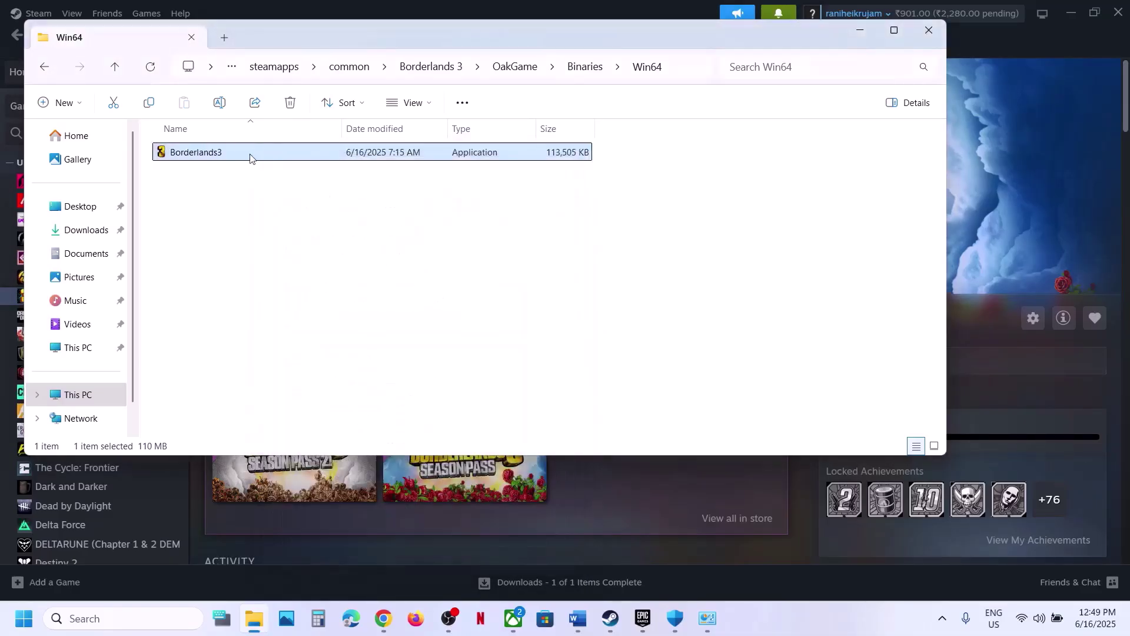
Reopen the compatibility properties of Borderlands3 and apply compatibility mode for Windows 8
{"action": "right_click", "coordinate": [242, 159]}
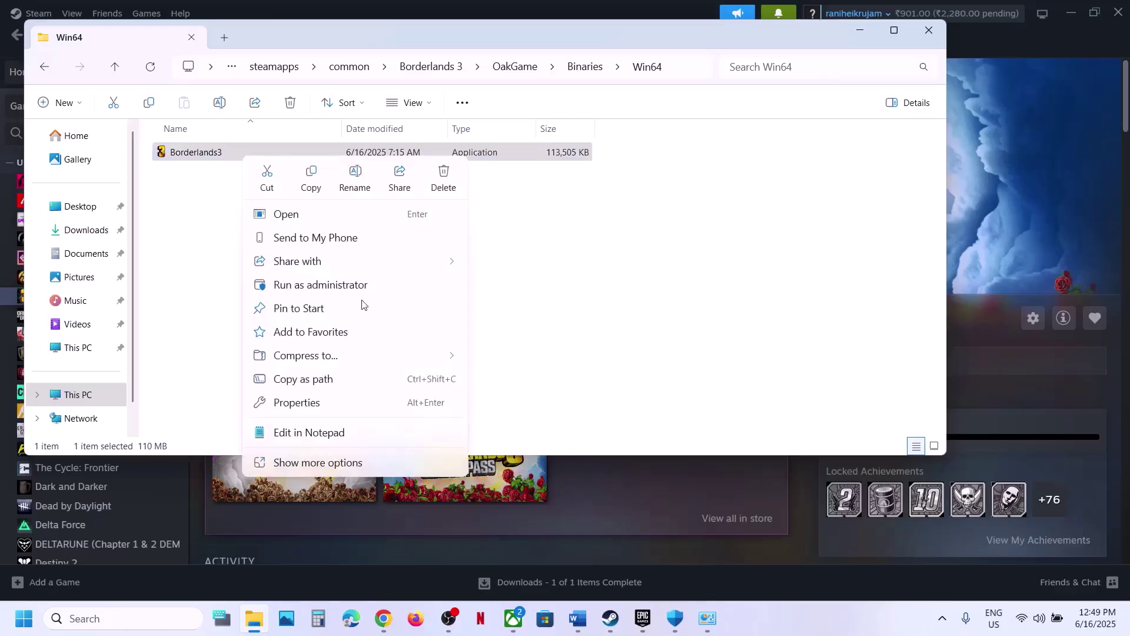
{"action": "left_click", "coordinate": [298, 402]}
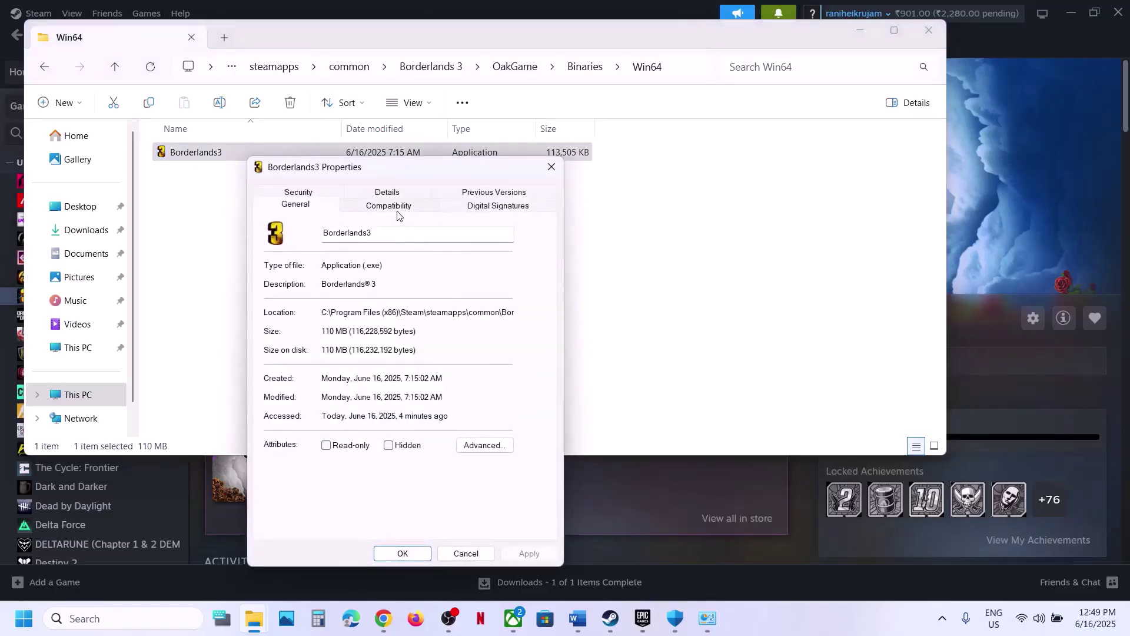
{"action": "left_click", "coordinate": [390, 207]}
{"action": "left_click", "coordinate": [276, 303]}
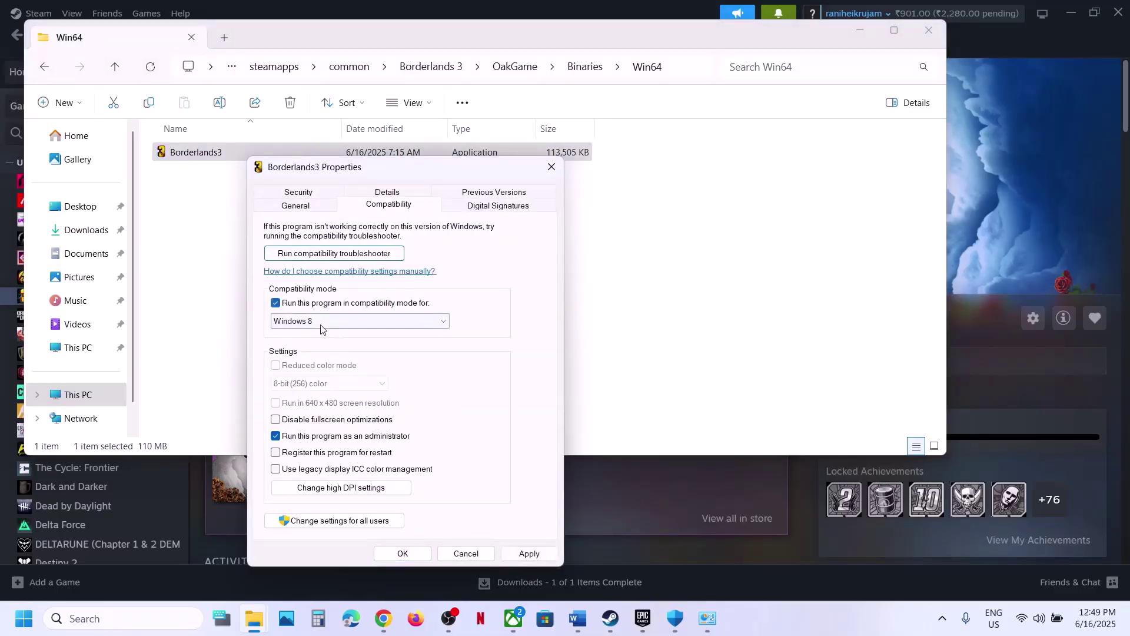
{"action": "left_click", "coordinate": [512, 555]}
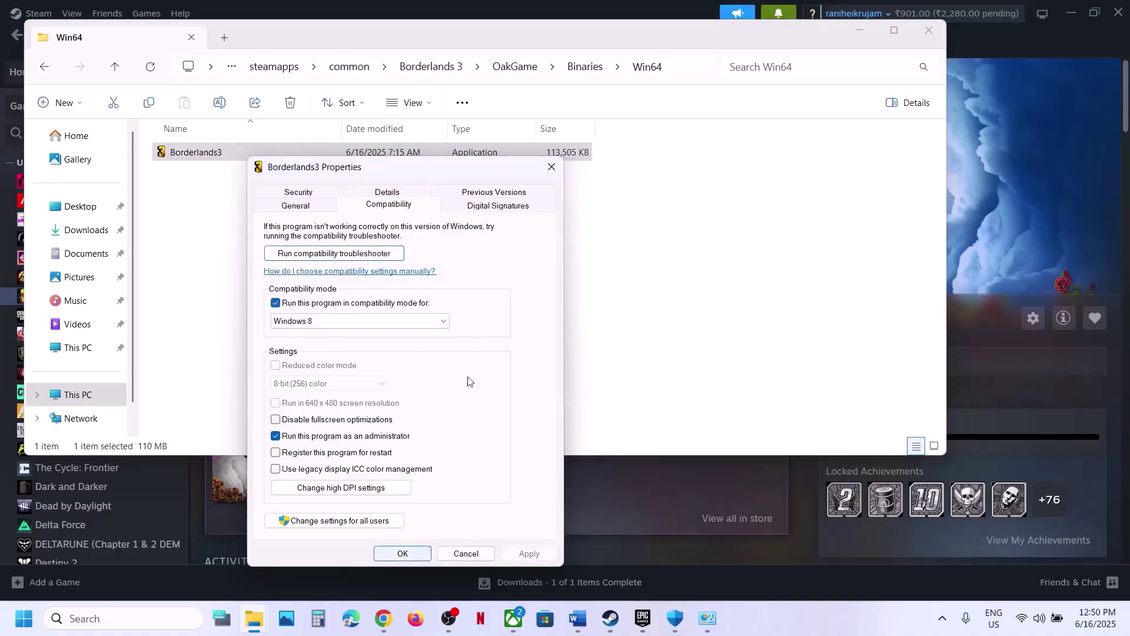
Change the compatibility mode to Windows 7, disable fullscreen optimizations, and save the Borderlands3 properties
{"action": "left_click", "coordinate": [393, 322]}
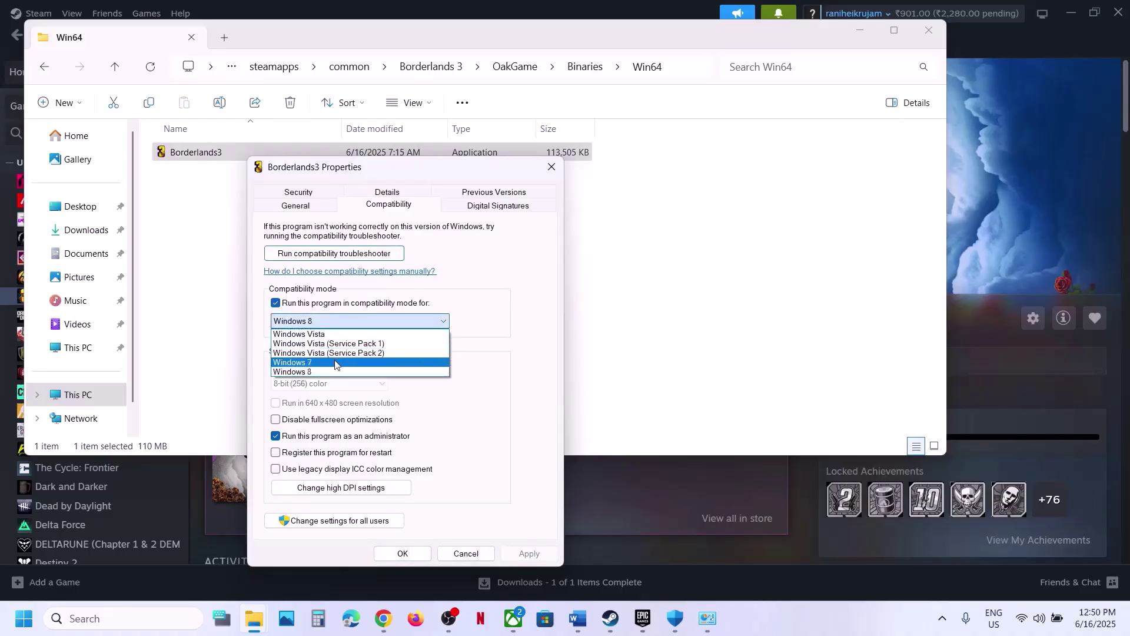
{"action": "left_click", "coordinate": [343, 363]}
{"action": "left_click", "coordinate": [524, 555]}
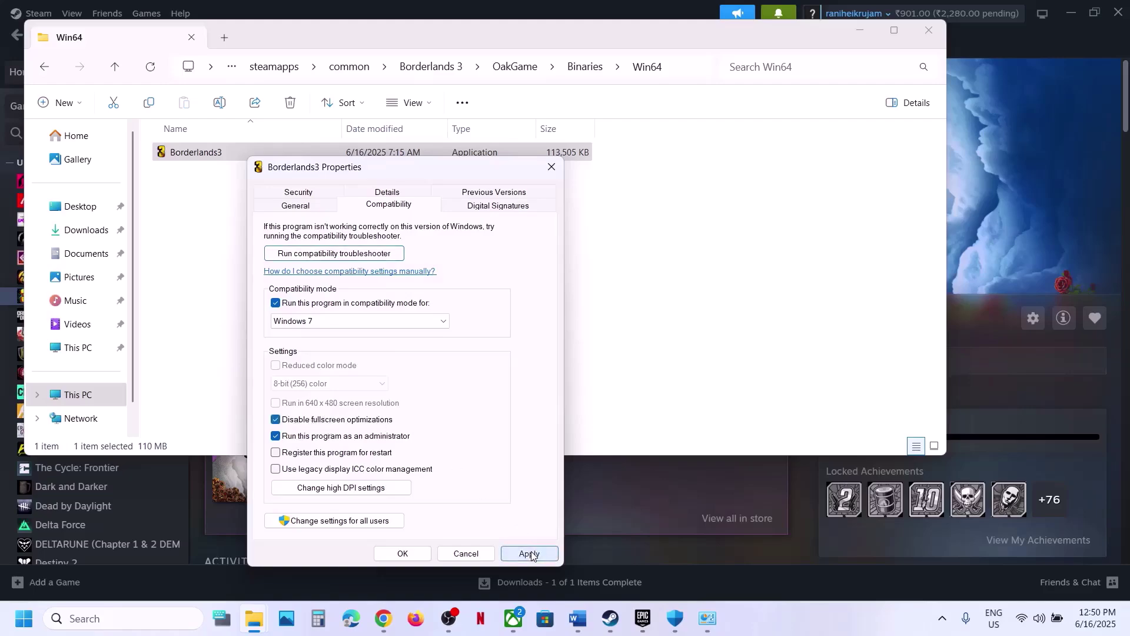
{"action": "left_click", "coordinate": [404, 554]}
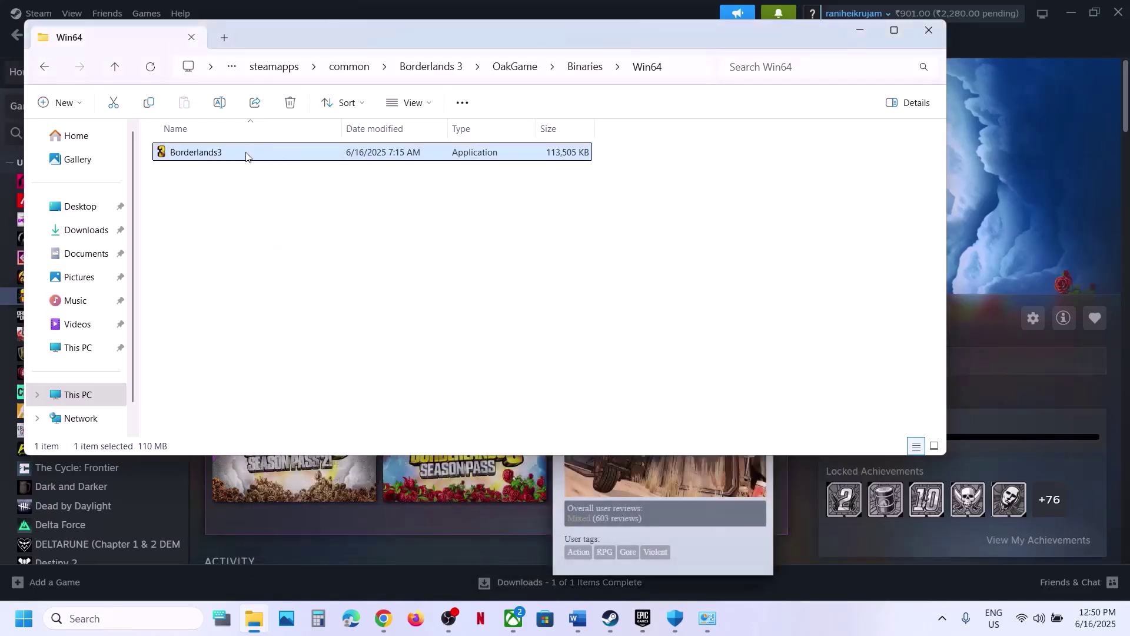
Turn off compatibility mode and running as an administrator in the properties of Borderlands3, and save the changes
{"action": "right_click", "coordinate": [247, 155]}
{"action": "left_click", "coordinate": [306, 401]}
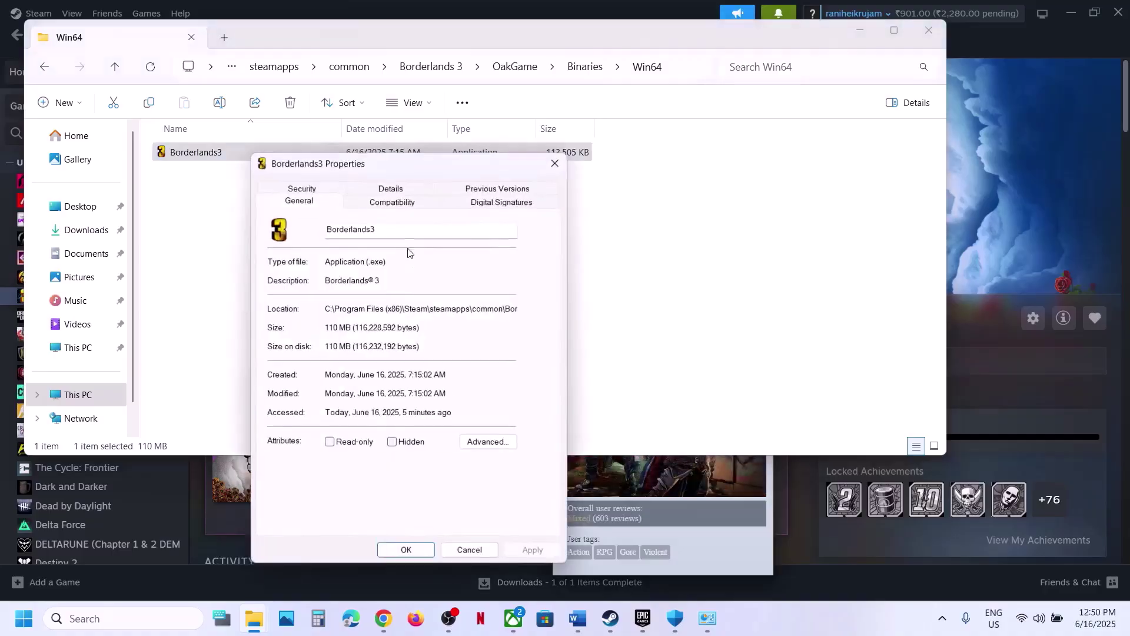
{"action": "left_click", "coordinate": [389, 202]}
{"action": "left_click", "coordinate": [279, 300]}
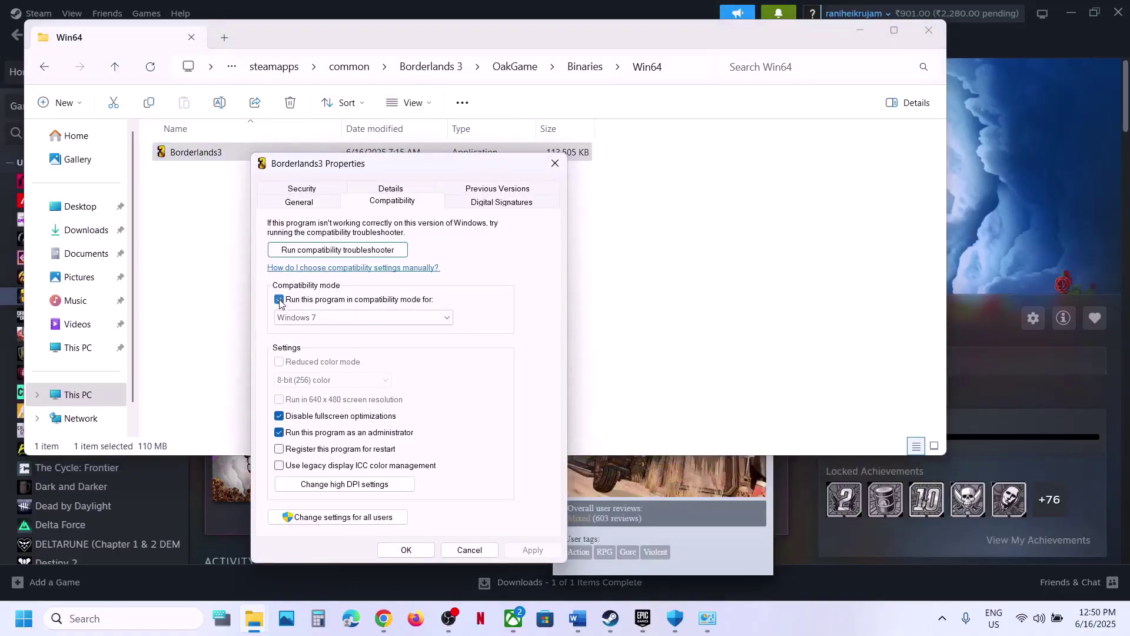
{"action": "left_click", "coordinate": [279, 432]}
{"action": "left_click", "coordinate": [531, 550]}
{"action": "left_click", "coordinate": [414, 549]}
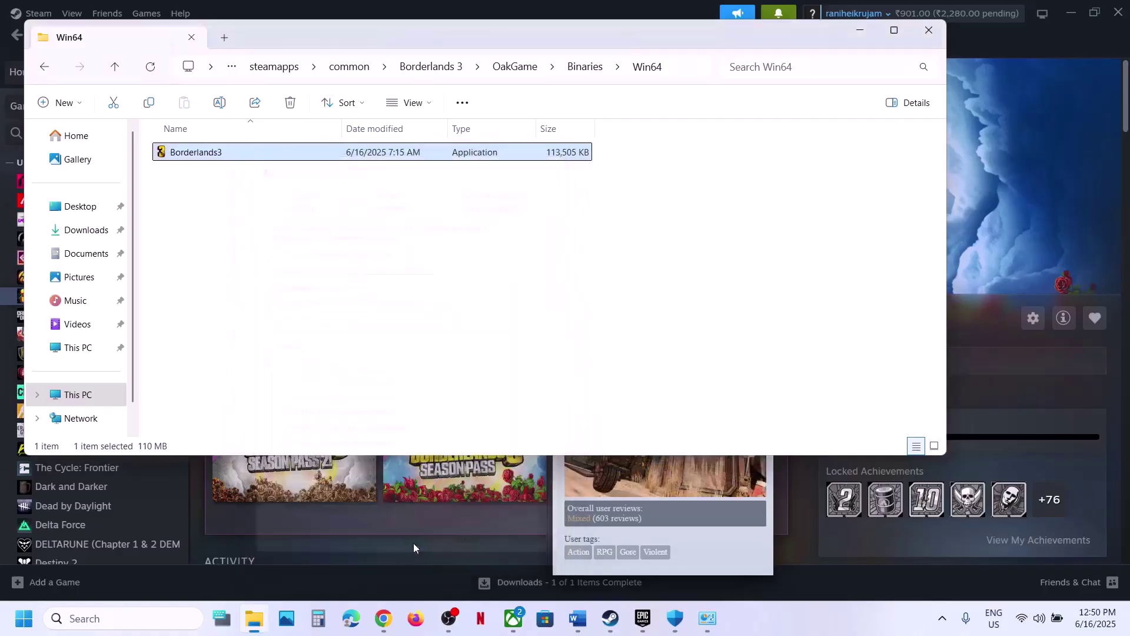
Close the Steam game folder, switch to the Xbox app, and browse to the installation location of Borderlands 3 from its file management options
{"action": "left_click", "coordinate": [930, 38]}
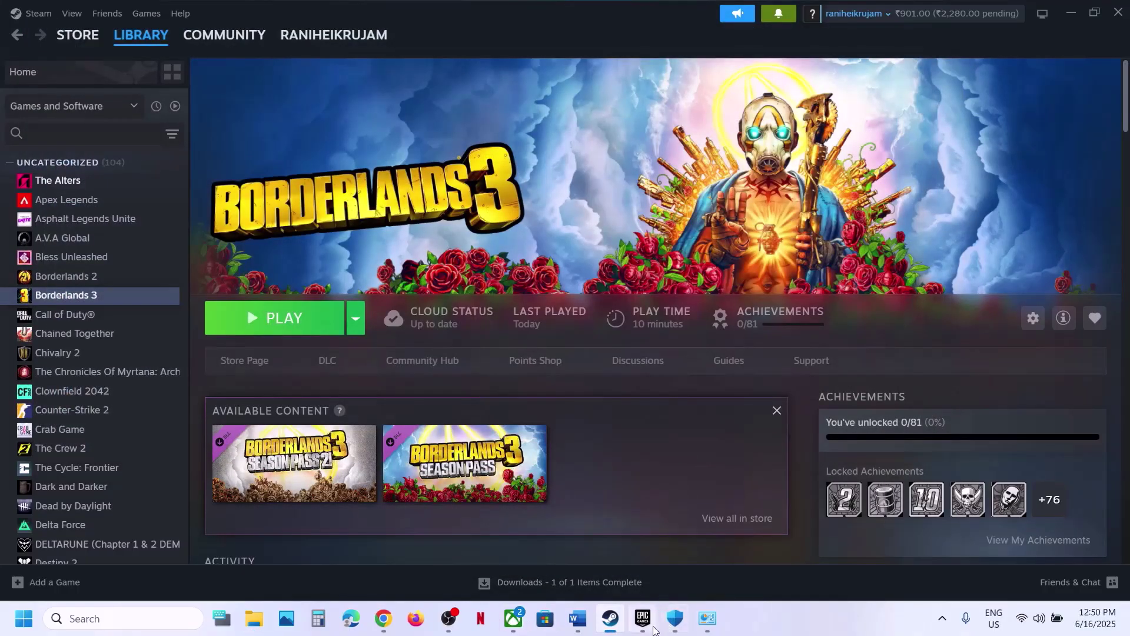
{"action": "mouse_move", "coordinate": [653, 631]}
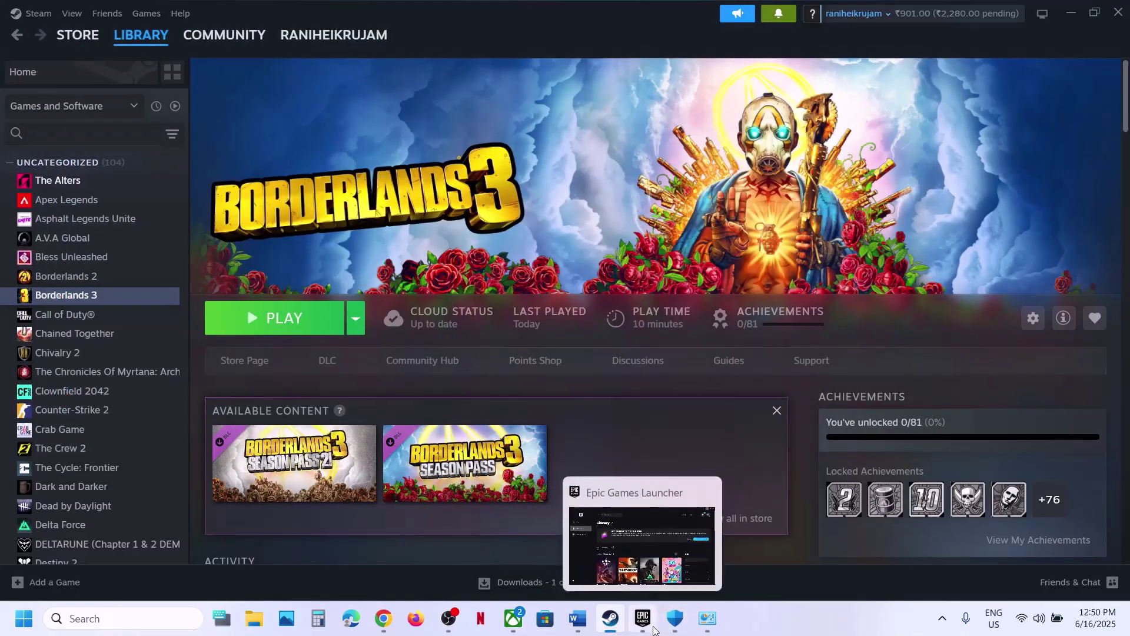
{"action": "left_click", "coordinate": [513, 618]}
{"action": "right_click", "coordinate": [133, 270]}
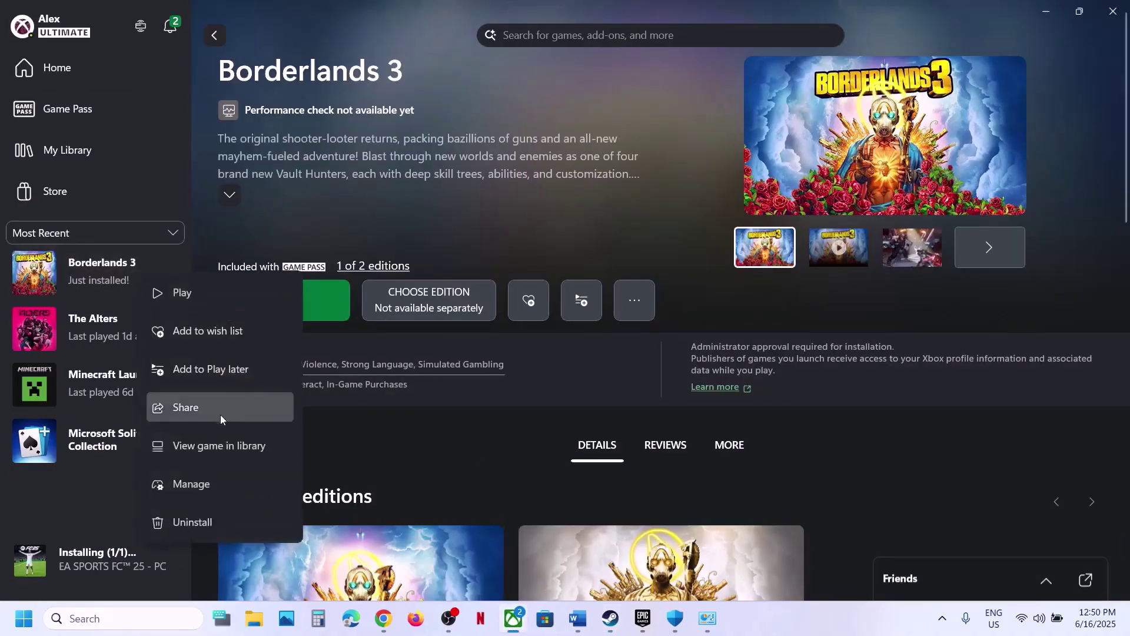
{"action": "left_click", "coordinate": [203, 483]}
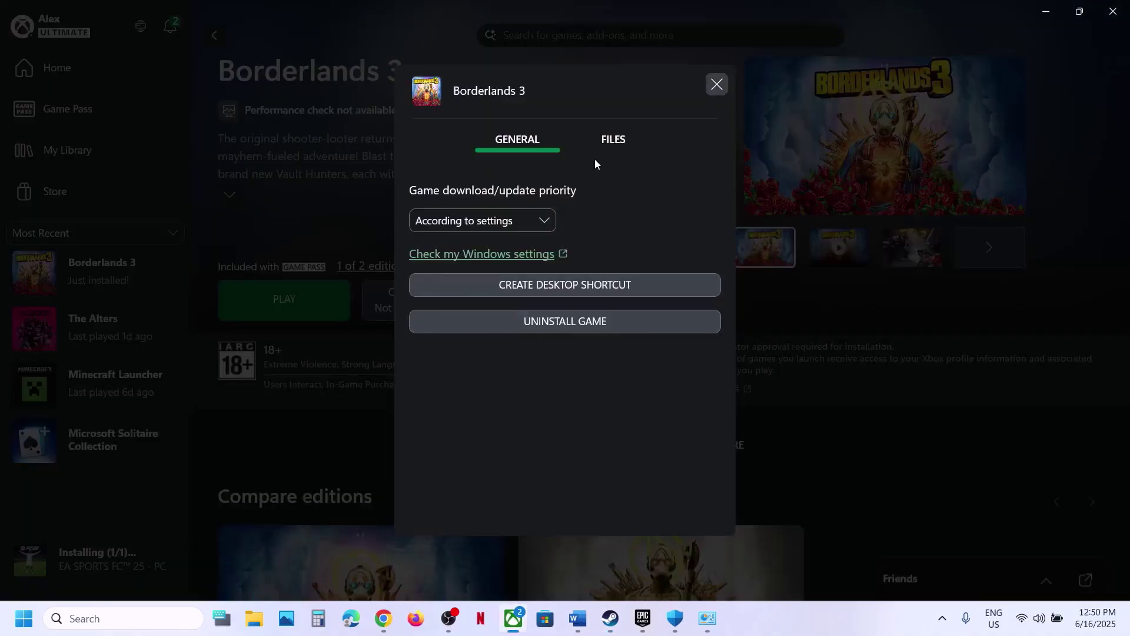
{"action": "left_click", "coordinate": [609, 145]}
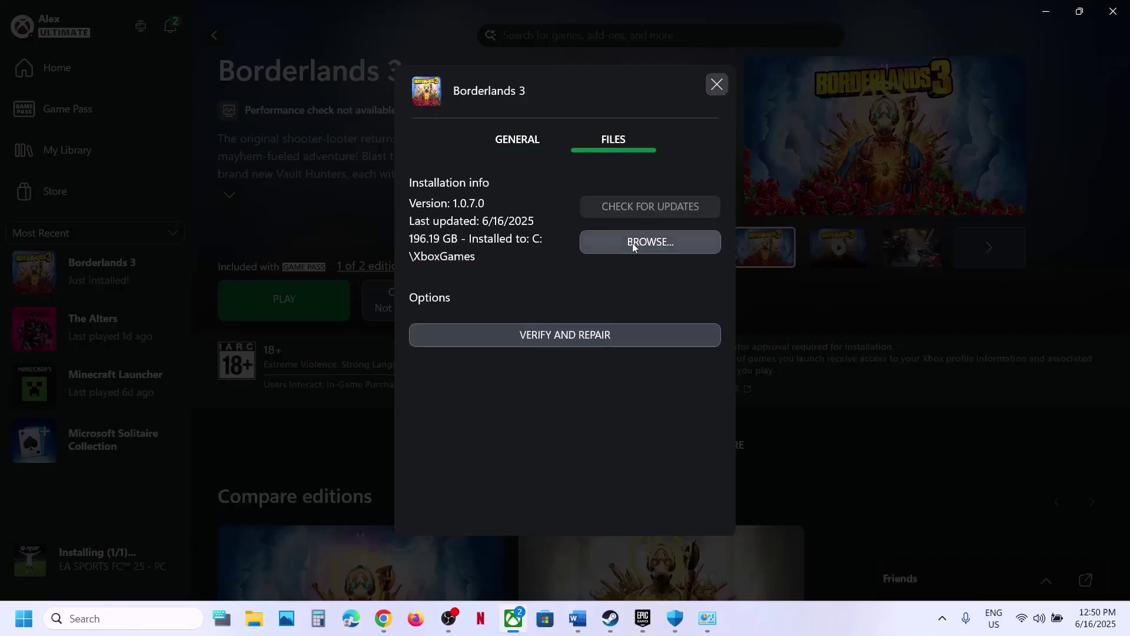
{"action": "left_click", "coordinate": [632, 244]}
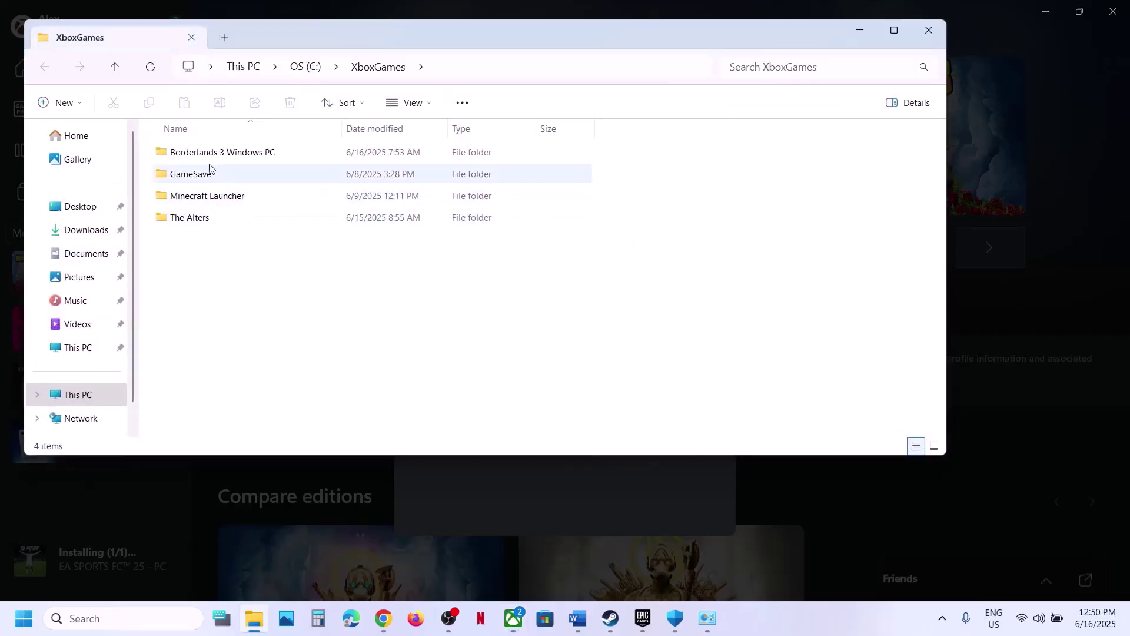
Open the Content folder inside Borderlands 3 Windows PC and select the gamelaunchhelper application
{"action": "double_click", "coordinate": [204, 154]}
{"action": "double_click", "coordinate": [213, 155]}
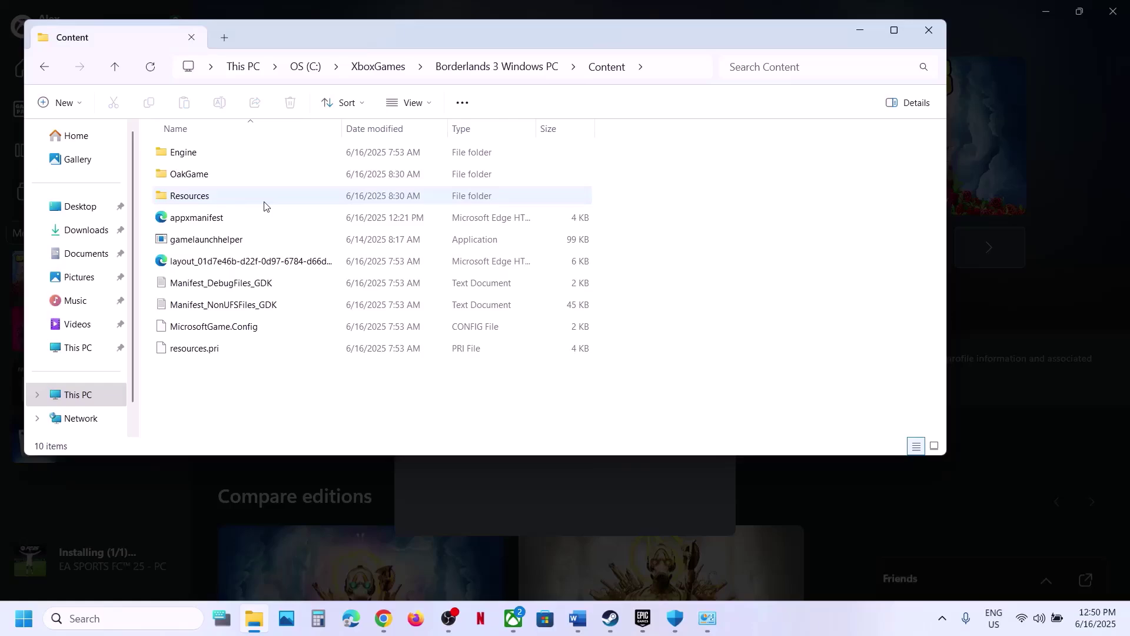
{"action": "left_click", "coordinate": [201, 246]}
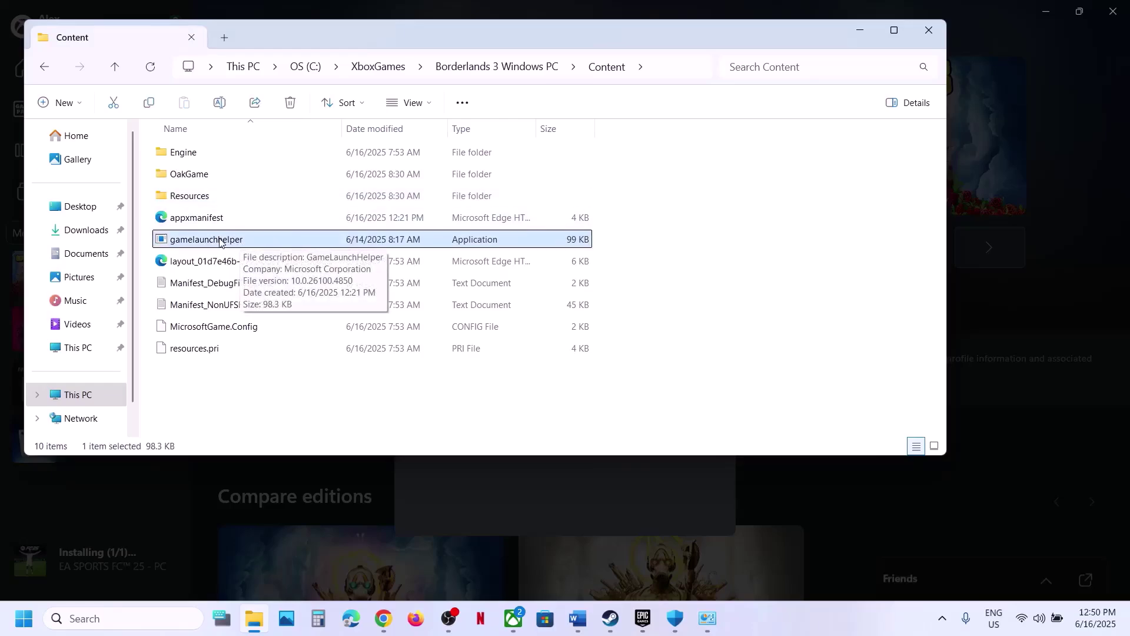
Try to run OakGame-GDK-Shipping as an administrator from the OakGame\Binaries\GDK folder
{"action": "double_click", "coordinate": [205, 178]}
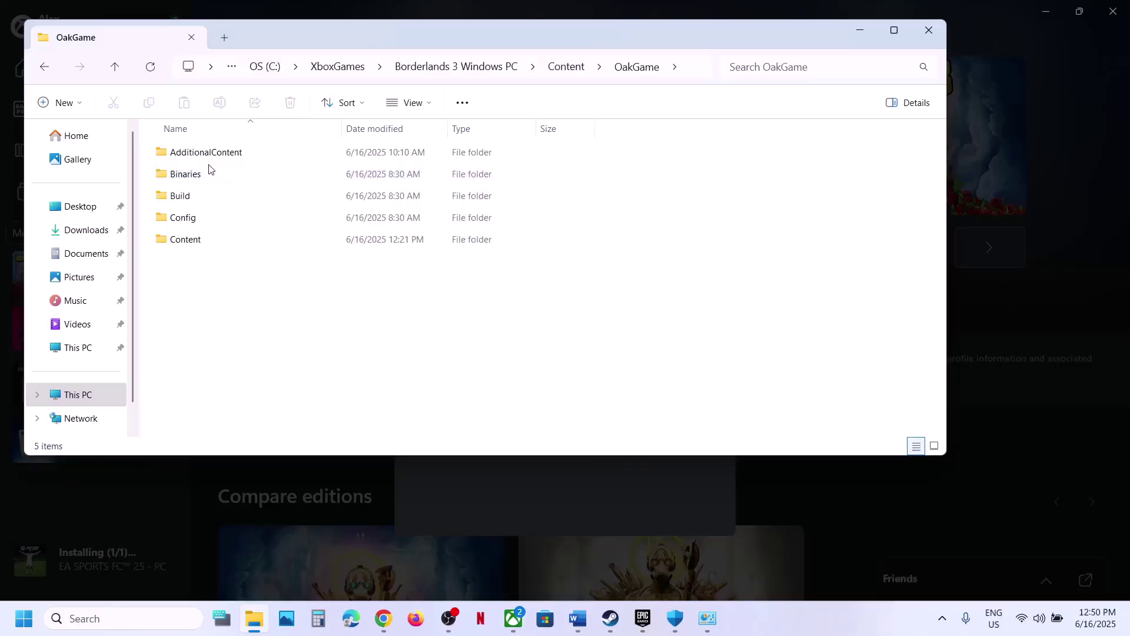
{"action": "double_click", "coordinate": [209, 171]}
{"action": "double_click", "coordinate": [198, 156]}
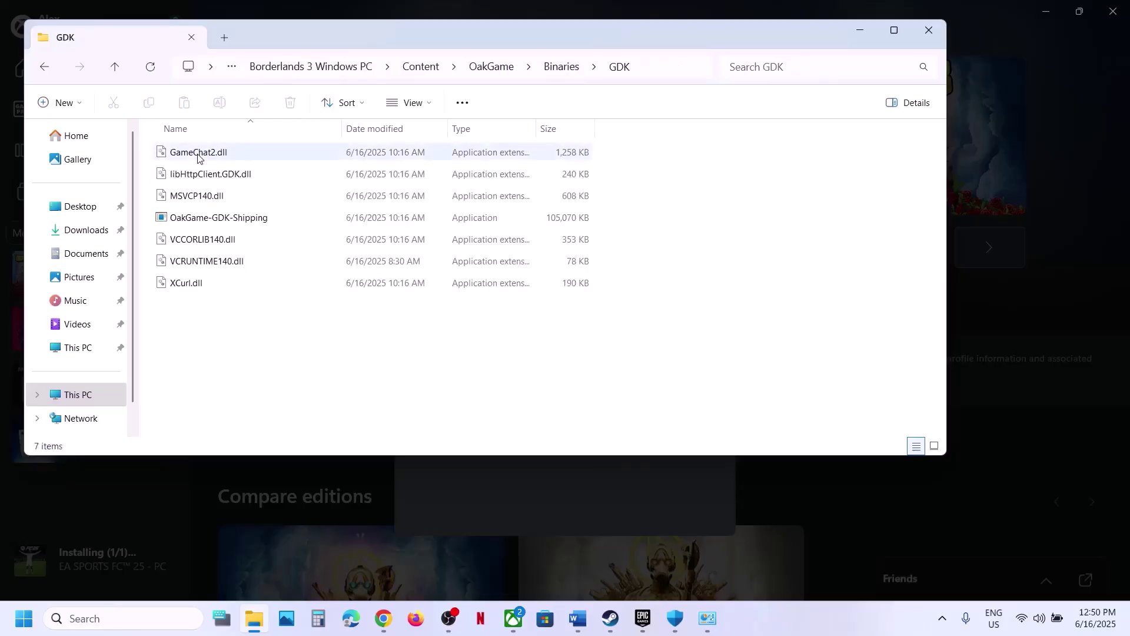
{"action": "left_click", "coordinate": [232, 221]}
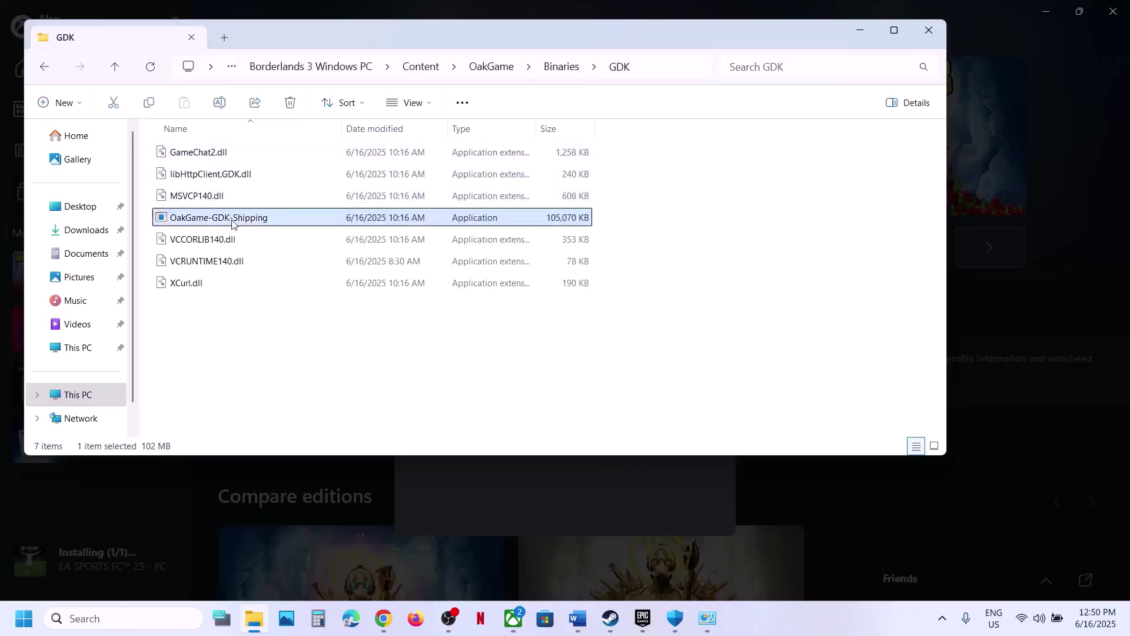
{"action": "right_click", "coordinate": [262, 221]}
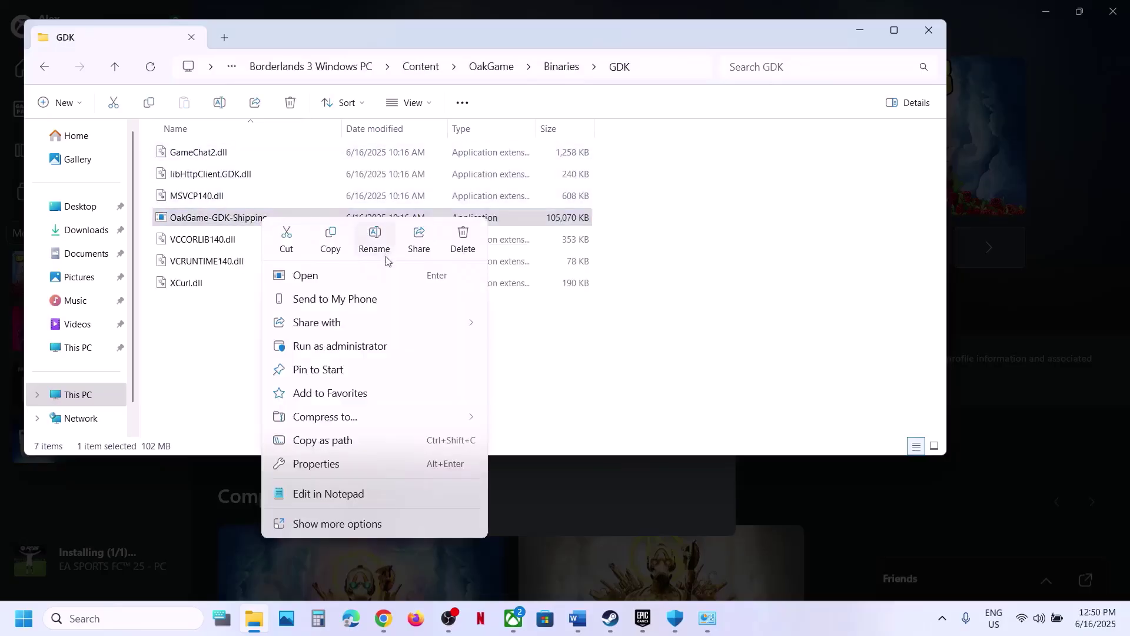
{"action": "left_click", "coordinate": [335, 348]}
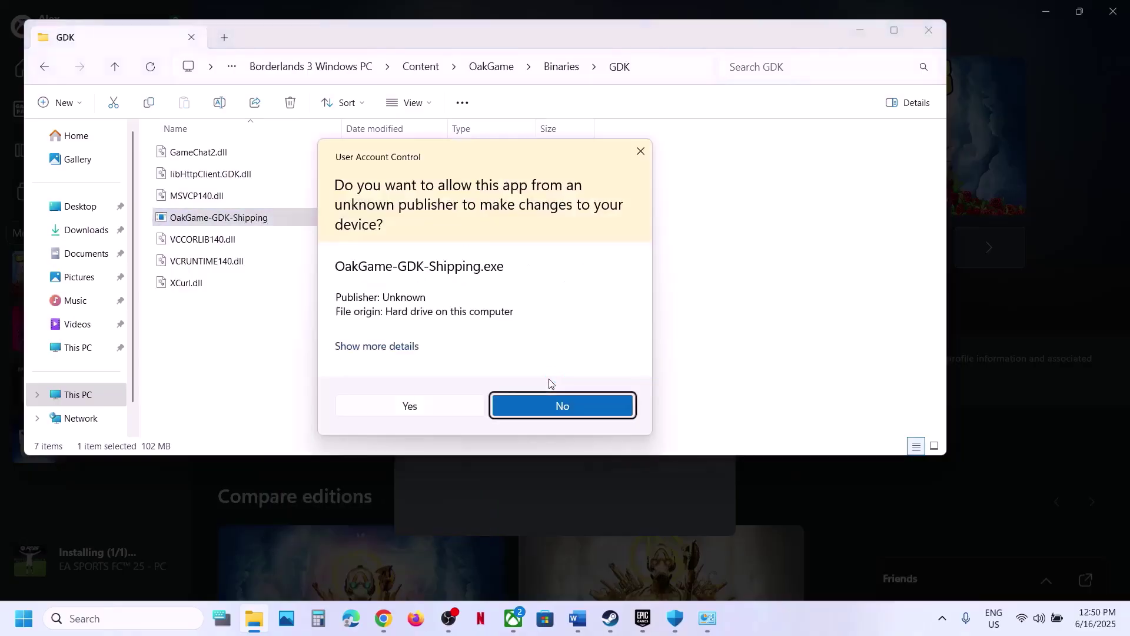
{"action": "left_click", "coordinate": [430, 403]}
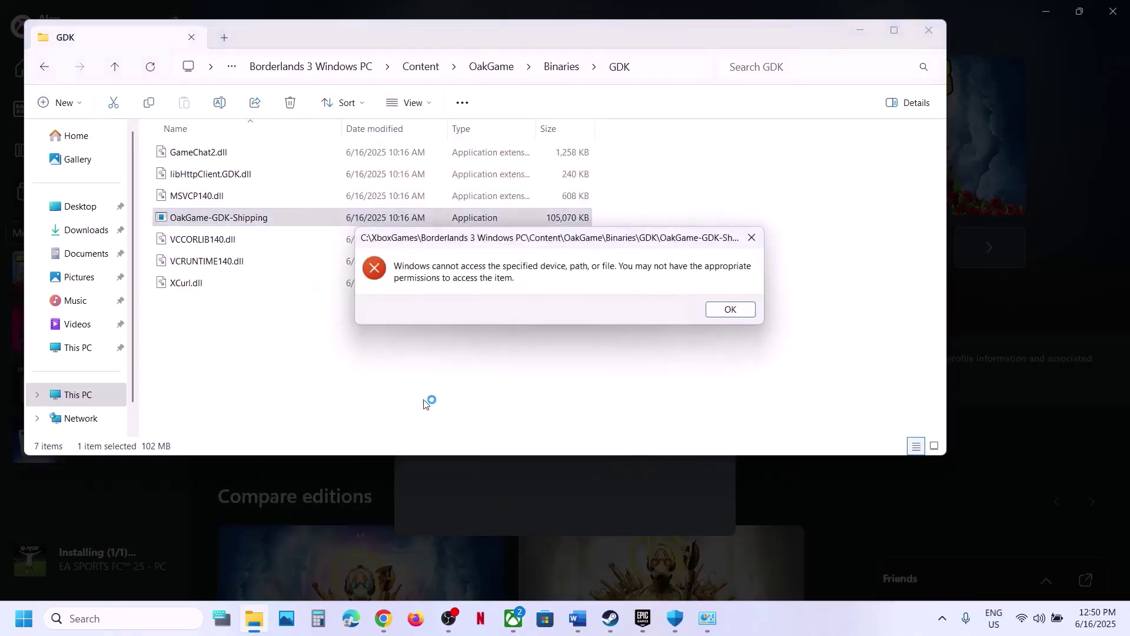
{"action": "left_click", "coordinate": [737, 311]}
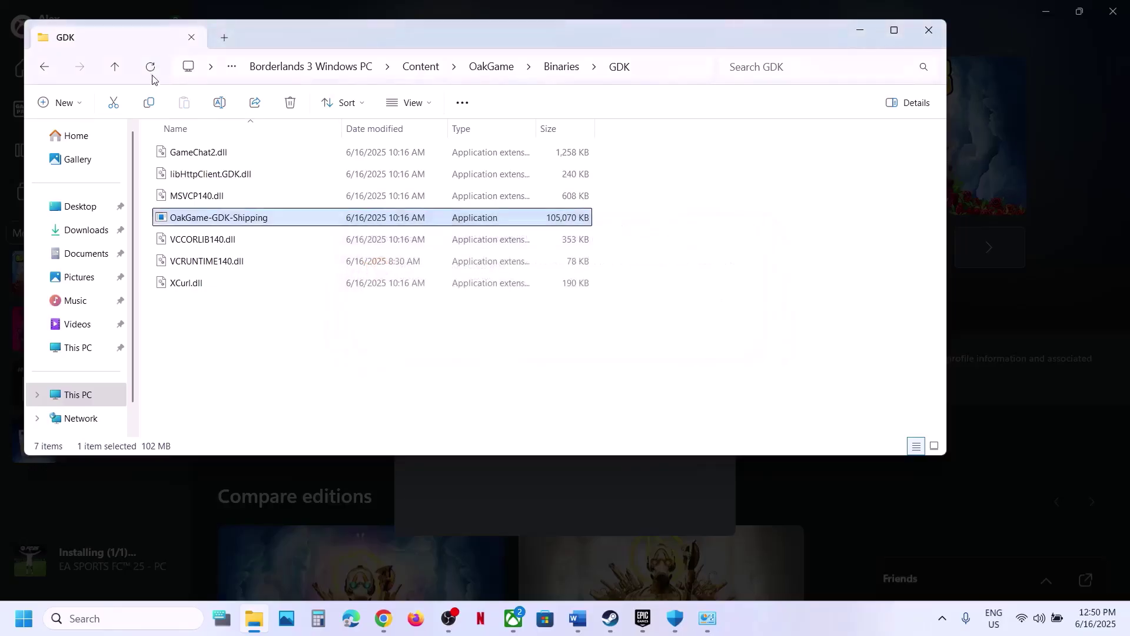
Return to the Content folder, run gamelaunchhelper as an administrator, and close the launched game and the folder window
{"action": "left_click", "coordinate": [120, 70]}
{"action": "left_click", "coordinate": [120, 70]}
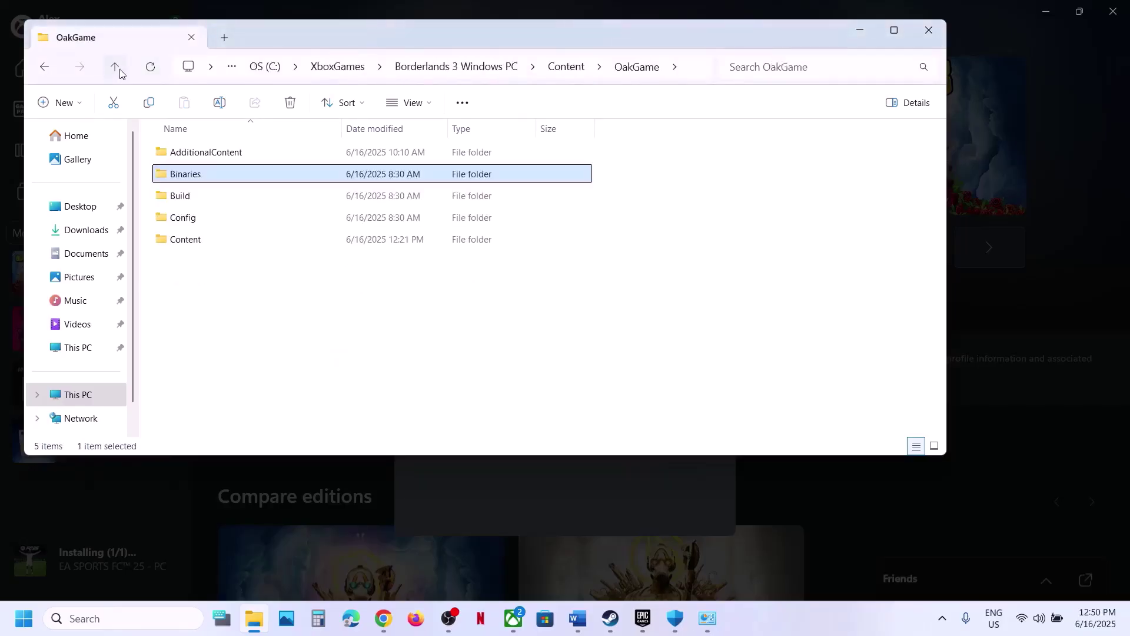
{"action": "left_click", "coordinate": [116, 67]}
{"action": "left_click", "coordinate": [229, 241]}
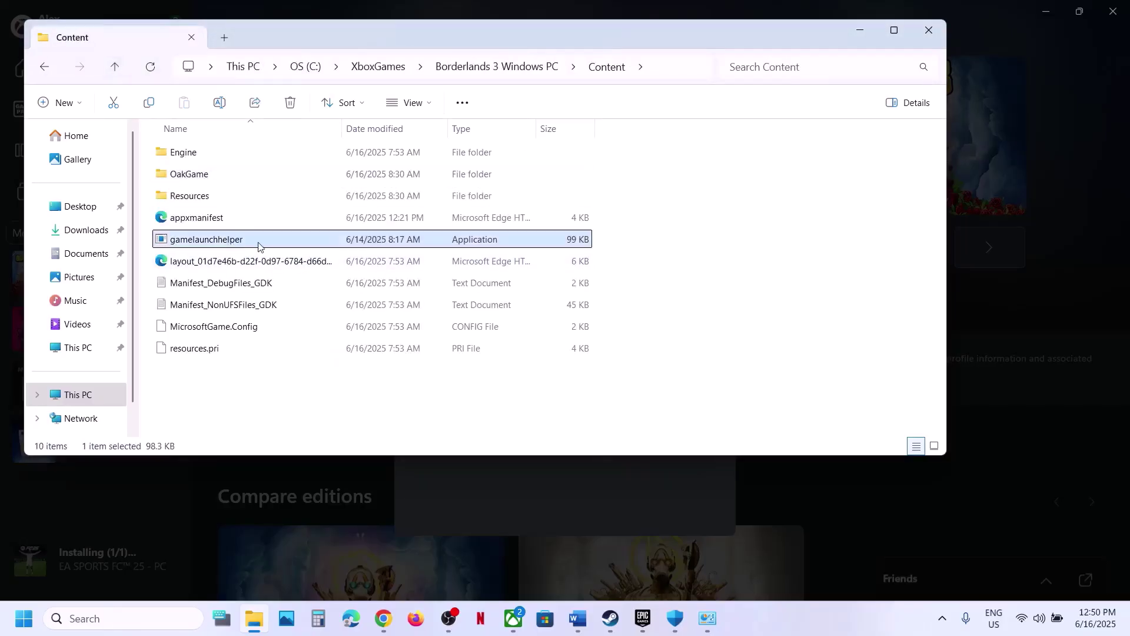
{"action": "right_click", "coordinate": [262, 247]}
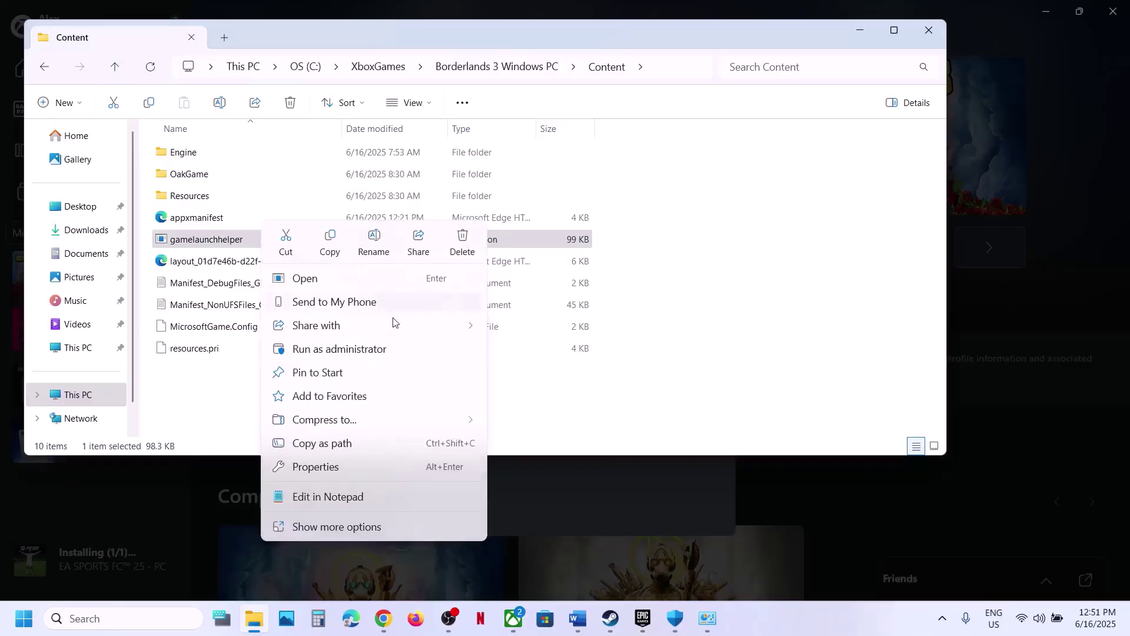
{"action": "left_click", "coordinate": [338, 351]}
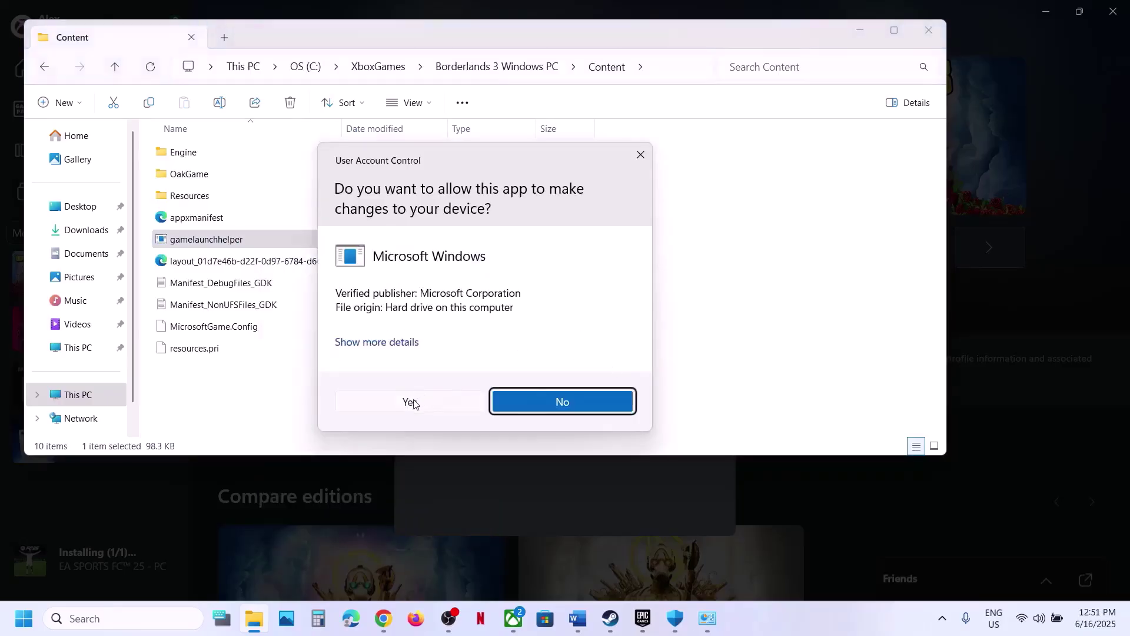
{"action": "left_click", "coordinate": [412, 402]}
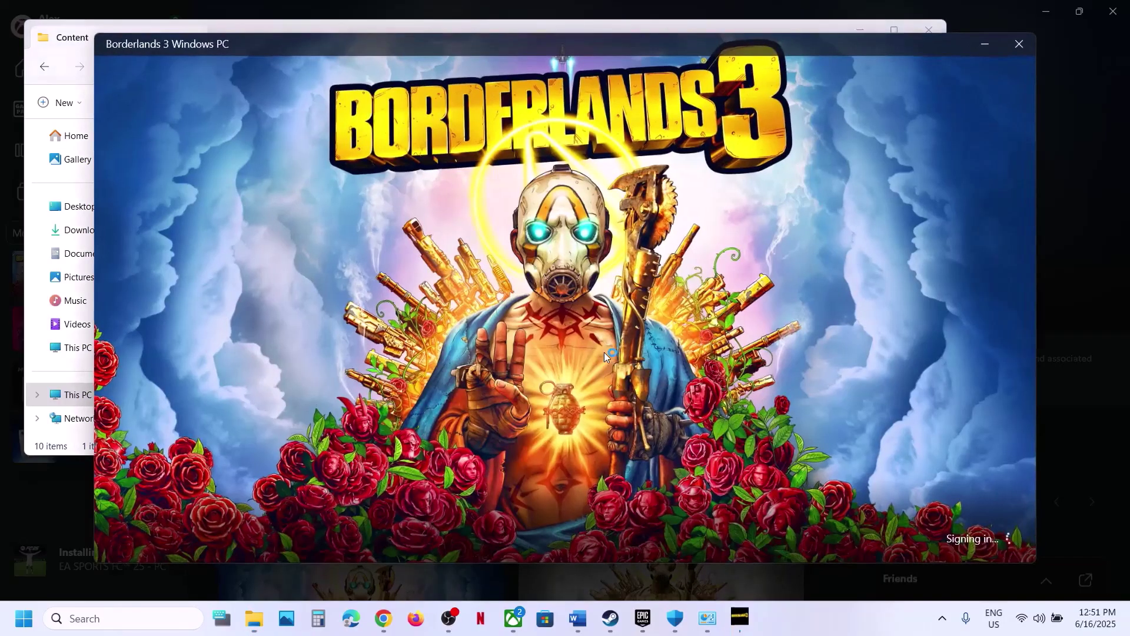
{"action": "left_click", "coordinate": [1019, 43]}
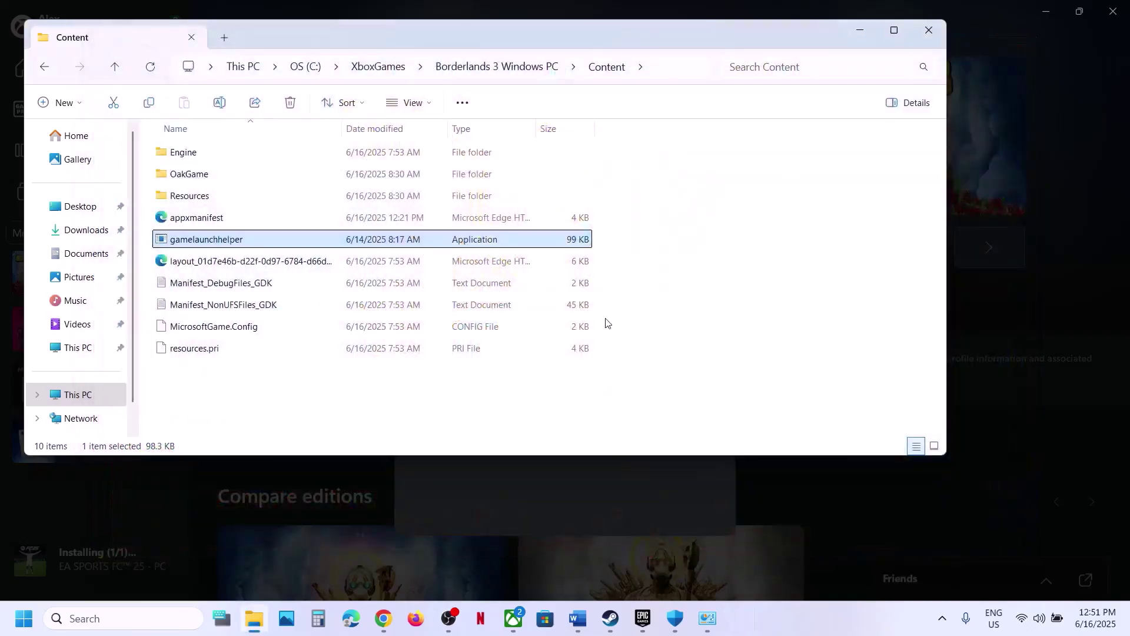
{"action": "left_click", "coordinate": [928, 30]}
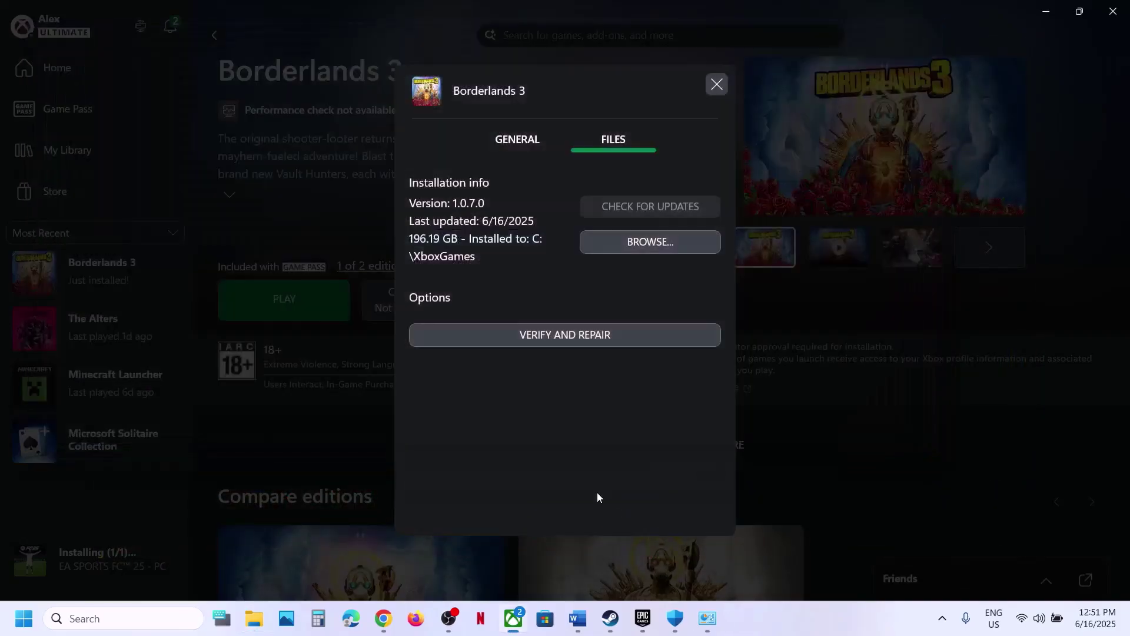
Switch to the Word document of troubleshooting steps and highlight the Step 6 text "Verify the game files"
{"action": "mouse_move", "coordinate": [578, 618]}
{"action": "left_click", "coordinate": [606, 578]}
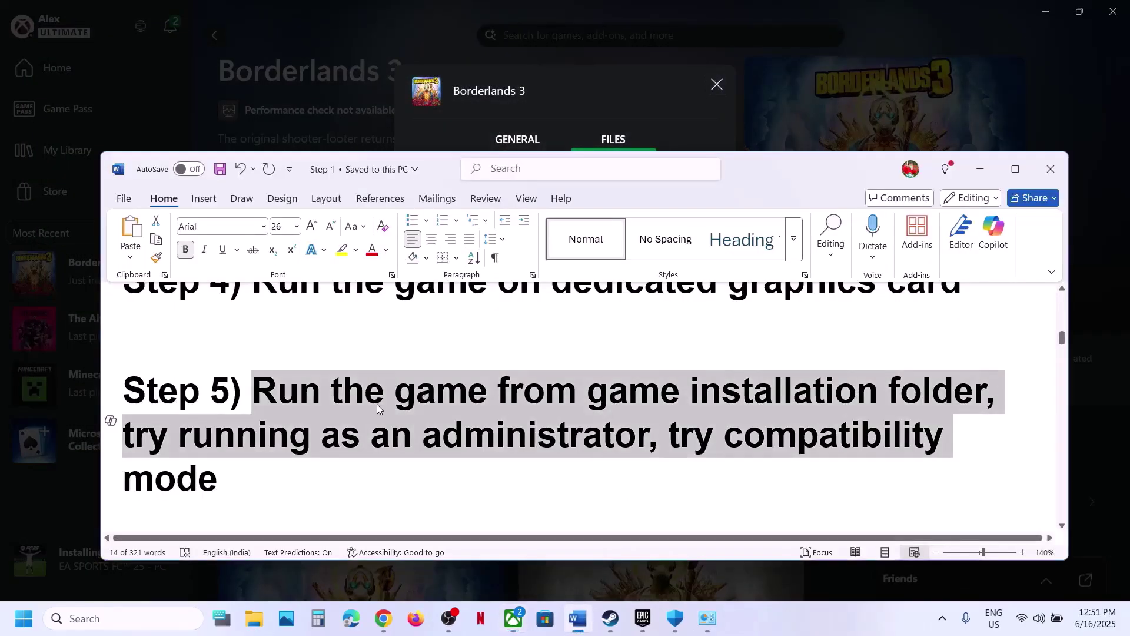
{"action": "scroll", "coordinate": [378, 404], "scroll_direction": "down", "scroll_amount": 2}
{"action": "scroll", "coordinate": [378, 405], "scroll_direction": "down", "scroll_amount": 3}
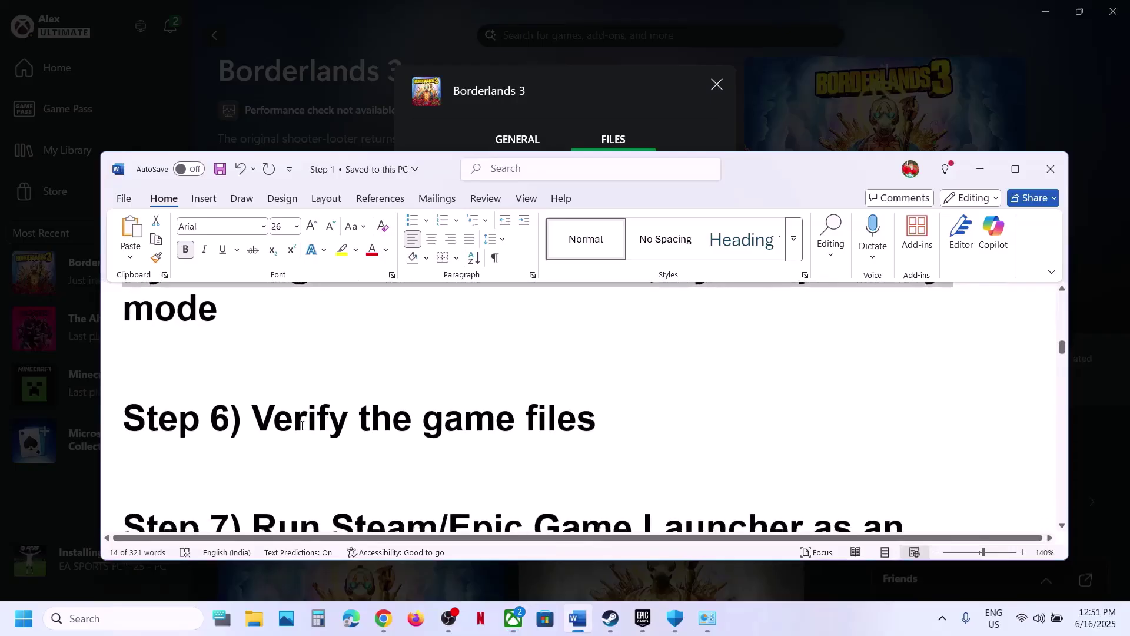
{"action": "left_click_drag", "start_coordinate": [257, 419], "coordinate": [581, 421]}
Switch to Steam, view the file integrity verification option in the installed files properties of Borderlands 3, and close the properties
{"action": "left_click", "coordinate": [611, 618]}
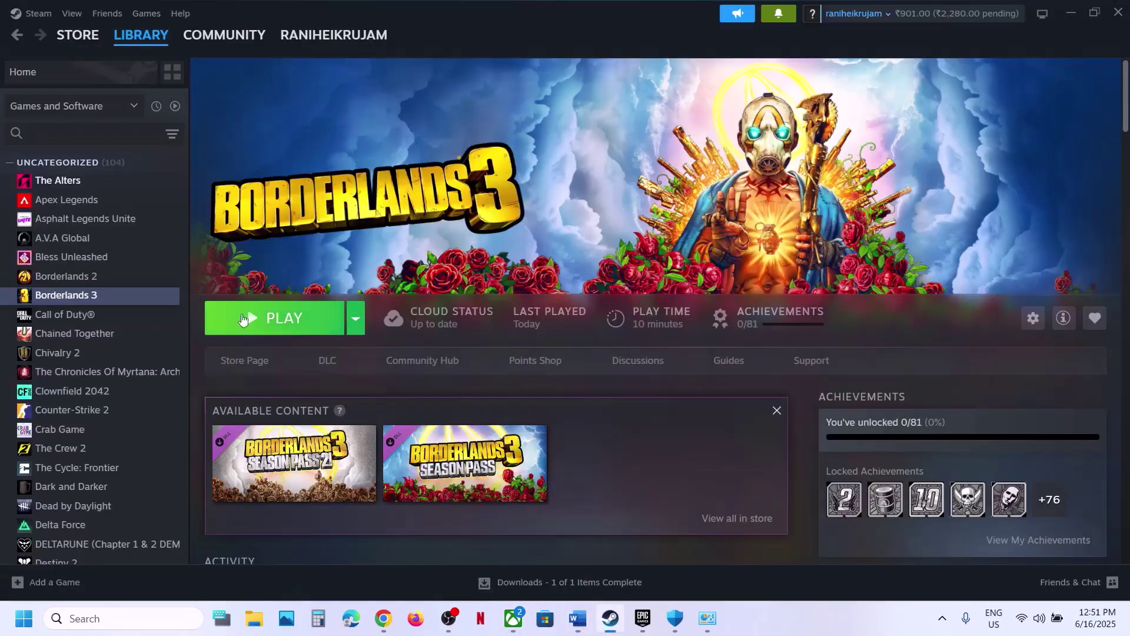
{"action": "right_click", "coordinate": [140, 297]}
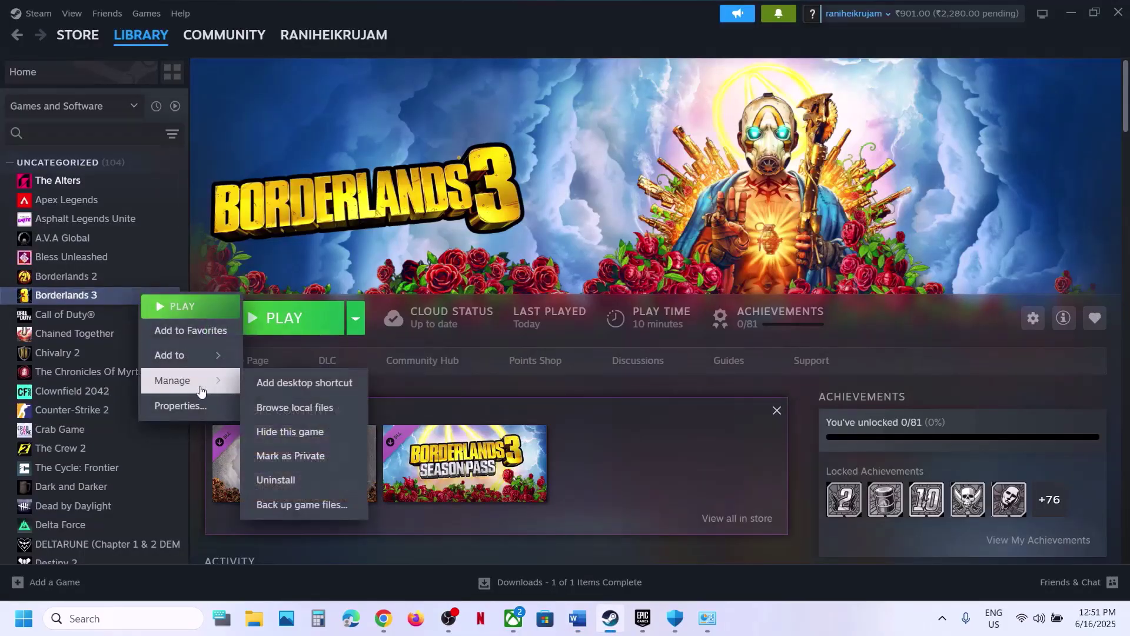
{"action": "left_click", "coordinate": [191, 407]}
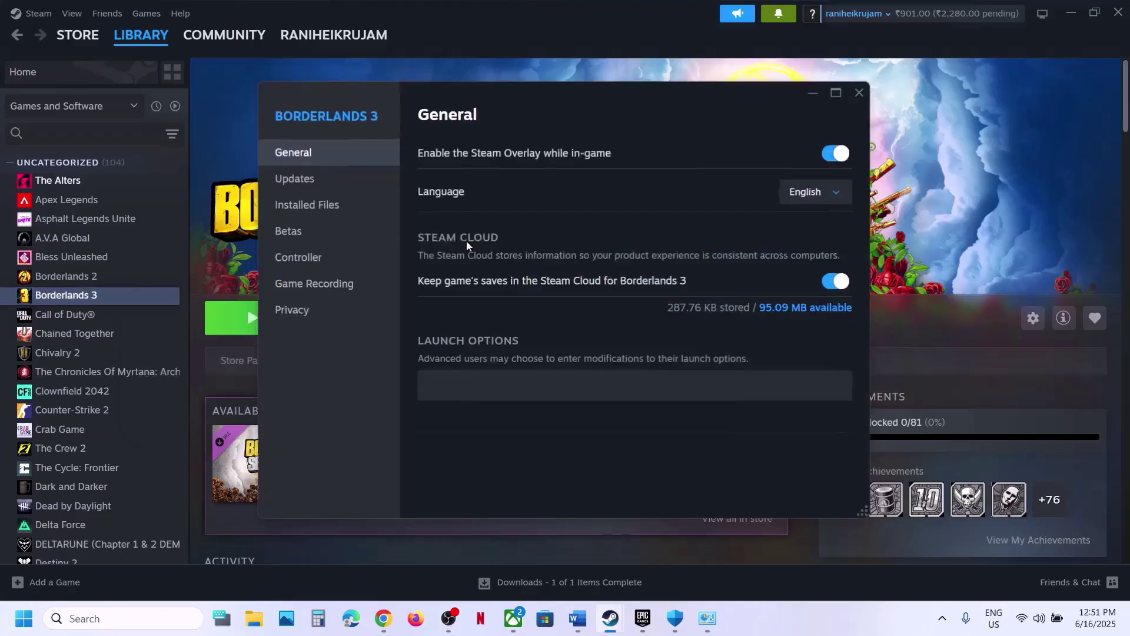
{"action": "left_click", "coordinate": [340, 215]}
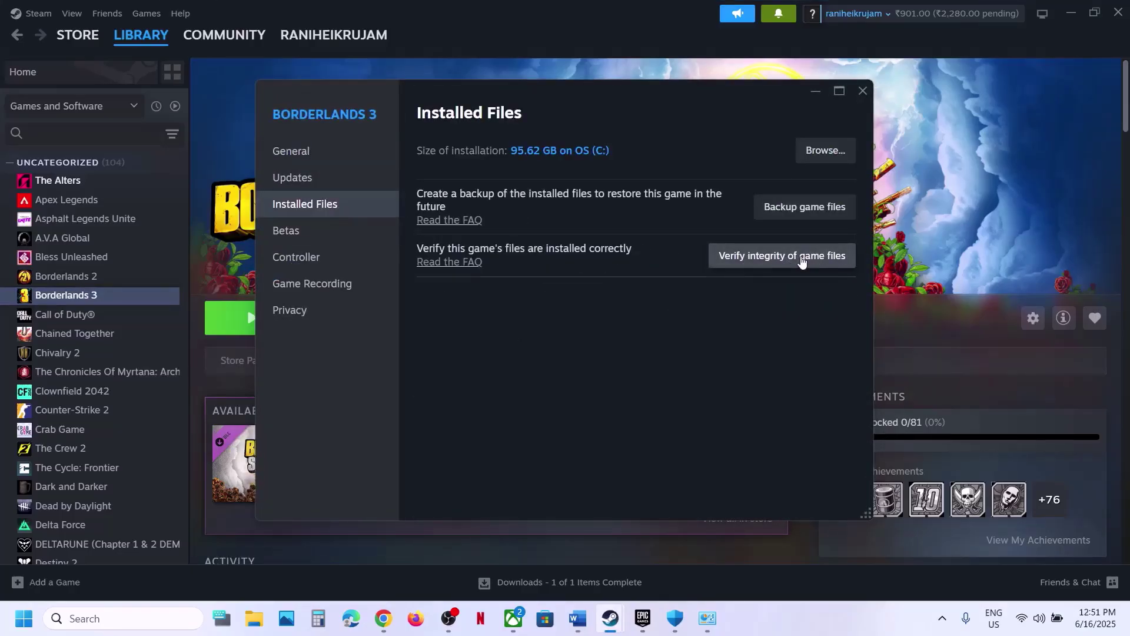
{"action": "left_click", "coordinate": [863, 91]}
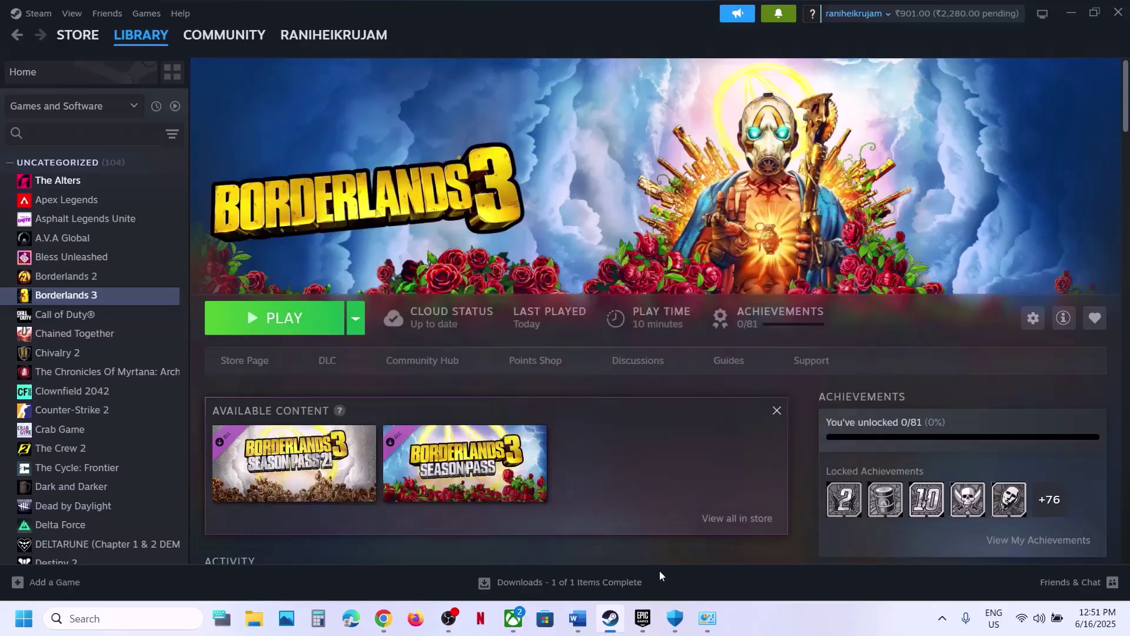
Switch to the Epic Games Launcher library and examine the options available for the Blades of Fire Demo
{"action": "left_click", "coordinate": [642, 629]}
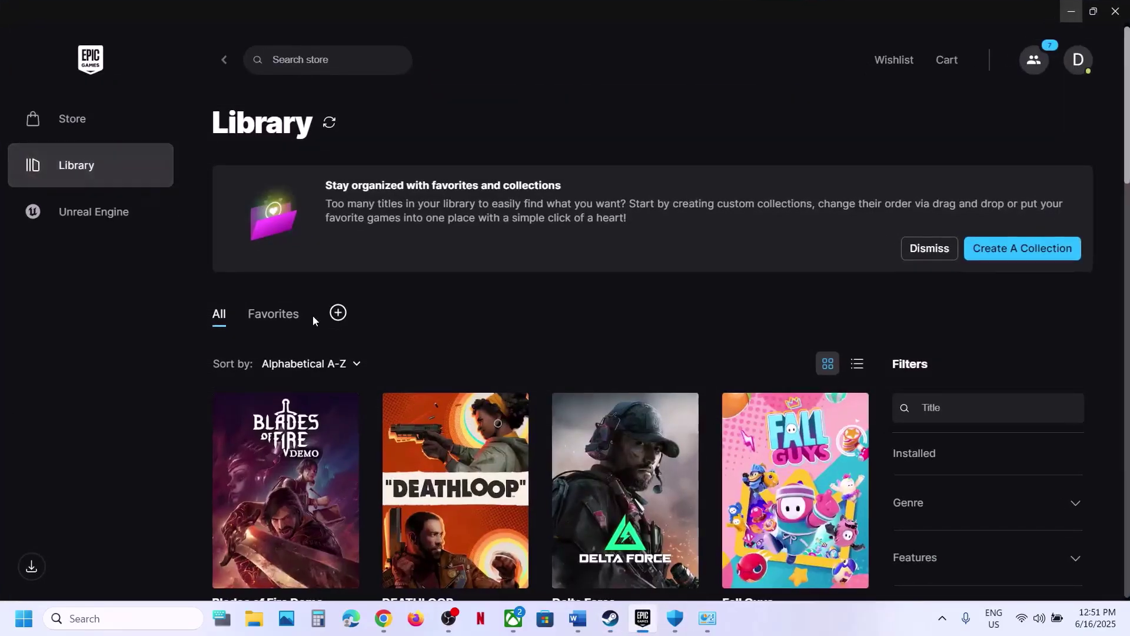
{"action": "scroll", "coordinate": [313, 320], "scroll_direction": "down", "scroll_amount": 4}
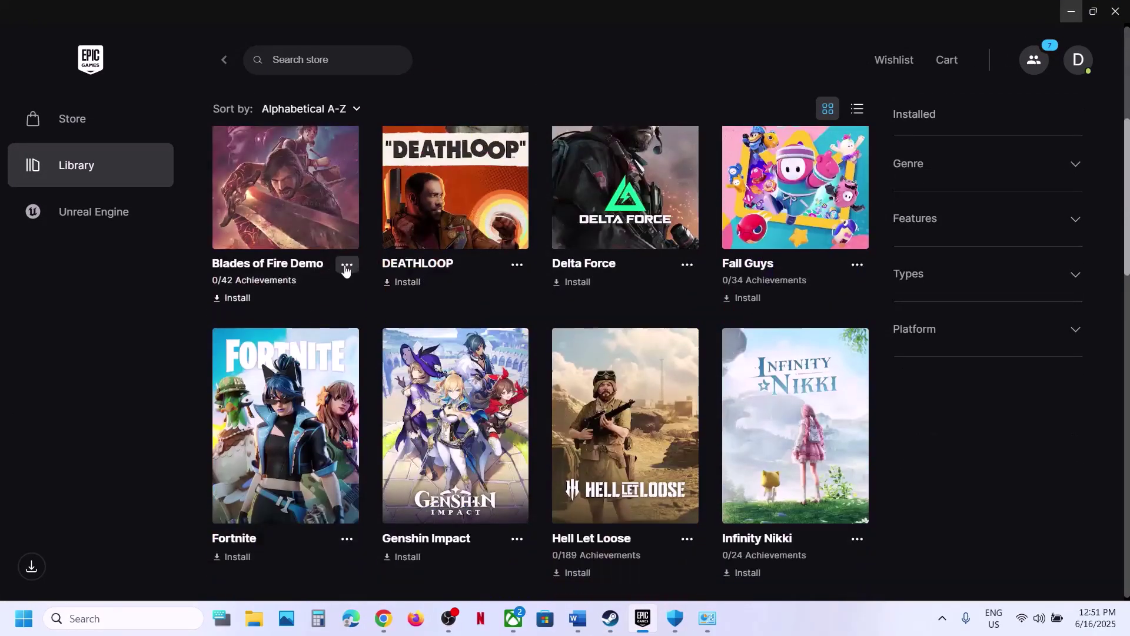
{"action": "left_click", "coordinate": [347, 265]}
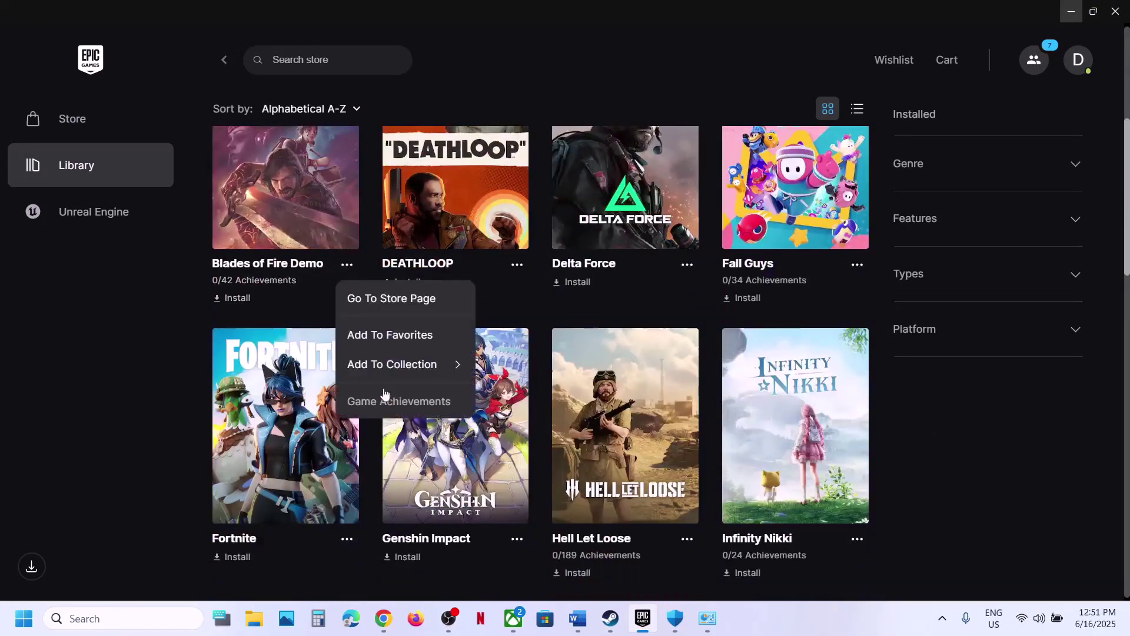
{"action": "left_click", "coordinate": [123, 396]}
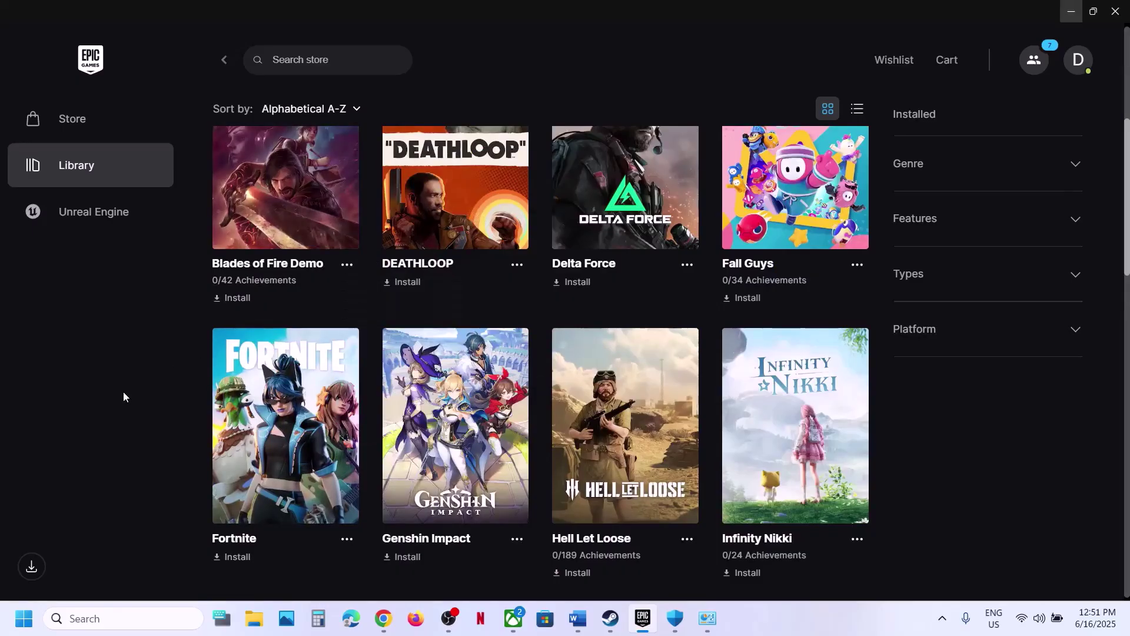
{"action": "left_click", "coordinate": [347, 266]}
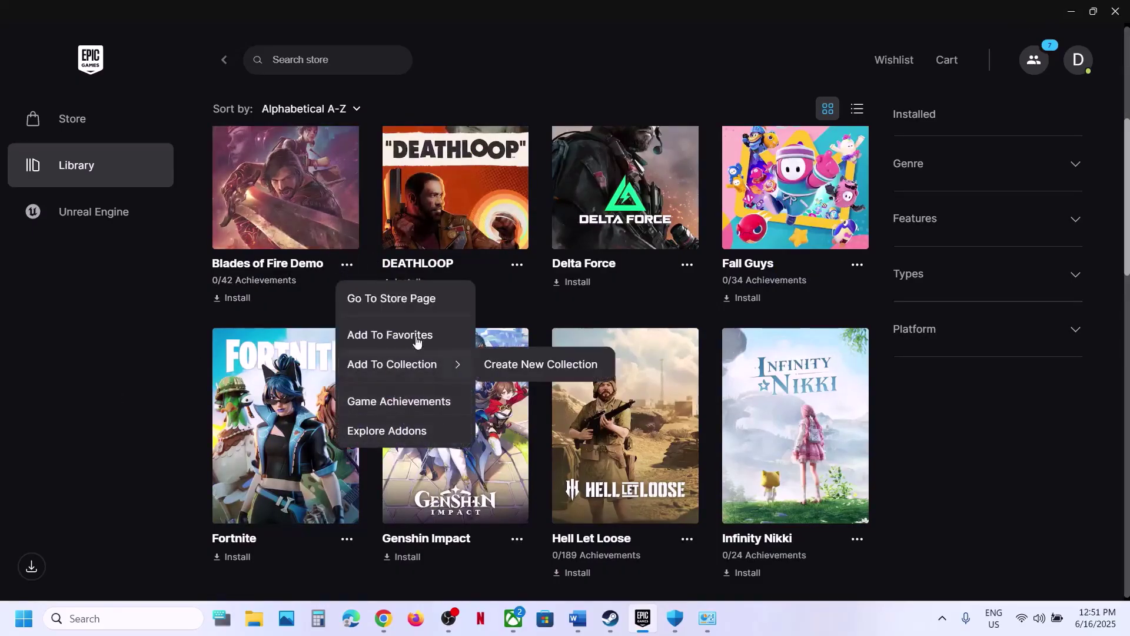
{"action": "left_click", "coordinate": [156, 351]}
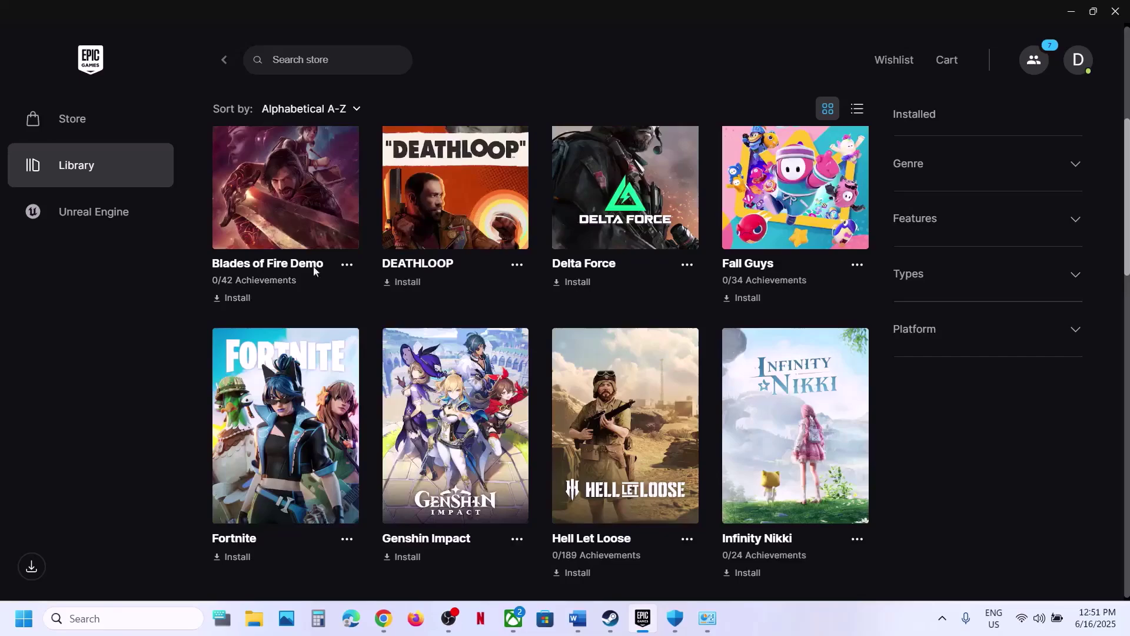
Switch to the Xbox app, view the Verify and Repair option in the file management of Borderlands 3, and close the dialog
{"action": "left_click", "coordinate": [1067, 11]}
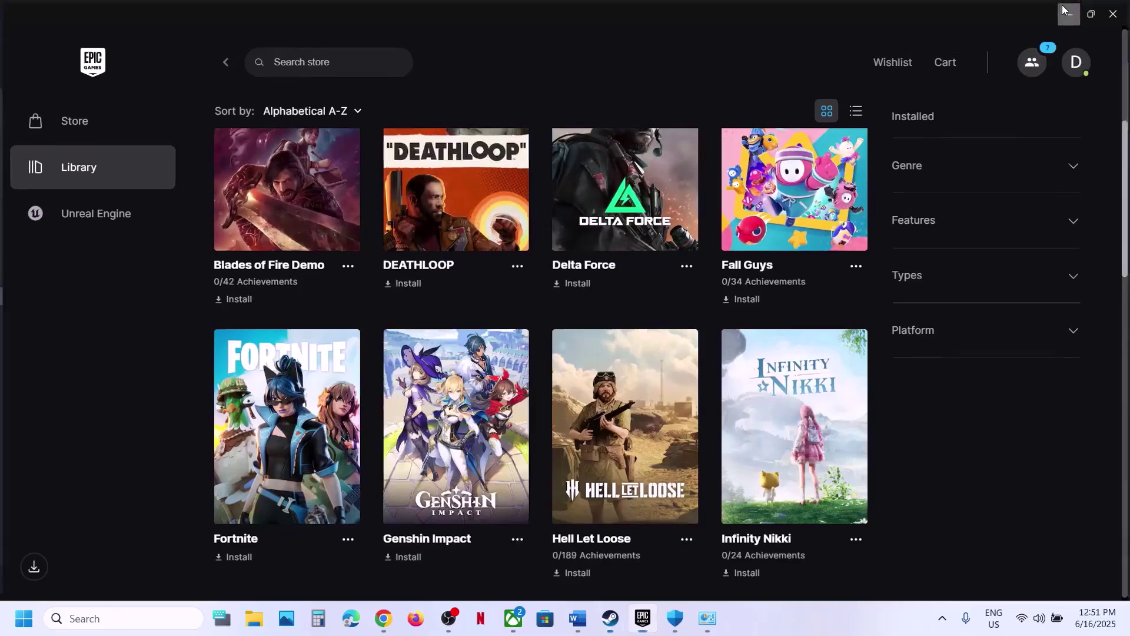
{"action": "left_click", "coordinate": [516, 628]}
{"action": "left_click", "coordinate": [723, 85]}
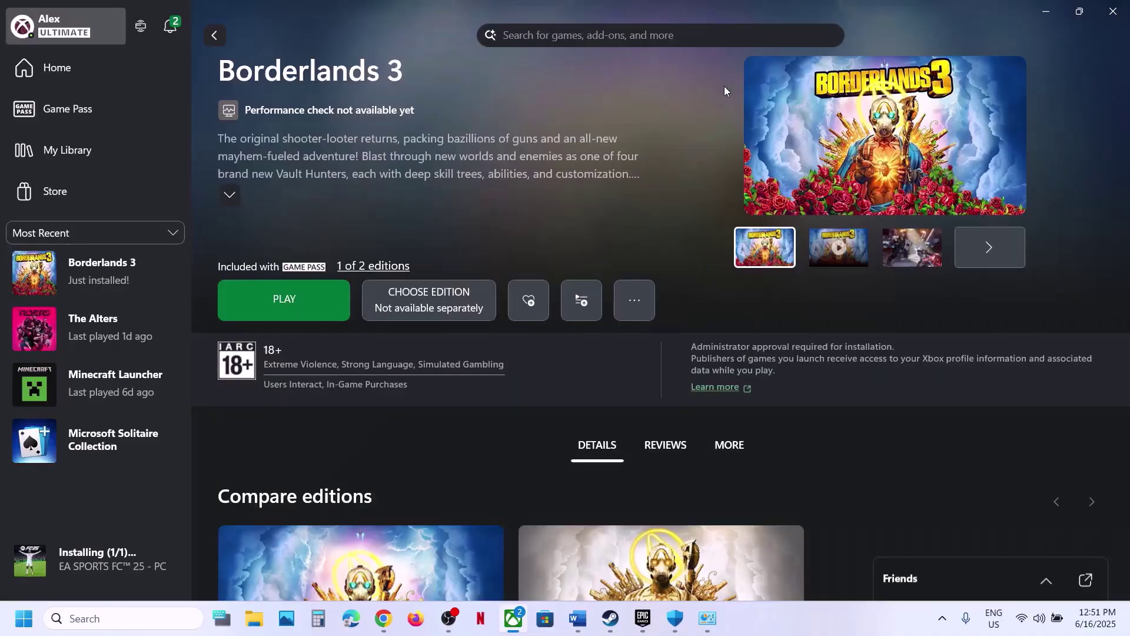
{"action": "right_click", "coordinate": [82, 285]}
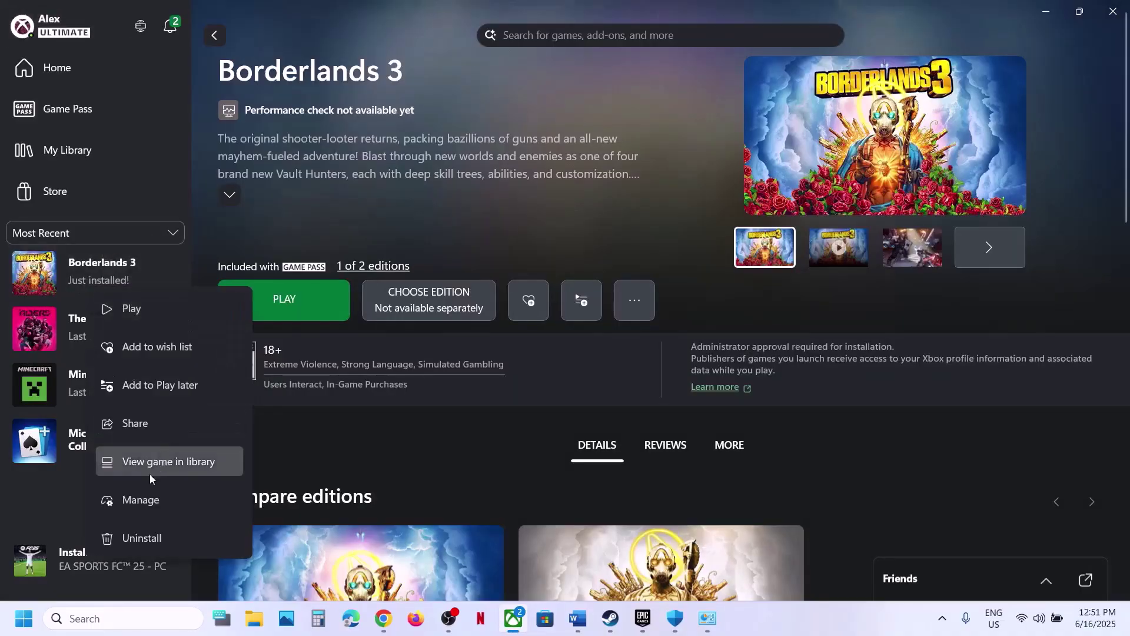
{"action": "left_click", "coordinate": [139, 499]}
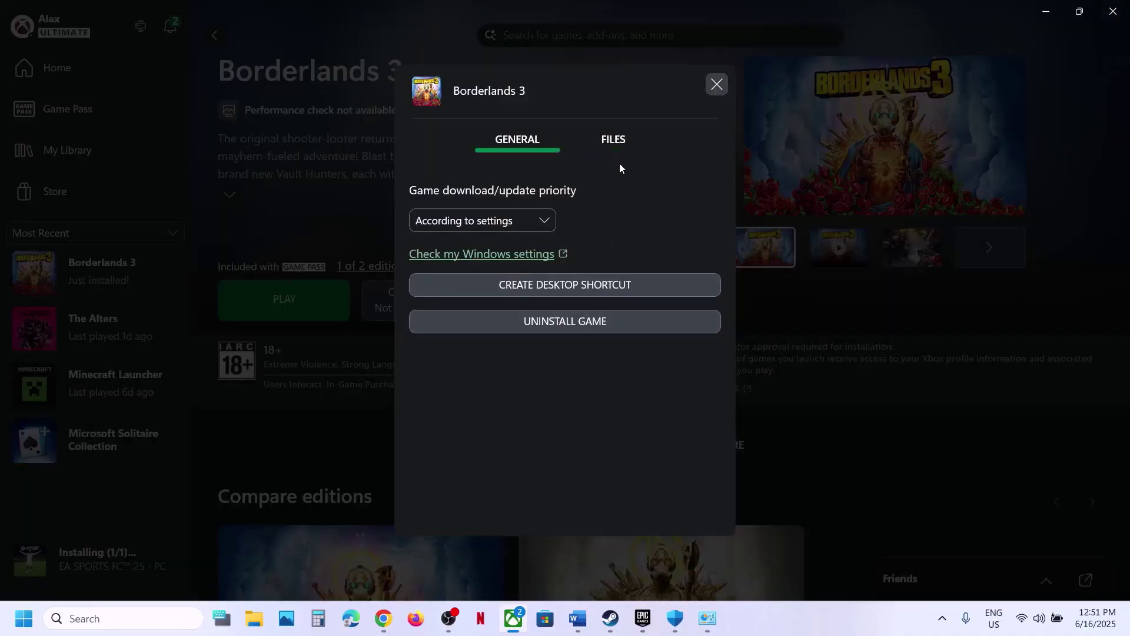
{"action": "left_click", "coordinate": [613, 142]}
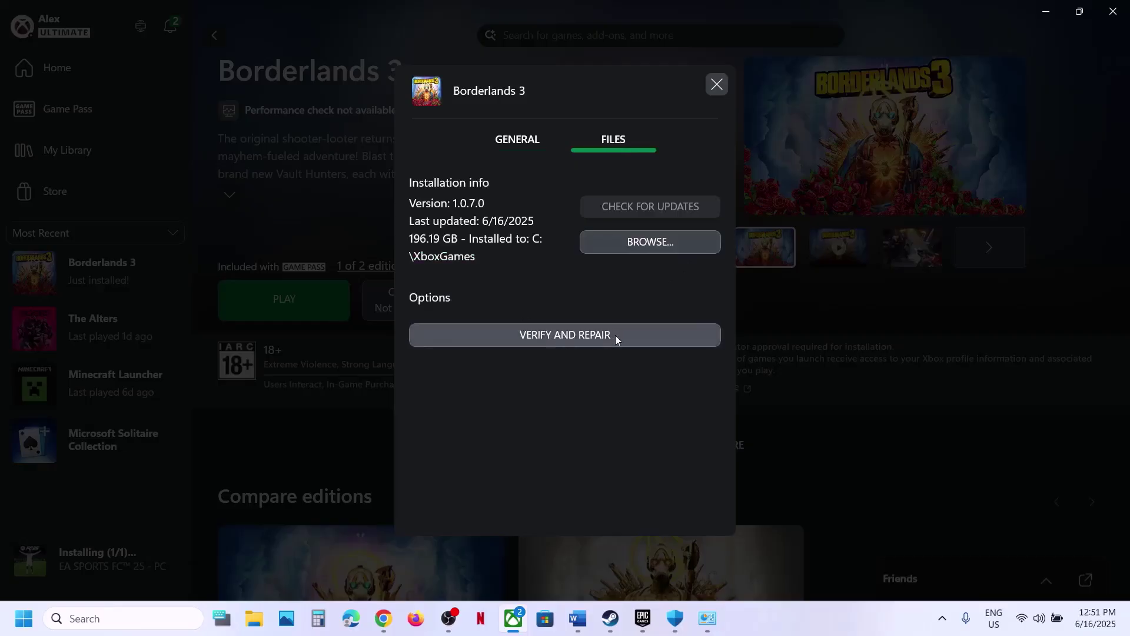
{"action": "left_click", "coordinate": [719, 87]}
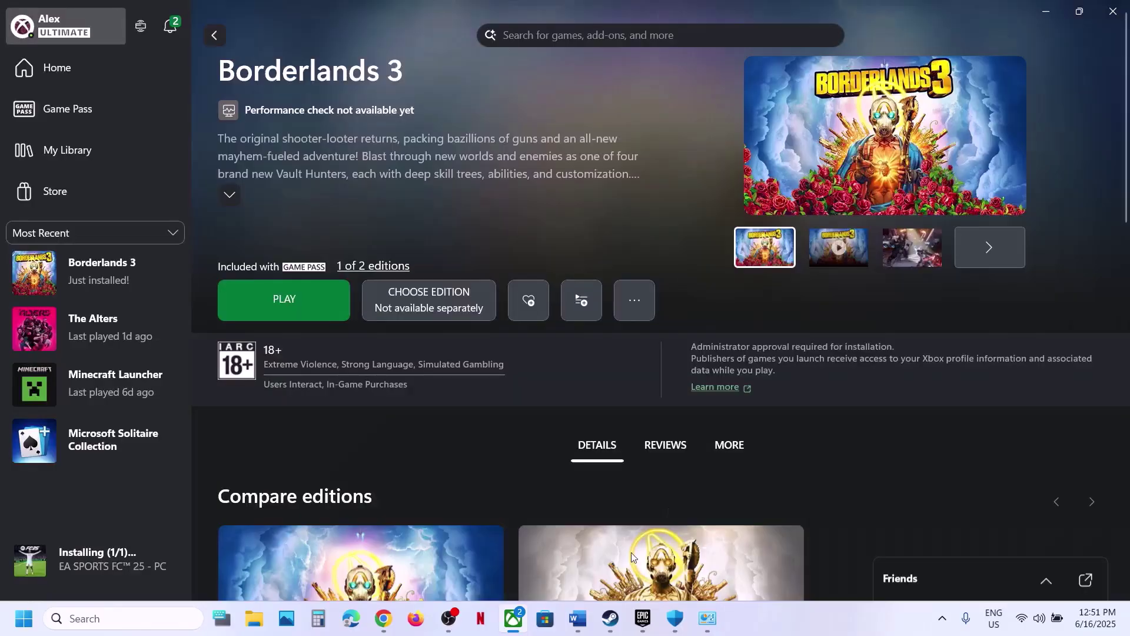
Switch to the Word document and highlight the Step 7 text "Run Steam/Epic Game Launcher as an administrator", clearing the selection when finished
{"action": "left_click", "coordinate": [576, 629]}
{"action": "scroll", "coordinate": [335, 404], "scroll_direction": "down", "scroll_amount": 3}
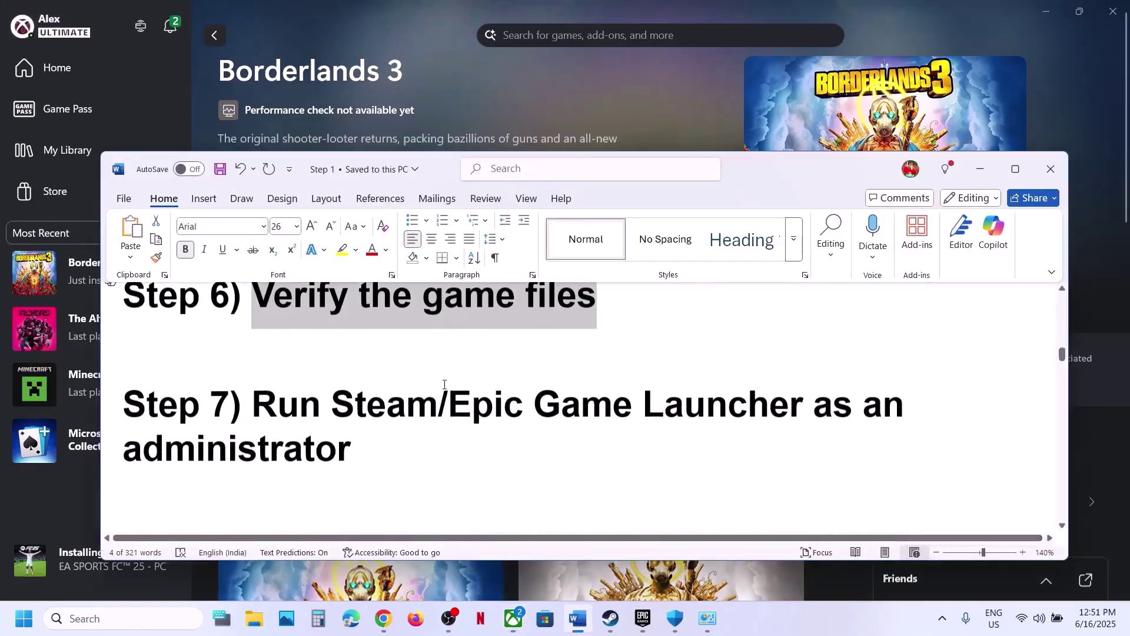
{"action": "left_click_drag", "start_coordinate": [254, 391], "coordinate": [624, 451]}
{"action": "left_click", "coordinate": [622, 446]}
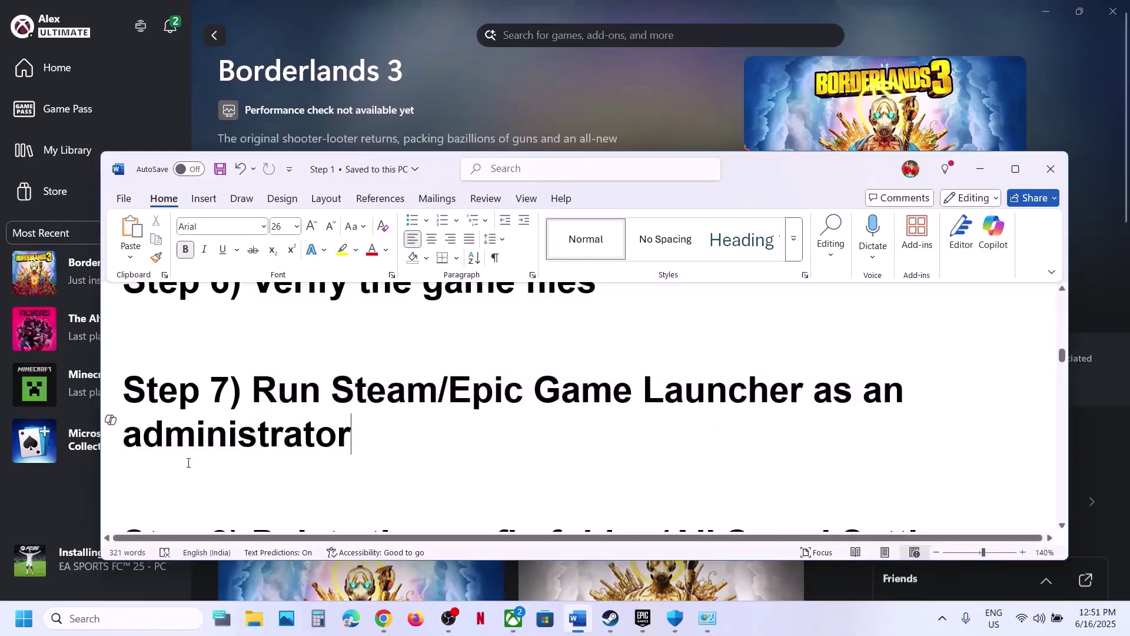
Switch to Steam, view its Exit option, and find the run-as-administrator option for Steam through a Windows search
{"action": "left_click", "coordinate": [610, 618]}
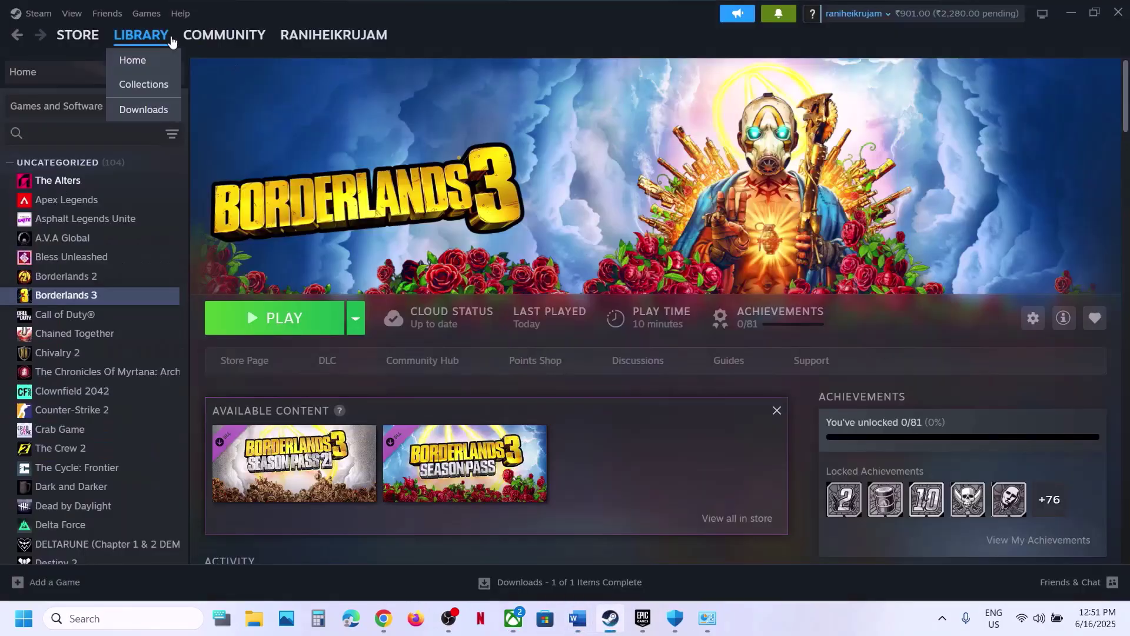
{"action": "left_click", "coordinate": [39, 13]}
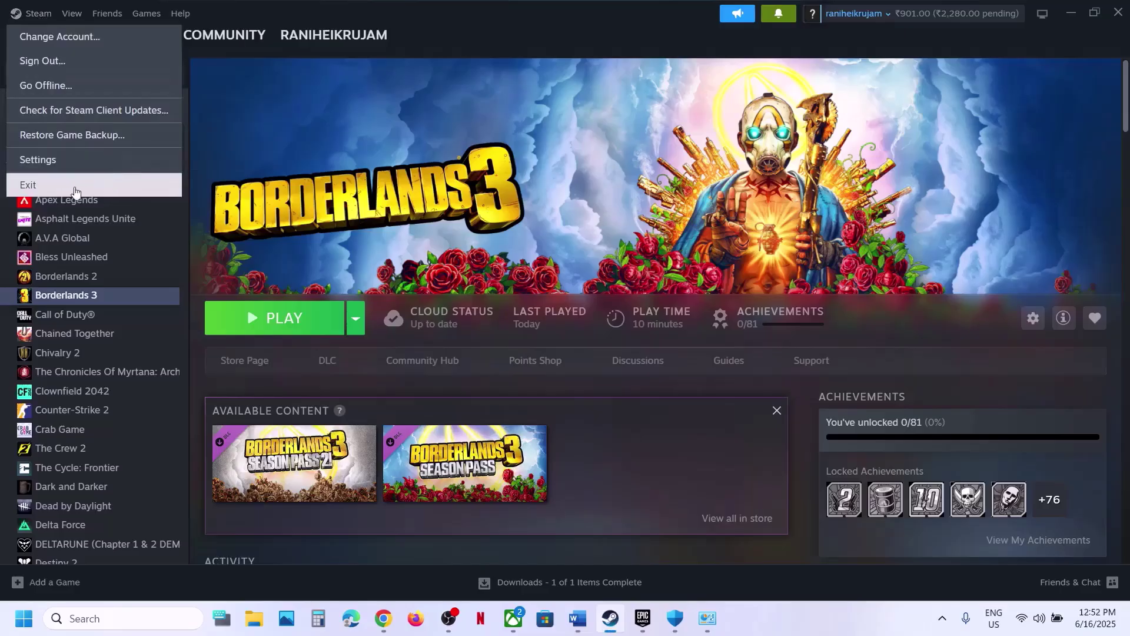
{"action": "left_click", "coordinate": [330, 168]}
{"action": "left_click", "coordinate": [121, 617]}
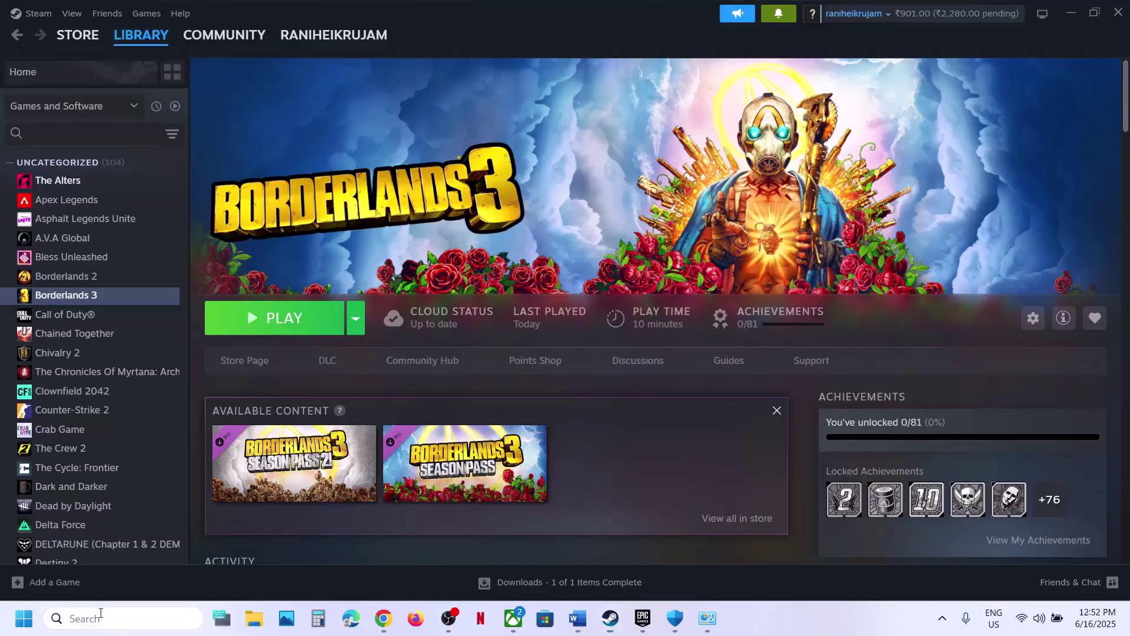
{"action": "type", "text": "steam"}
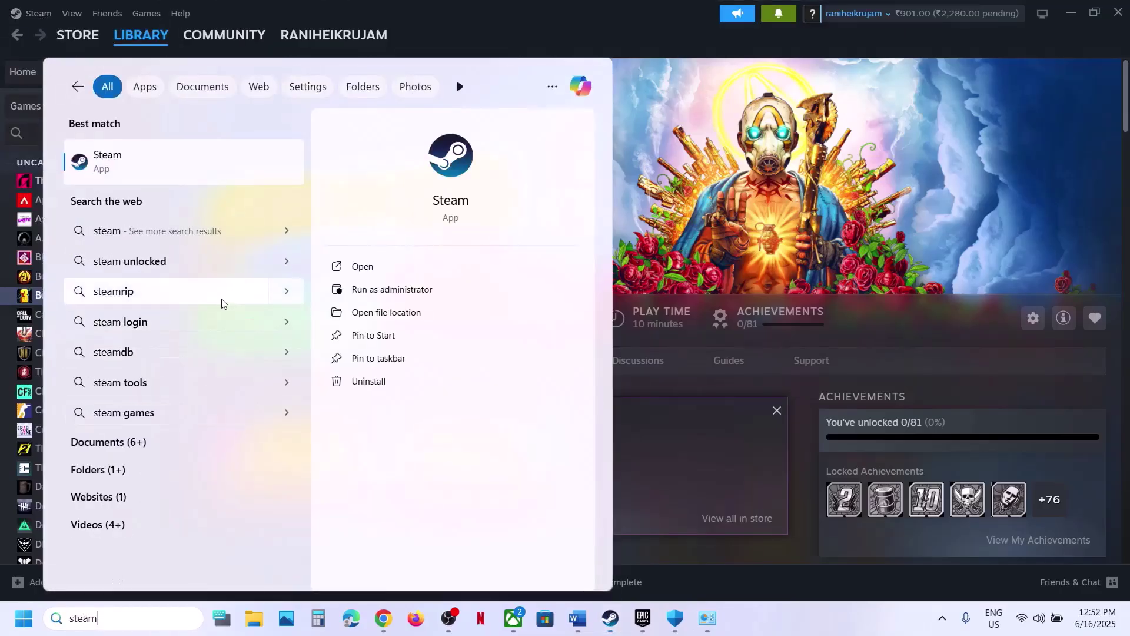
{"action": "right_click", "coordinate": [136, 174]}
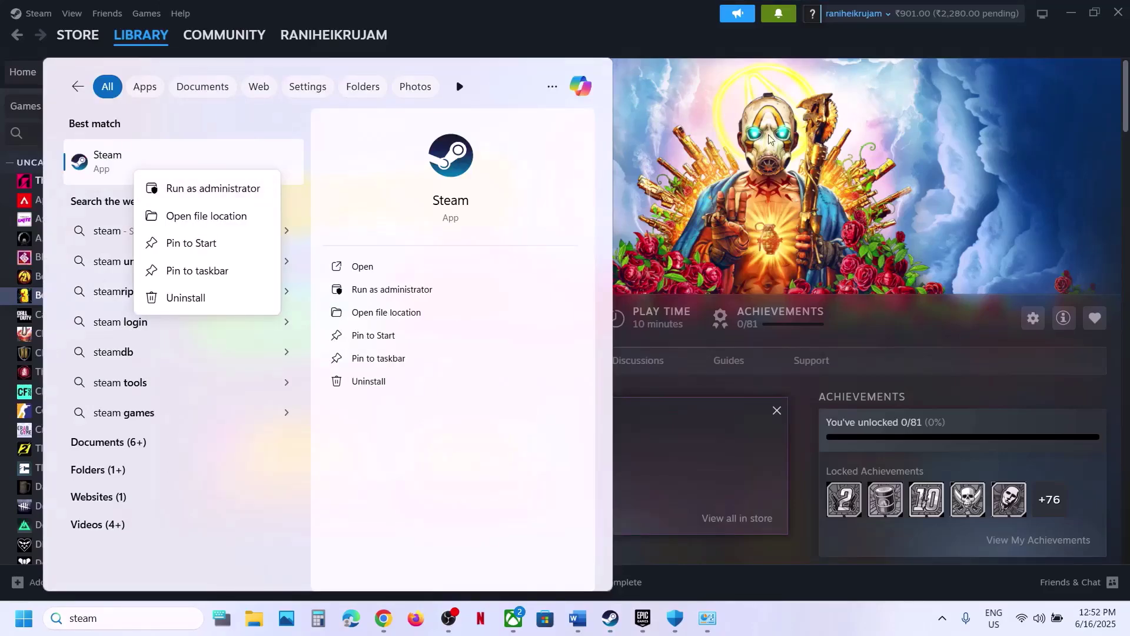
{"action": "left_click", "coordinate": [237, 188]}
Switch to the Epic Games Launcher, view its Exit option, search Windows for "pic", and view the launcher's run-as-administrator option
{"action": "left_click", "coordinate": [641, 625]}
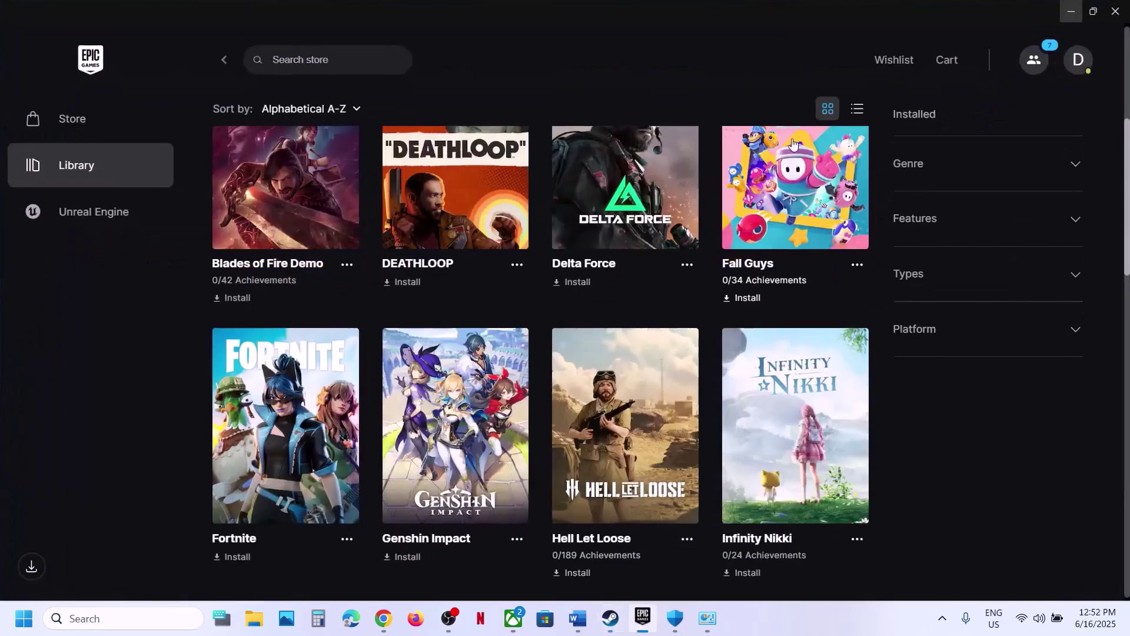
{"action": "left_click", "coordinate": [945, 623]}
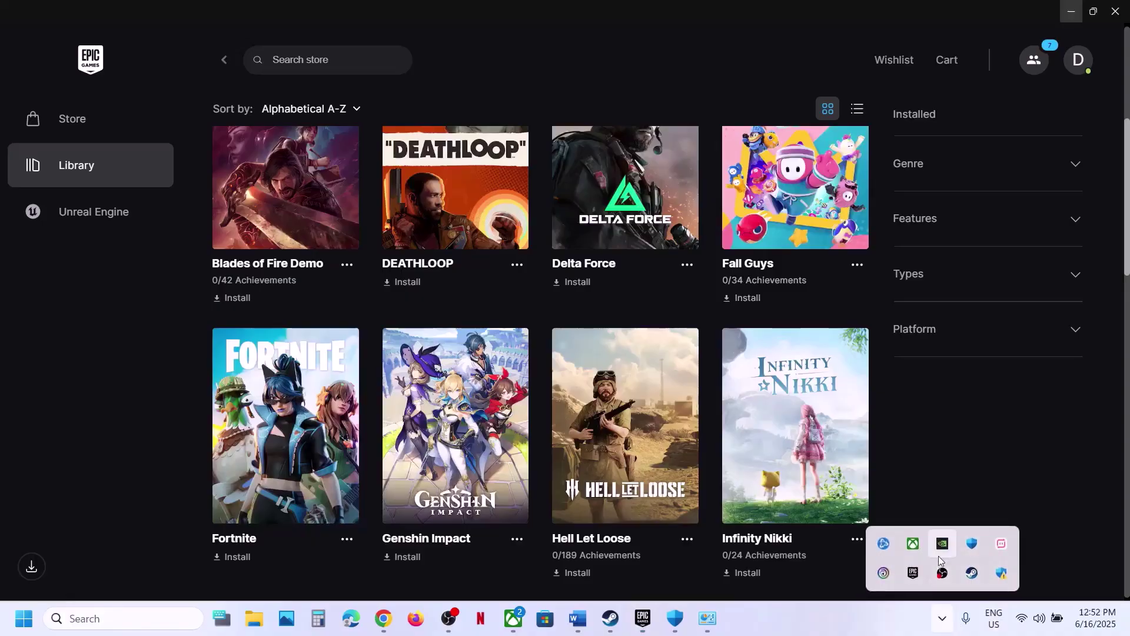
{"action": "right_click", "coordinate": [913, 582]}
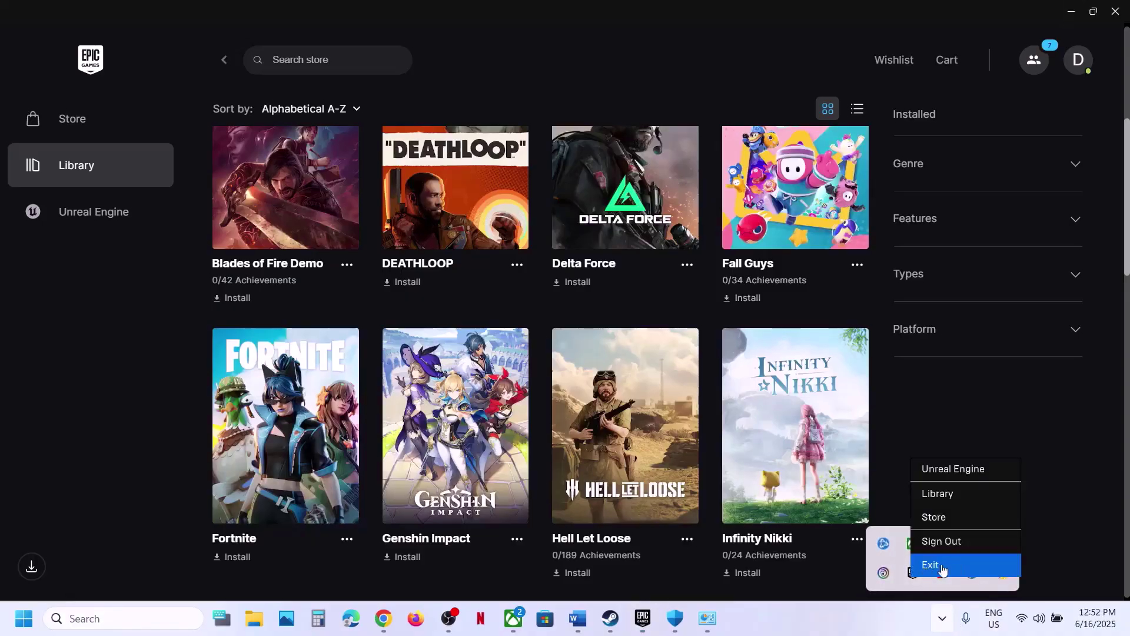
{"action": "left_click", "coordinate": [942, 566]}
{"action": "left_click", "coordinate": [104, 620]}
{"action": "type", "text": "pic"}
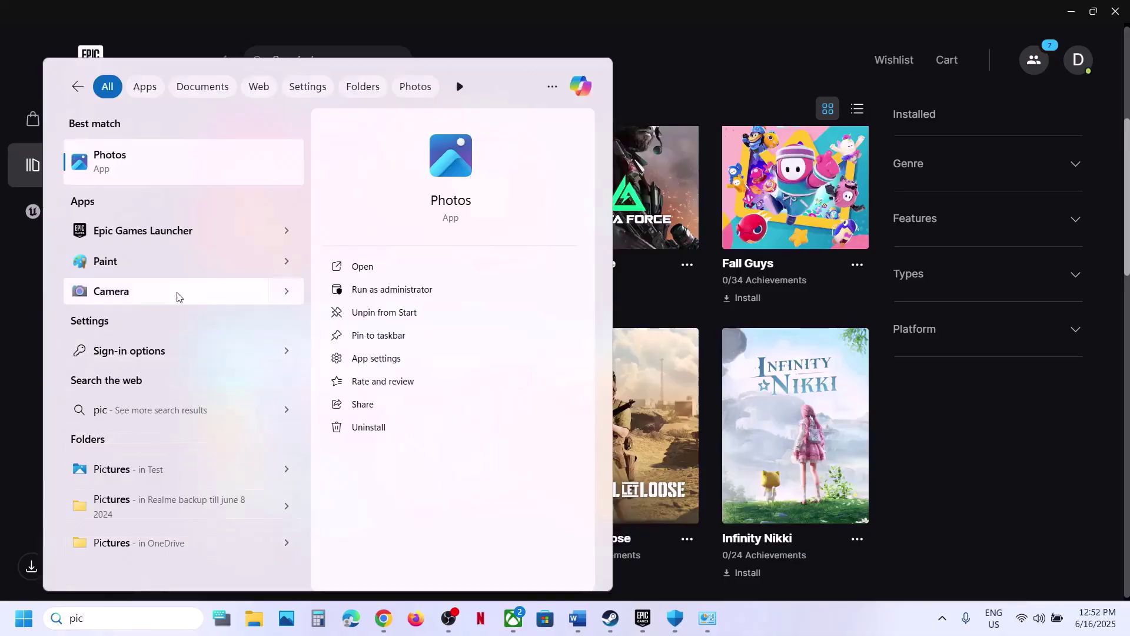
{"action": "right_click", "coordinate": [140, 241]}
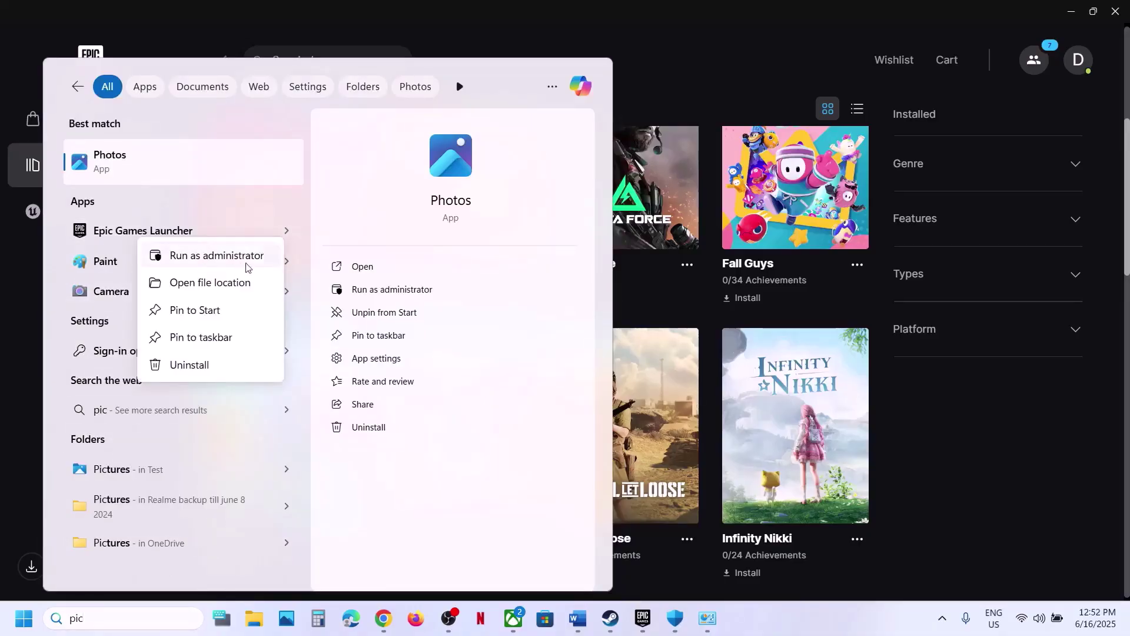
{"action": "left_click", "coordinate": [815, 60]}
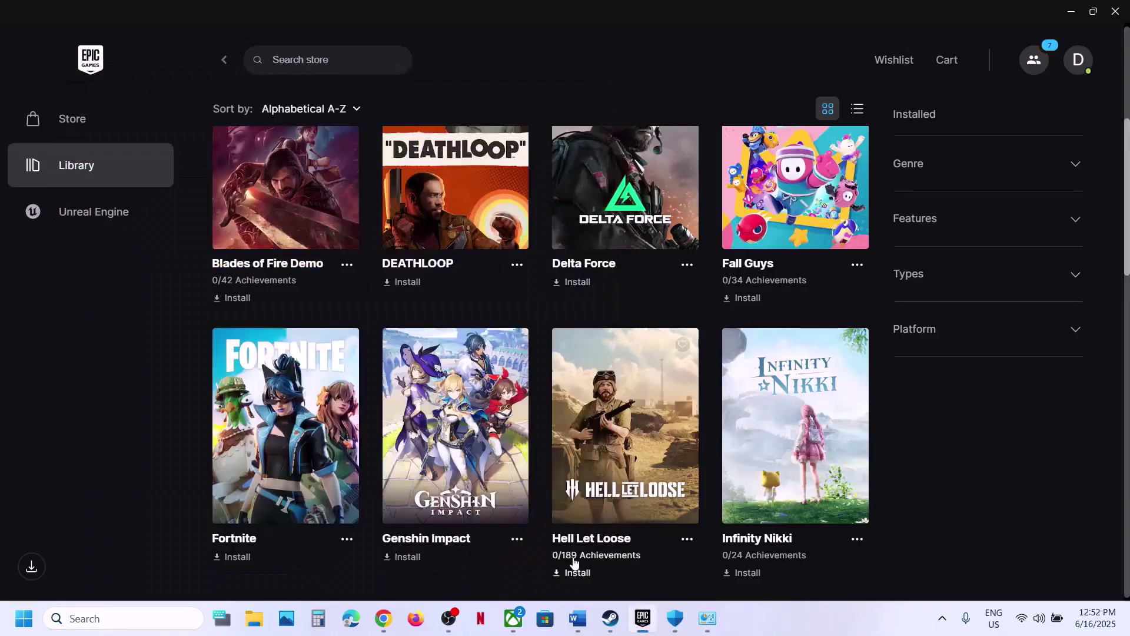
Return to the Word document and highlight the Step 8 text "Delete the config folder (All Saved Settings Will Be Lost"
{"action": "left_click", "coordinate": [578, 618]}
{"action": "scroll", "coordinate": [478, 407], "scroll_direction": "down", "scroll_amount": 3}
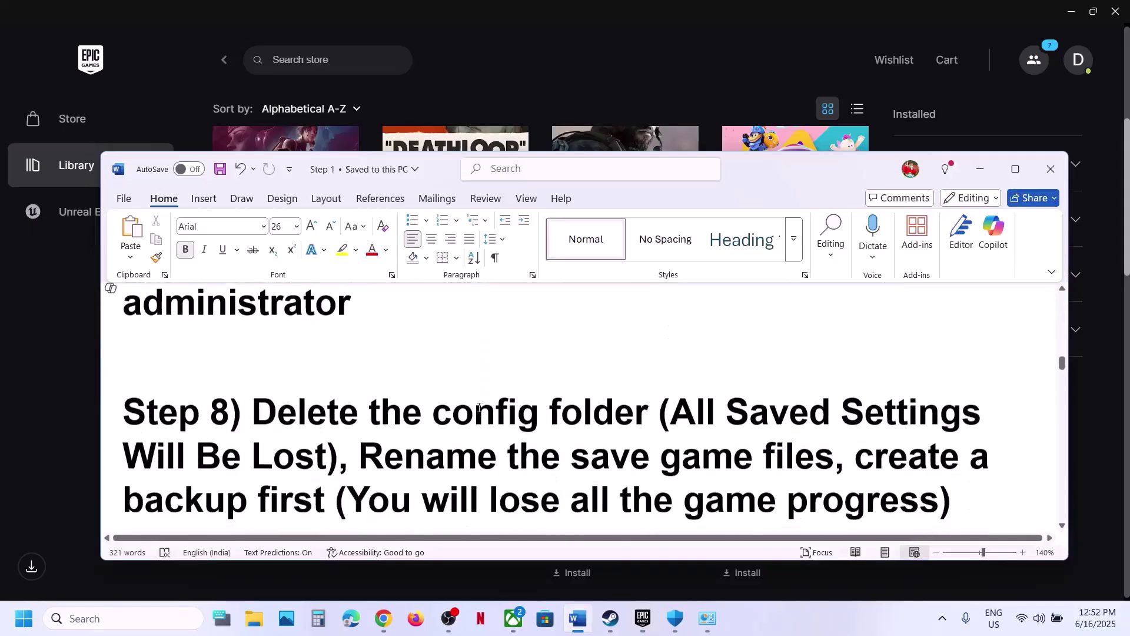
{"action": "left_click_drag", "start_coordinate": [274, 369], "coordinate": [310, 417]}
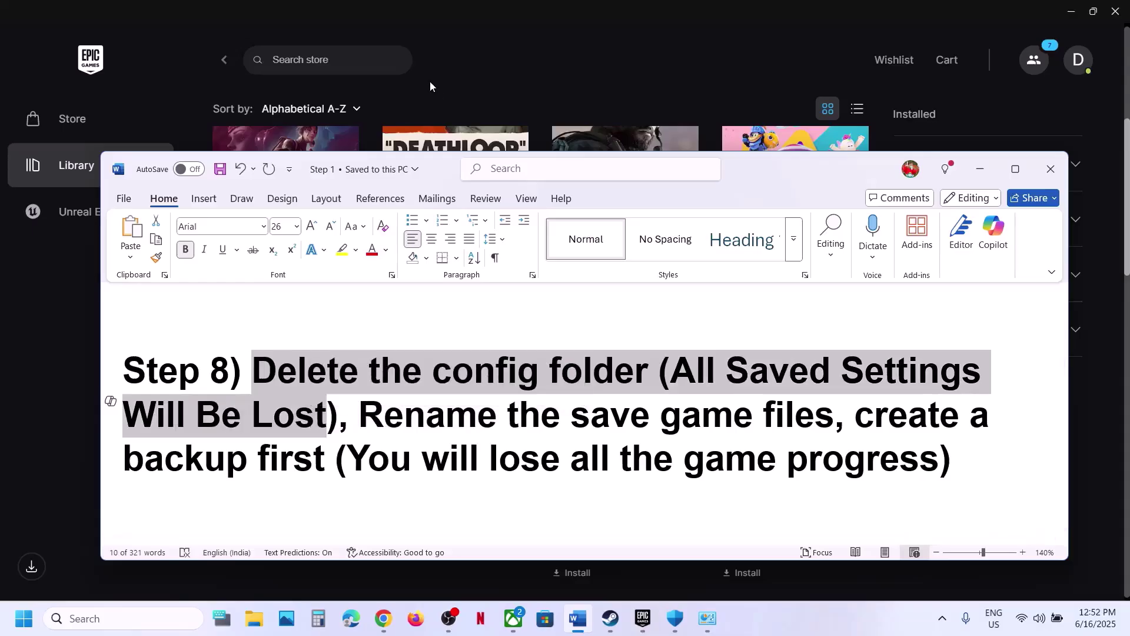
Open a maximized File Explorer window and navigate to the Test user folder under C:\Users
{"action": "left_click", "coordinate": [254, 618]}
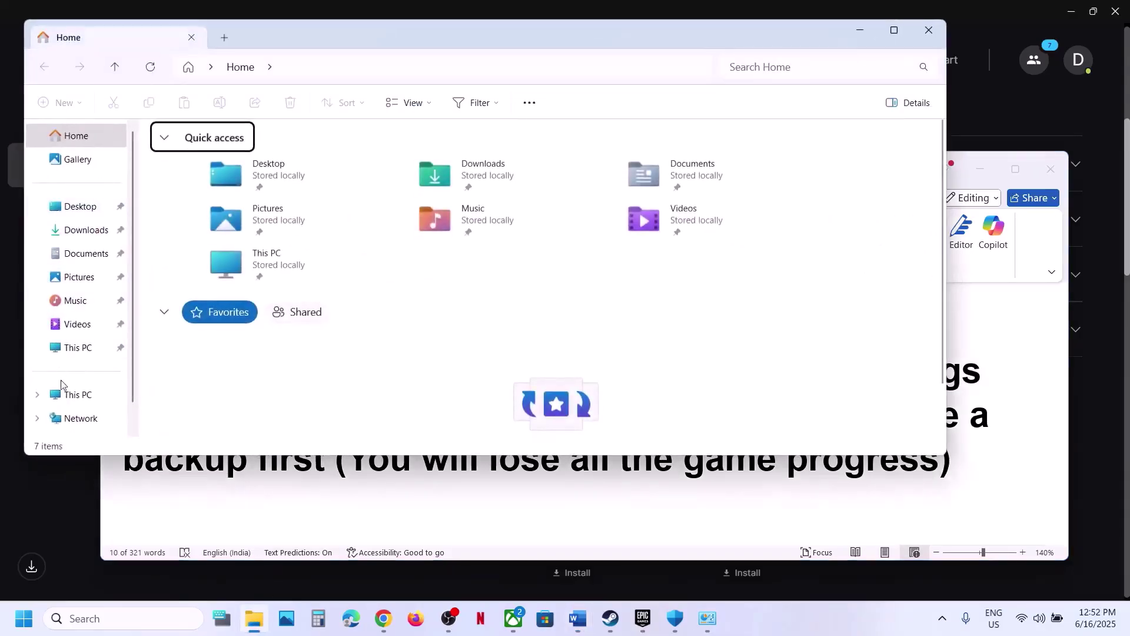
{"action": "left_click", "coordinate": [68, 394]}
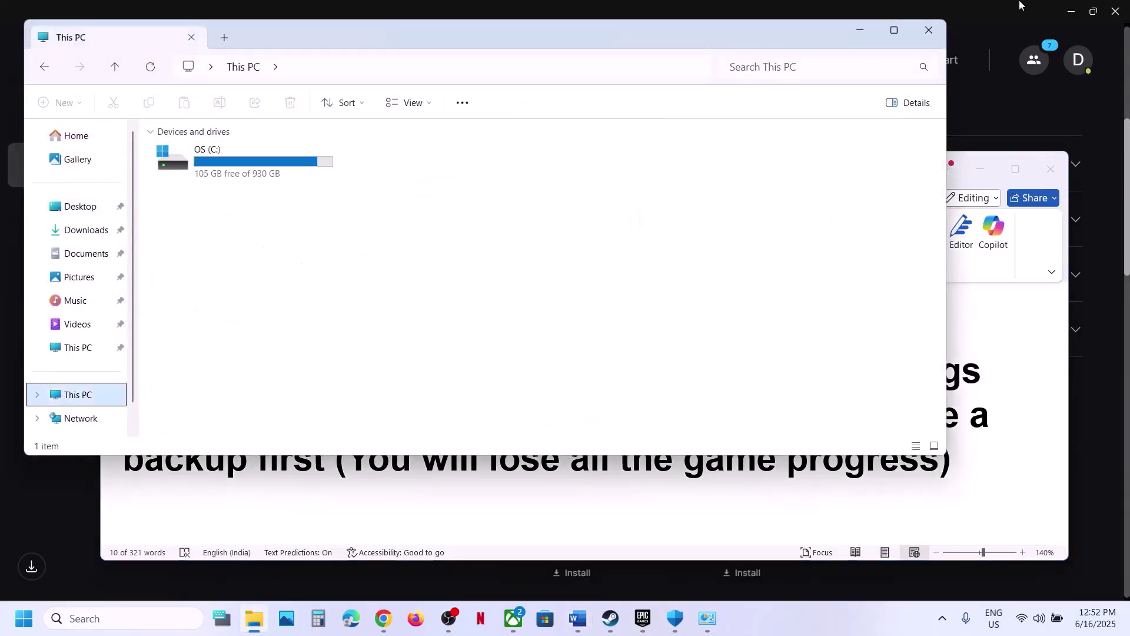
{"action": "left_click", "coordinate": [893, 30]}
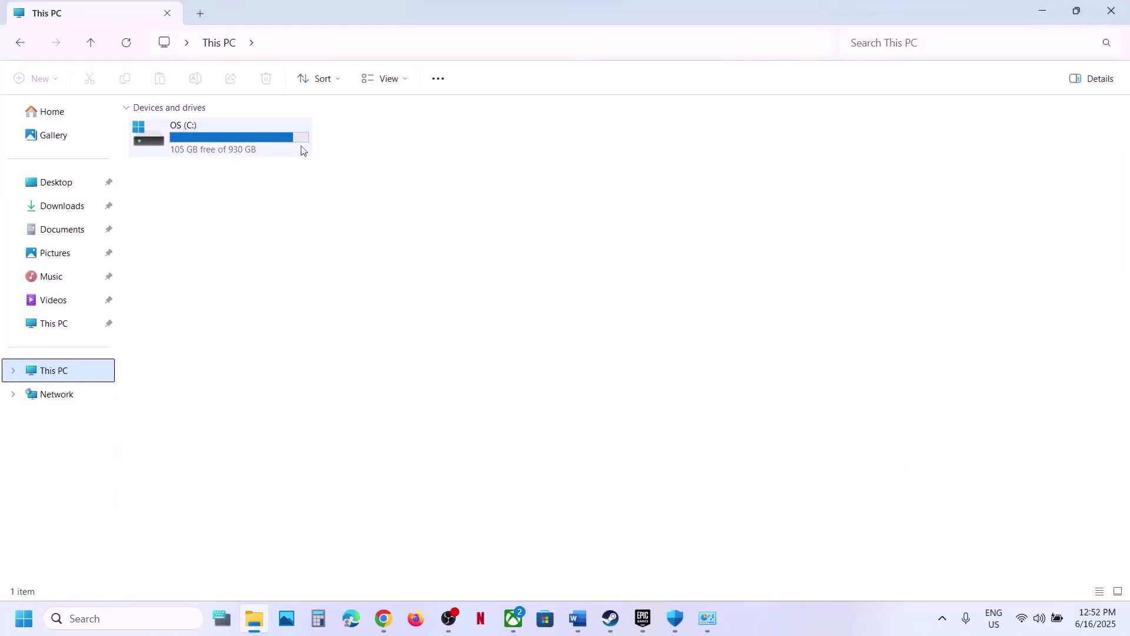
{"action": "double_click", "coordinate": [232, 151]}
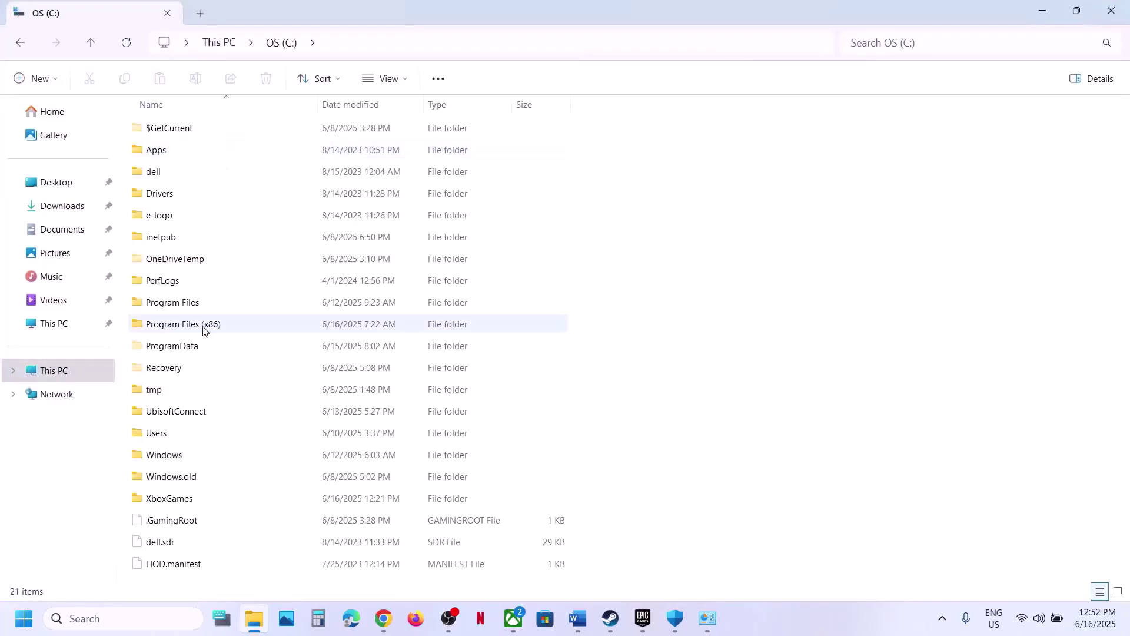
{"action": "double_click", "coordinate": [176, 434]}
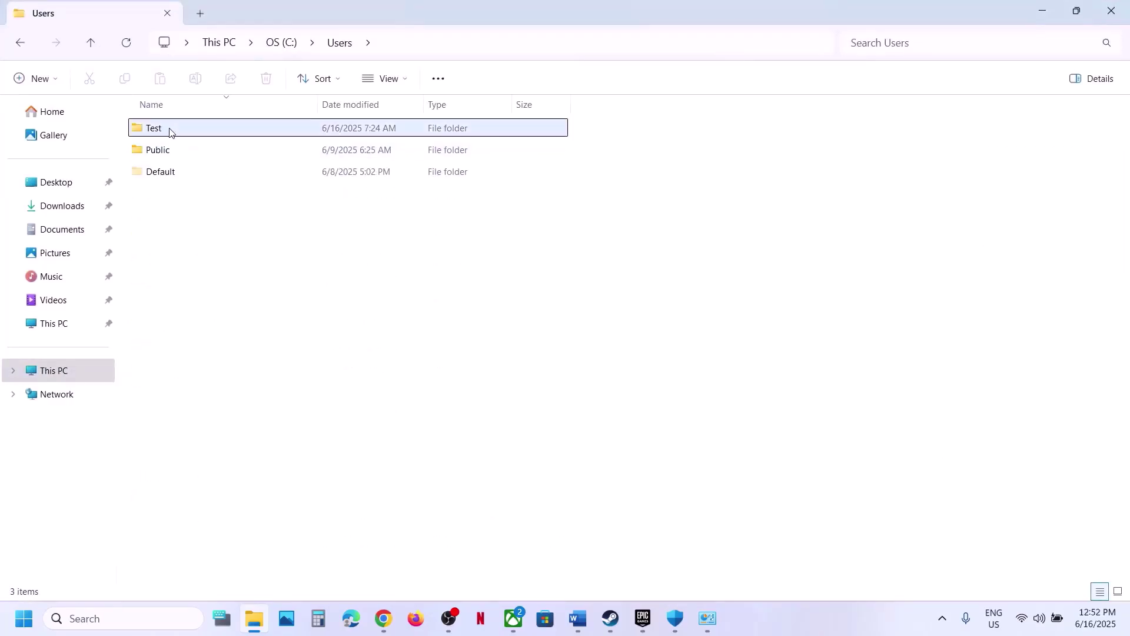
{"action": "double_click", "coordinate": [169, 130]}
Check the Hidden items display option for the AppData folder, and open AppData\Local
{"action": "left_click", "coordinate": [168, 153]}
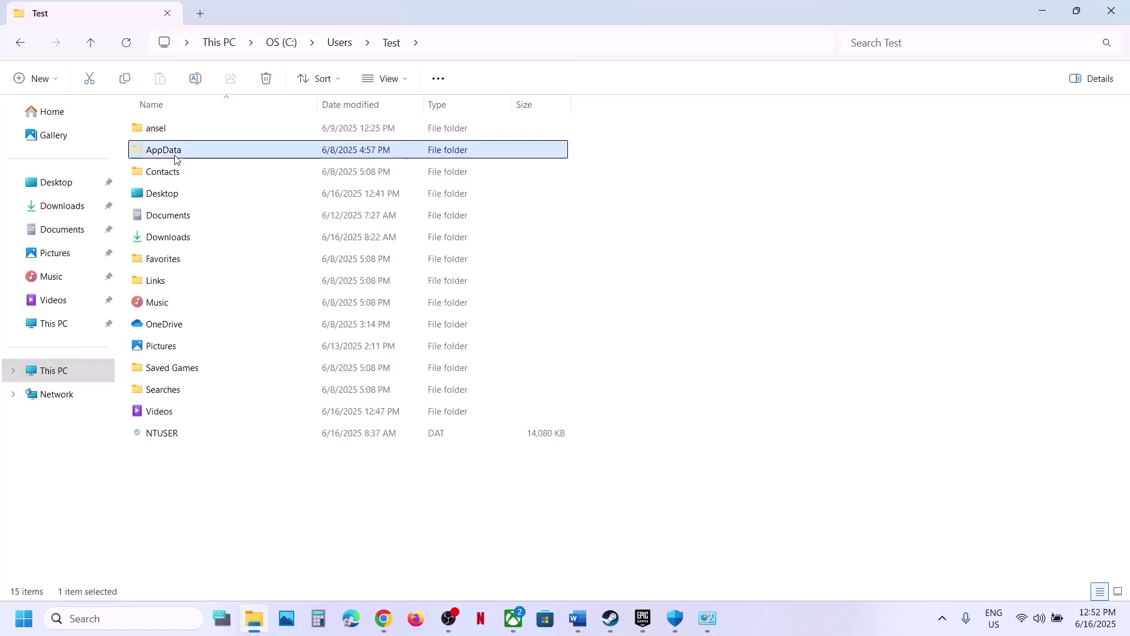
{"action": "left_click", "coordinate": [405, 83]}
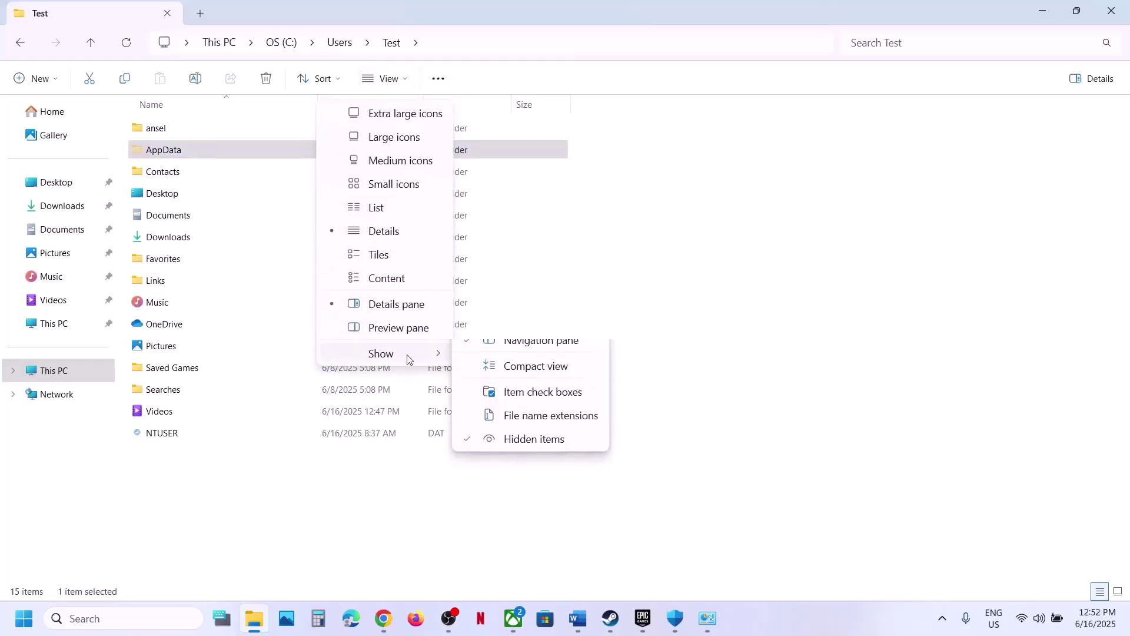
{"action": "double_click", "coordinate": [202, 152]}
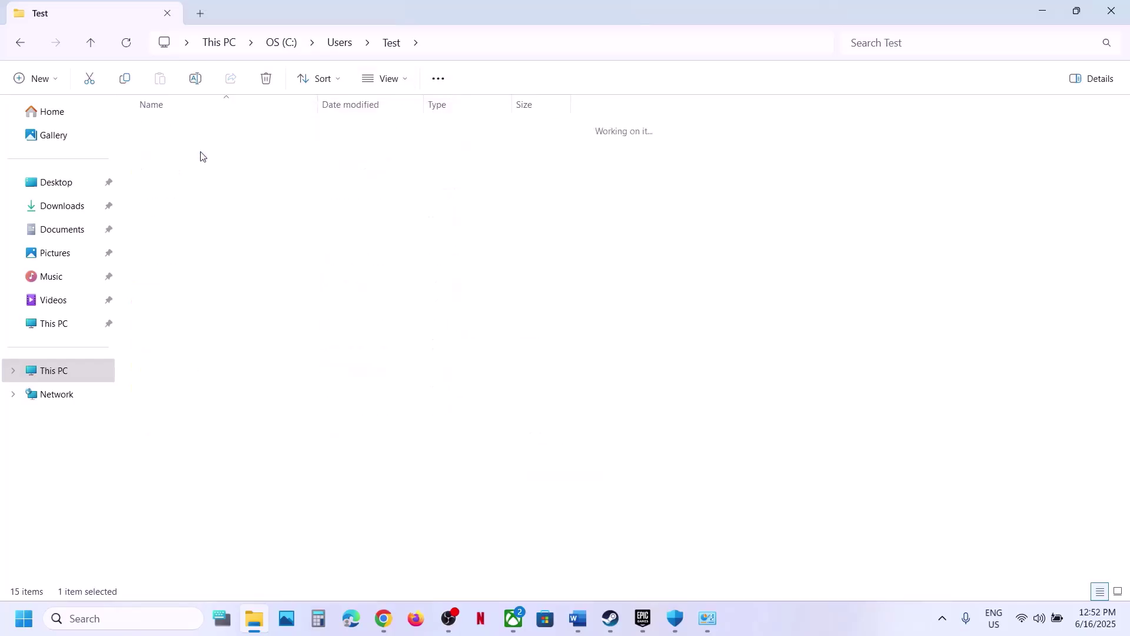
{"action": "double_click", "coordinate": [184, 134]}
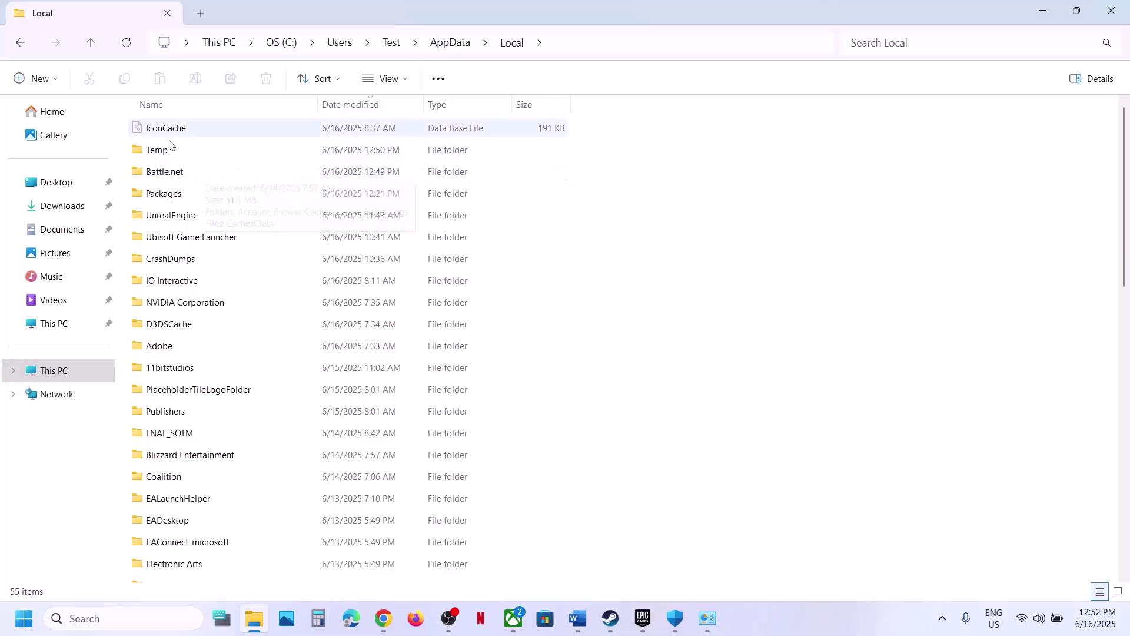
Go to Documents\My Games\Borderlands 3\Saved and select the Config folder
{"action": "left_click", "coordinate": [71, 233]}
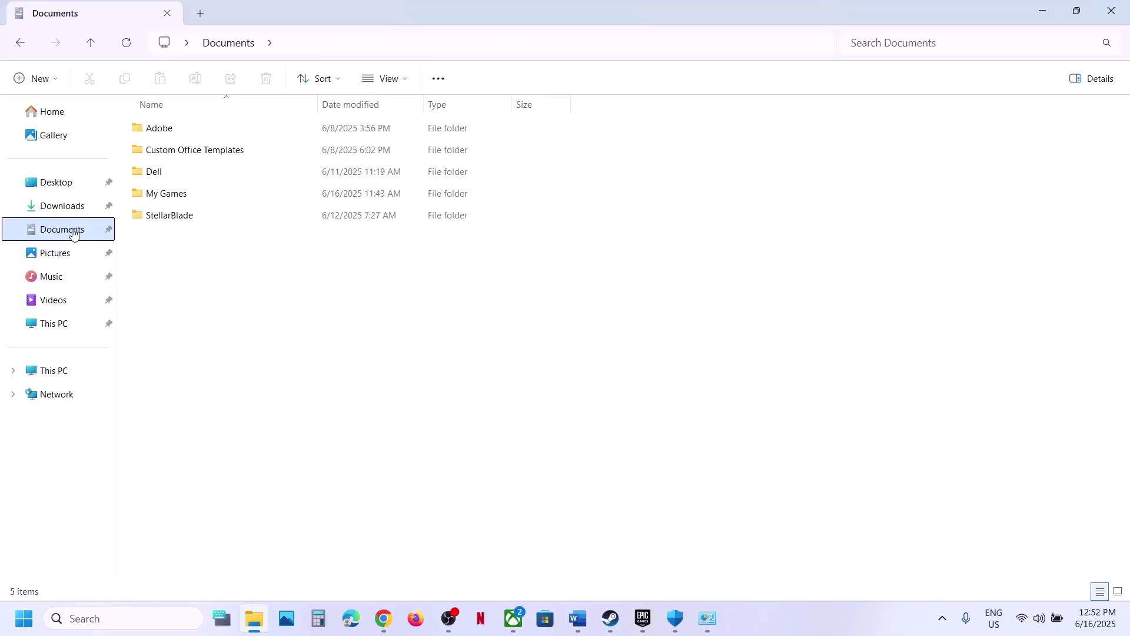
{"action": "double_click", "coordinate": [175, 193]}
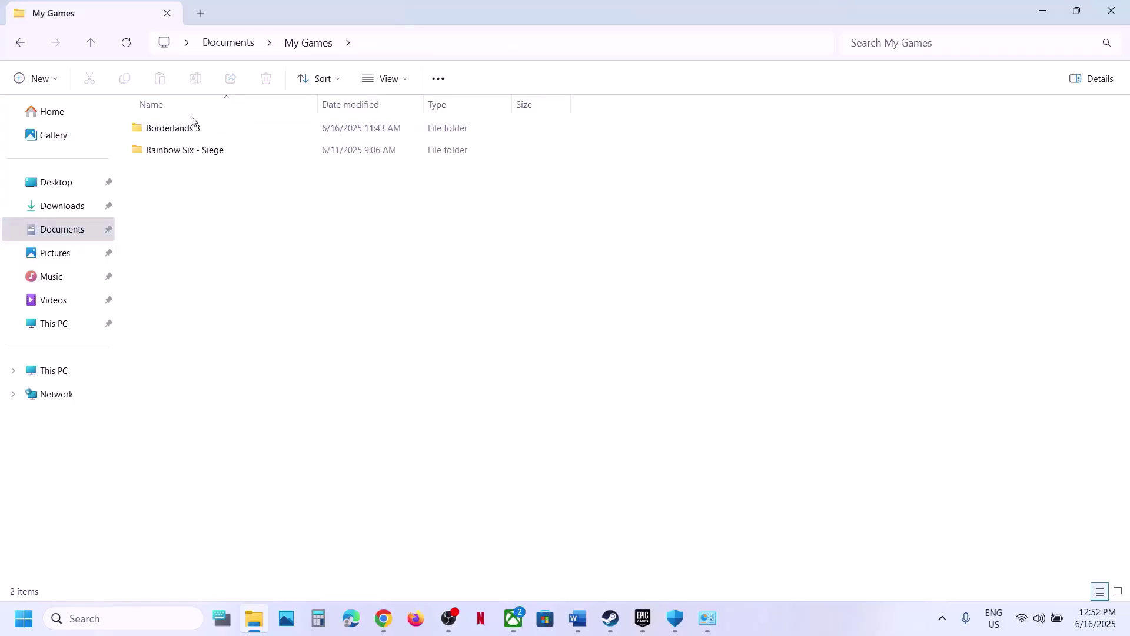
{"action": "left_click", "coordinate": [173, 126]}
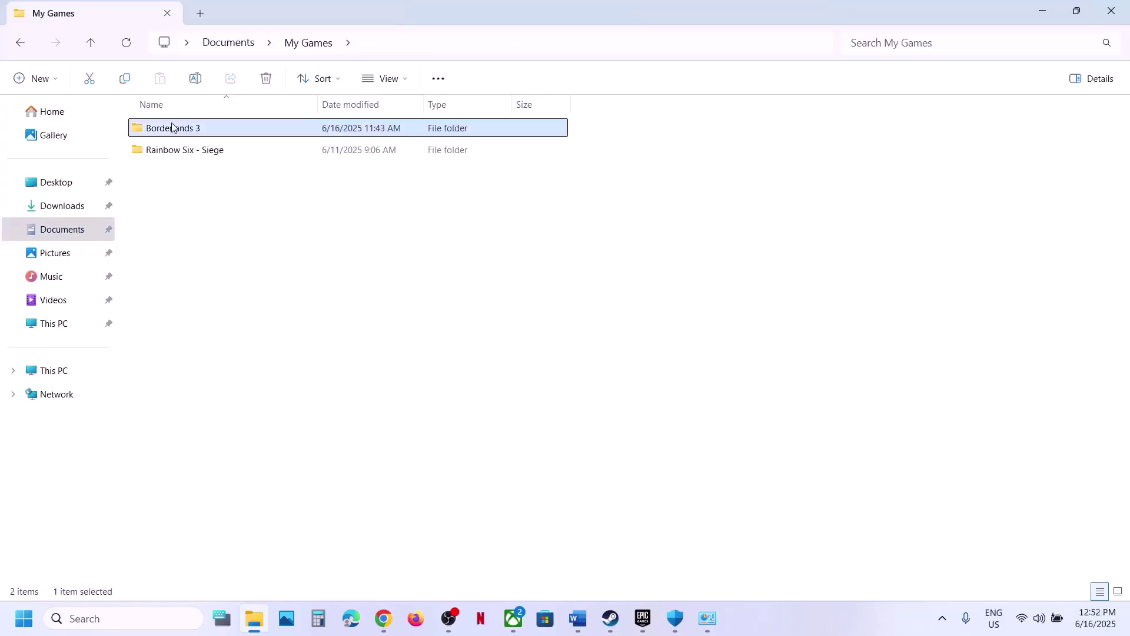
{"action": "double_click", "coordinate": [205, 136]}
{"action": "double_click", "coordinate": [205, 134]}
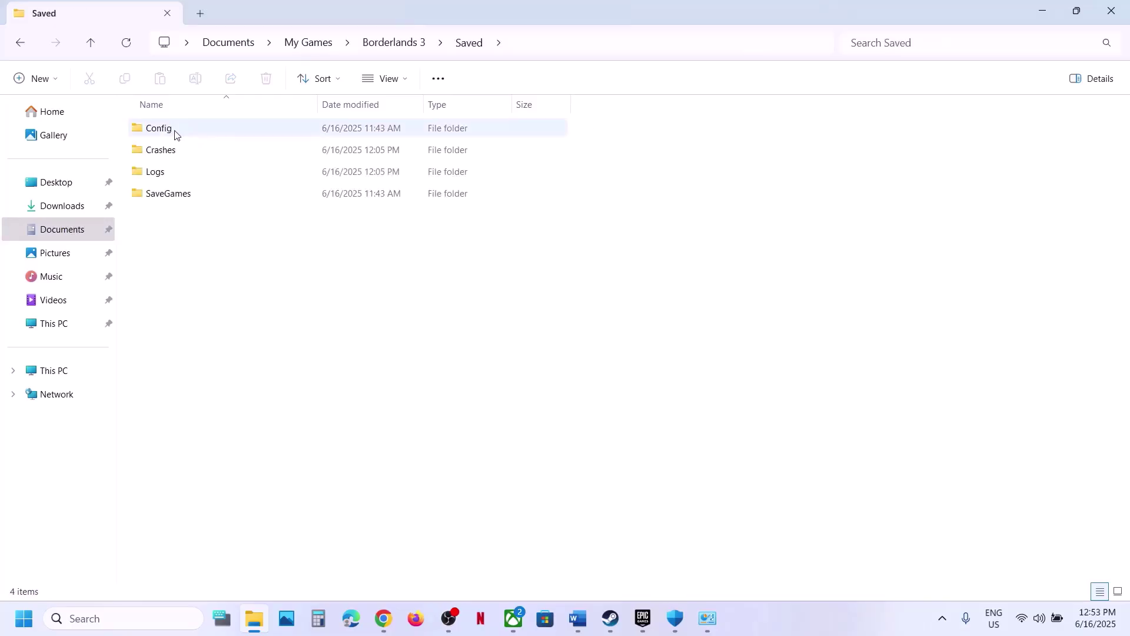
{"action": "left_click", "coordinate": [177, 133]}
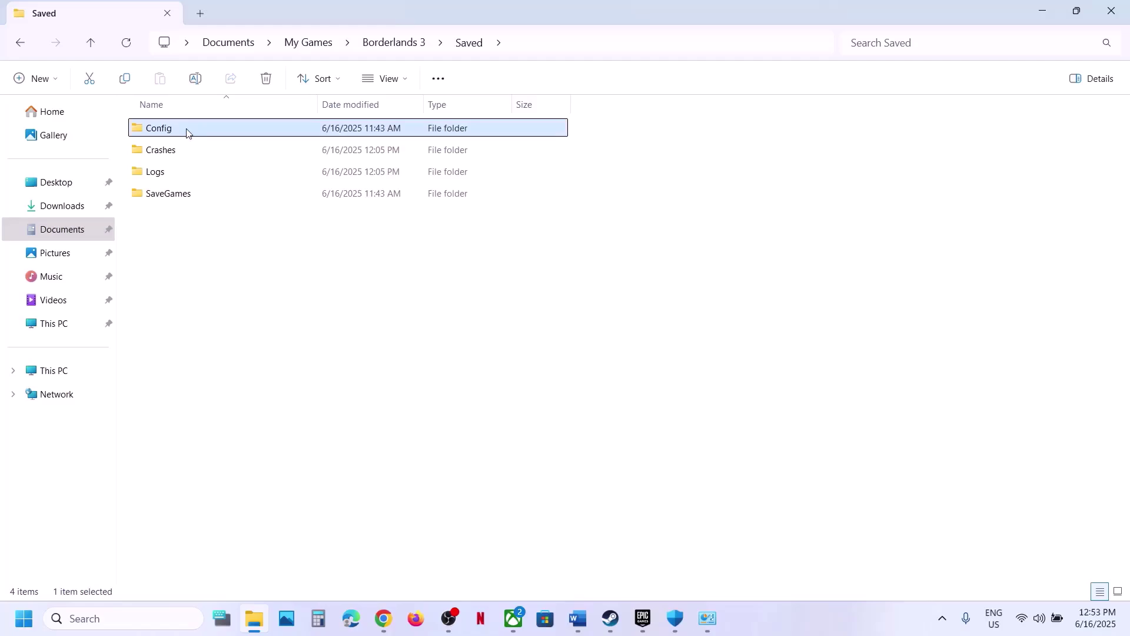
Back up the Config folder by copying it to an open spot on the desktop, and bring up the original's delete option in Saved
{"action": "right_click", "coordinate": [187, 133]}
{"action": "left_click", "coordinate": [261, 162]}
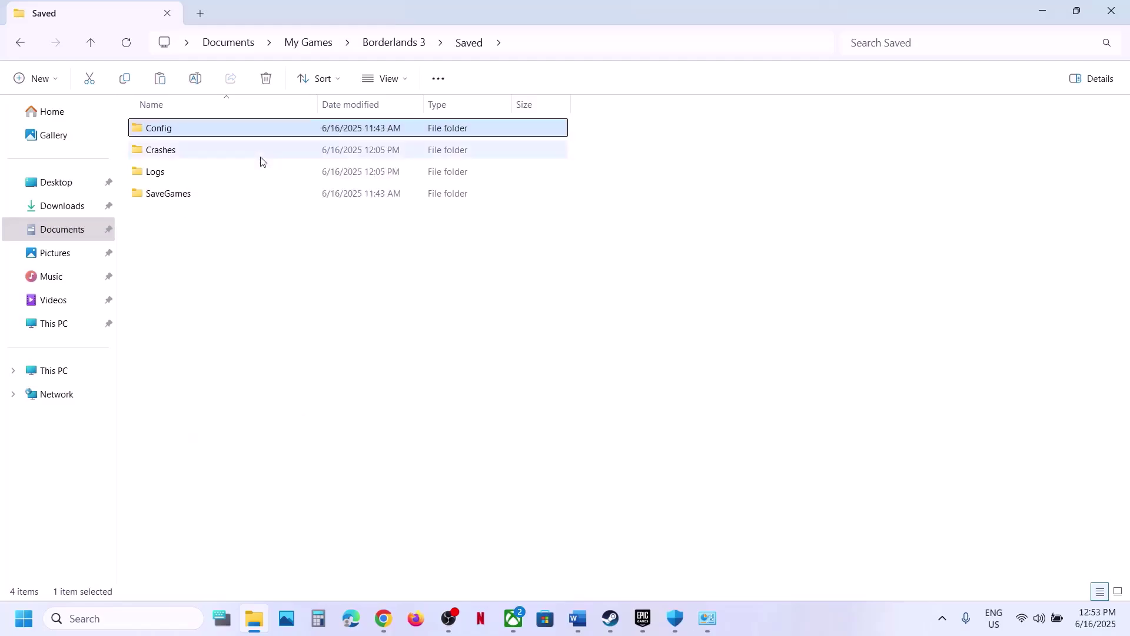
{"action": "key", "text": "super+d"}
{"action": "key", "text": "ctrl+v"}
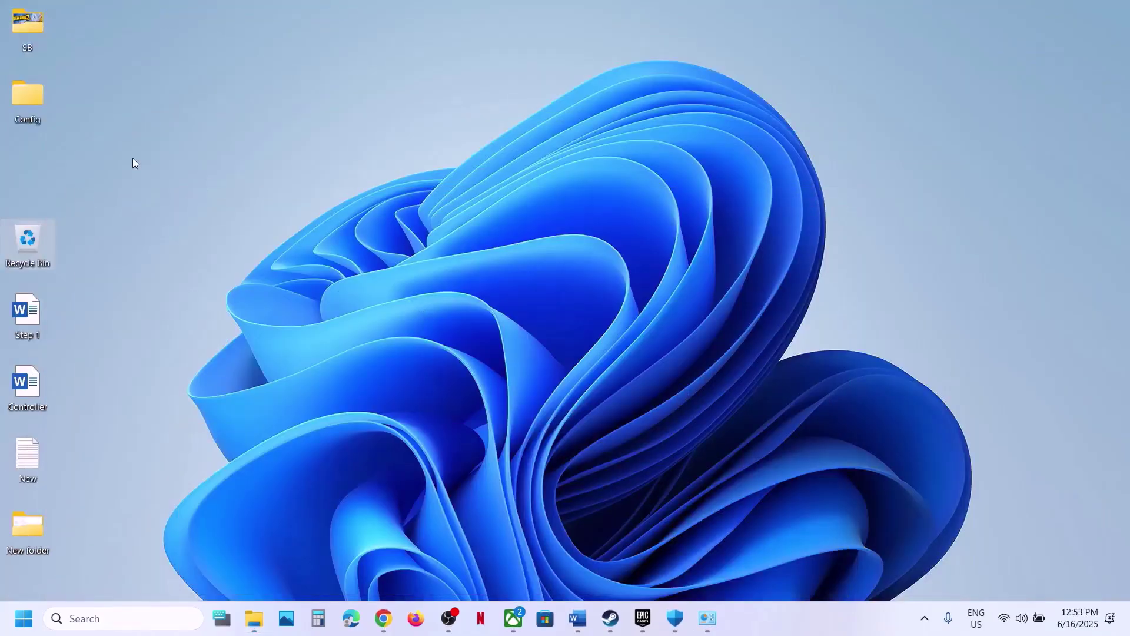
{"action": "left_click_drag", "start_coordinate": [40, 112], "coordinate": [377, 176]}
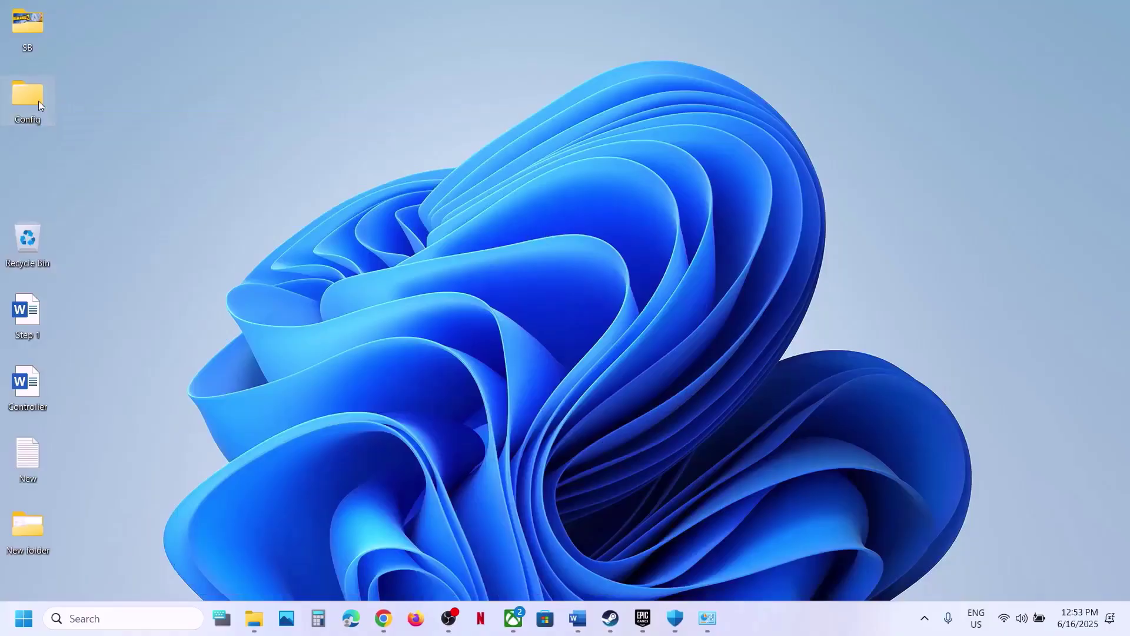
{"action": "left_click_drag", "start_coordinate": [197, 132], "coordinate": [407, 176]}
{"action": "left_click", "coordinate": [254, 618]}
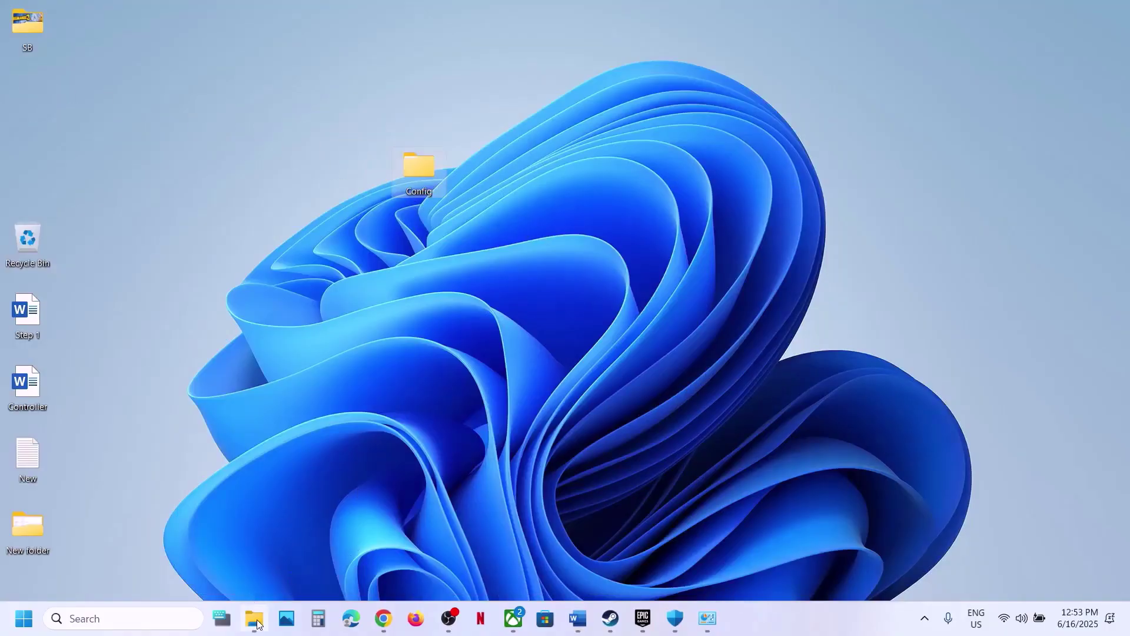
{"action": "right_click", "coordinate": [238, 135]}
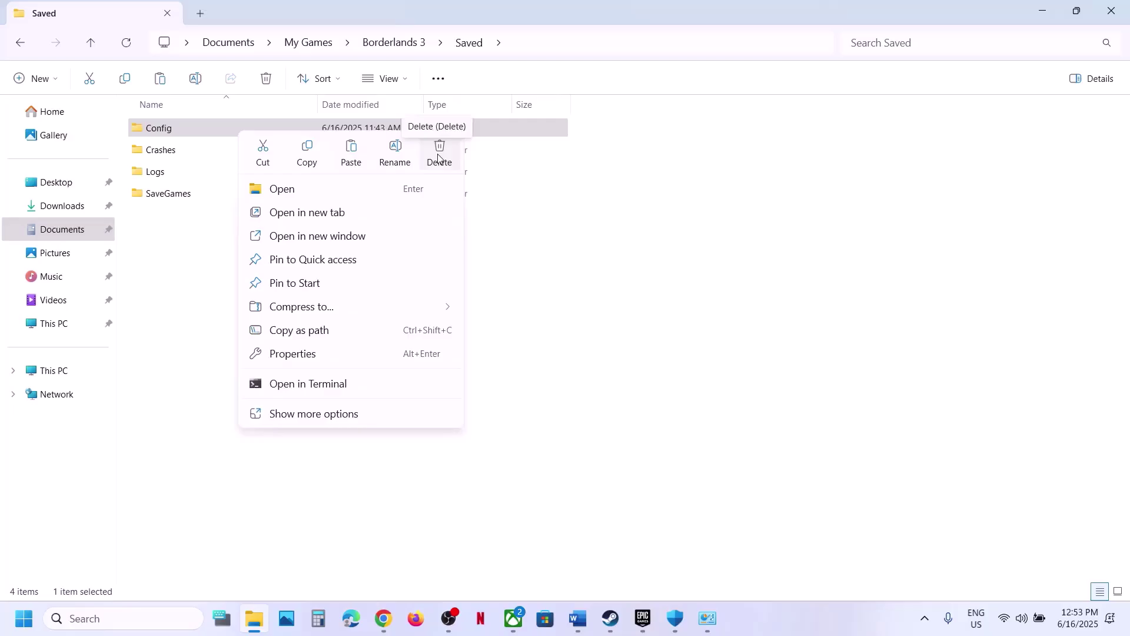
Return to the Word document and highlight the Step 8 parts on renaming save files, losing game progress, and creating a backup first
{"action": "left_click", "coordinate": [585, 622]}
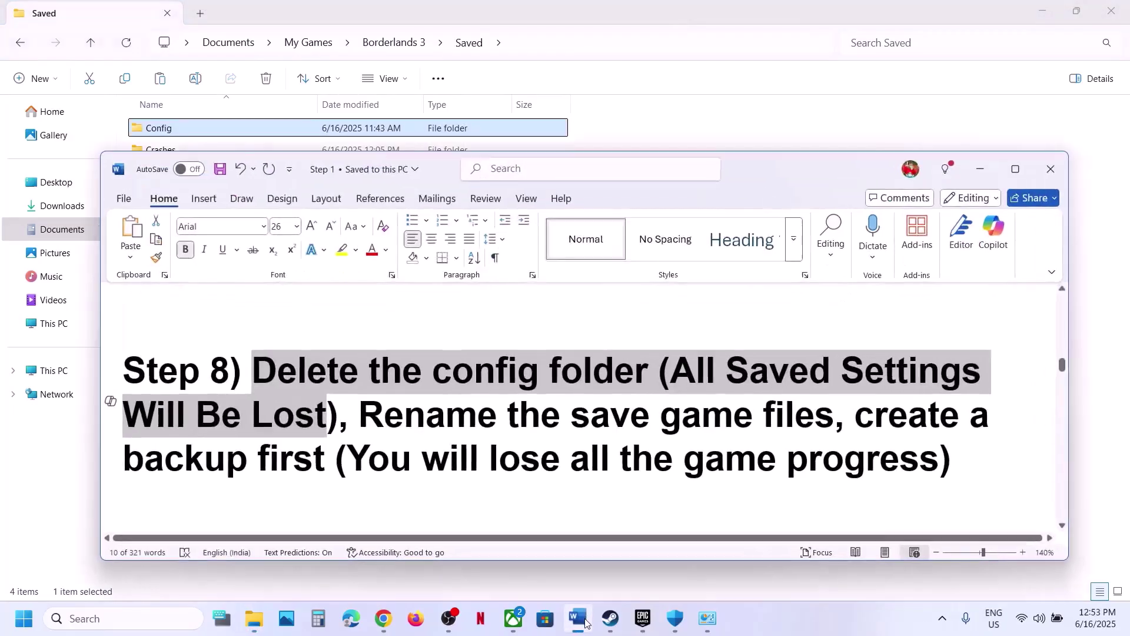
{"action": "left_click_drag", "start_coordinate": [361, 416], "coordinate": [839, 419]}
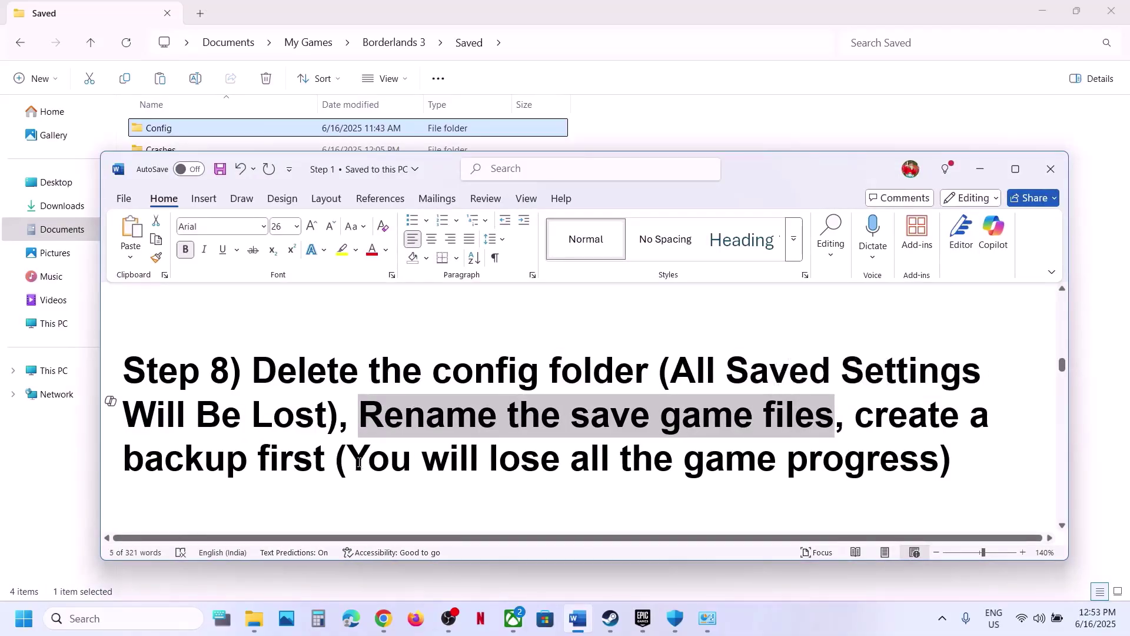
{"action": "left_click_drag", "start_coordinate": [358, 463], "coordinate": [940, 465]}
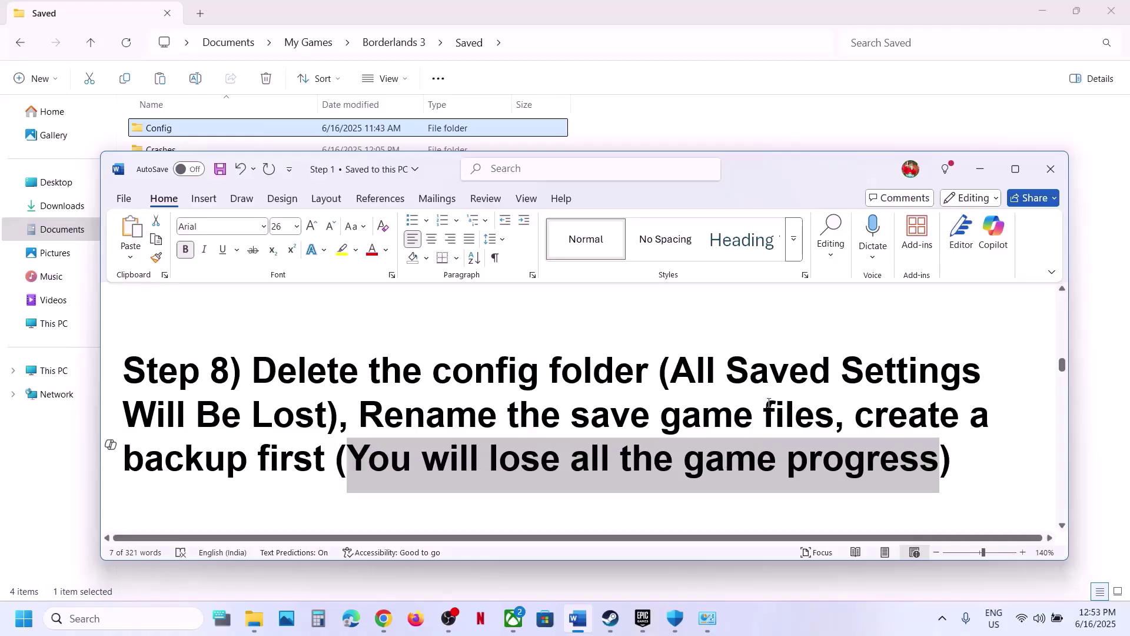
{"action": "left_click_drag", "start_coordinate": [873, 402], "coordinate": [344, 457]}
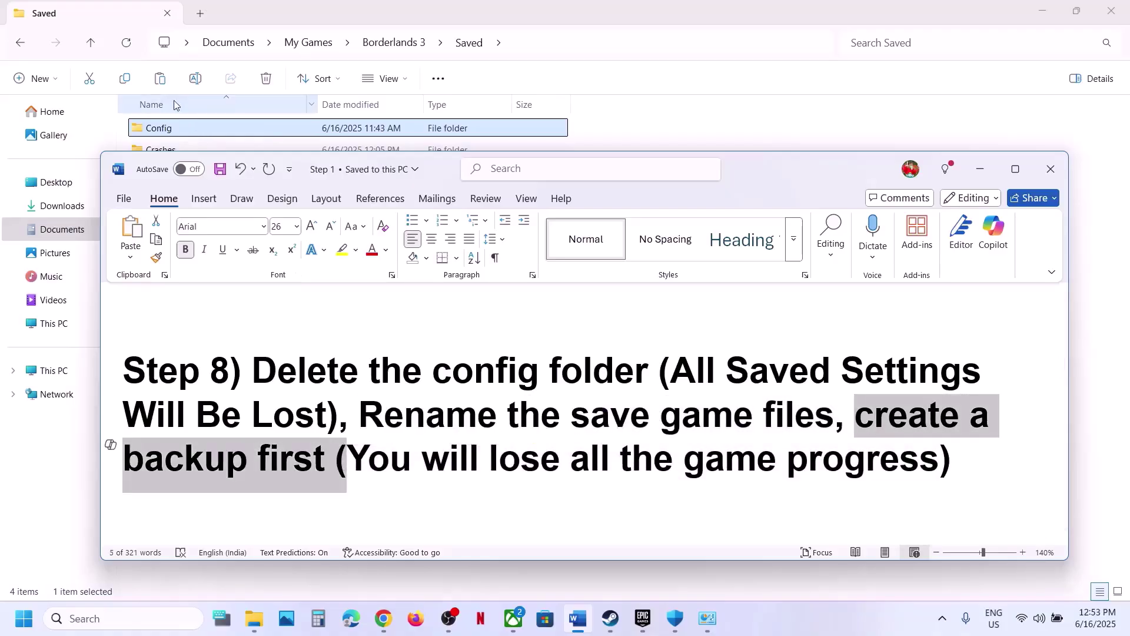
Copy the Borderlands 3 folder from Documents\My Games to the desktop and place the copy below the Config folder
{"action": "left_click", "coordinate": [58, 239]}
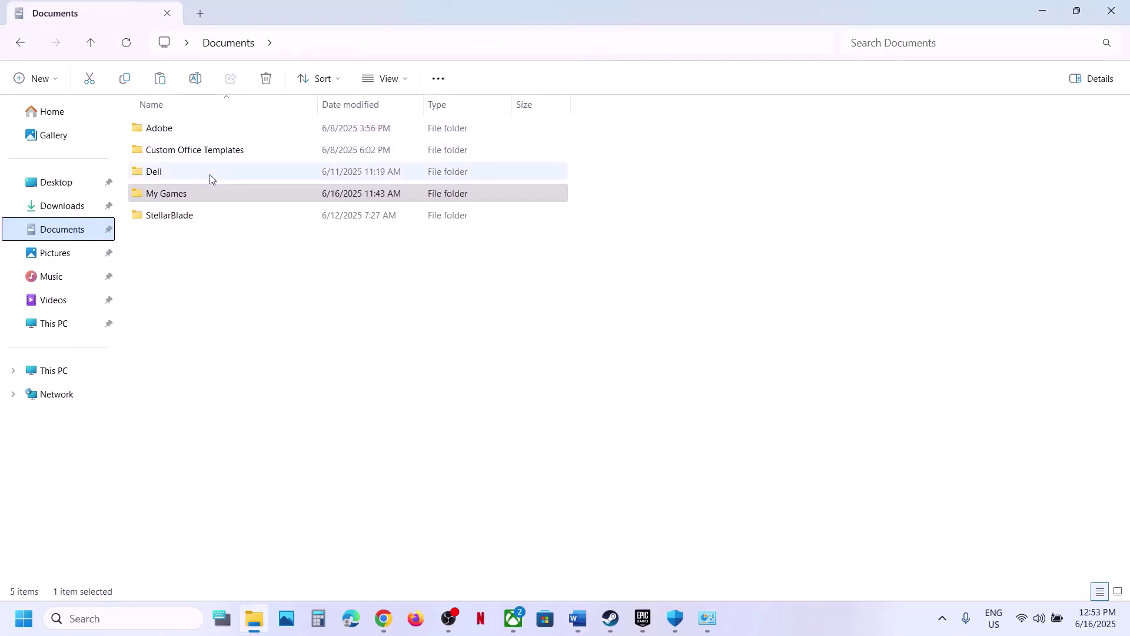
{"action": "double_click", "coordinate": [192, 193]}
{"action": "left_click", "coordinate": [201, 128]}
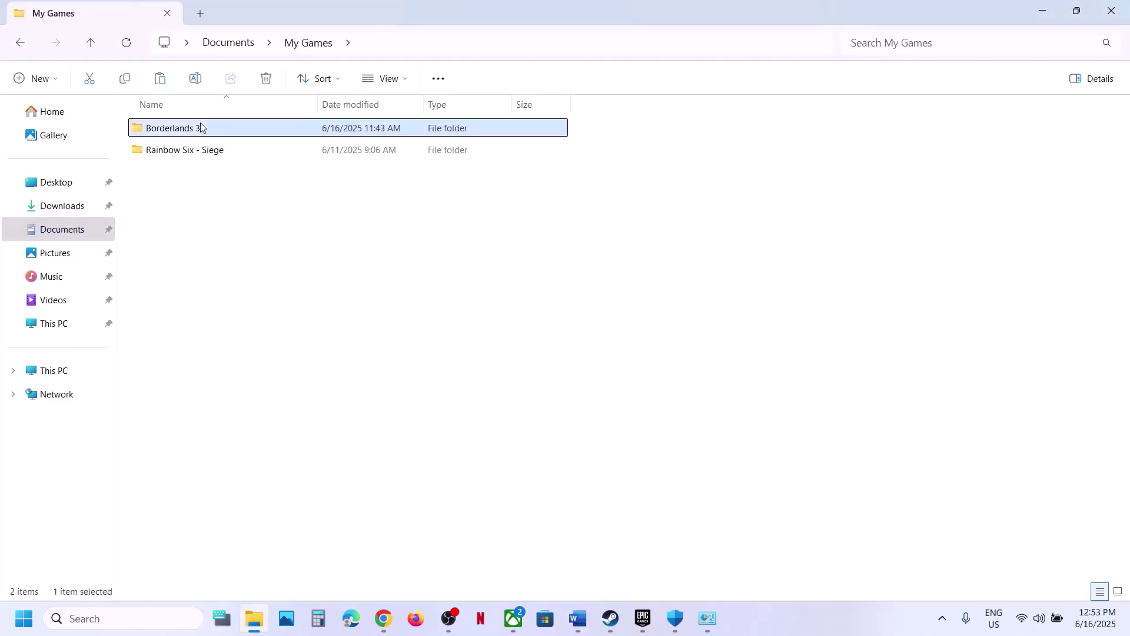
{"action": "right_click", "coordinate": [202, 127]}
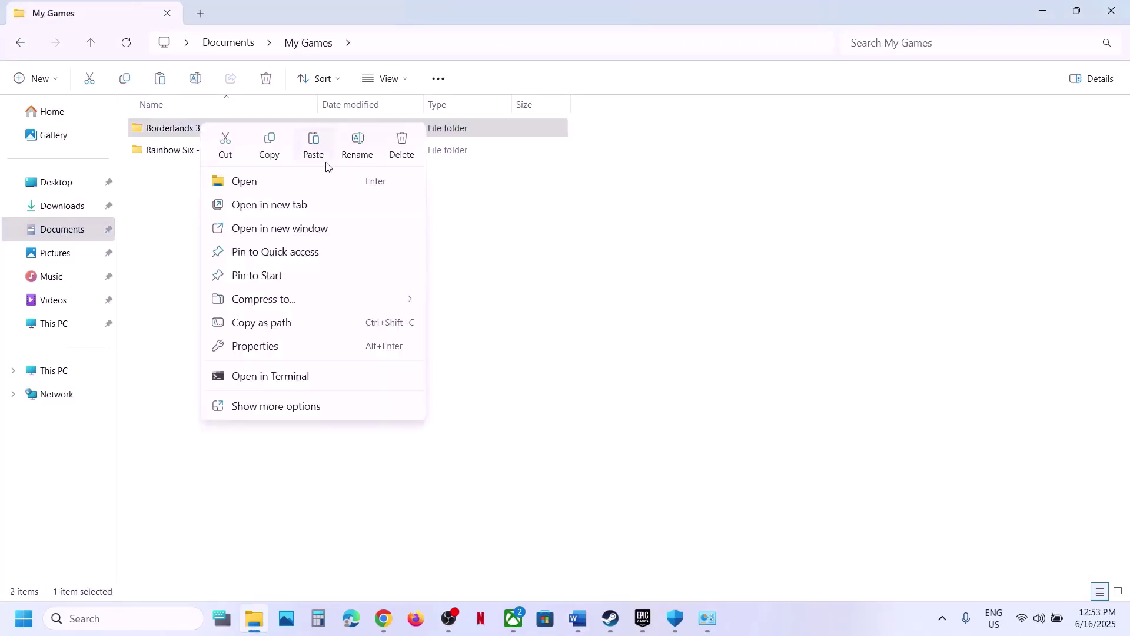
{"action": "left_click", "coordinate": [268, 146]}
{"action": "key", "text": "super+d"}
{"action": "key", "text": "ctrl+v"}
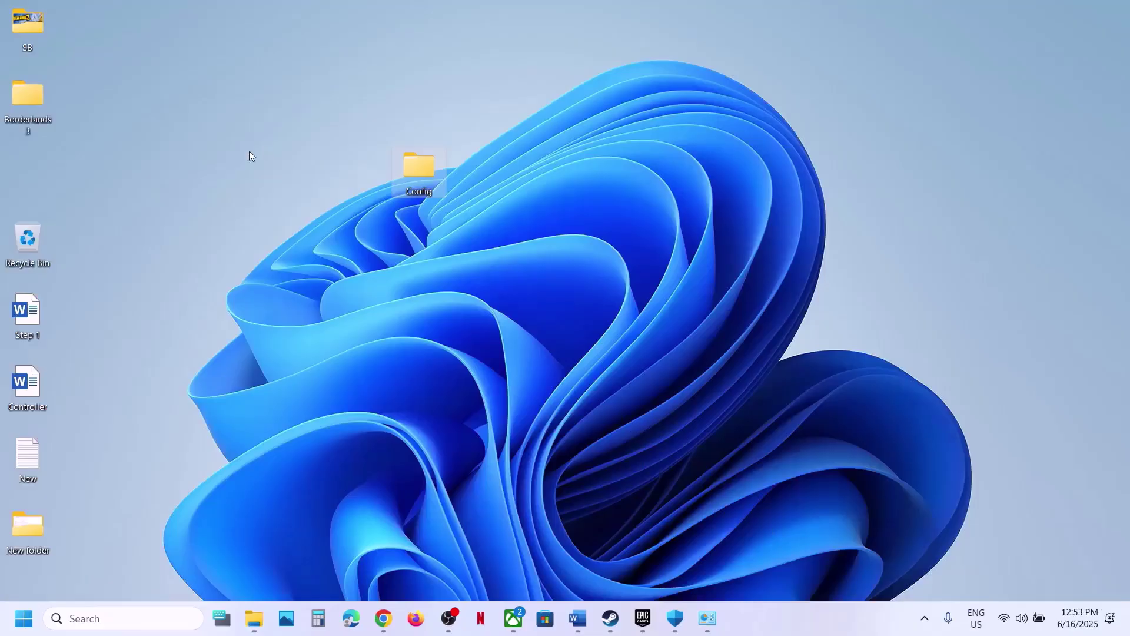
{"action": "left_click_drag", "start_coordinate": [10, 107], "coordinate": [209, 154]}
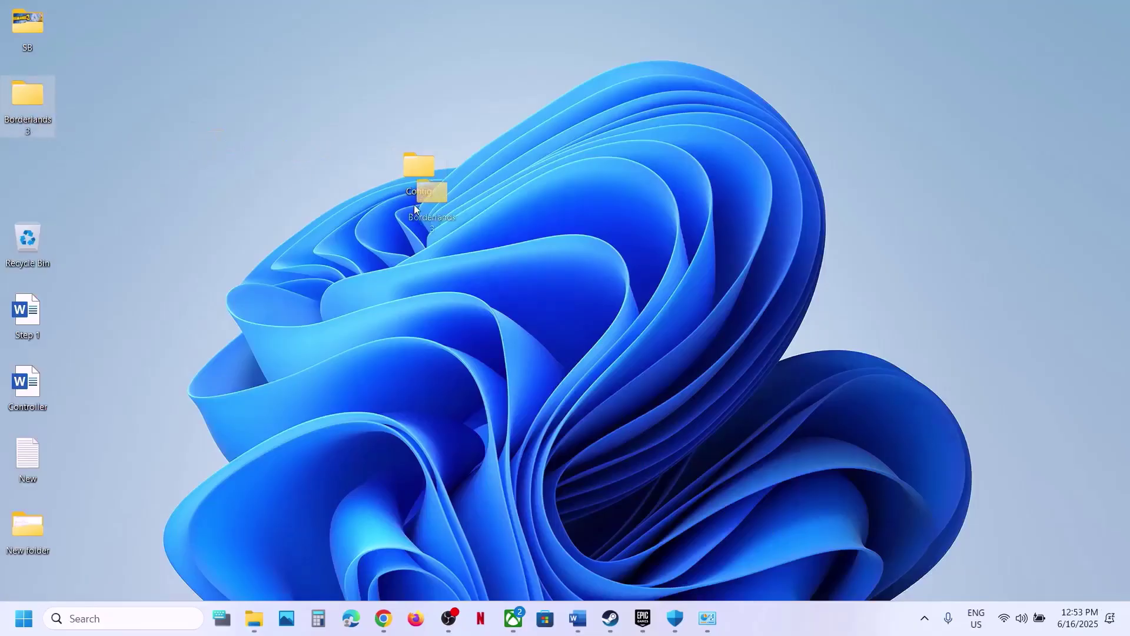
{"action": "left_click_drag", "start_coordinate": [415, 204], "coordinate": [373, 223]}
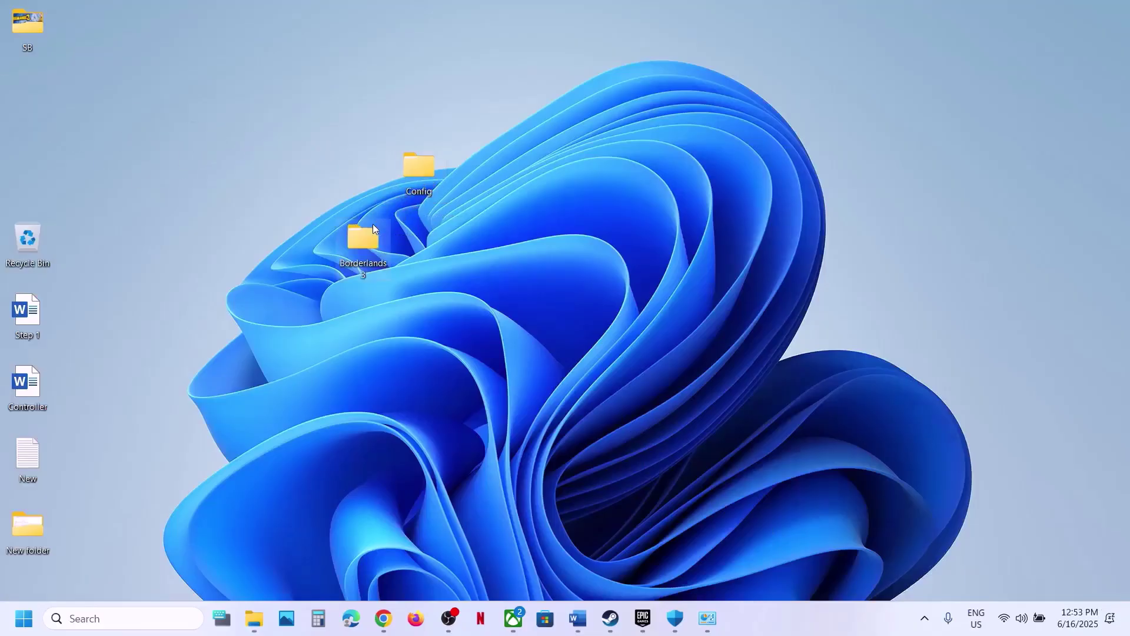
Return to Documents\My Games in File Explorer and rename the Borderlands 3 folder to "Borderlands 3.old"
{"action": "left_click", "coordinate": [255, 619]}
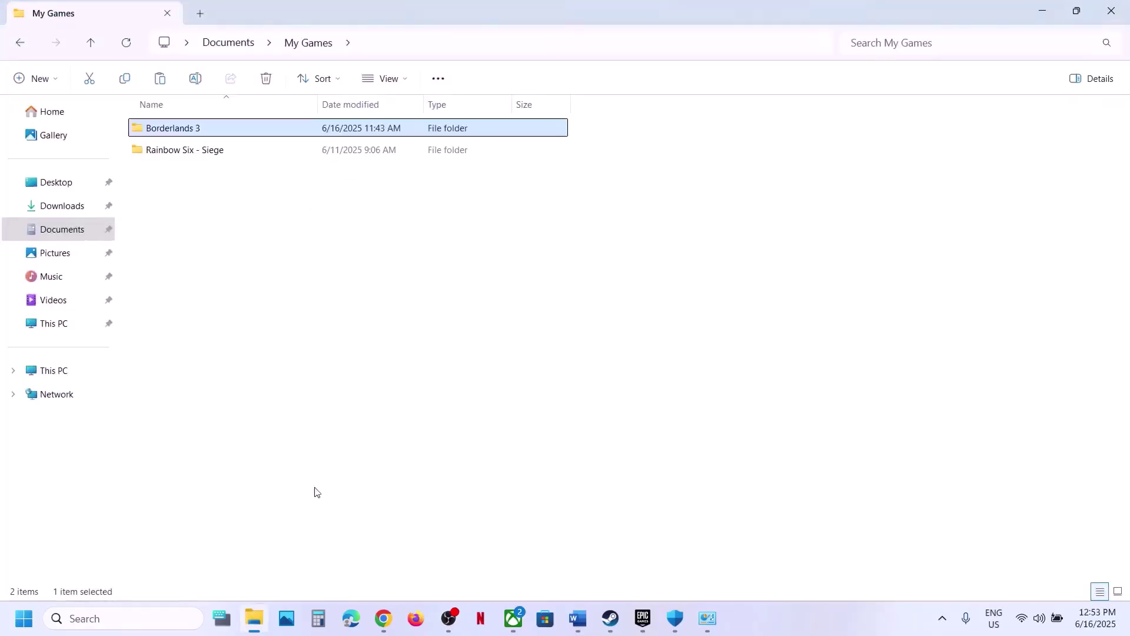
{"action": "right_click", "coordinate": [196, 130]}
{"action": "left_click", "coordinate": [351, 145]}
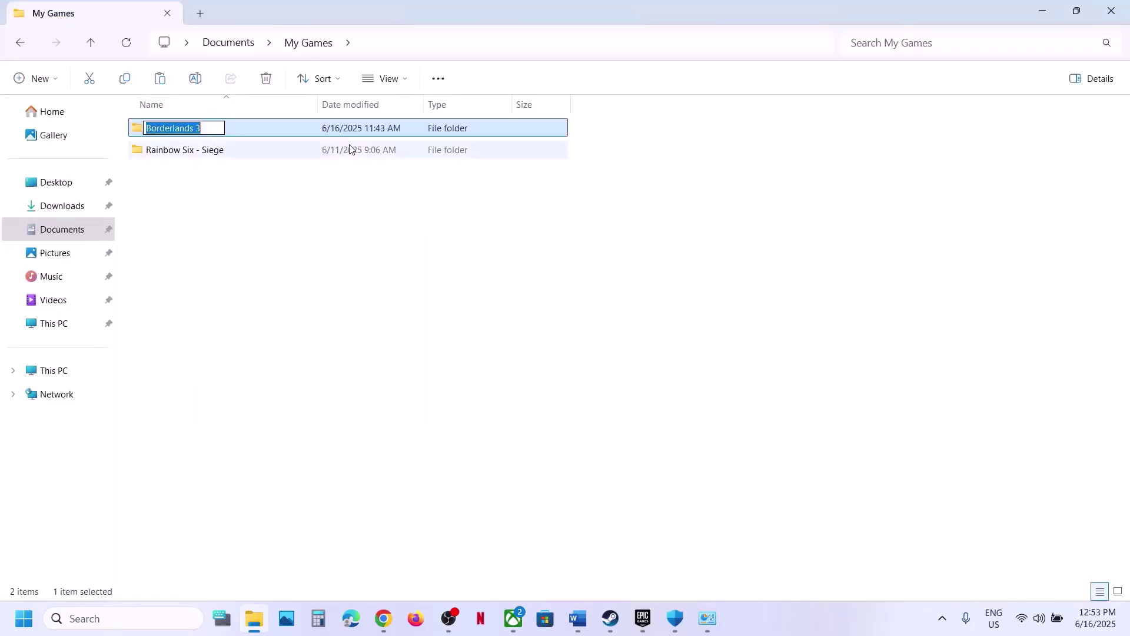
{"action": "left_click", "coordinate": [210, 133]}
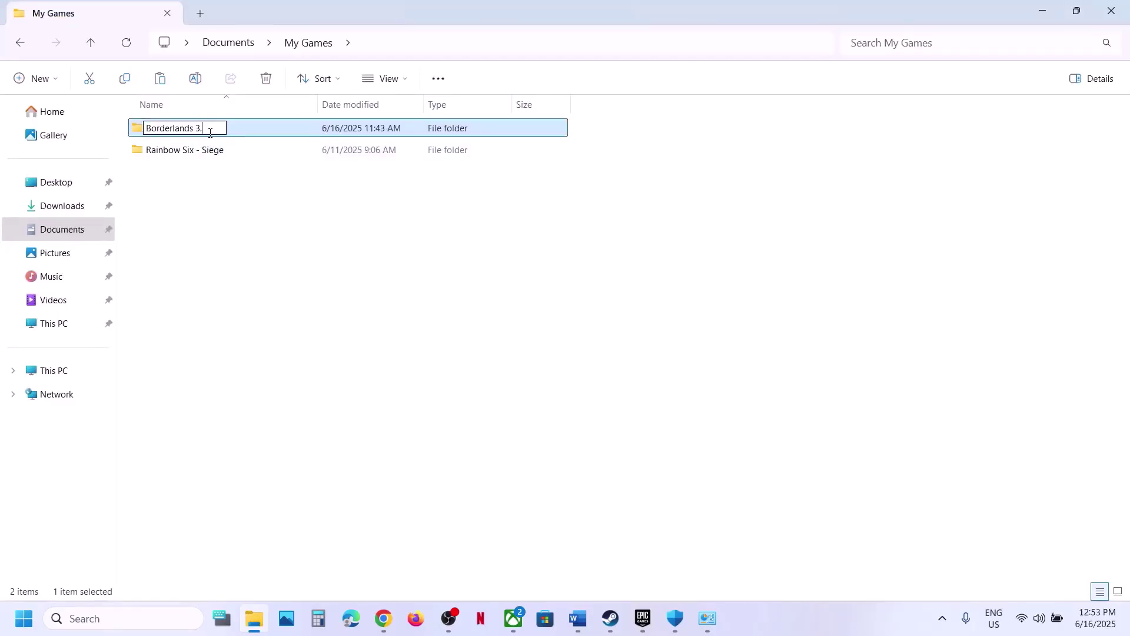
{"action": "left_click", "coordinate": [558, 442]}
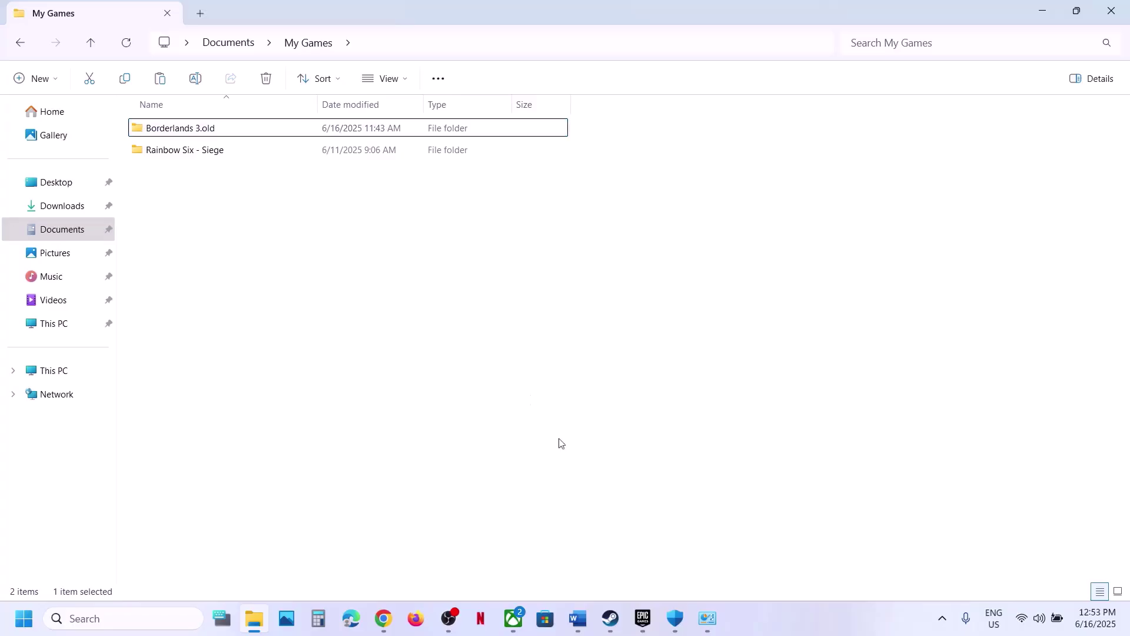
Switch briefly to Steam and return to the Word document to read the Step 9 text about updating the Epic Games Launcher
{"action": "left_click", "coordinate": [609, 618]}
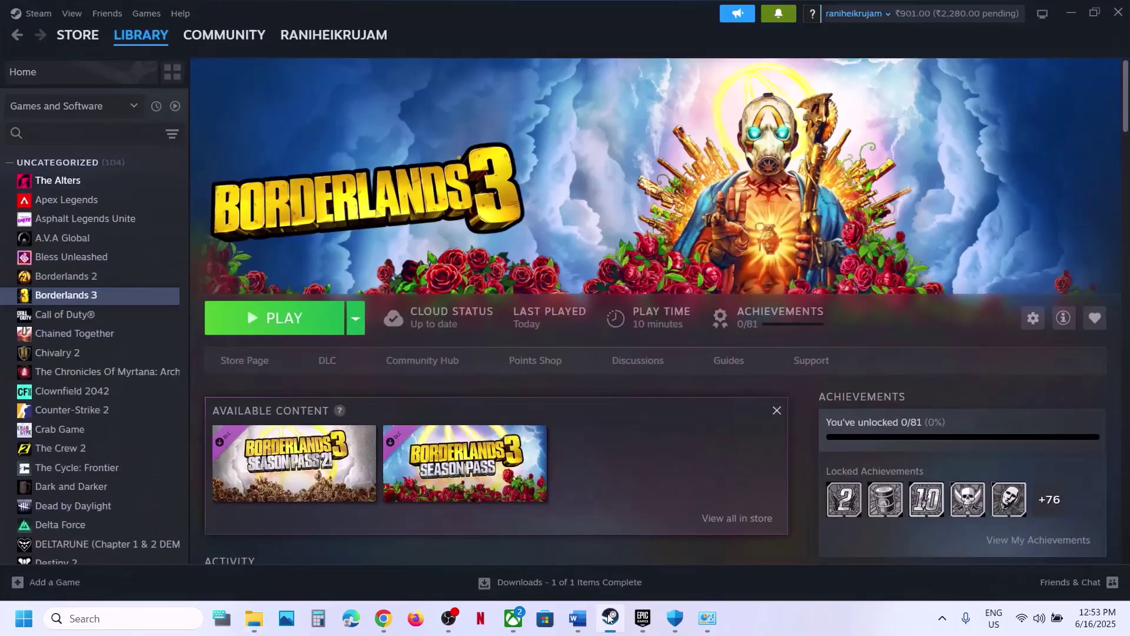
{"action": "left_click", "coordinate": [577, 618]}
{"action": "scroll", "coordinate": [456, 414], "scroll_direction": "down", "scroll_amount": 1}
{"action": "scroll", "coordinate": [457, 414], "scroll_direction": "down", "scroll_amount": 3}
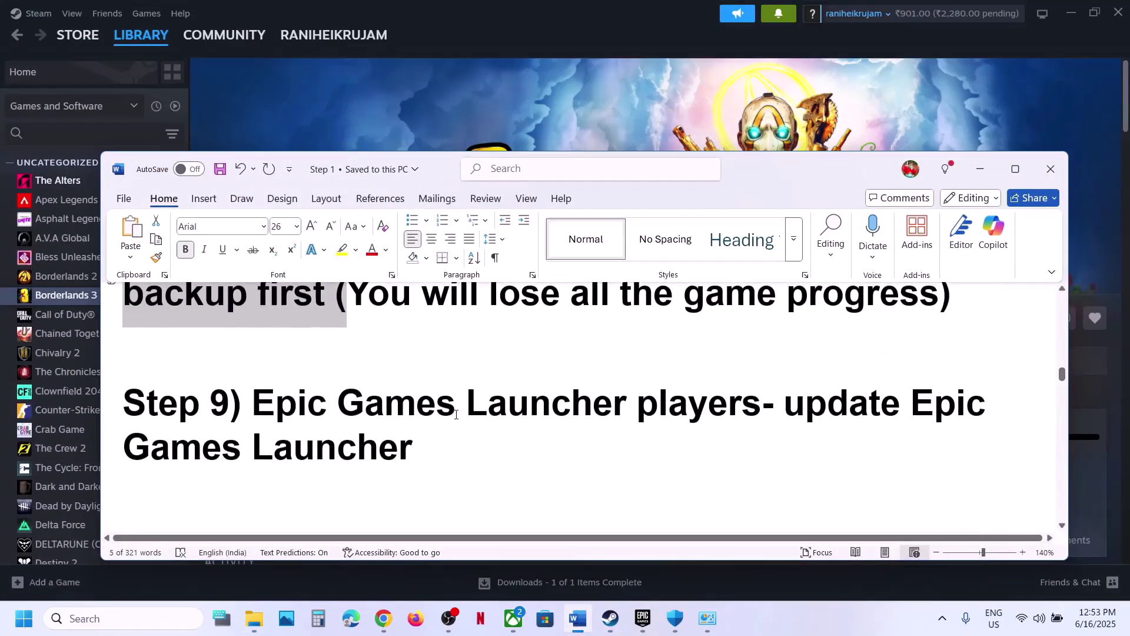
{"action": "left_click_drag", "start_coordinate": [271, 407], "coordinate": [785, 407]}
{"action": "left_click", "coordinate": [784, 407]}
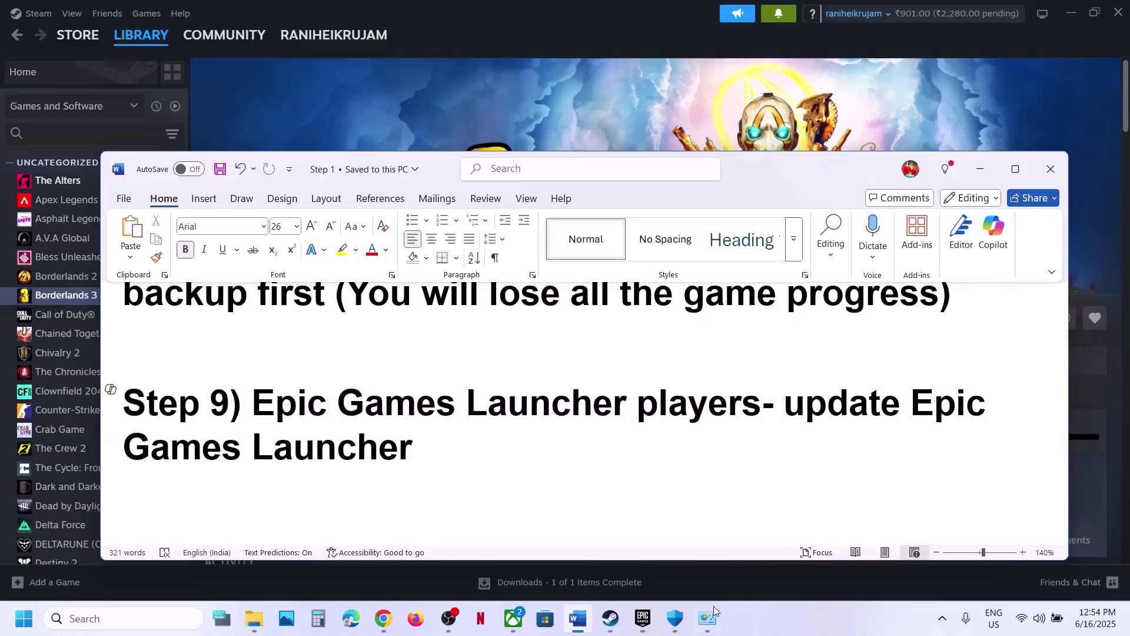
Switch to the Epic Games Launcher and open its settings to check for the updater service installation option
{"action": "left_click", "coordinate": [644, 621]}
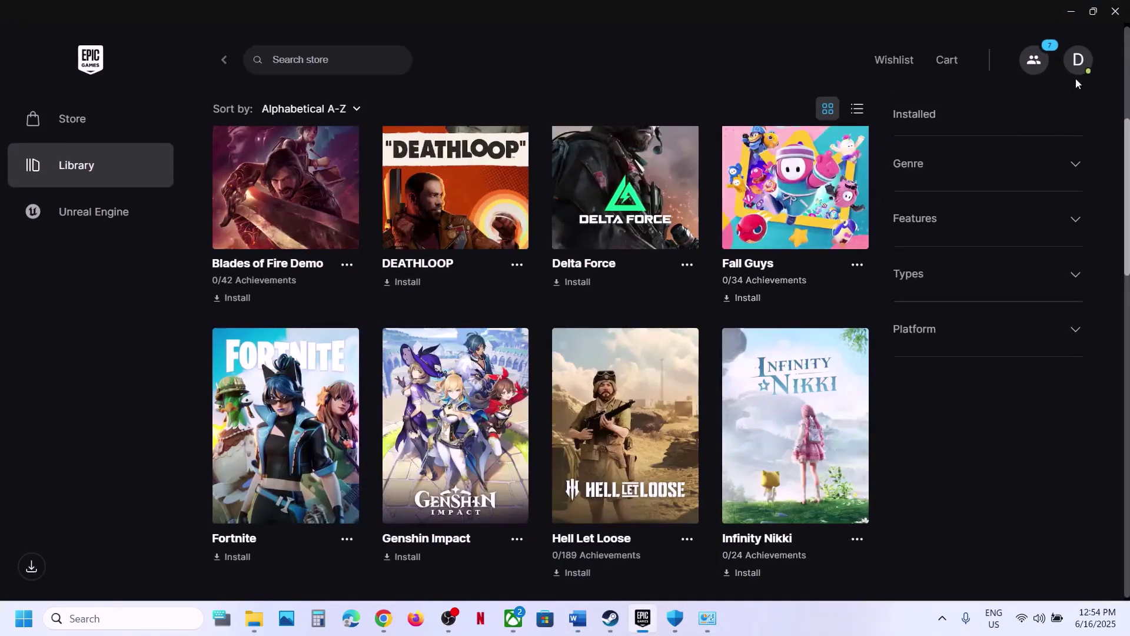
{"action": "left_click", "coordinate": [1078, 65]}
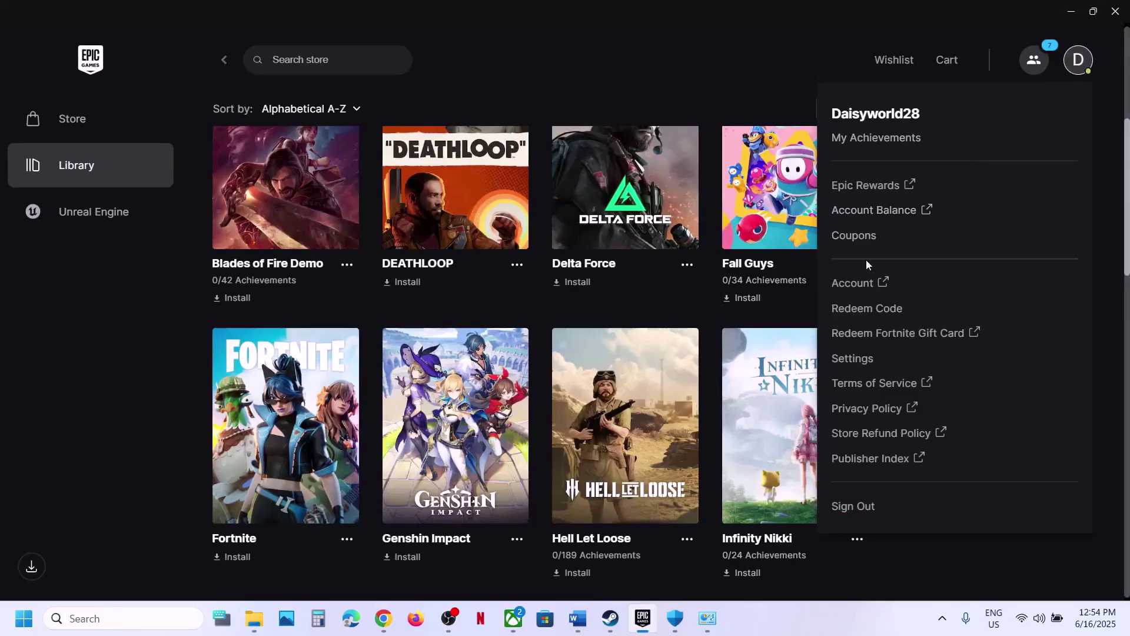
{"action": "left_click", "coordinate": [863, 360]}
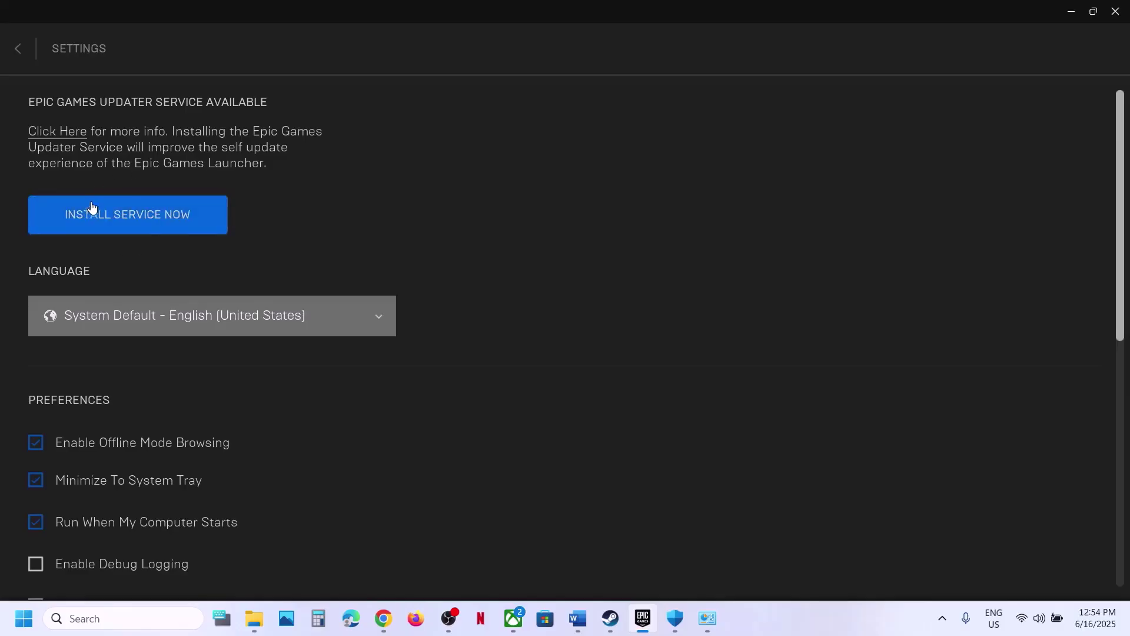
Minimize the Epic Games Launcher and highlight the beginning of the Step 10 text about exiting Steam Beta in the Word document
{"action": "left_click", "coordinate": [1071, 11]}
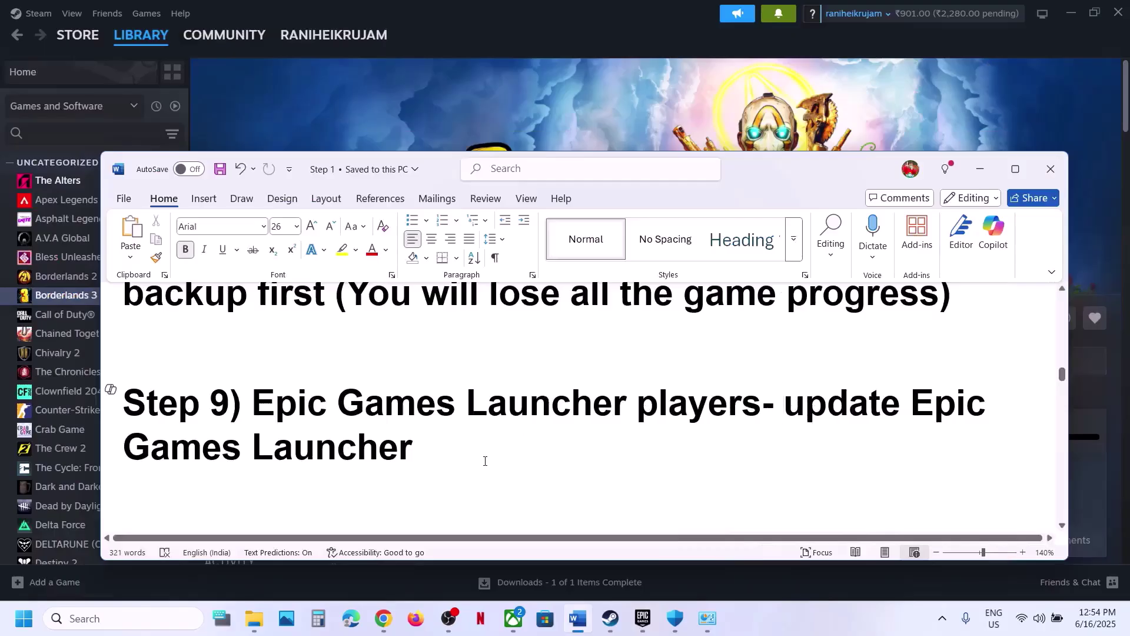
{"action": "scroll", "coordinate": [485, 461], "scroll_direction": "down", "scroll_amount": 4}
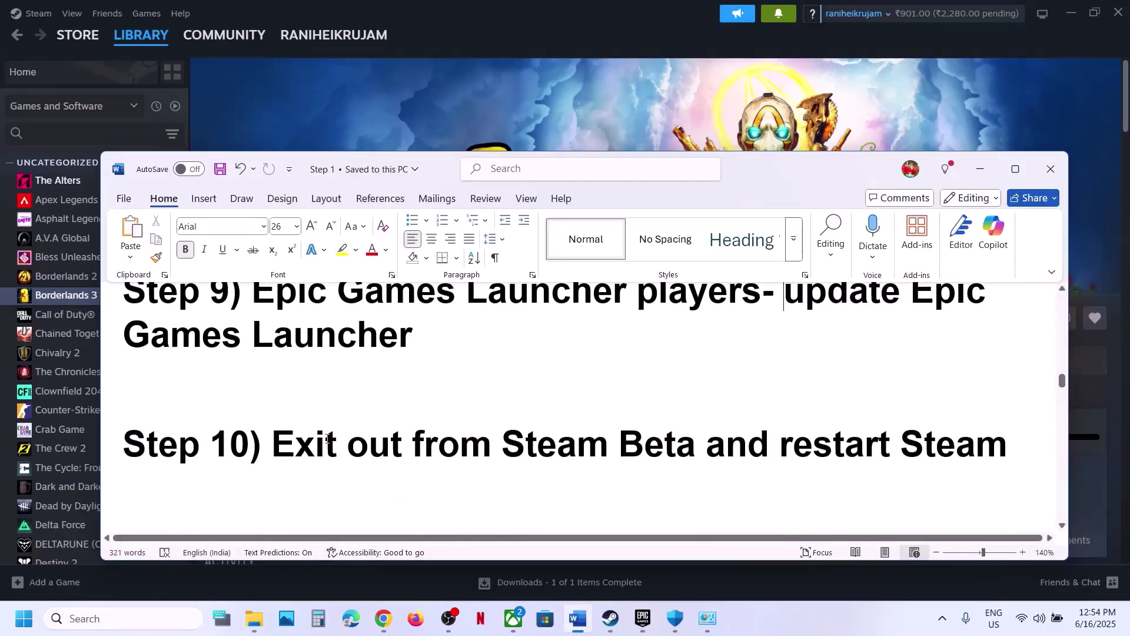
{"action": "left_click_drag", "start_coordinate": [294, 439], "coordinate": [759, 401]}
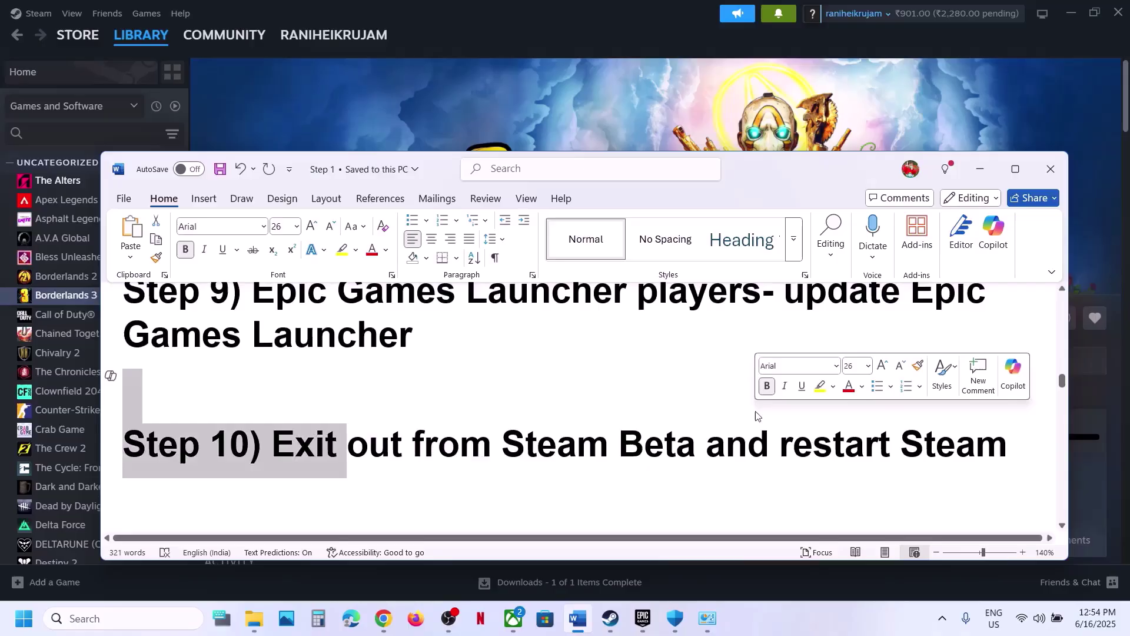
Switch to Steam, set Client Beta Participation to "No beta chosen" in the Interface settings, and close the settings
{"action": "left_click", "coordinate": [598, 111]}
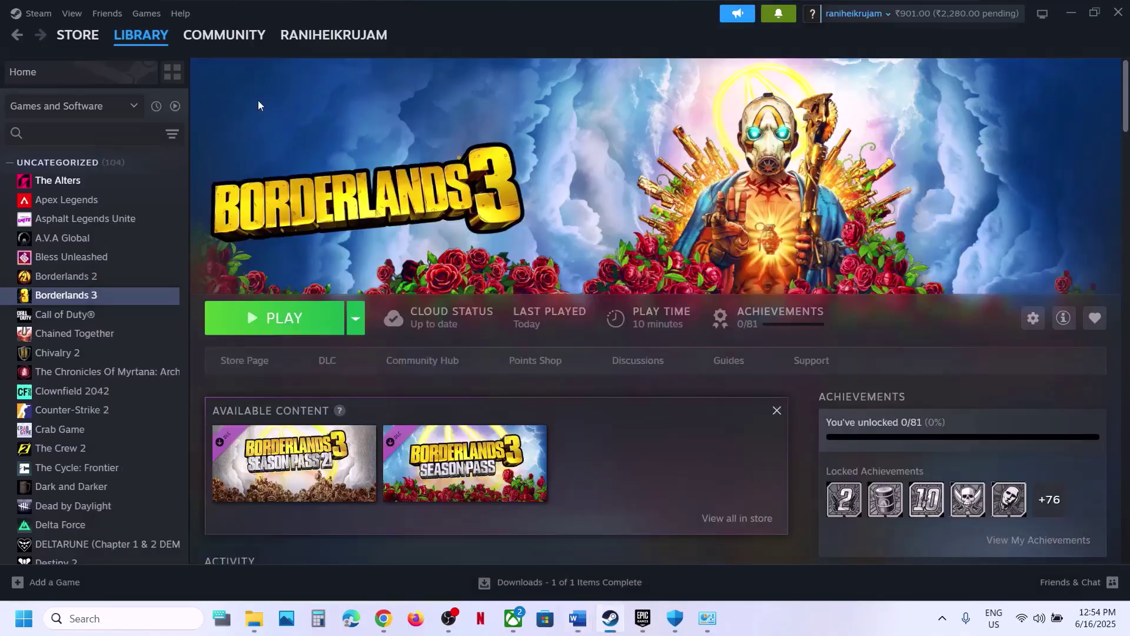
{"action": "left_click", "coordinate": [36, 13]}
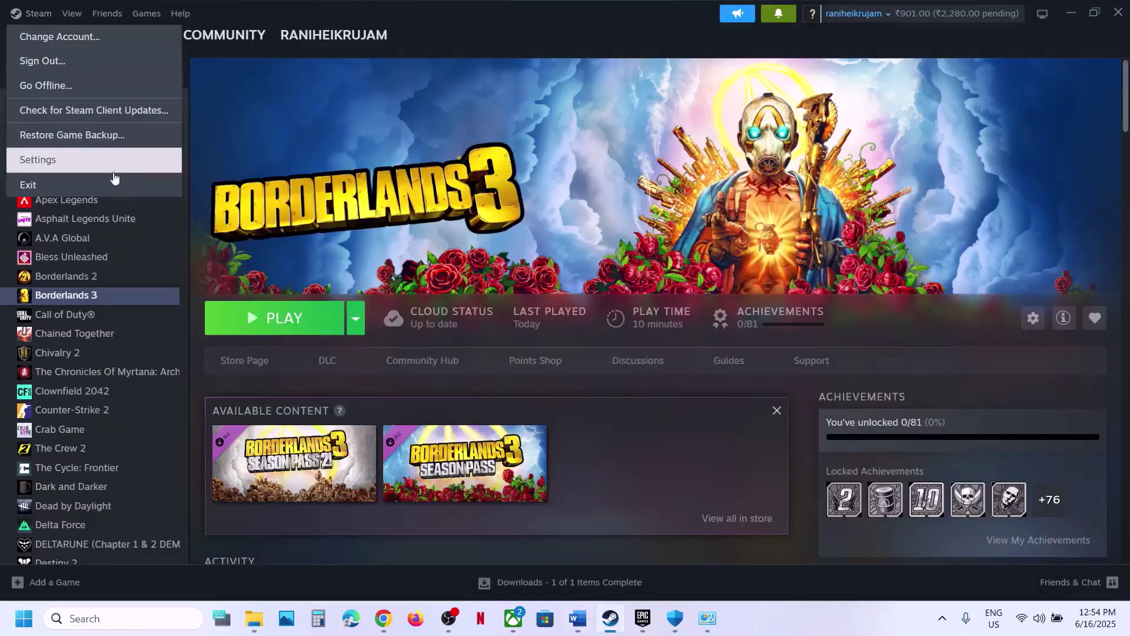
{"action": "left_click", "coordinate": [67, 171]}
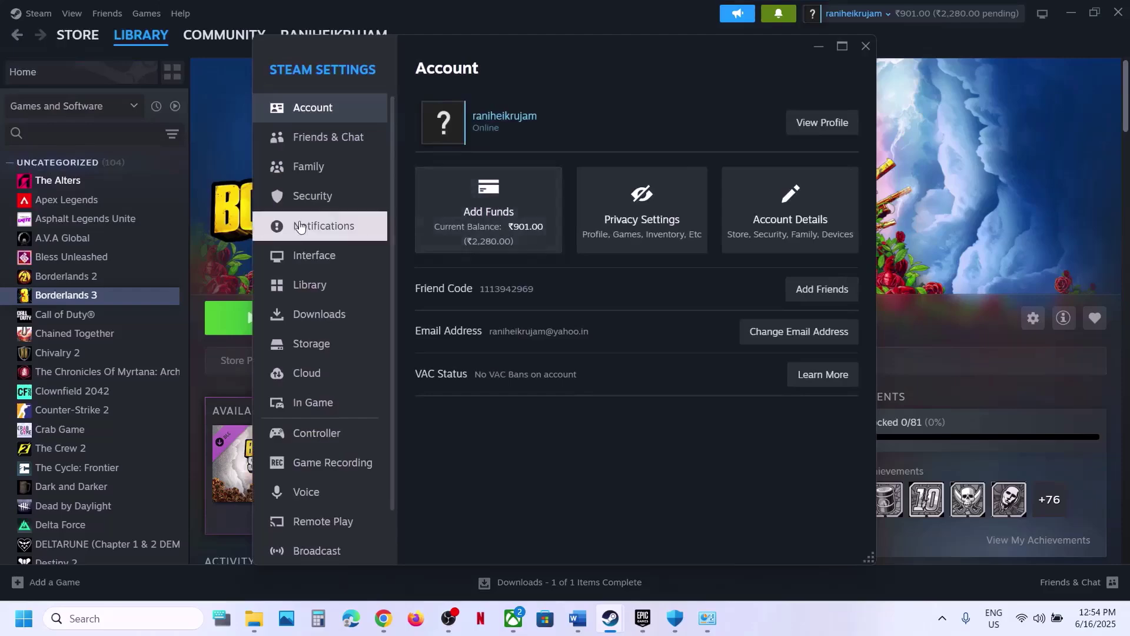
{"action": "left_click", "coordinate": [327, 259]}
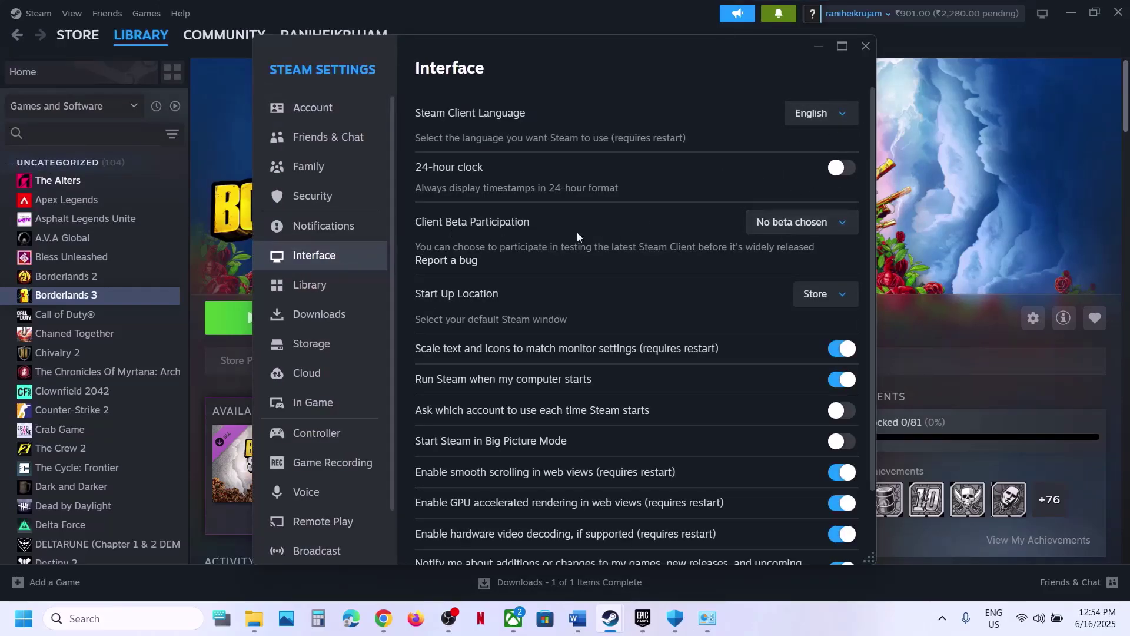
{"action": "left_click", "coordinate": [785, 229]}
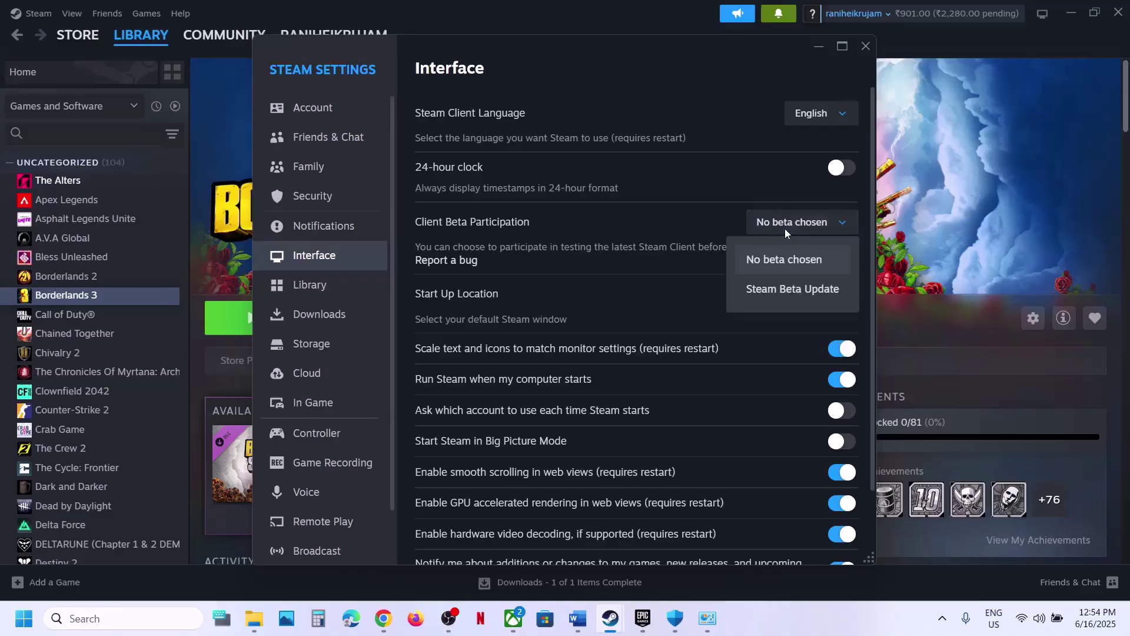
{"action": "left_click", "coordinate": [799, 259]}
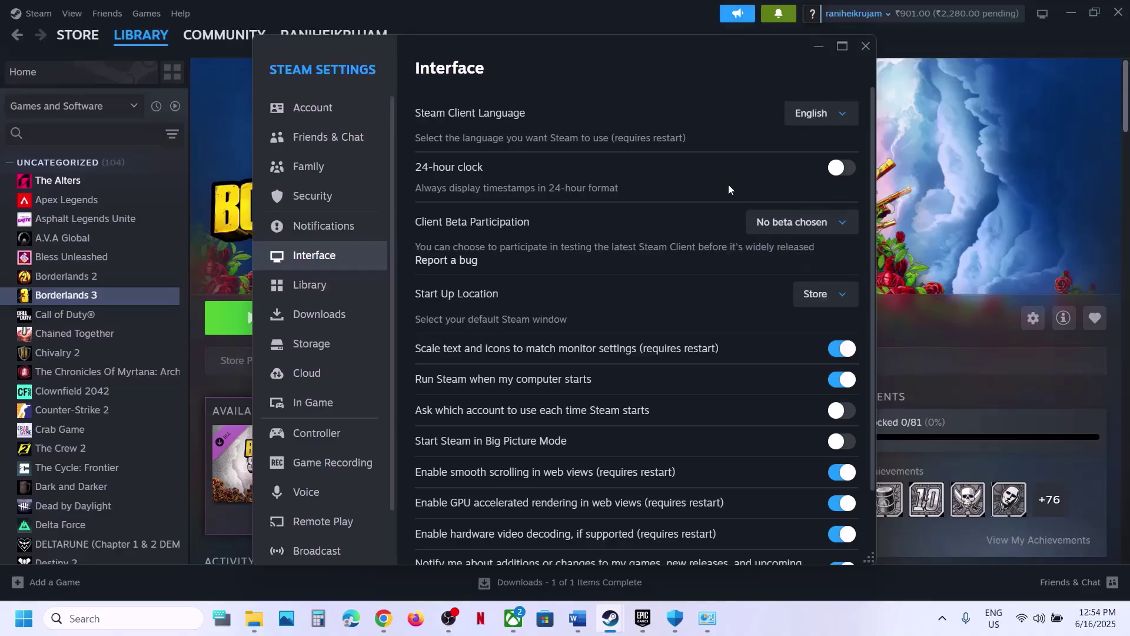
{"action": "left_click", "coordinate": [858, 53]}
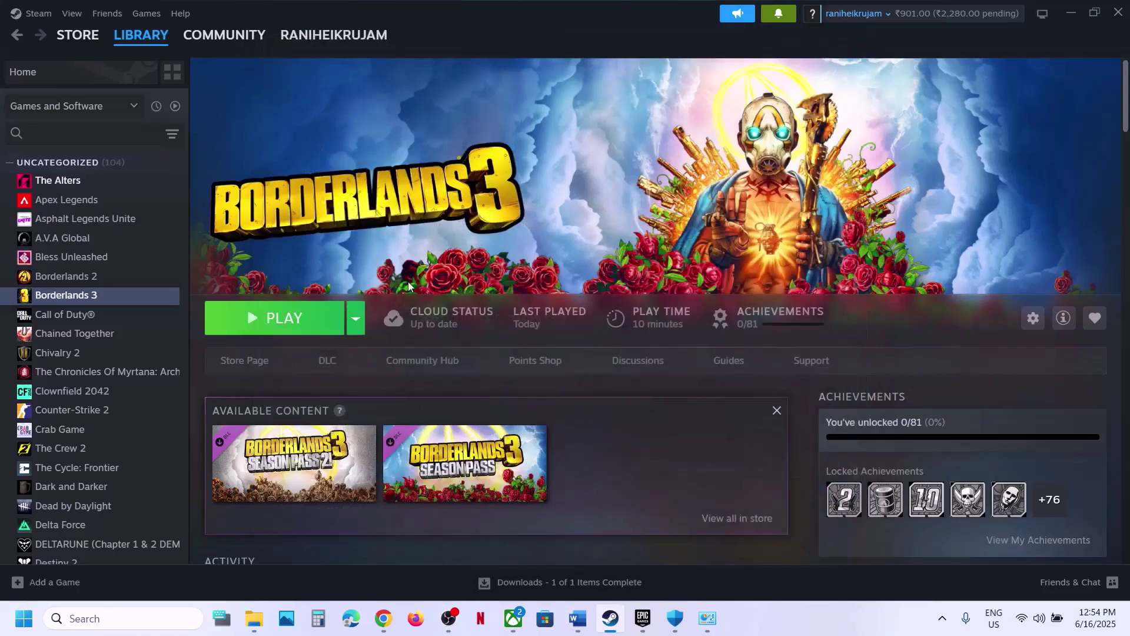
Switch to the Word document and select the ipconfig /flushdns command under Step 11
{"action": "left_click", "coordinate": [591, 619]}
{"action": "scroll", "coordinate": [486, 452], "scroll_direction": "down", "scroll_amount": 5}
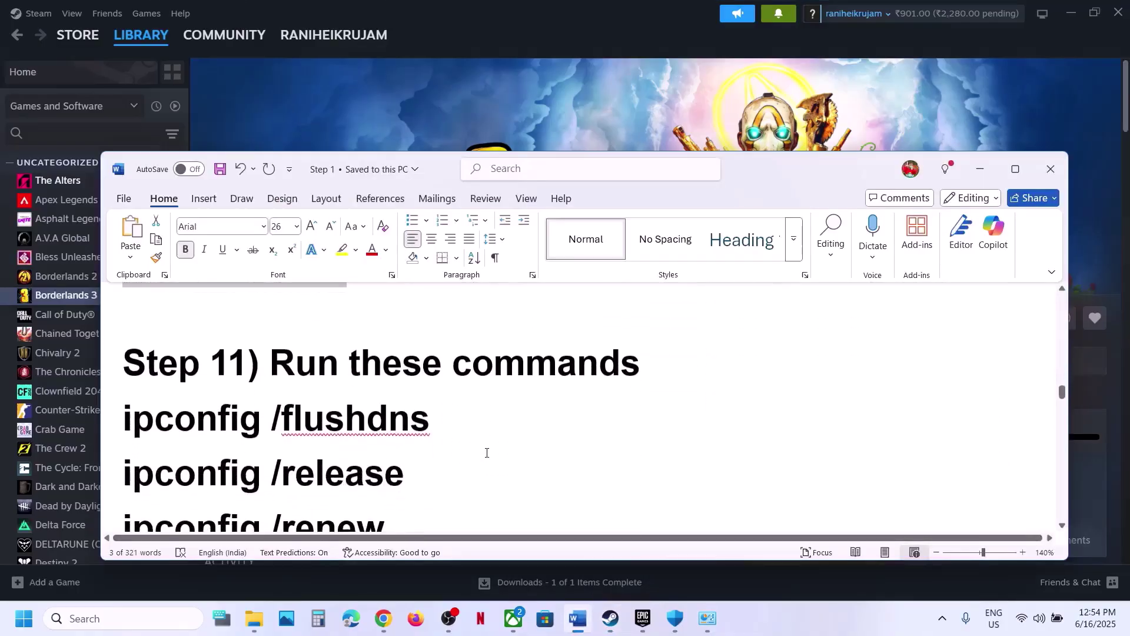
{"action": "left_click_drag", "start_coordinate": [451, 359], "coordinate": [174, 375]}
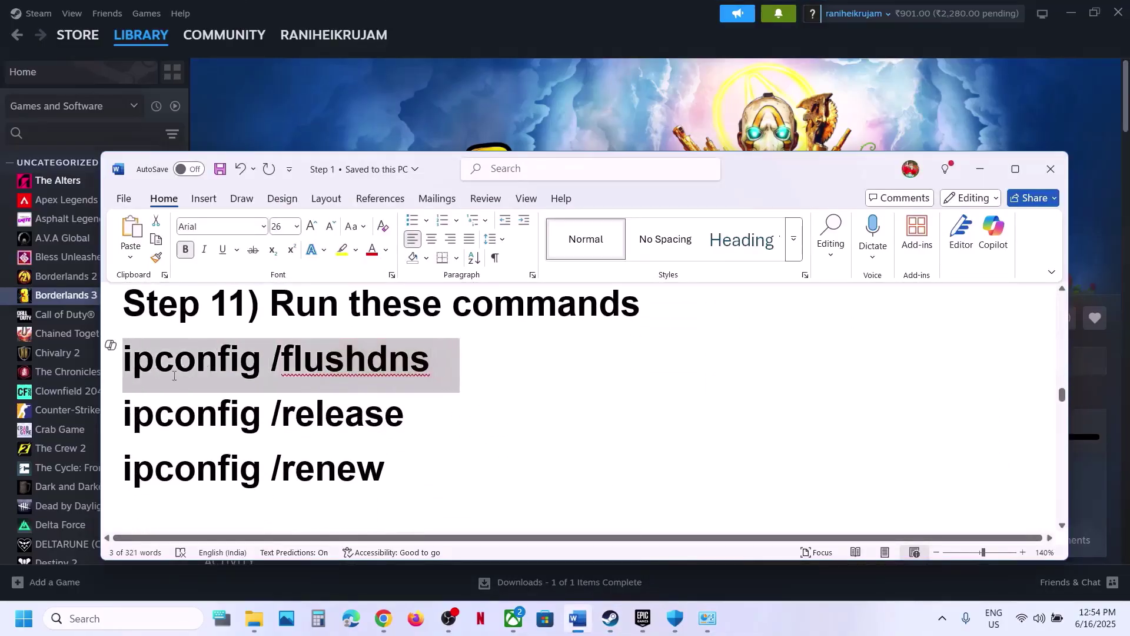
Search Windows for cmd, run Command Prompt as administrator, and allow it to make changes
{"action": "left_click", "coordinate": [123, 619]}
{"action": "type", "text": "md"}
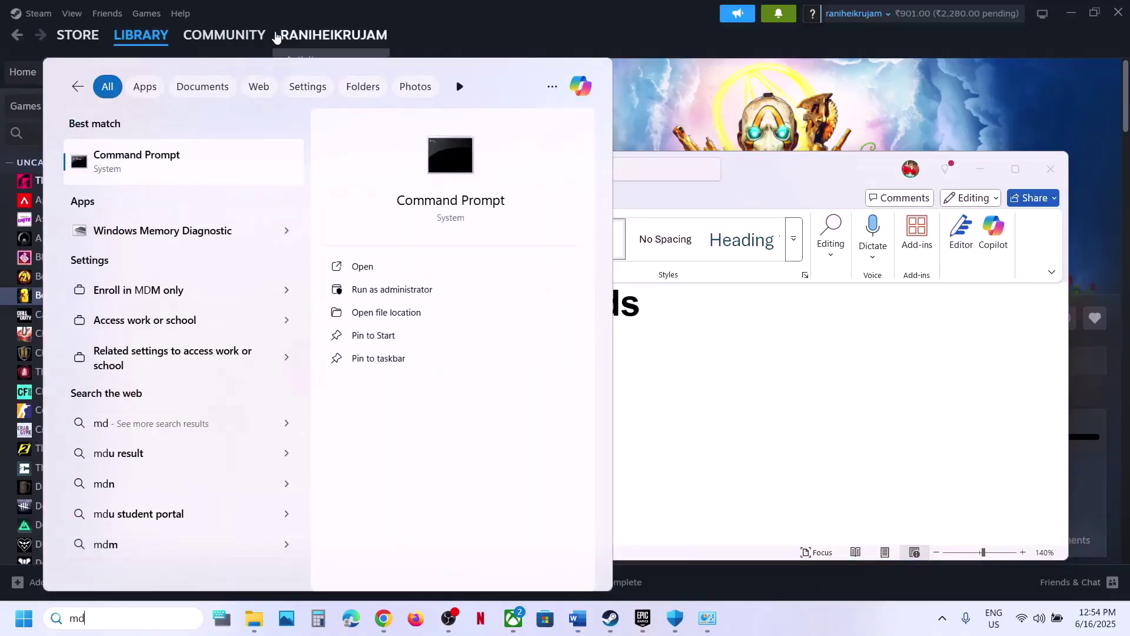
{"action": "type", "text": "c"}
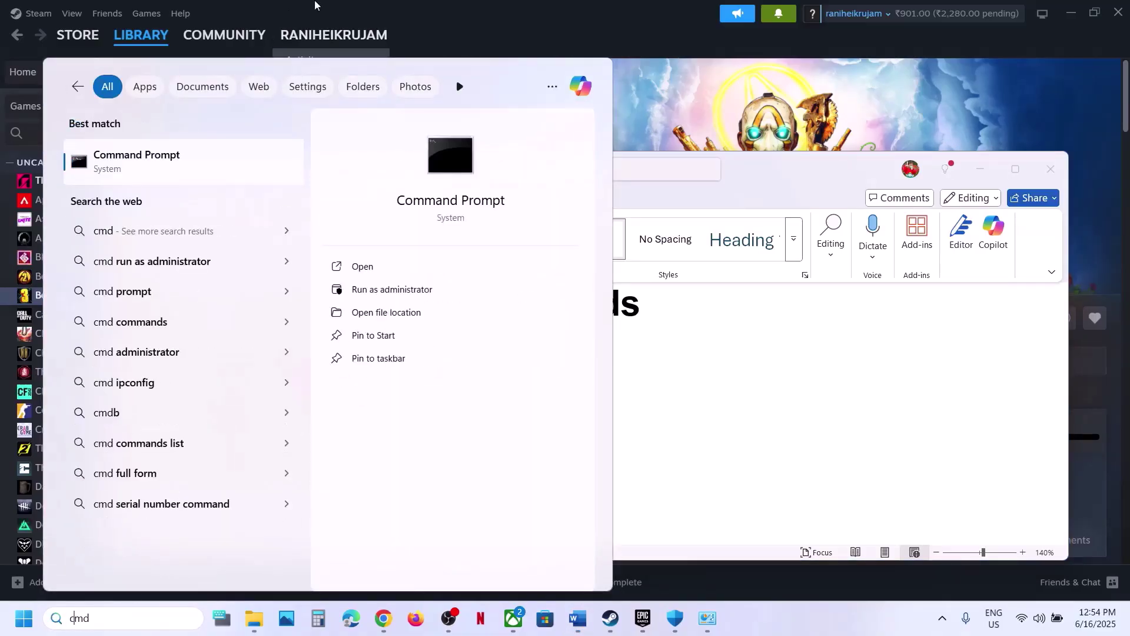
{"action": "right_click", "coordinate": [173, 181]}
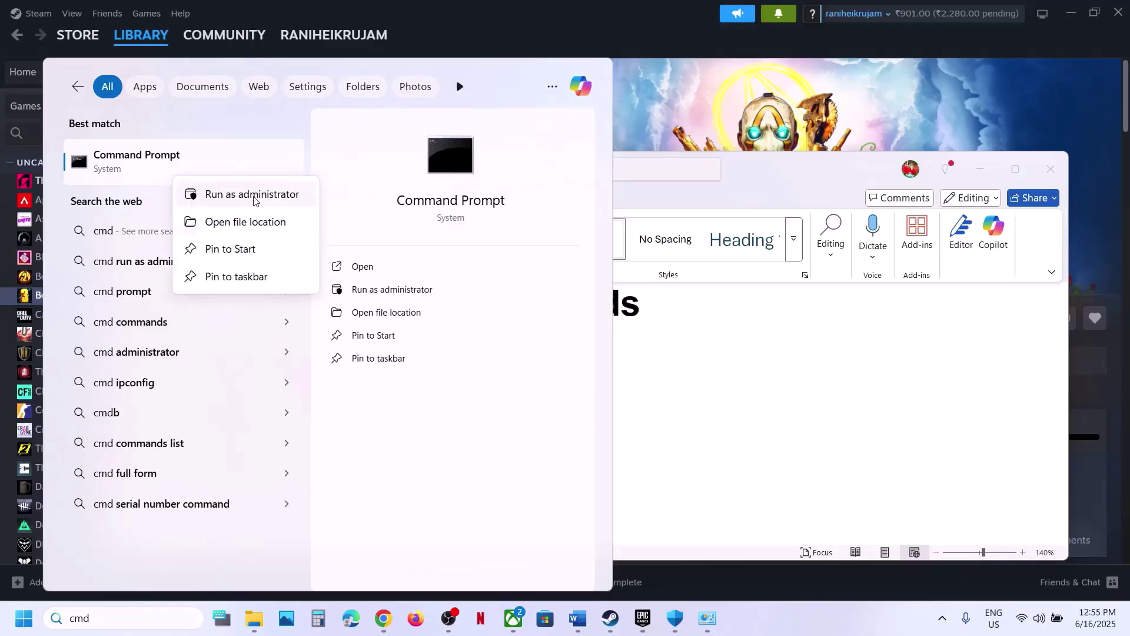
{"action": "left_click", "coordinate": [287, 196]}
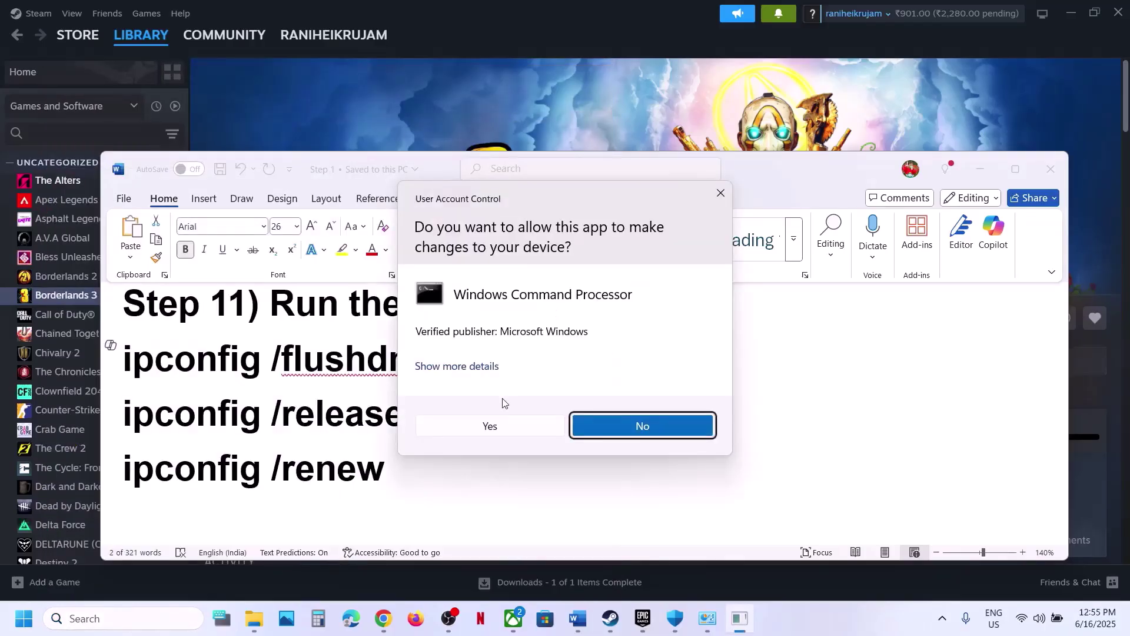
{"action": "left_click", "coordinate": [488, 426]}
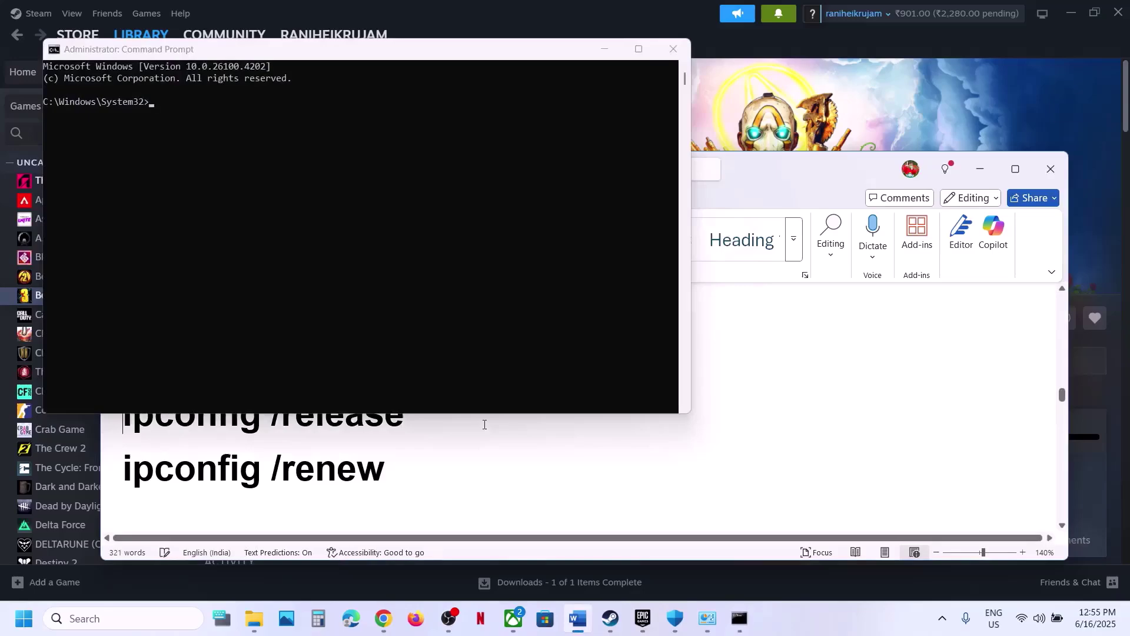
{"action": "key", "text": "alt+Tab"}
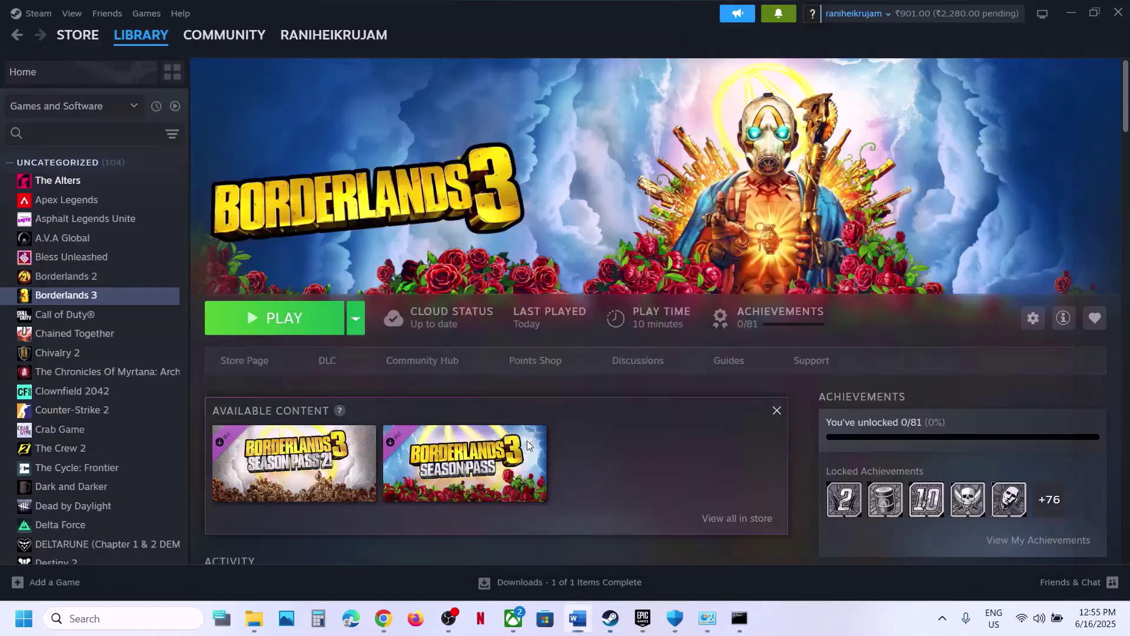
{"action": "mouse_move", "coordinate": [491, 463]}
{"action": "key", "text": "alt+Tab"}
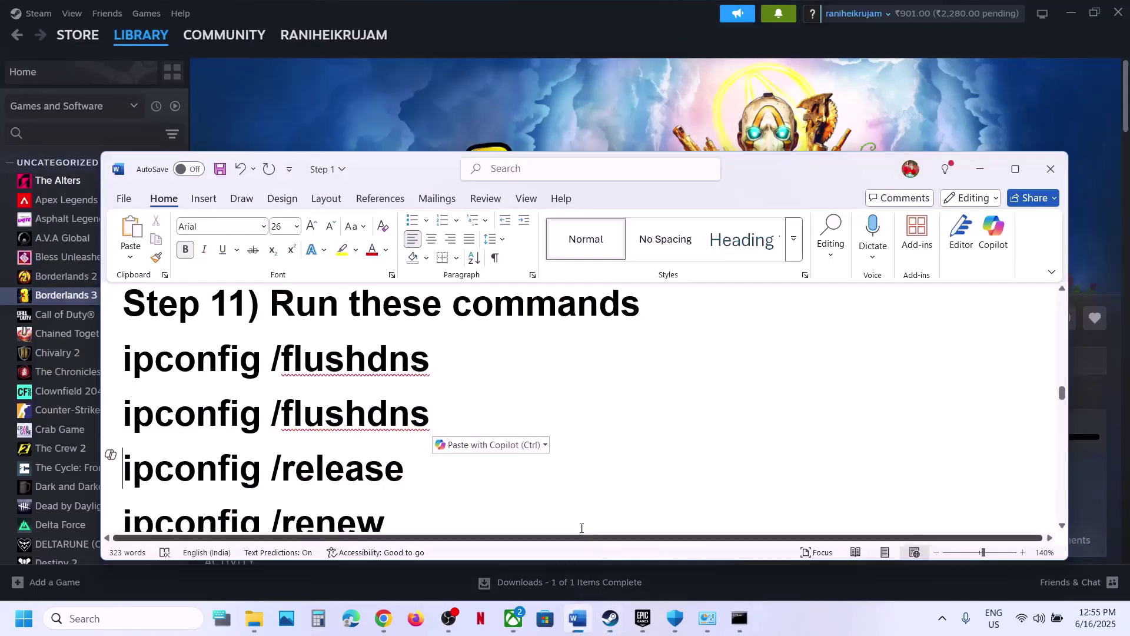
{"action": "key", "text": "ctrl+z"}
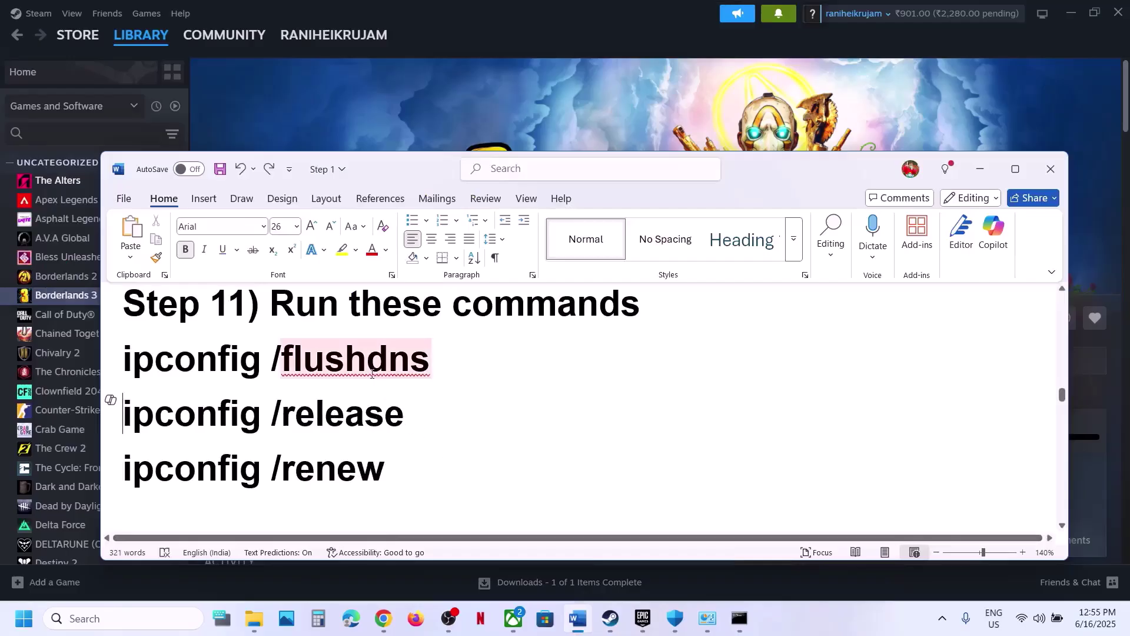
Copy the ipconfig /flushdns line from the Word document and run it in Command Prompt
{"action": "triple_click", "coordinate": [369, 368]}
{"action": "double_click", "coordinate": [369, 368]}
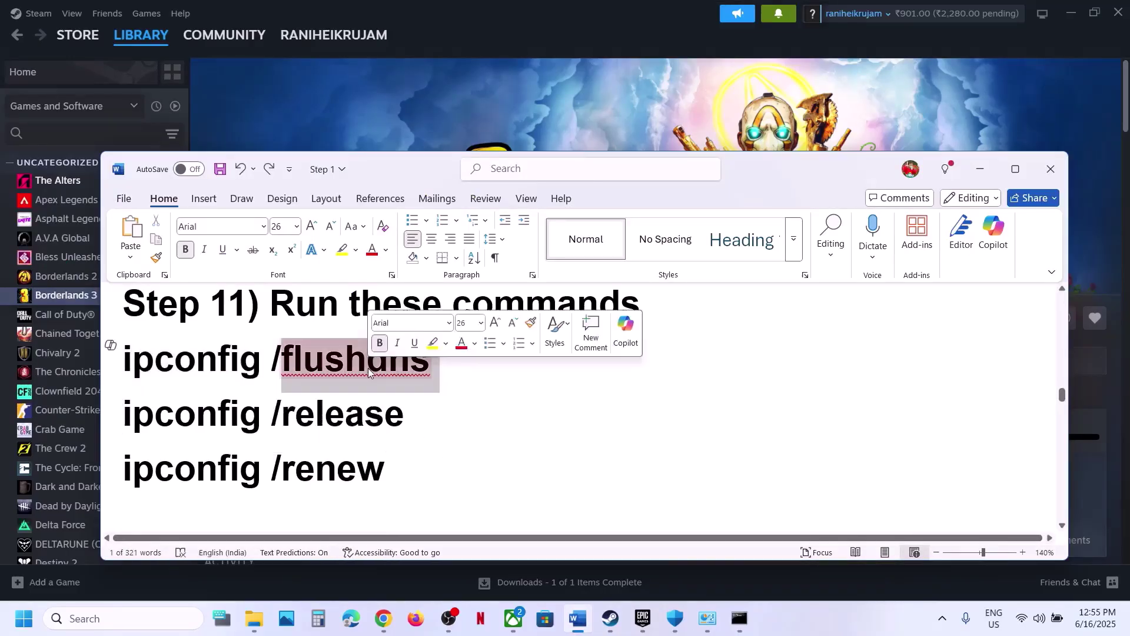
{"action": "triple_click", "coordinate": [369, 369]}
{"action": "key", "text": "ctrl+c"}
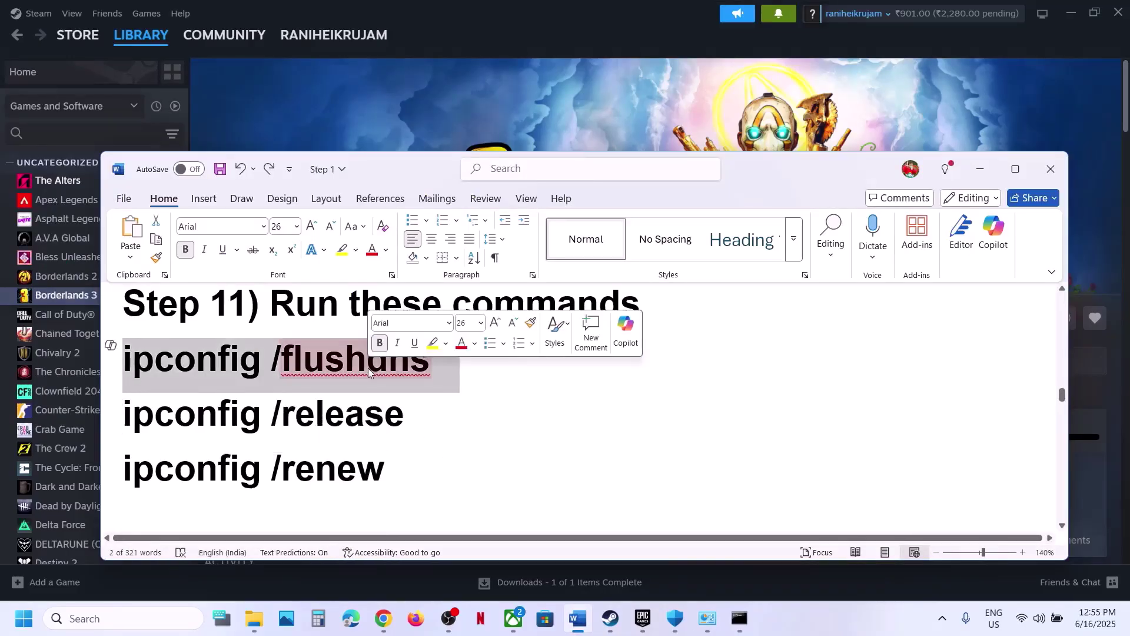
{"action": "left_click", "coordinate": [742, 620]}
{"action": "key", "text": "ctrl+v"}
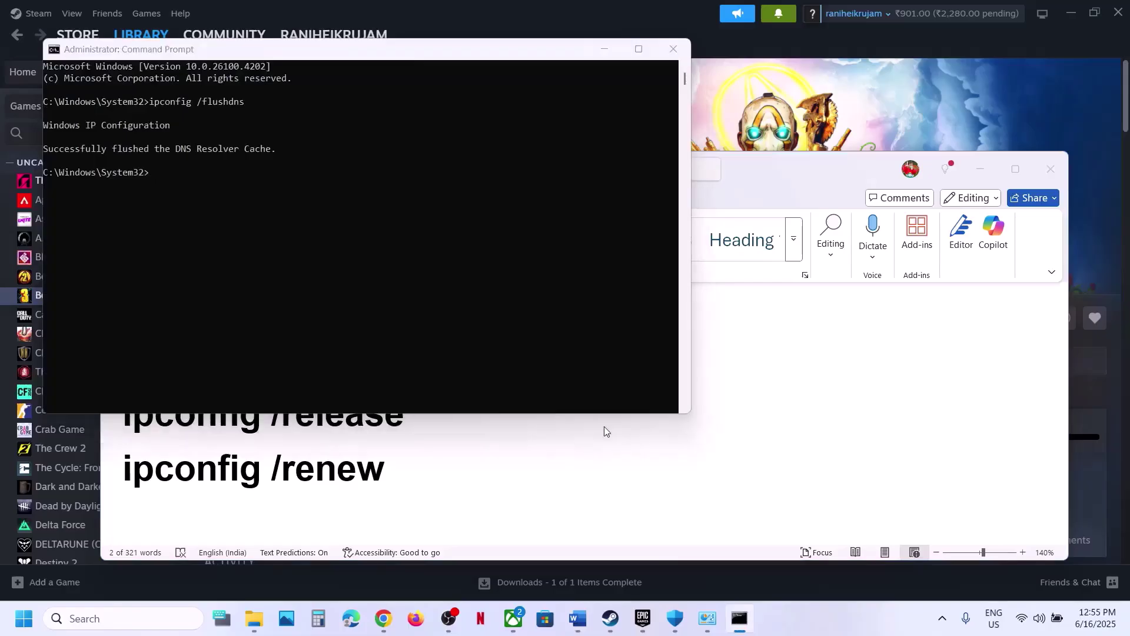
Take the ipconfig /release line from the Word document and run it in Command Prompt
{"action": "key", "text": "alt+Tab"}
{"action": "triple_click", "coordinate": [327, 416]}
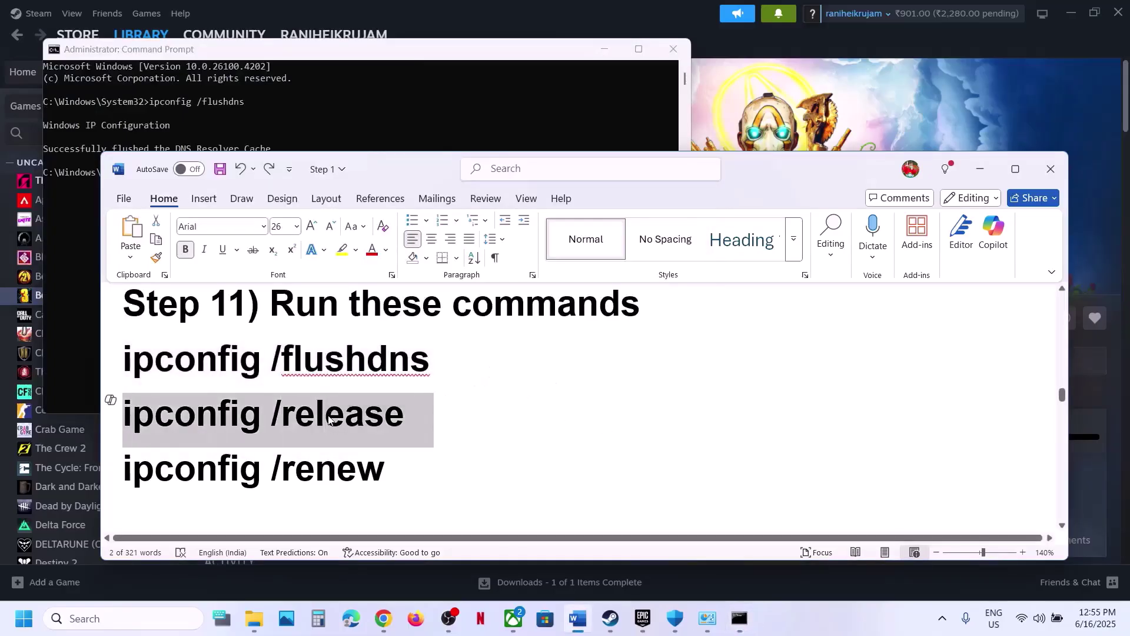
{"action": "left_click", "coordinate": [741, 619]}
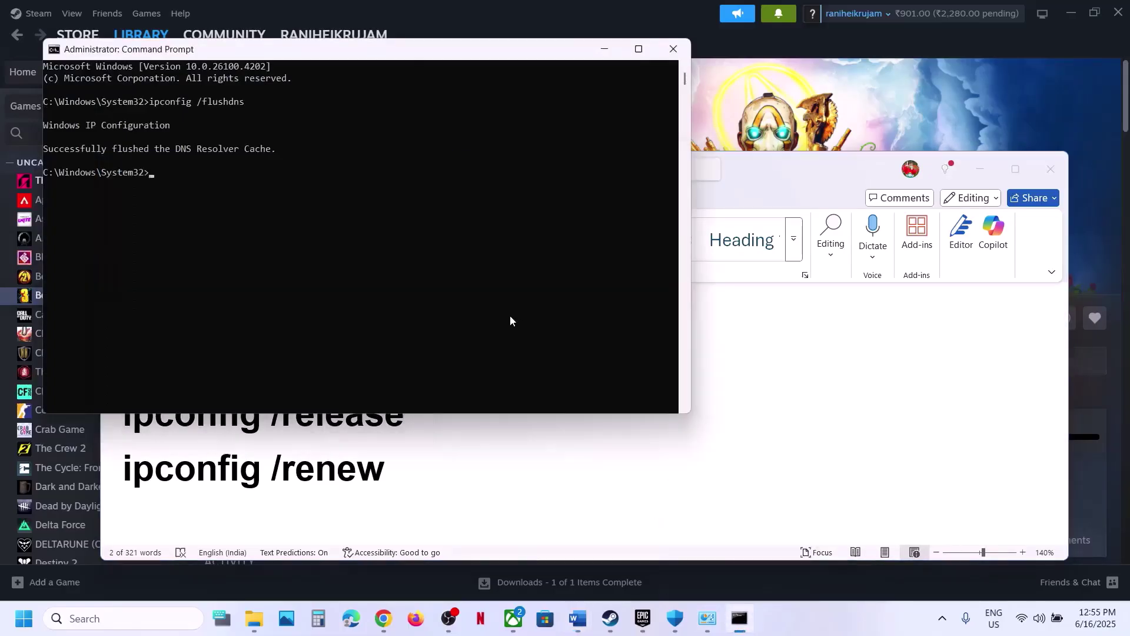
{"action": "type", "text": "ipconfig /release"}
Take the ipconfig /renew line from the Word document, run it in Command Prompt, and close the Command Prompt window
{"action": "key", "text": "alt+Tab"}
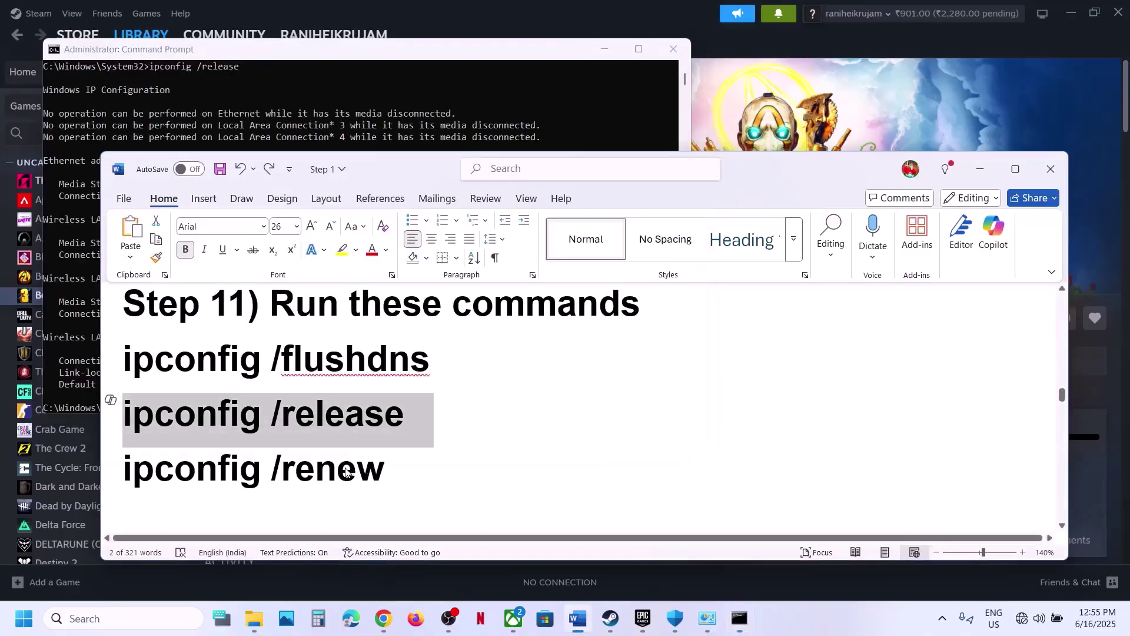
{"action": "triple_click", "coordinate": [330, 469]}
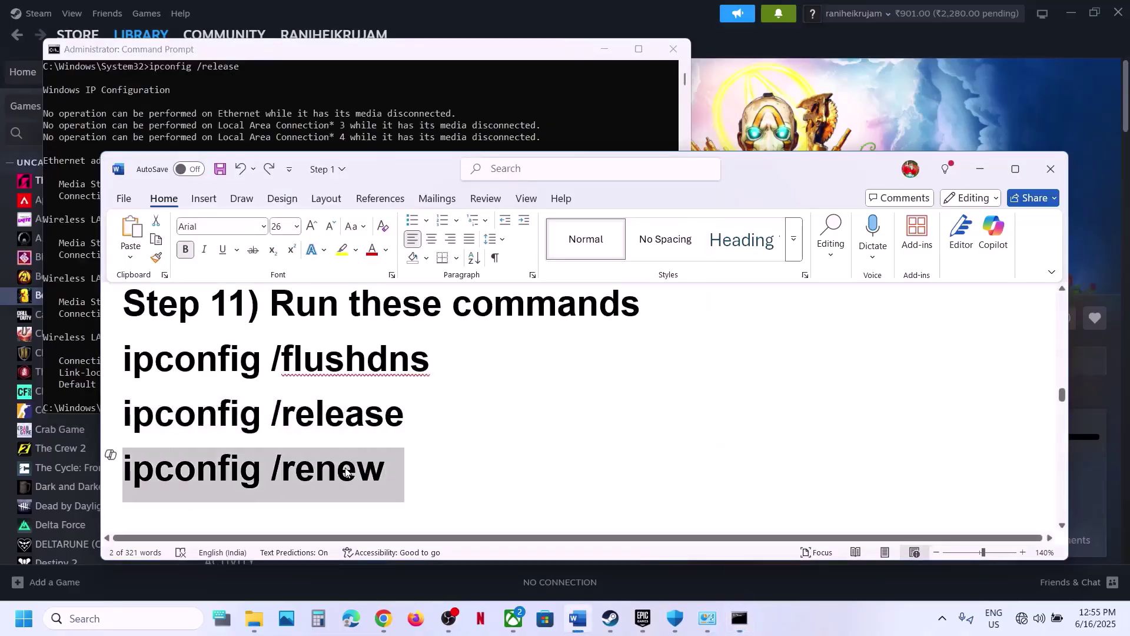
{"action": "left_click", "coordinate": [739, 618]}
{"action": "type", "text": "ipconfig /renew"}
{"action": "key", "text": "Return"}
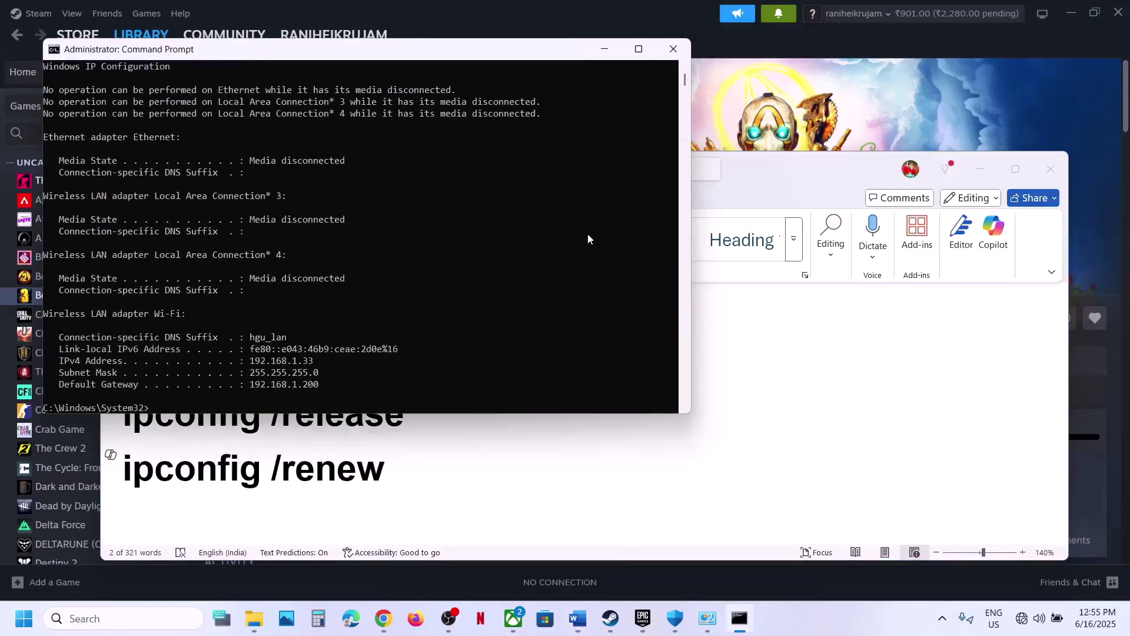
{"action": "left_click", "coordinate": [685, 53]}
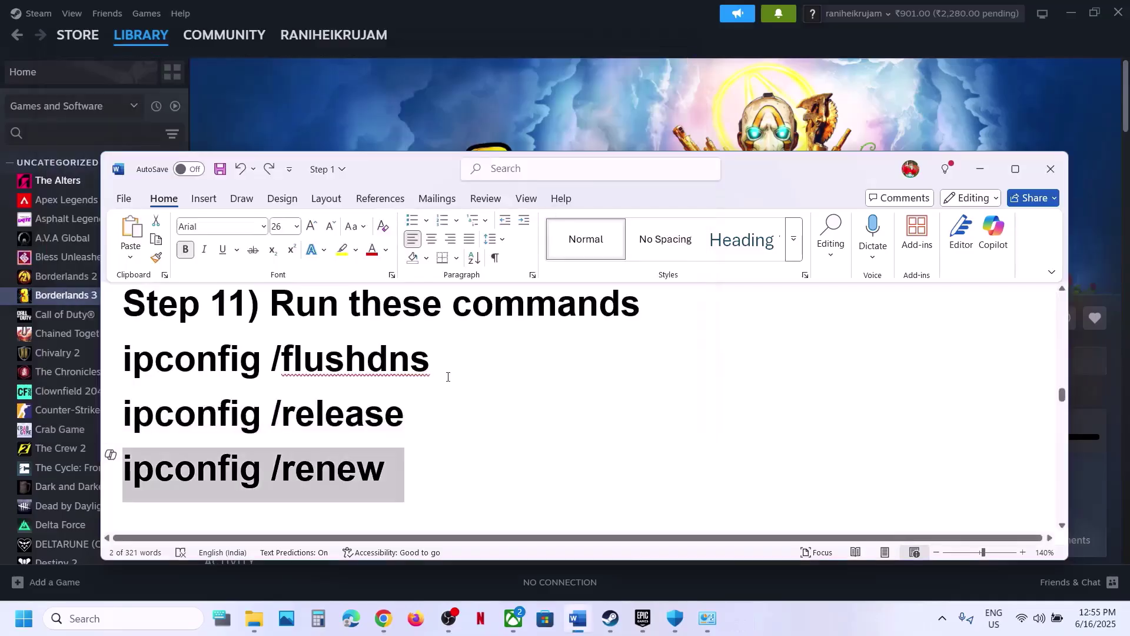
Read Step 12 in the Word document, switch to Steam, and browse the local files of Borderlands 3
{"action": "scroll", "coordinate": [448, 380], "scroll_direction": "down", "scroll_amount": 1}
{"action": "scroll", "coordinate": [448, 380], "scroll_direction": "down", "scroll_amount": 3}
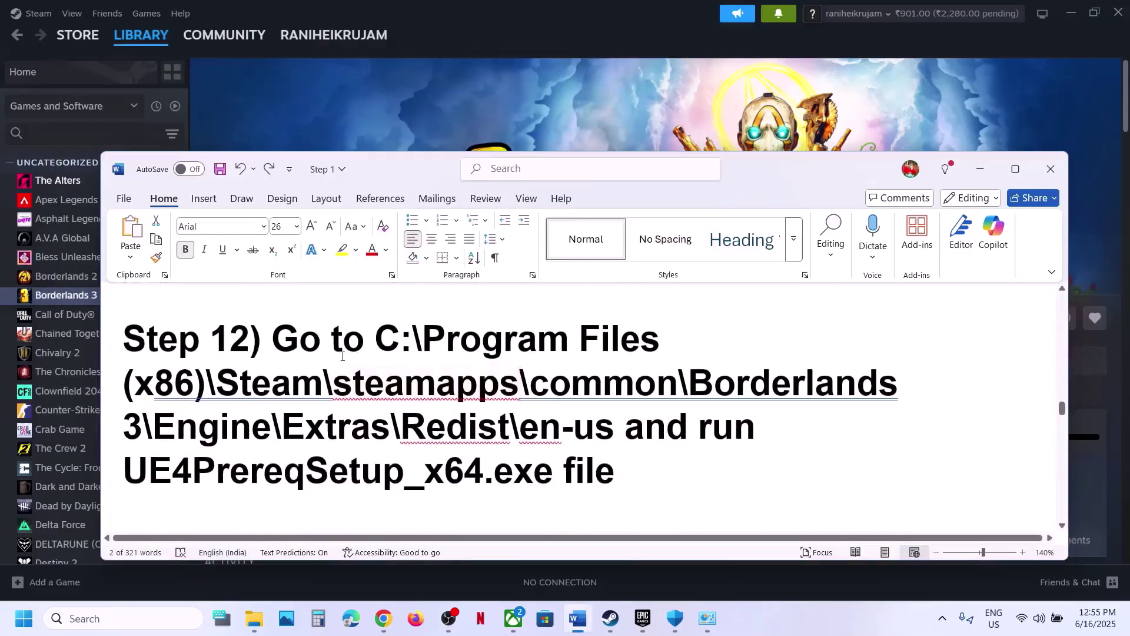
{"action": "left_click", "coordinate": [488, 100]}
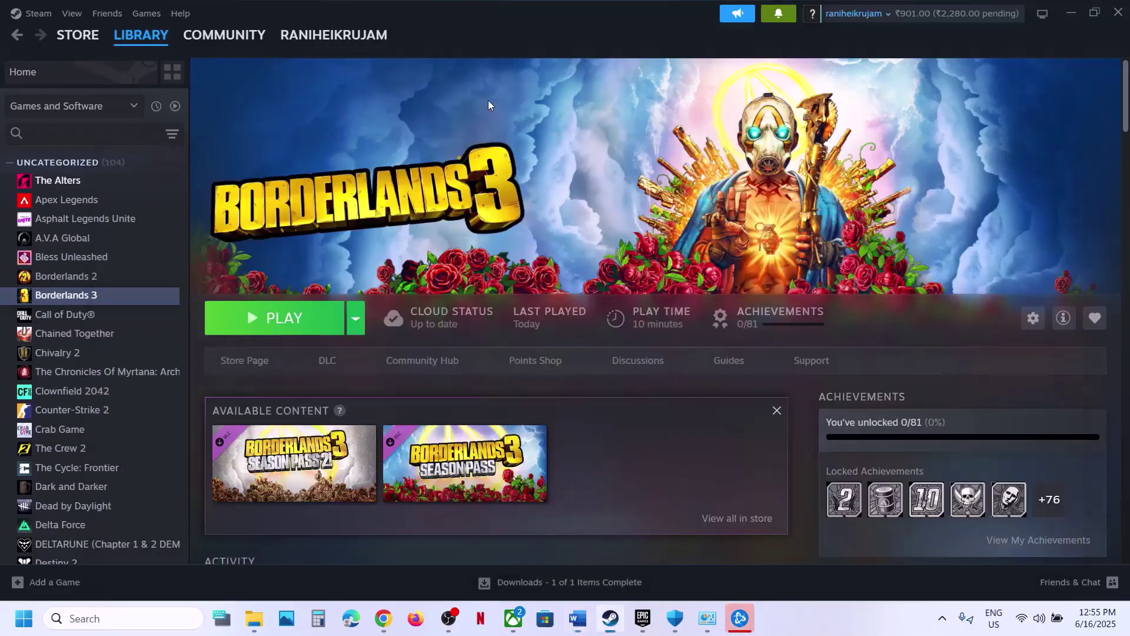
{"action": "right_click", "coordinate": [112, 297]}
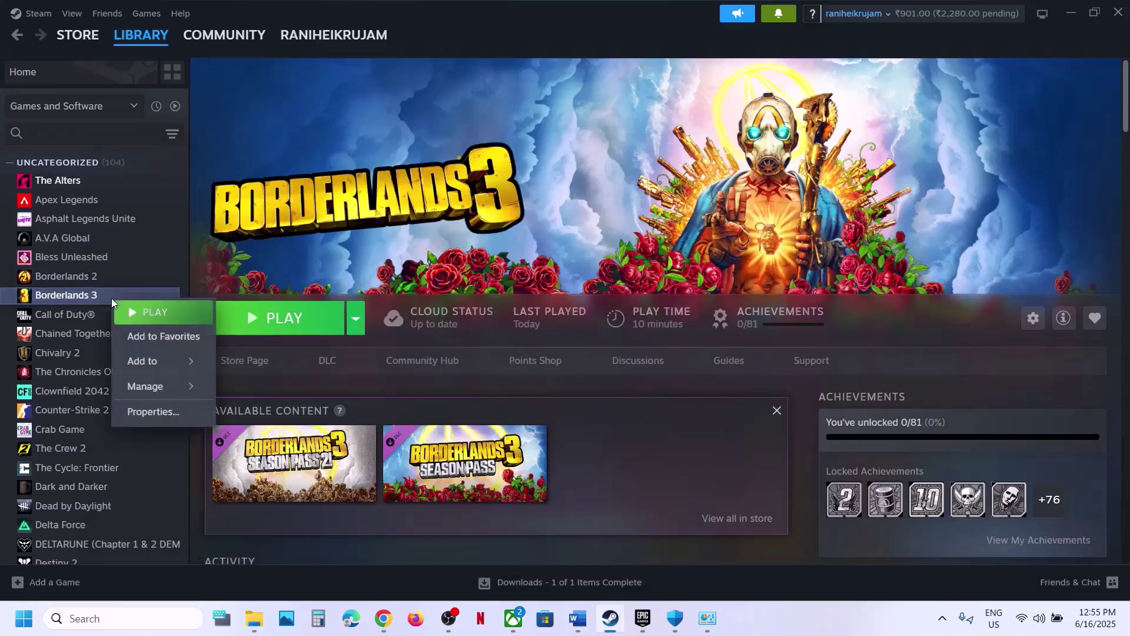
{"action": "mouse_move", "coordinate": [165, 386]}
{"action": "left_click", "coordinate": [291, 410]}
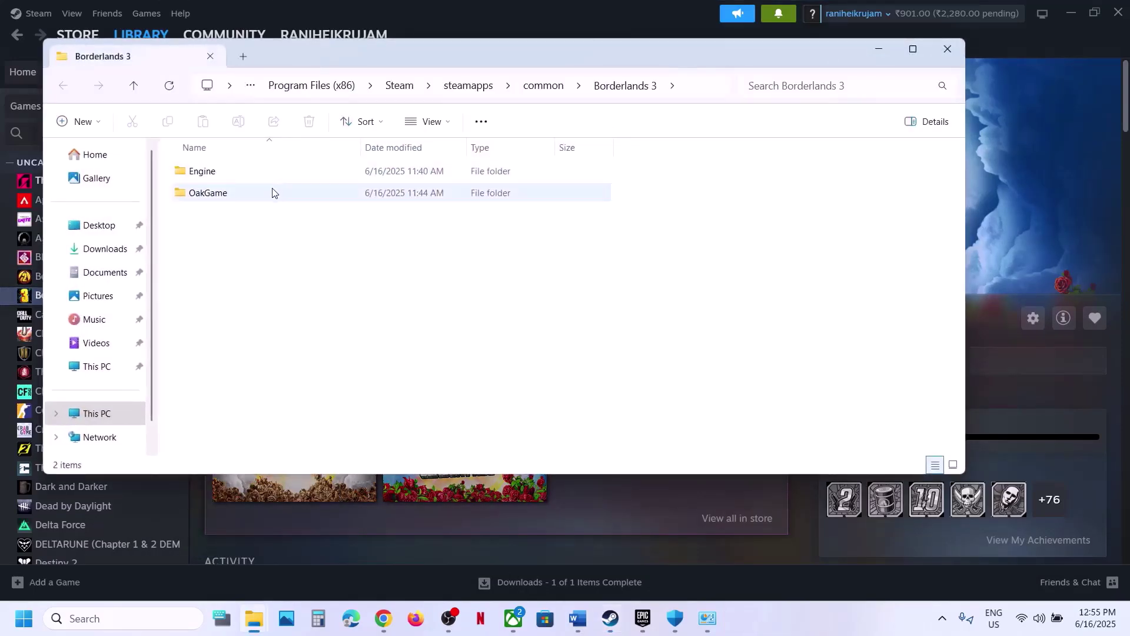
Go to the Engine\Extras\Redist\en-us folder inside the Borderlands 3 installation folder
{"action": "double_click", "coordinate": [223, 171]}
{"action": "double_click", "coordinate": [240, 195]}
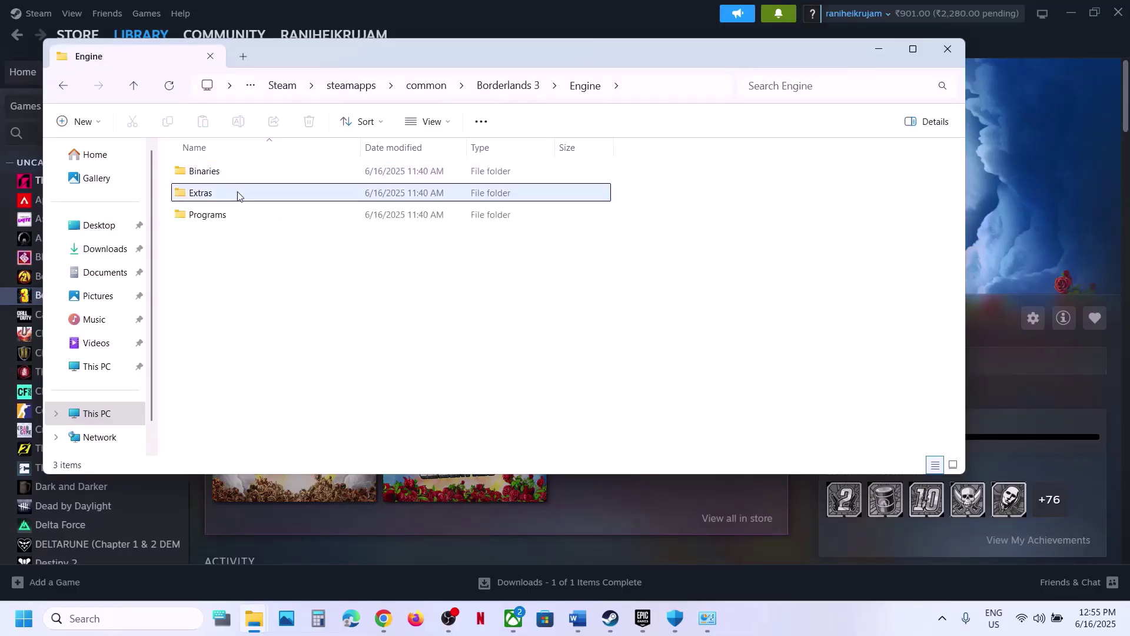
{"action": "double_click", "coordinate": [229, 176]}
{"action": "double_click", "coordinate": [230, 176]}
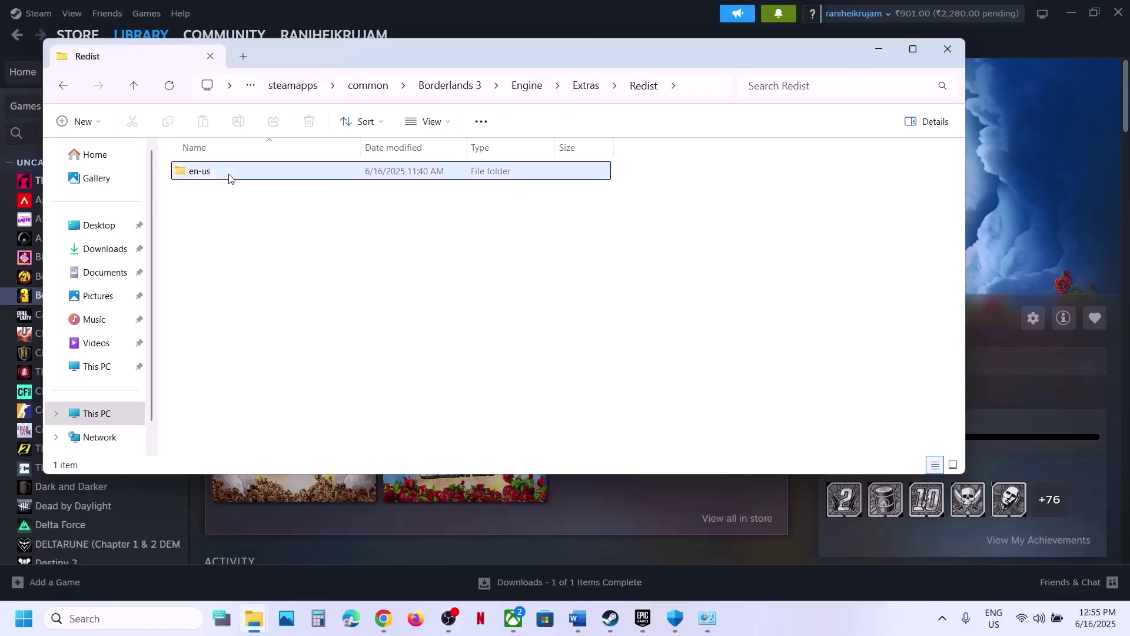
Run UE4PrereqSetup_x64 as administrator, agree to the license terms, and start installing the UE4 Prerequisites (x64)
{"action": "right_click", "coordinate": [229, 178]}
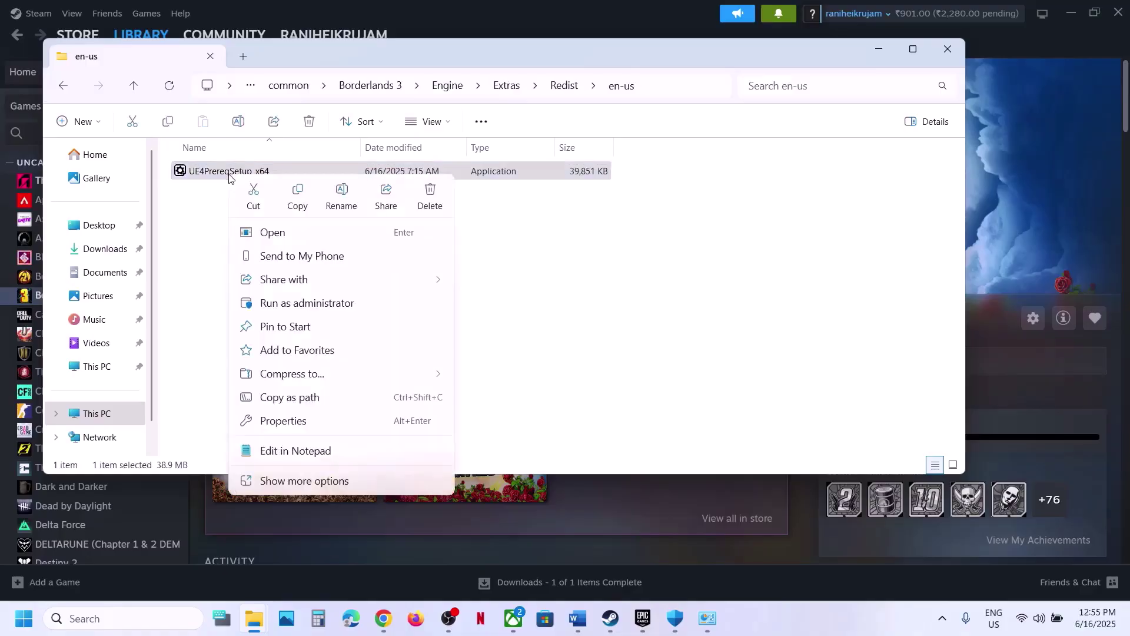
{"action": "left_click", "coordinate": [287, 303]}
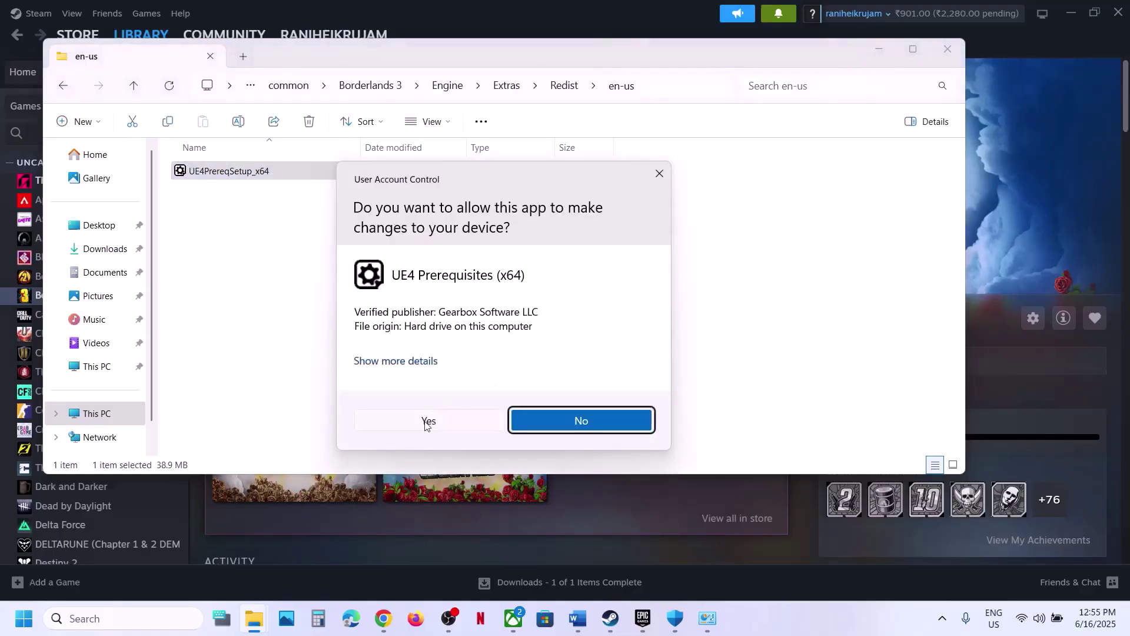
{"action": "left_click", "coordinate": [426, 422]}
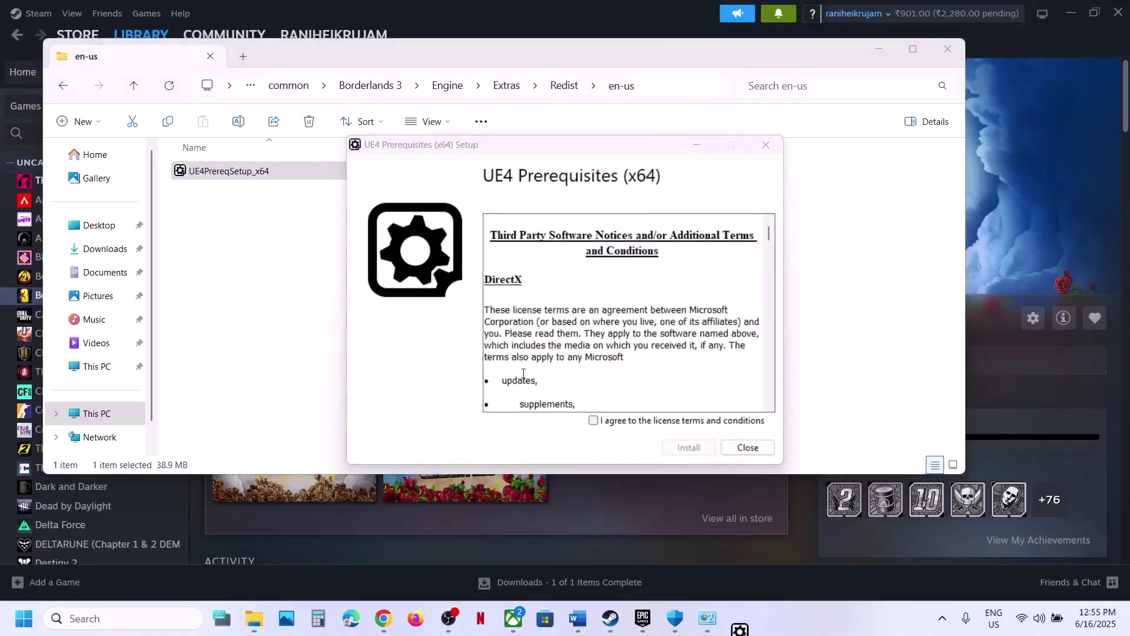
{"action": "left_click", "coordinate": [618, 423]}
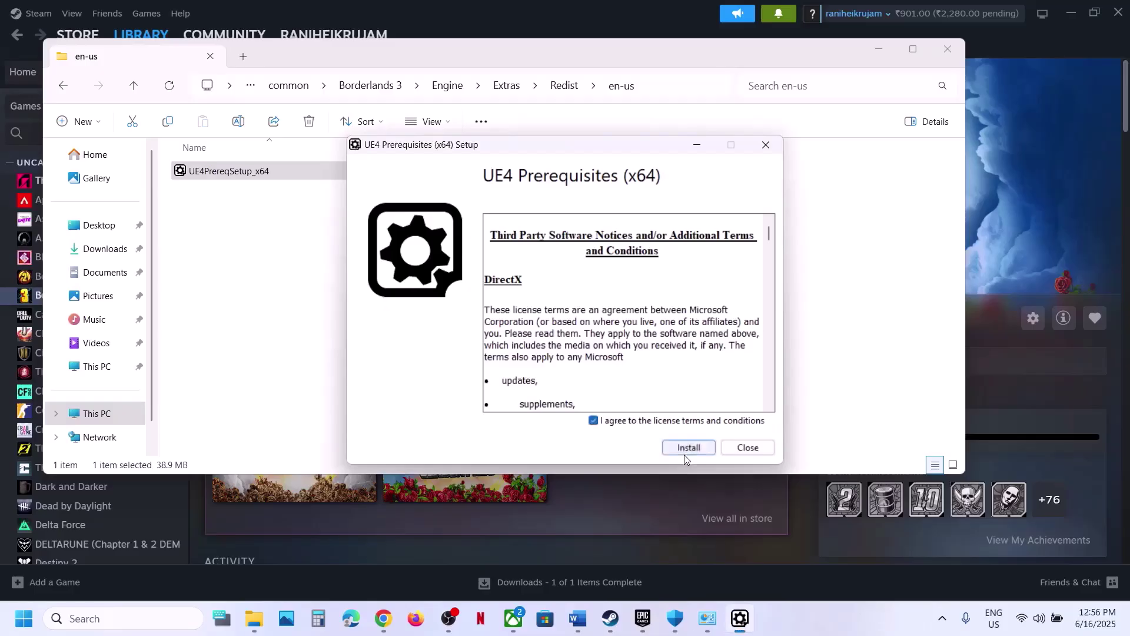
{"action": "left_click", "coordinate": [684, 452]}
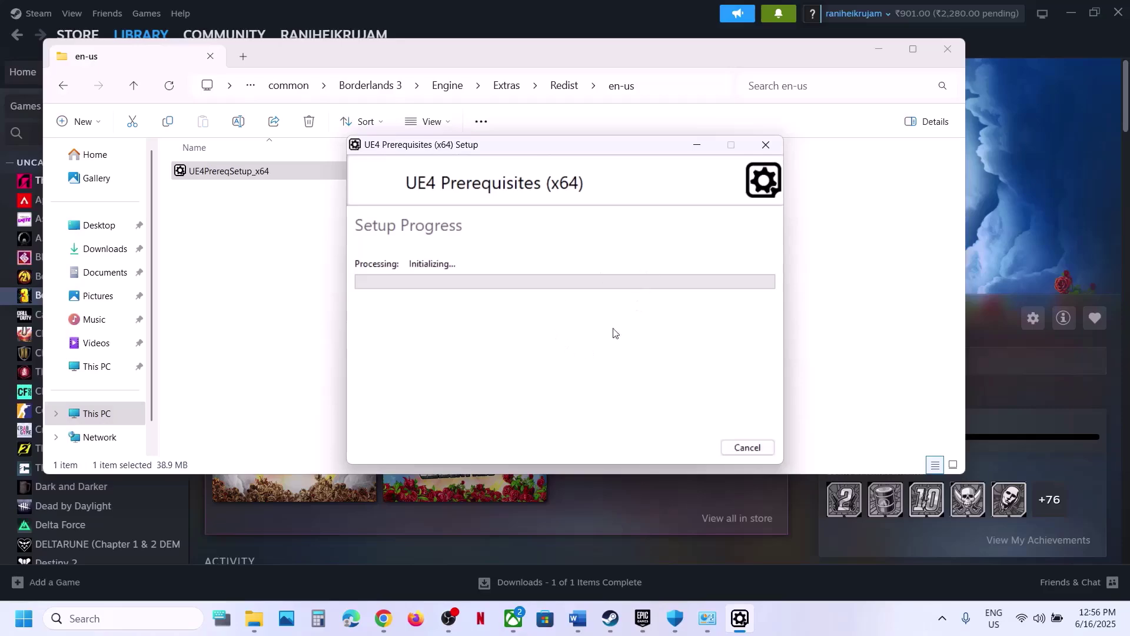
Return to the Word document and highlight the Step 13 text about closing Epic Services and relaunching the game
{"action": "left_click", "coordinate": [1031, 221]}
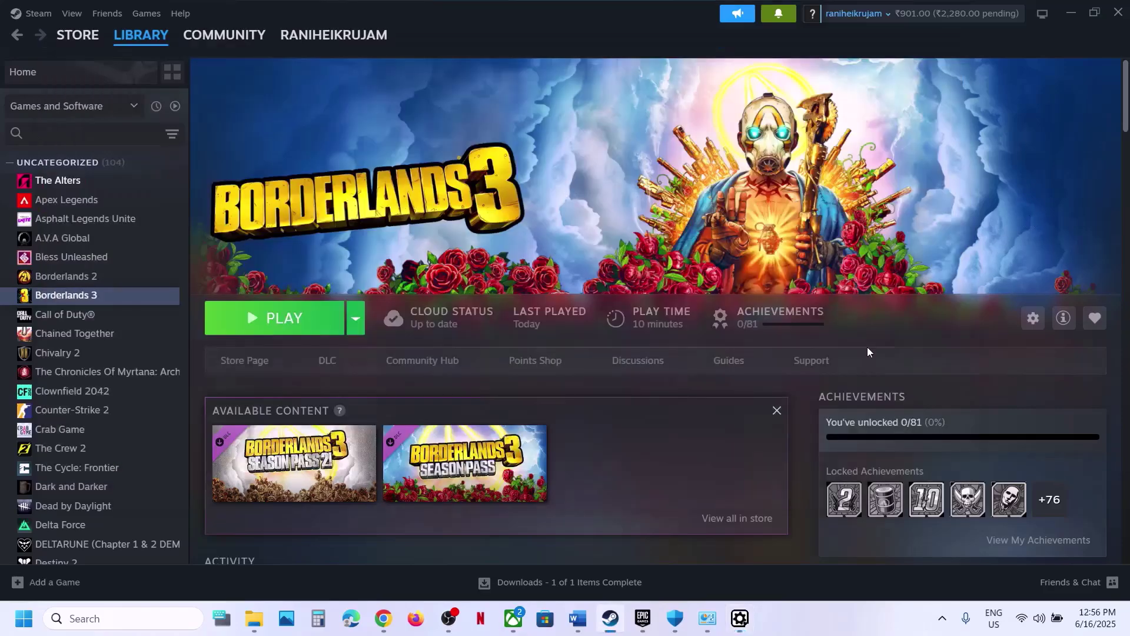
{"action": "left_click", "coordinate": [578, 618]}
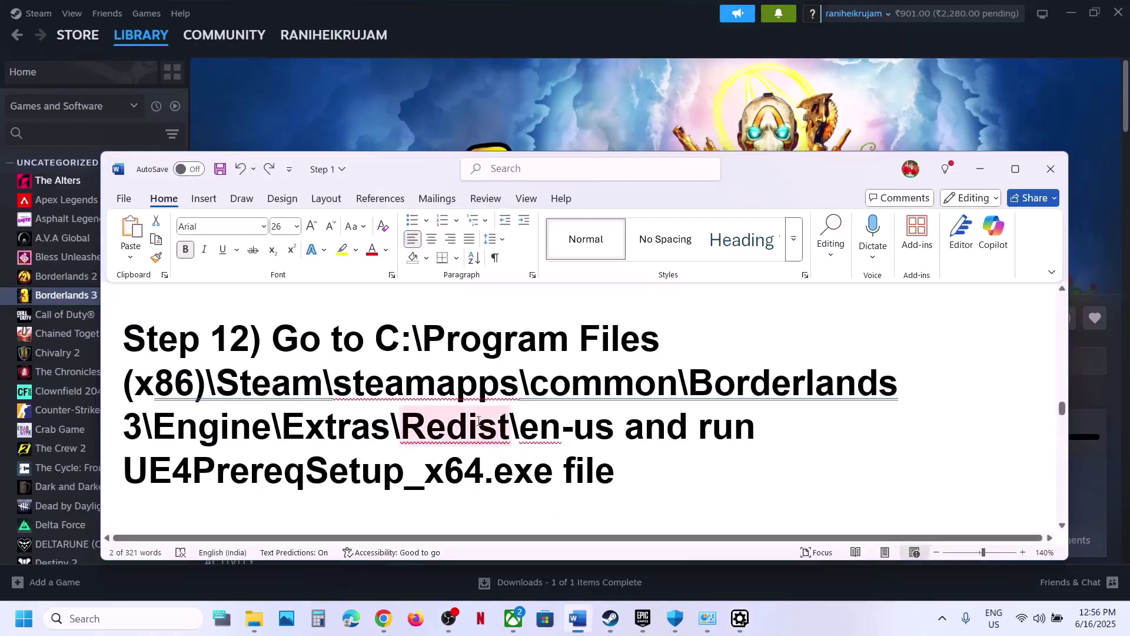
{"action": "scroll", "coordinate": [479, 420], "scroll_direction": "down", "scroll_amount": 2}
{"action": "scroll", "coordinate": [478, 421], "scroll_direction": "down", "scroll_amount": 1}
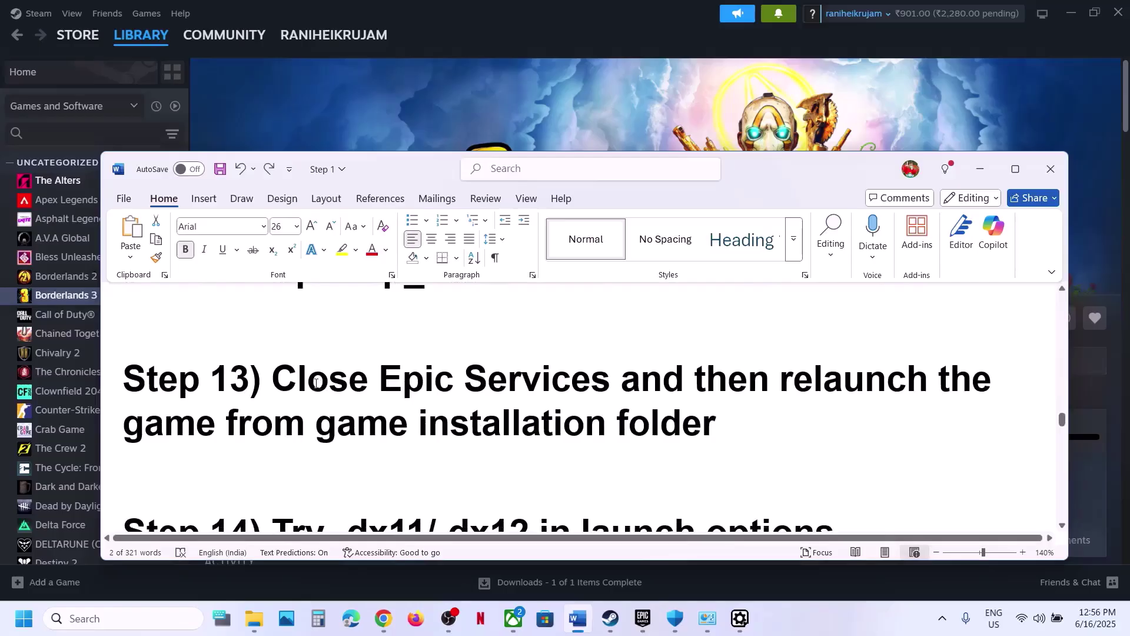
{"action": "left_click_drag", "start_coordinate": [316, 383], "coordinate": [700, 431]}
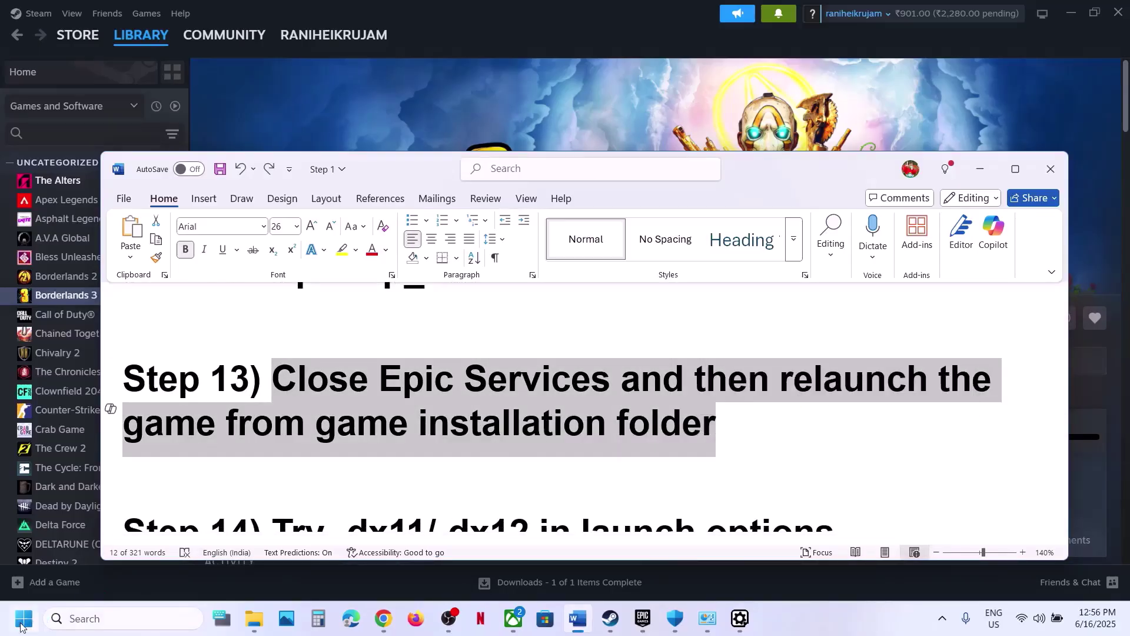
Open Task Manager, end the EpicGamesLauncher task, and check the process list for other Epic processes
{"action": "right_click", "coordinate": [21, 626]}
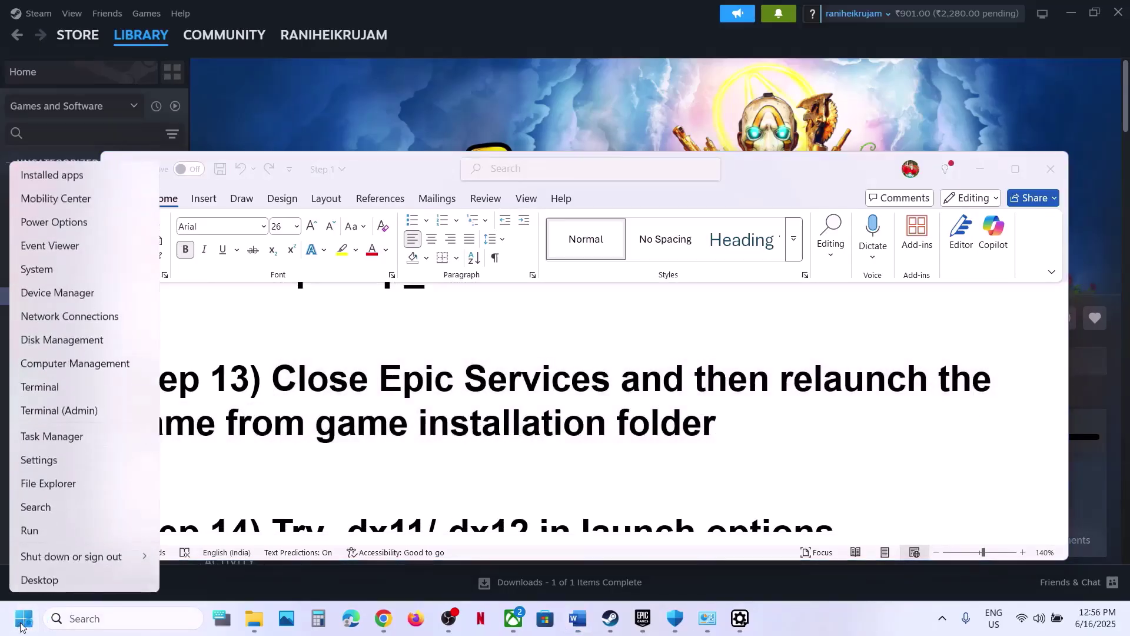
{"action": "left_click", "coordinate": [60, 438]}
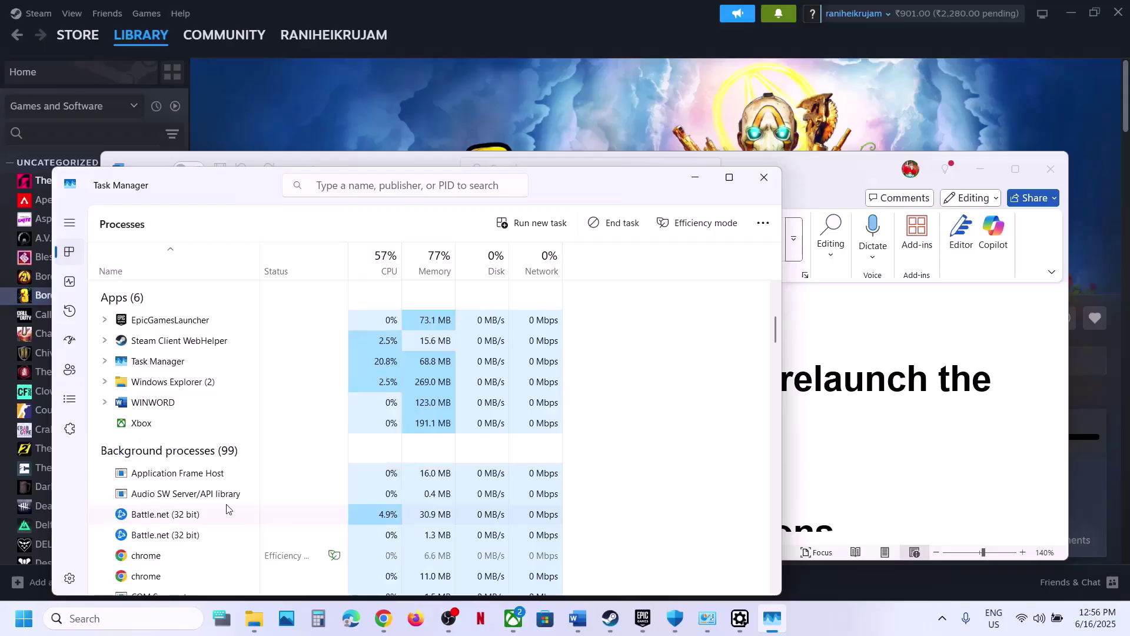
{"action": "scroll", "coordinate": [200, 498], "scroll_direction": "down", "scroll_amount": 12}
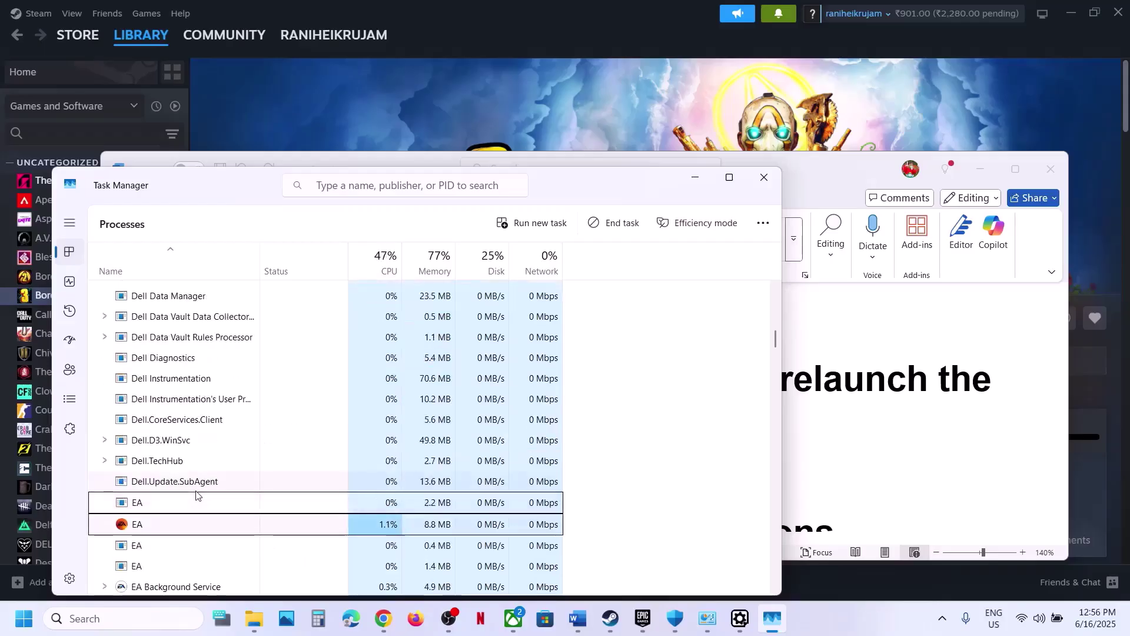
{"action": "scroll", "coordinate": [196, 495], "scroll_direction": "down", "scroll_amount": 1}
{"action": "scroll", "coordinate": [196, 495], "scroll_direction": "down", "scroll_amount": 2}
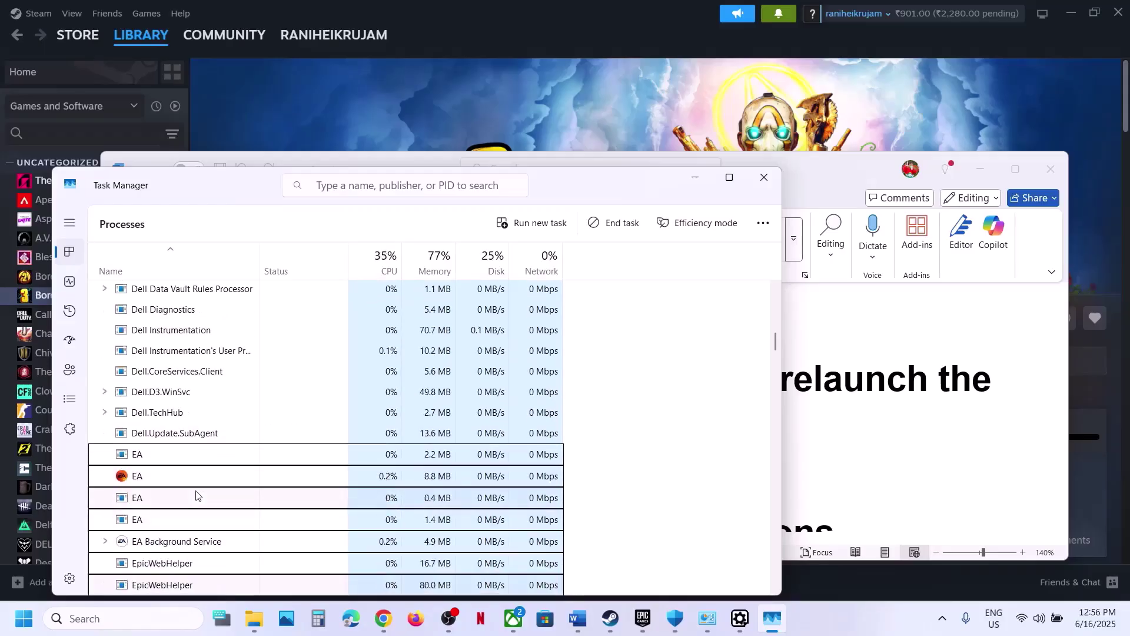
{"action": "scroll", "coordinate": [196, 496], "scroll_direction": "up", "scroll_amount": 8}
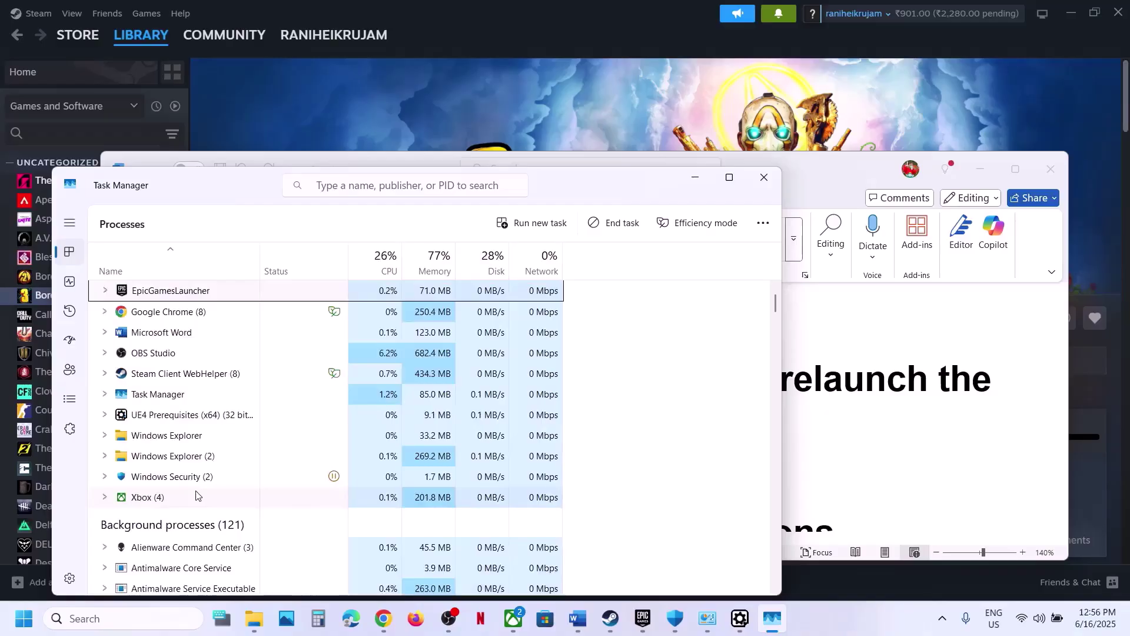
{"action": "right_click", "coordinate": [177, 292]}
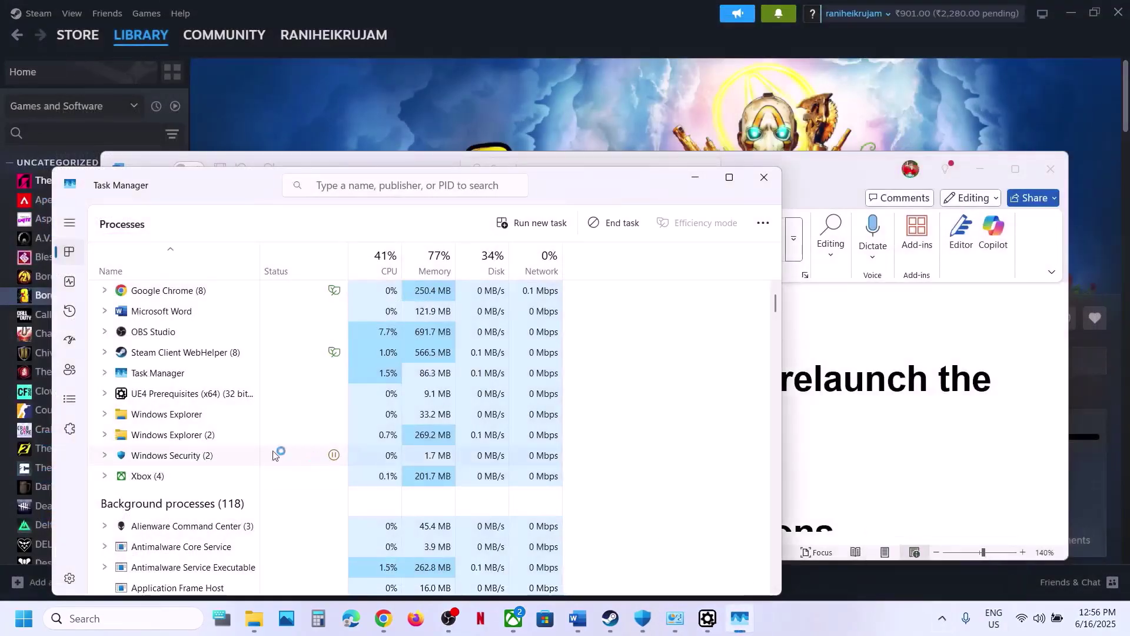
{"action": "left_click", "coordinate": [217, 439]}
{"action": "key", "text": "e"}
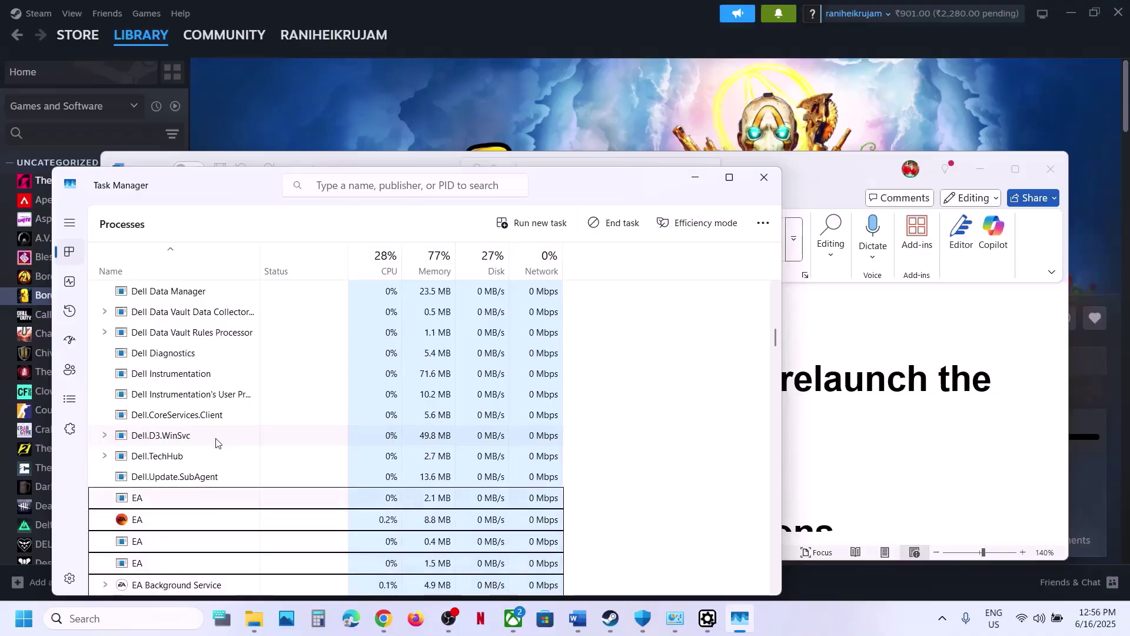
{"action": "left_click", "coordinate": [764, 177]}
Highlight "game installation folder" in Step 13 of the Word document and move on to Step 14
{"action": "left_click", "coordinate": [599, 423]}
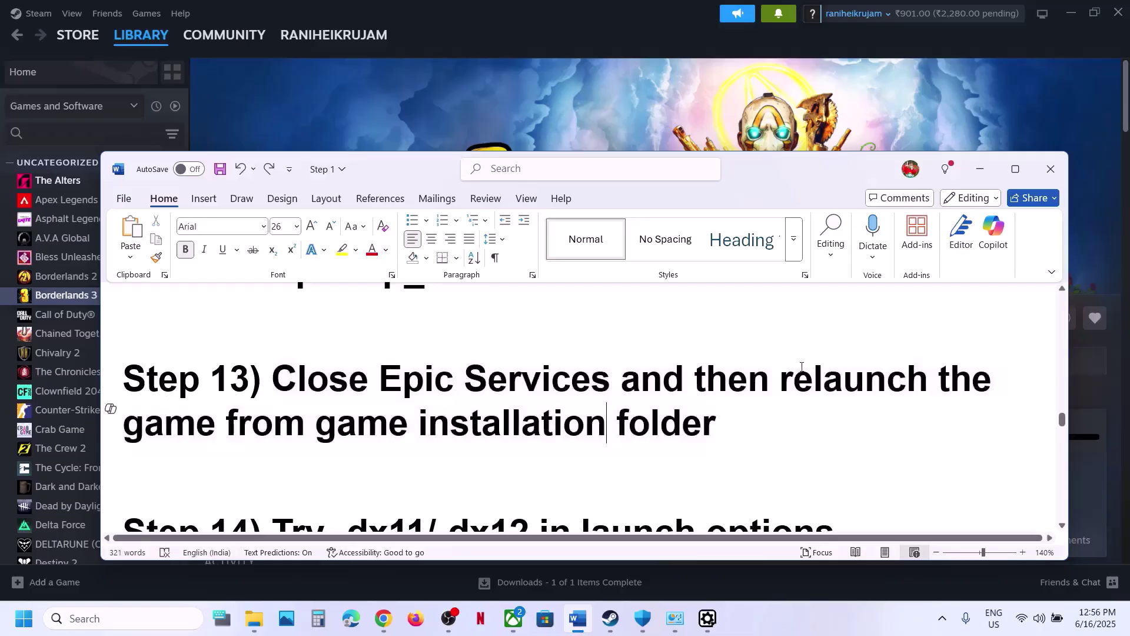
{"action": "left_click_drag", "start_coordinate": [316, 425], "coordinate": [716, 425]}
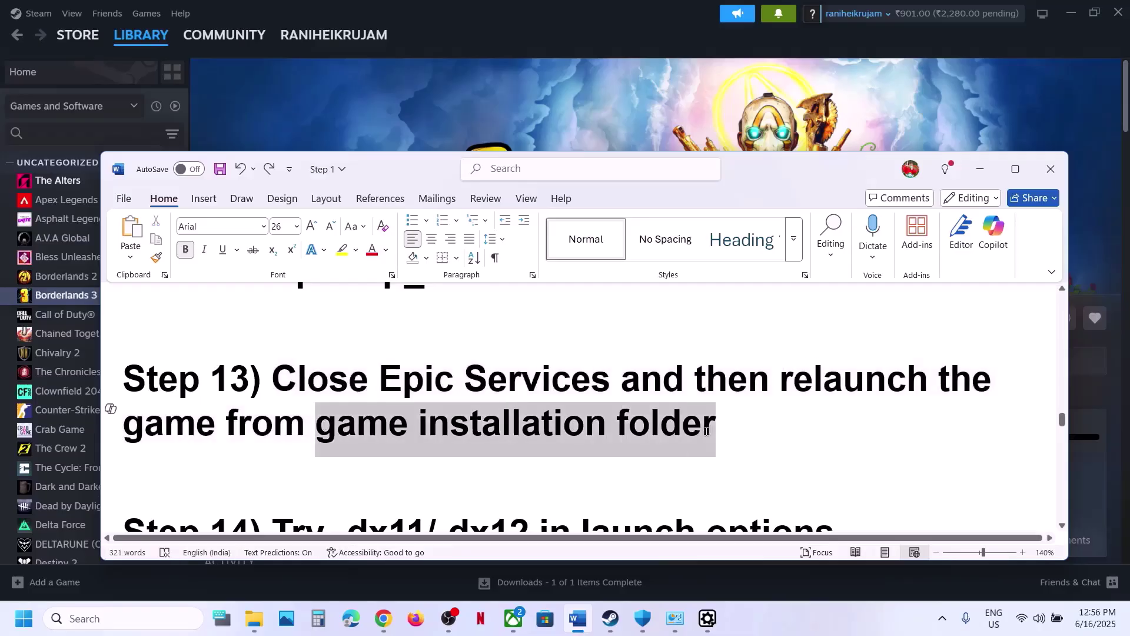
{"action": "scroll", "coordinate": [414, 405], "scroll_direction": "down", "scroll_amount": 3}
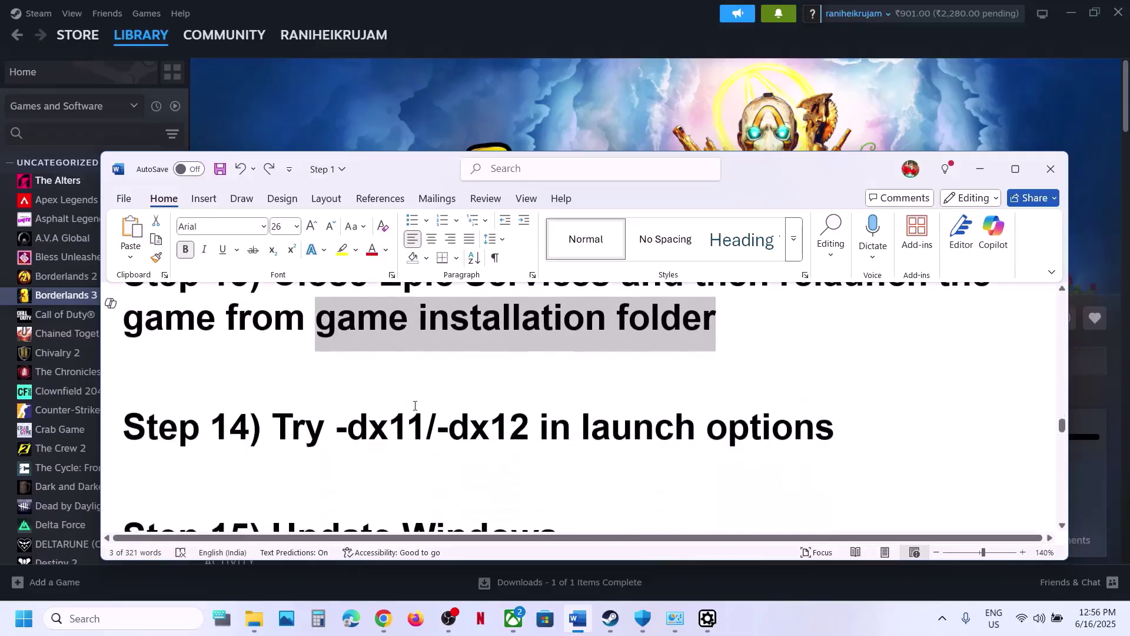
Switch to Steam and set the Borderlands 3 launch options to -dx11 in the game's properties
{"action": "left_click", "coordinate": [477, 116]}
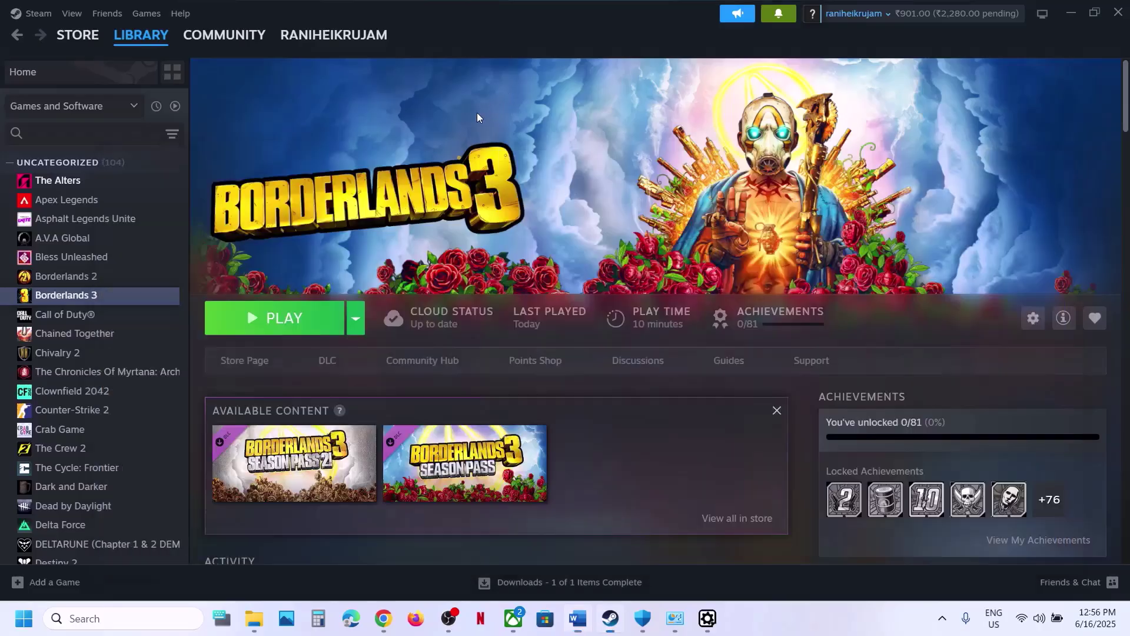
{"action": "right_click", "coordinate": [83, 302]}
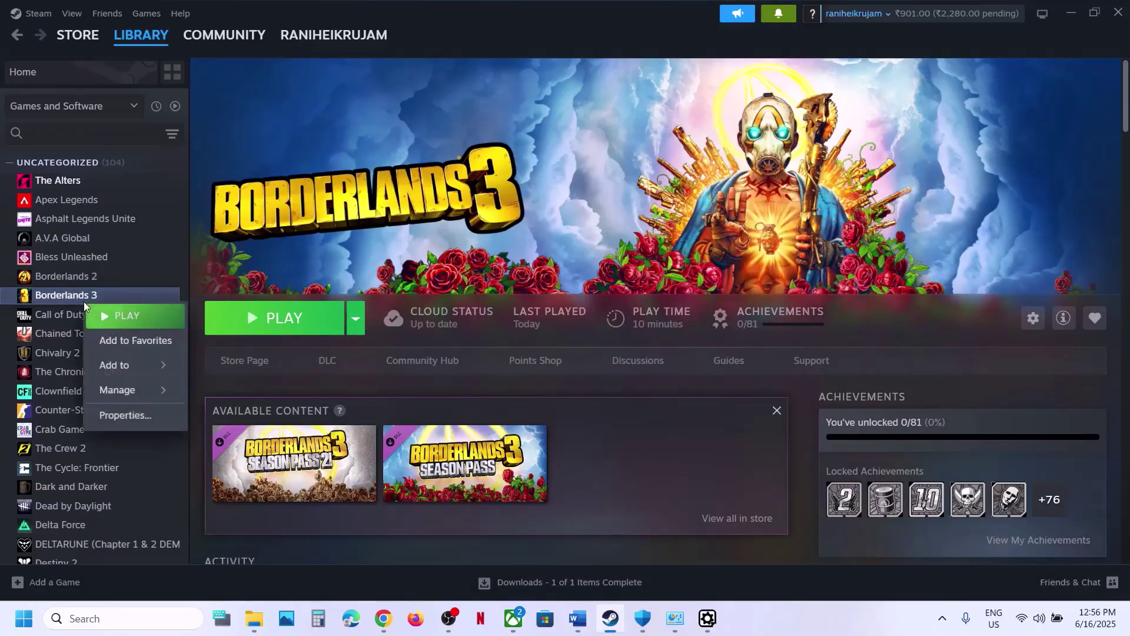
{"action": "left_click", "coordinate": [143, 417]}
{"action": "left_click", "coordinate": [461, 383]}
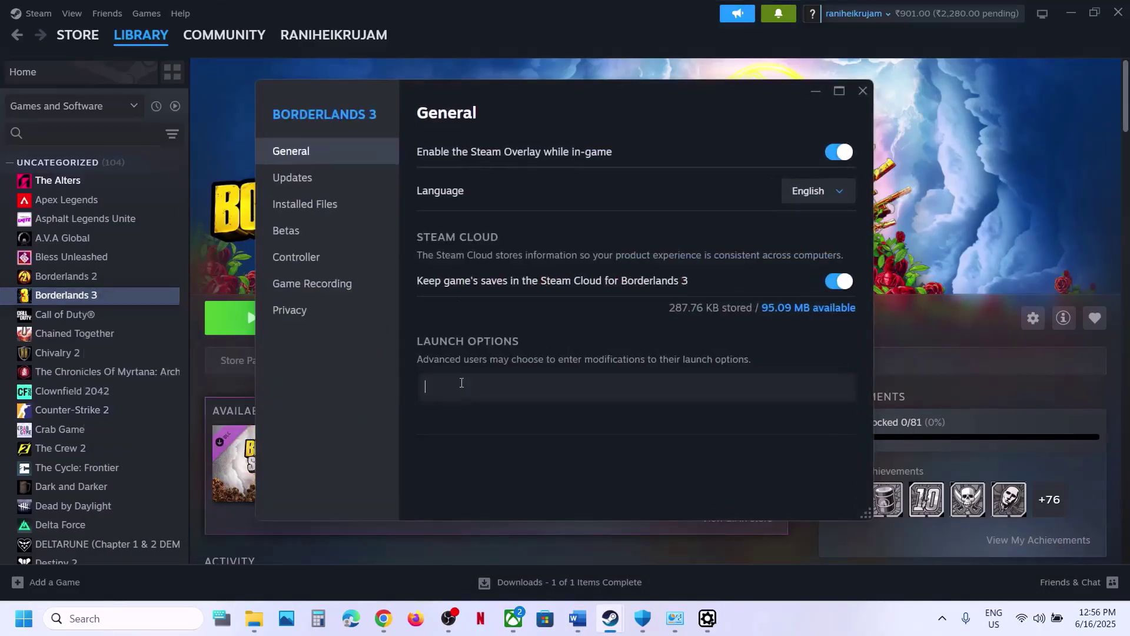
{"action": "type", "text": "-dx11"}
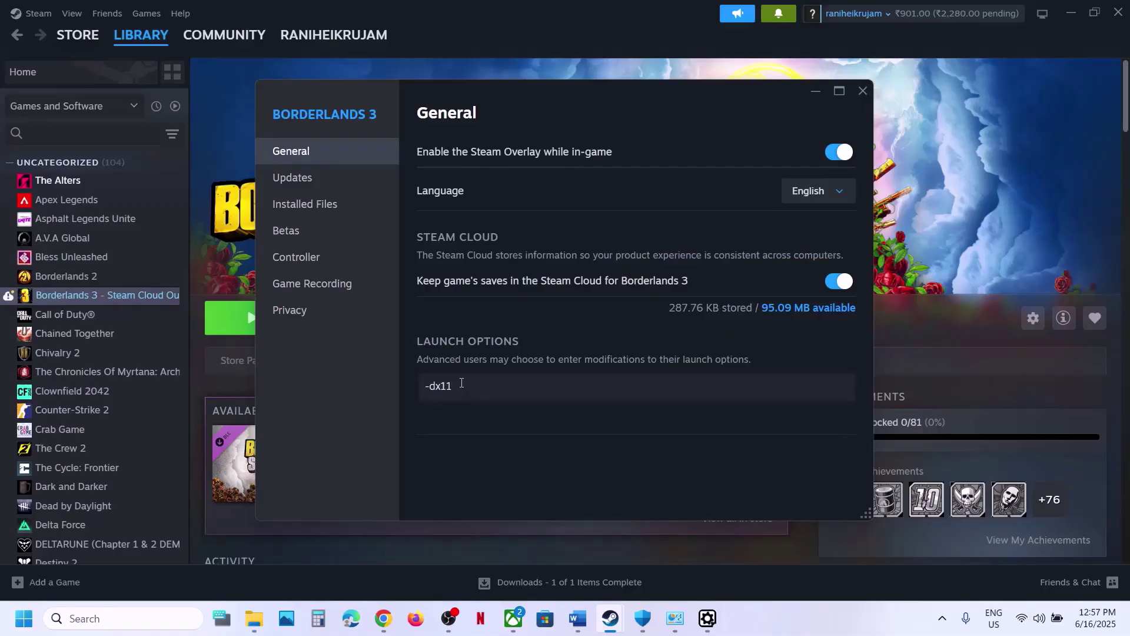
{"action": "left_click", "coordinate": [698, 462]}
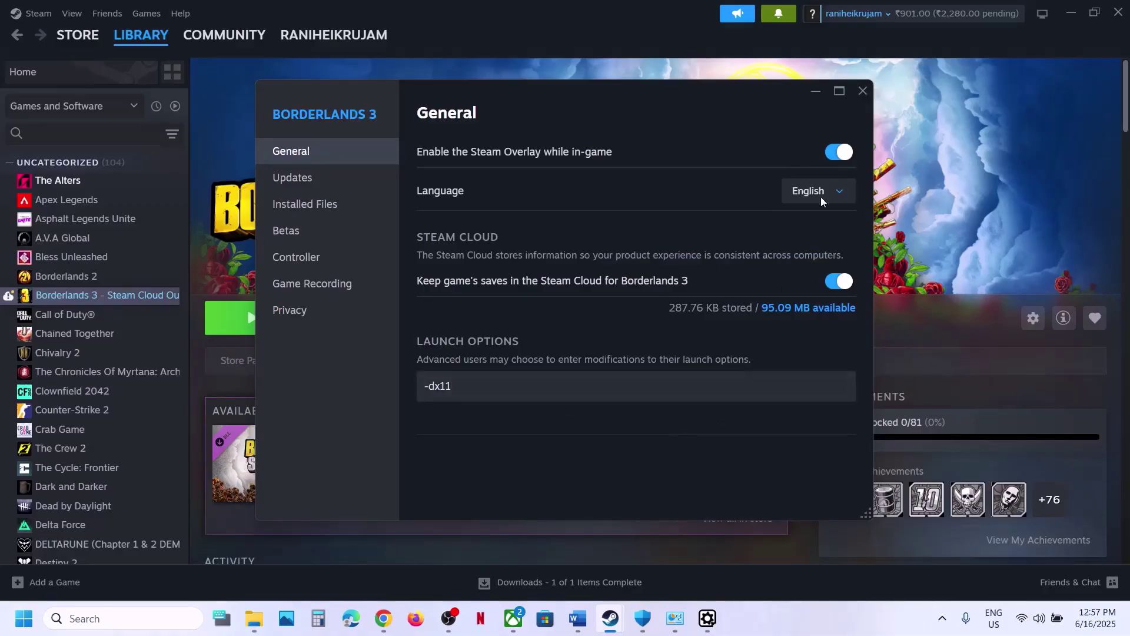
{"action": "left_click", "coordinate": [860, 83]}
Reopen the Borderlands 3 properties and change the launch options to -dx12
{"action": "right_click", "coordinate": [142, 295]}
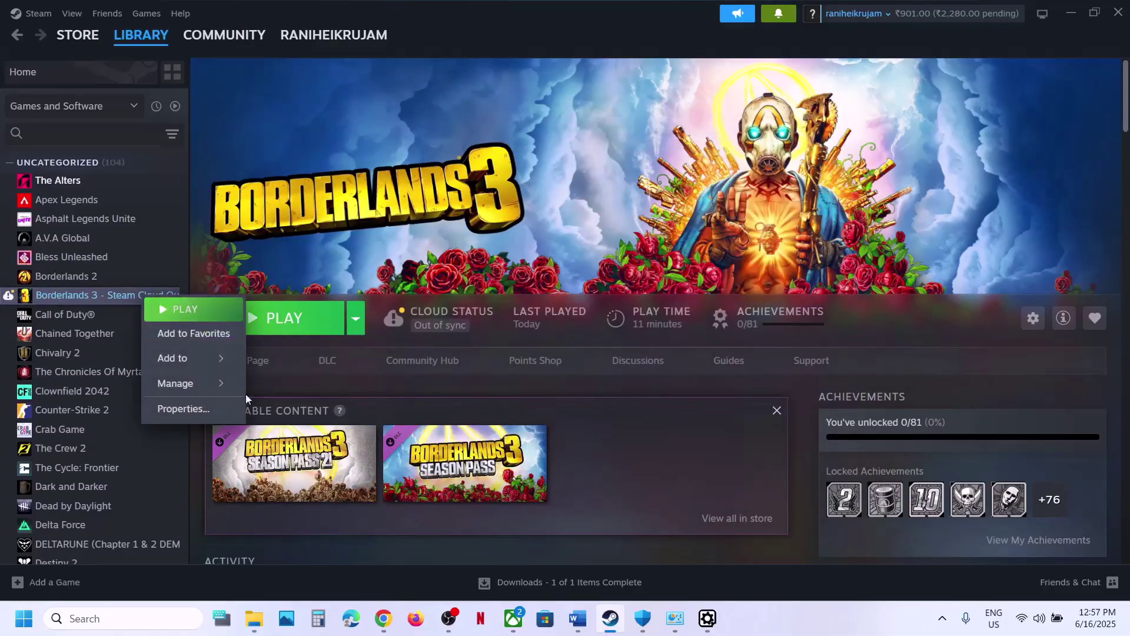
{"action": "left_click", "coordinate": [179, 408]}
{"action": "left_click", "coordinate": [505, 386]}
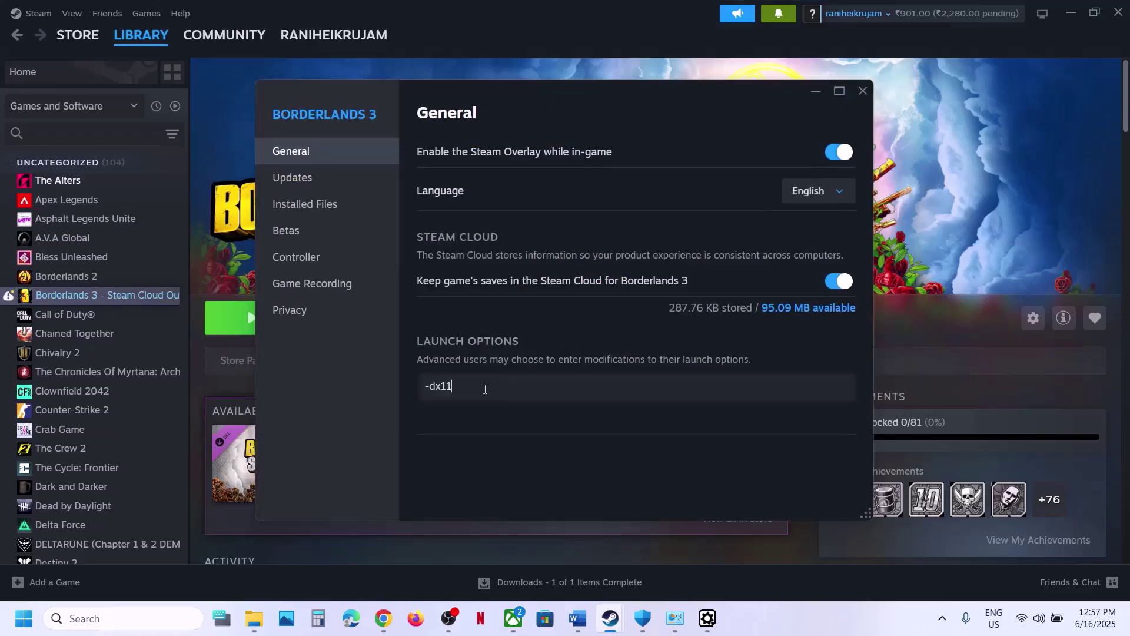
{"action": "key", "text": "shift+Left"}
{"action": "key", "text": "shift+Left"}
{"action": "key", "text": "BackSpace"}
{"action": "type", "text": "12"}
{"action": "left_click", "coordinate": [563, 413]}
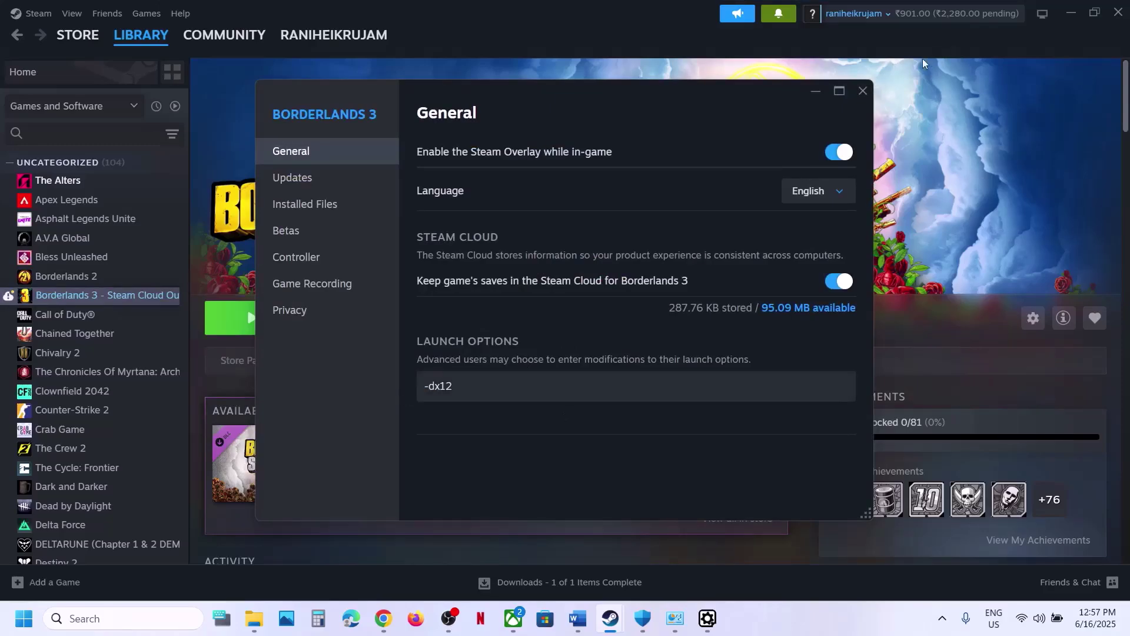
{"action": "left_click", "coordinate": [863, 93]}
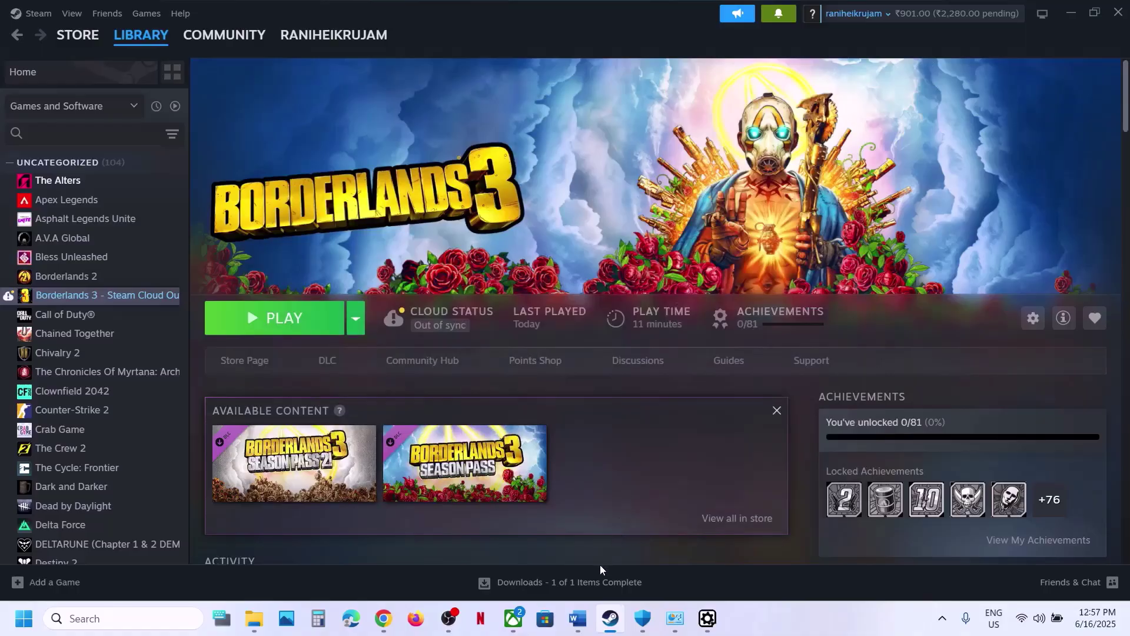
Clear the Borderlands 3 launch options in the game's properties
{"action": "right_click", "coordinate": [126, 299]}
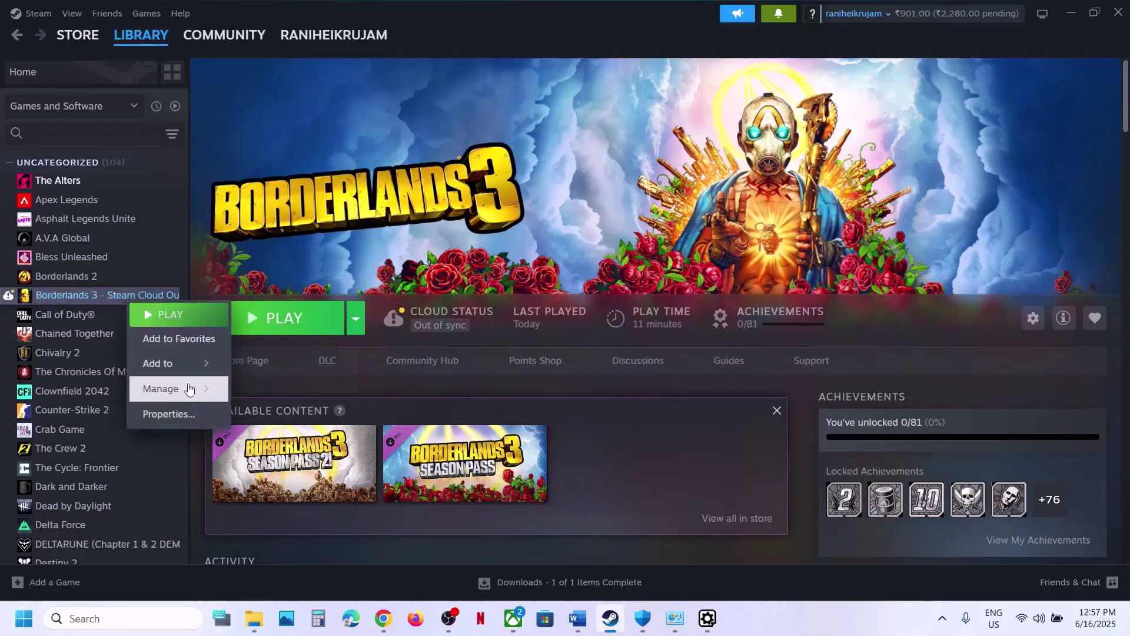
{"action": "left_click", "coordinate": [180, 413]}
{"action": "left_click", "coordinate": [467, 387]}
{"action": "key", "text": "ctrl+a"}
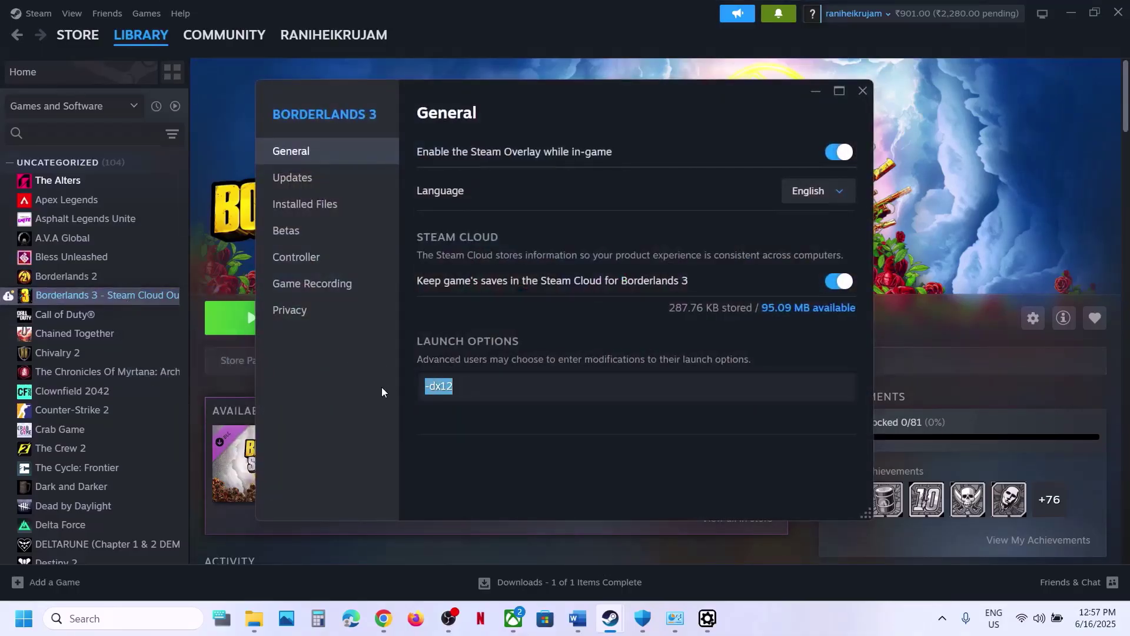
{"action": "key", "text": "BackSpace"}
{"action": "left_click", "coordinate": [522, 432]}
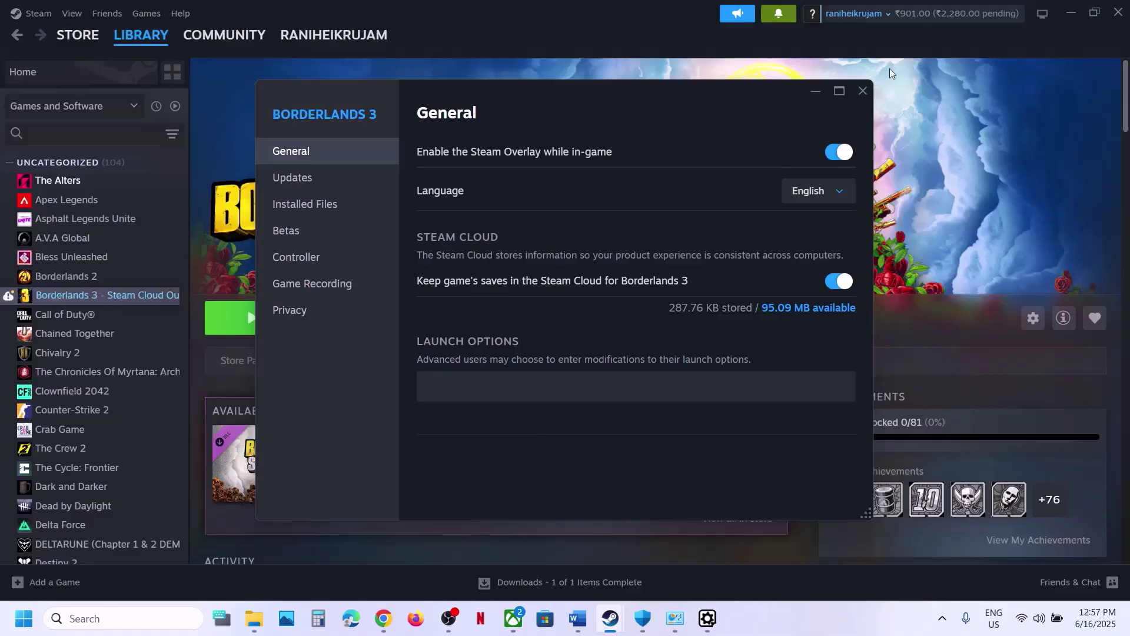
{"action": "left_click", "coordinate": [864, 89]}
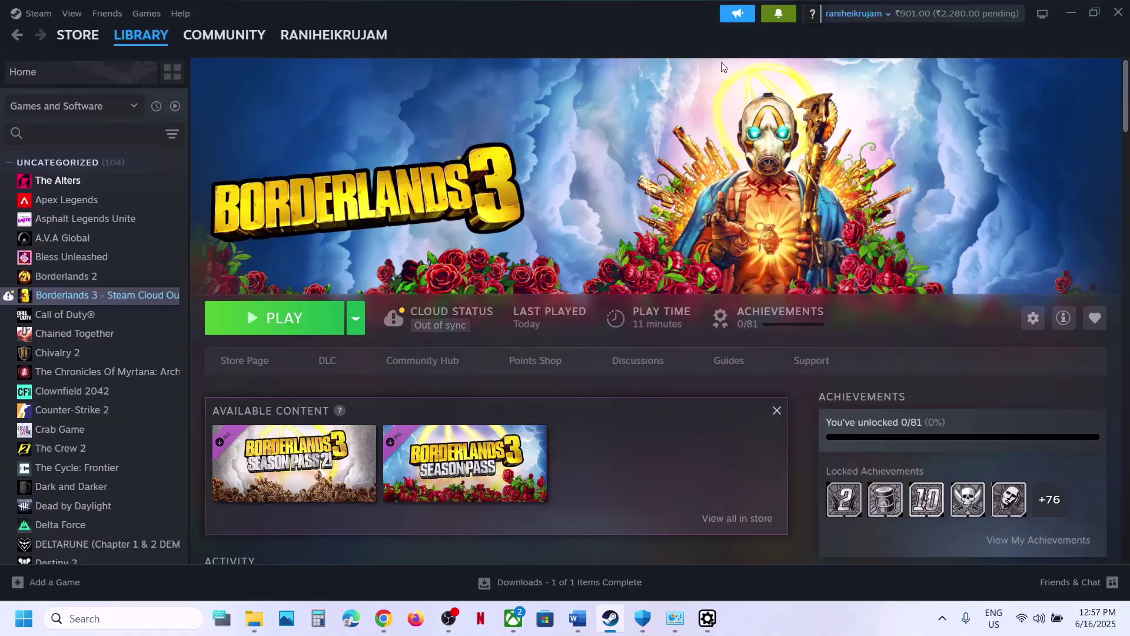
Bring up the UE4 Prerequisites (x64) setup window and close it
{"action": "left_click", "coordinate": [707, 619]}
{"action": "left_click", "coordinate": [747, 448]}
Highlight the Step 15 text "Update Windows" in the Word document and open Windows Settings
{"action": "scroll", "coordinate": [497, 410], "scroll_direction": "down", "scroll_amount": 3}
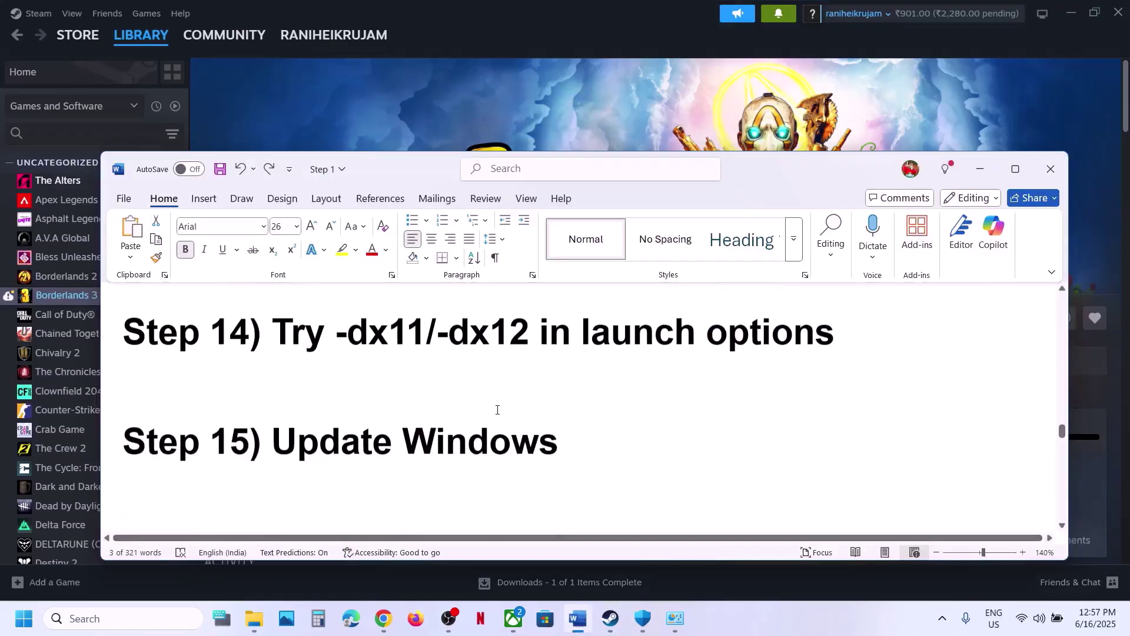
{"action": "left_click_drag", "start_coordinate": [273, 433], "coordinate": [558, 433]}
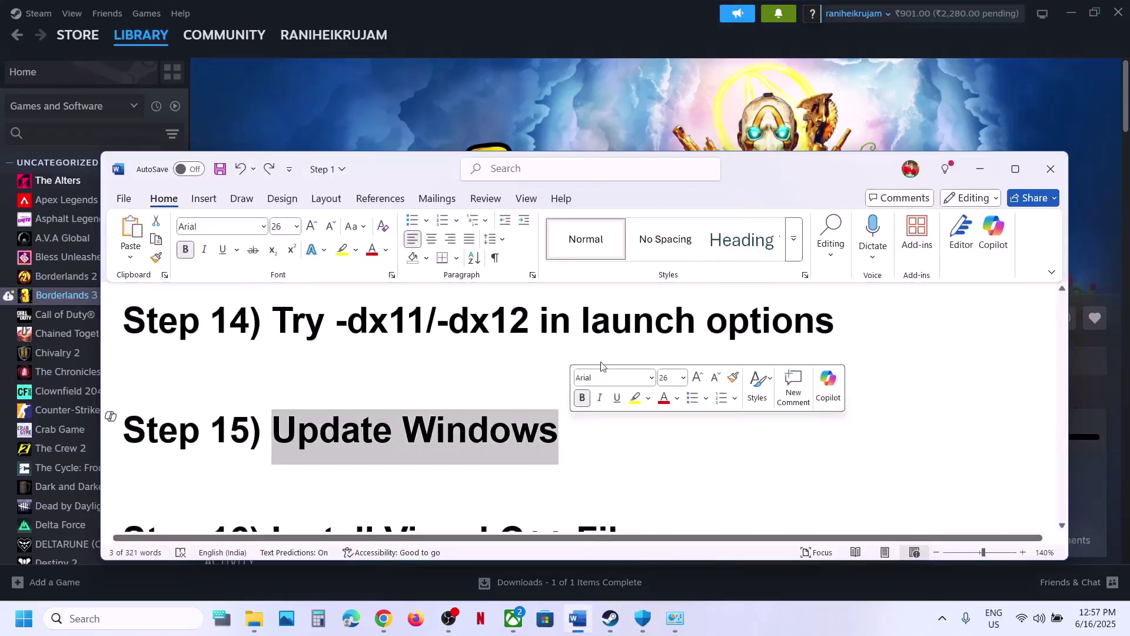
{"action": "left_click", "coordinate": [649, 129]}
{"action": "key", "text": "super+i"}
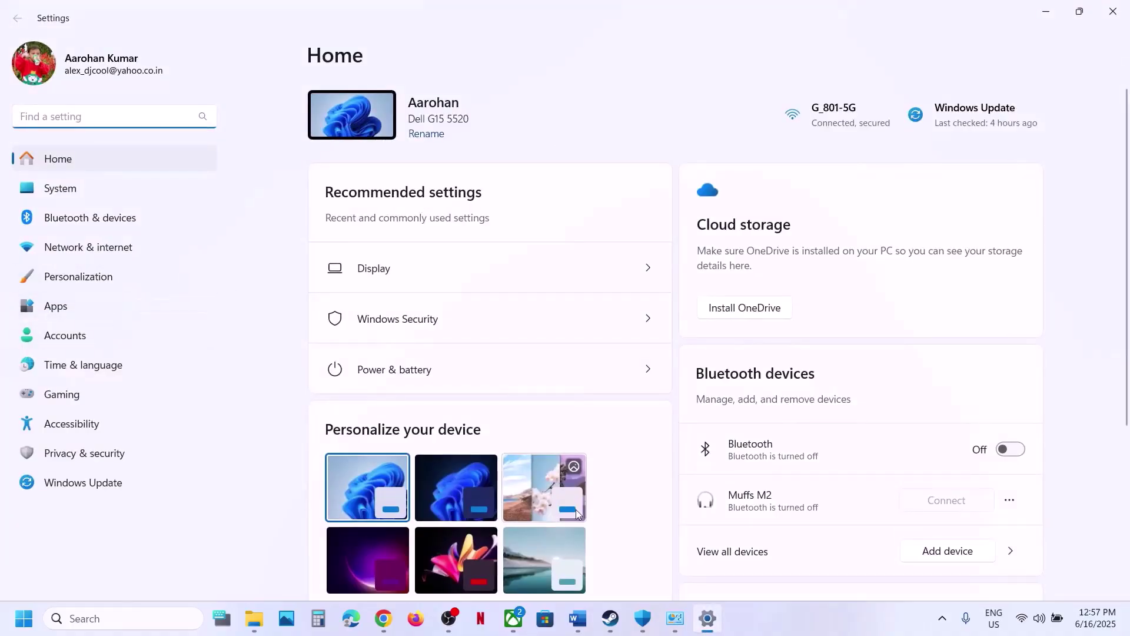
Switch to the Xbox app and create a desktop shortcut for Borderlands 3 from its management options
{"action": "left_click", "coordinate": [517, 629]}
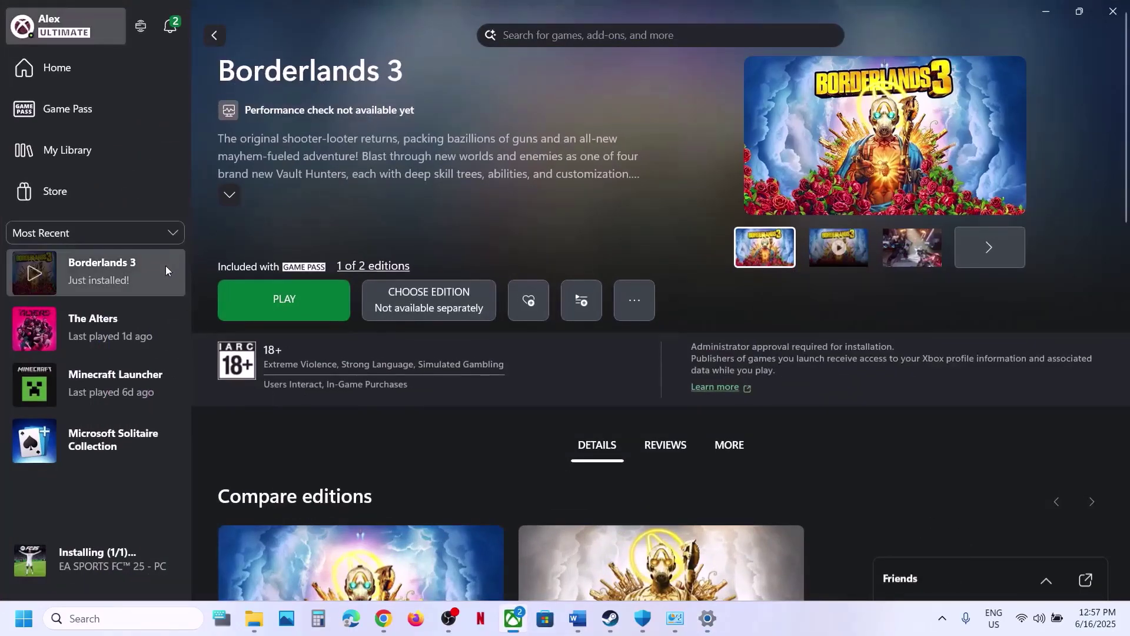
{"action": "right_click", "coordinate": [103, 278]}
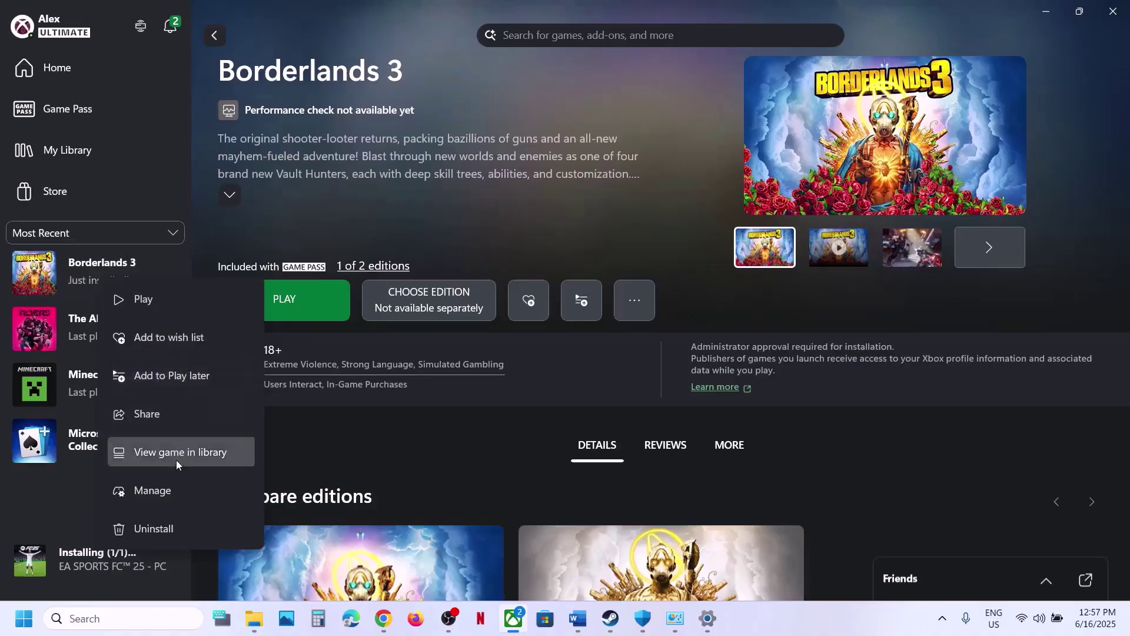
{"action": "left_click", "coordinate": [168, 491]}
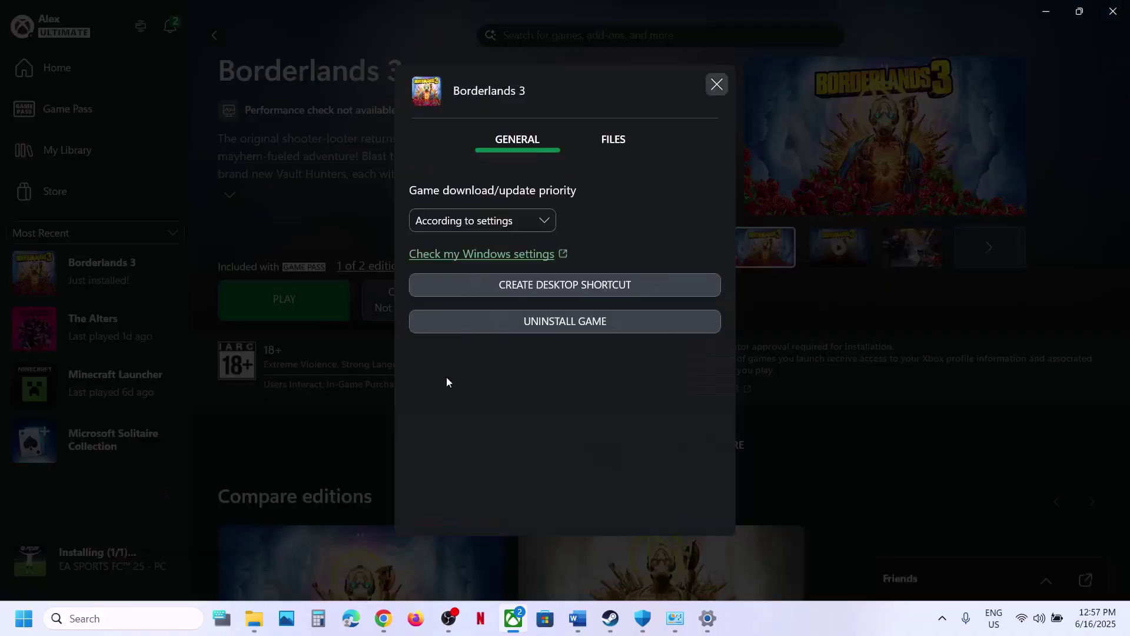
{"action": "left_click", "coordinate": [553, 288]}
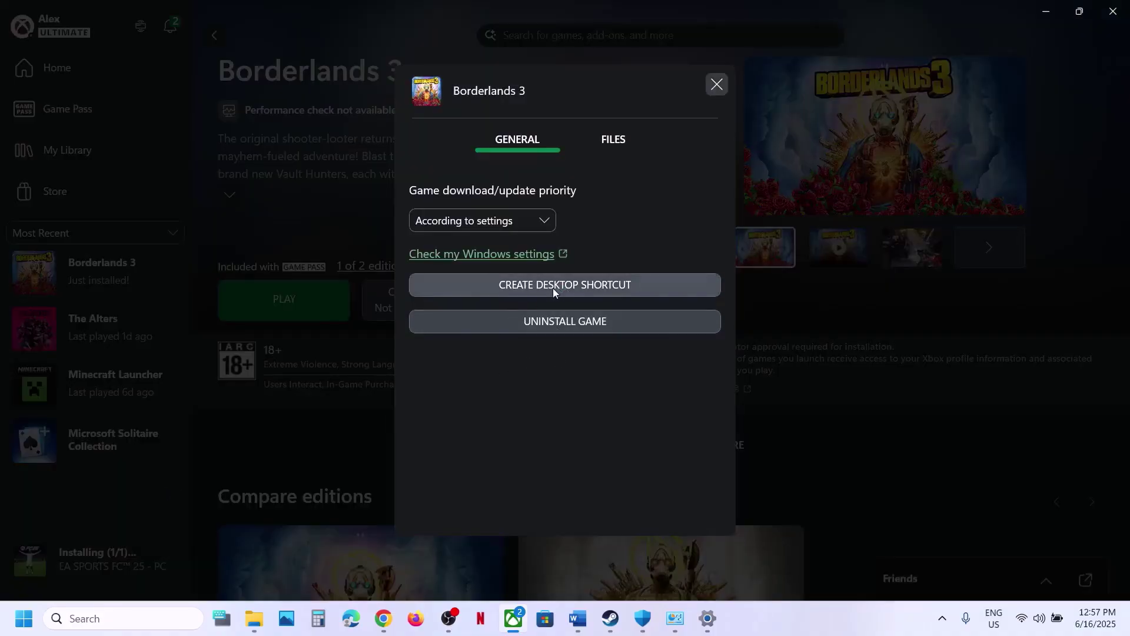
{"action": "left_click", "coordinate": [716, 85]}
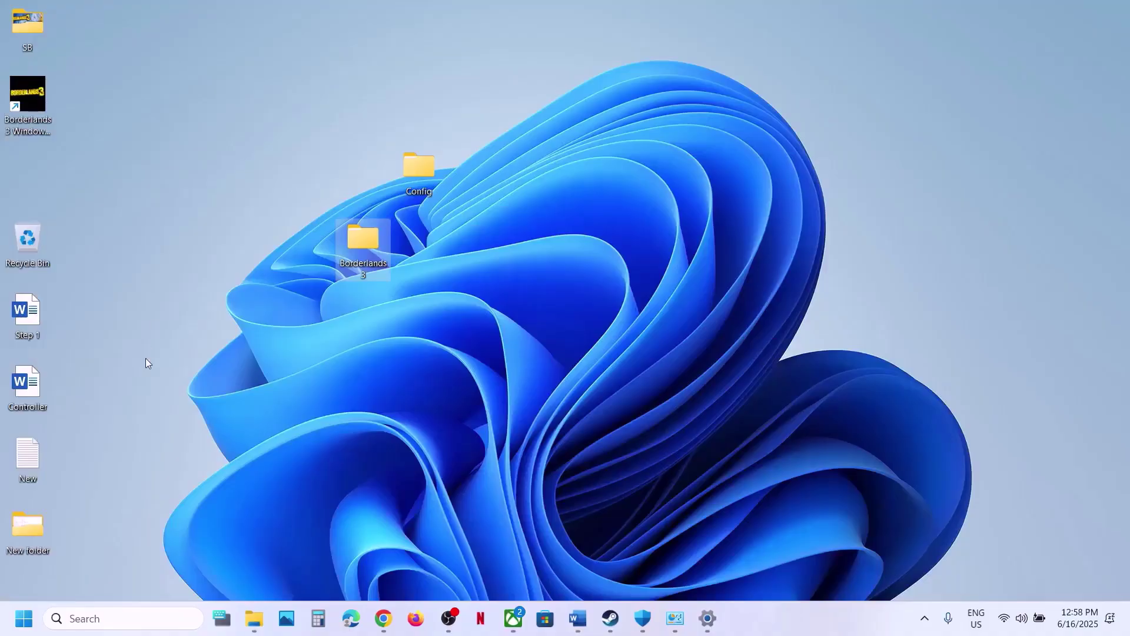
Move the Borderlands 3 Windows PC shortcut near the Config folder on the desktop, view its Run as administrator option, and return to Word
{"action": "left_click_drag", "start_coordinate": [31, 106], "coordinate": [327, 148]}
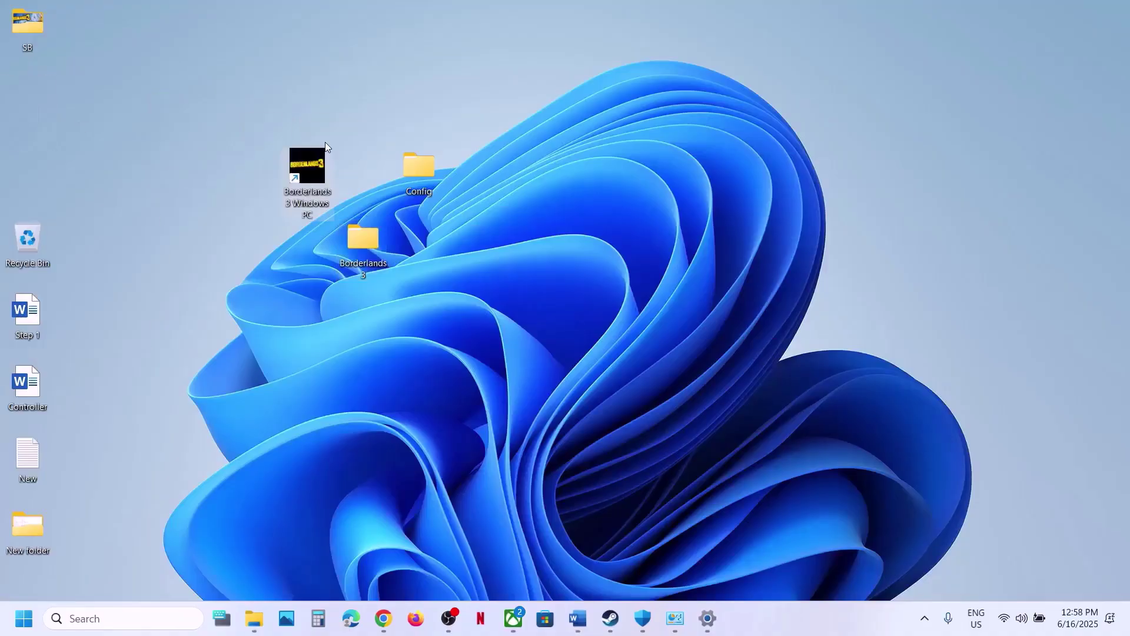
{"action": "right_click", "coordinate": [300, 166]}
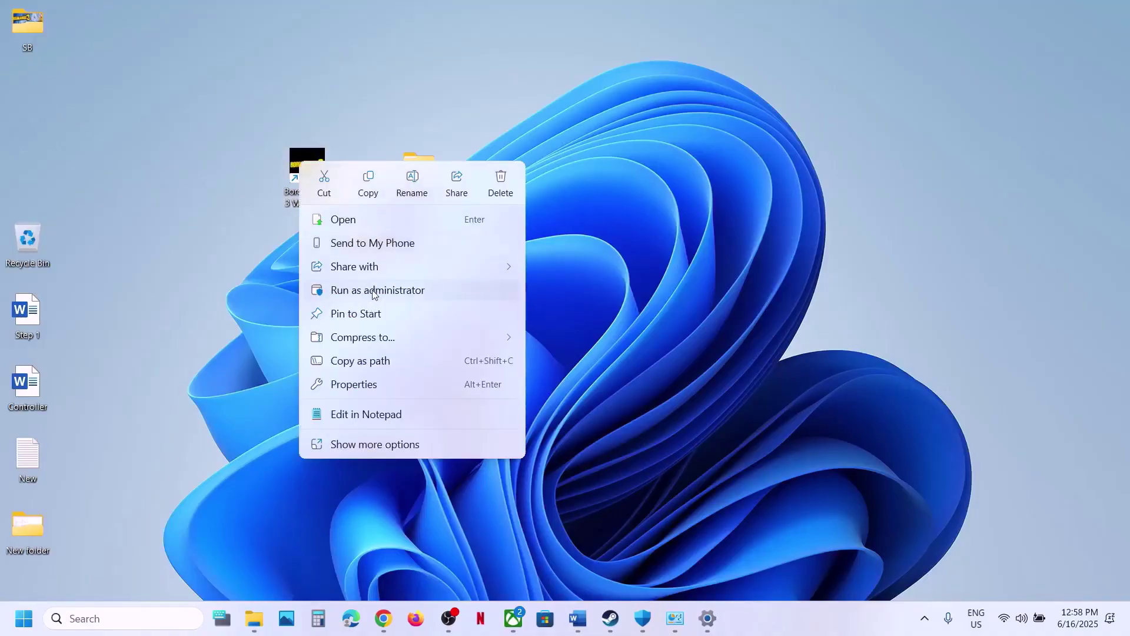
{"action": "left_click", "coordinate": [728, 284]}
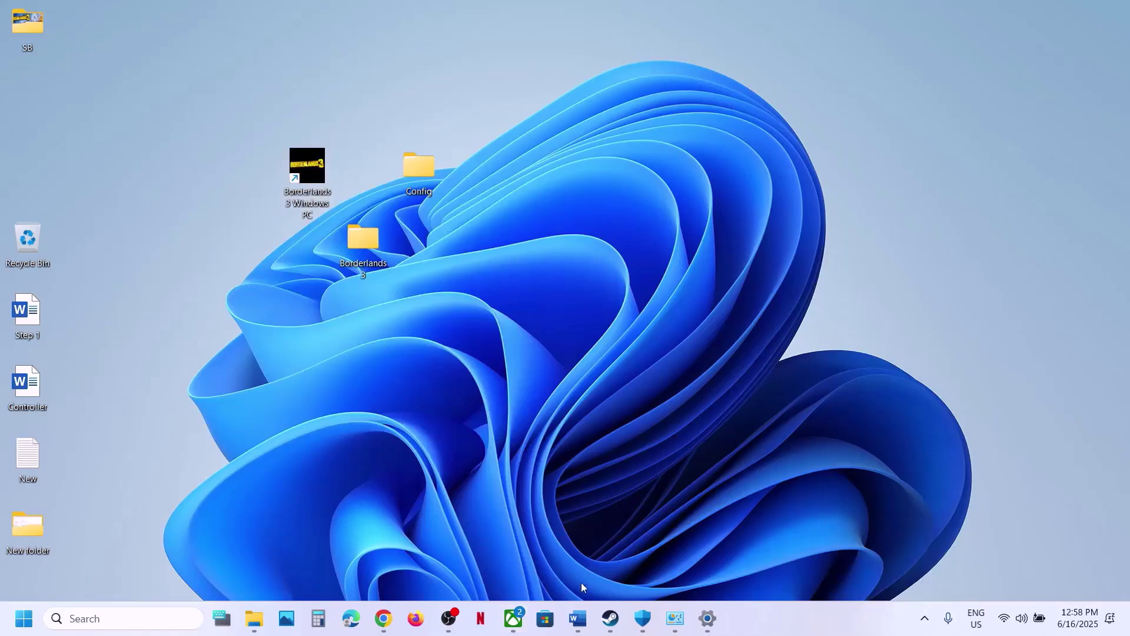
{"action": "left_click", "coordinate": [578, 618]}
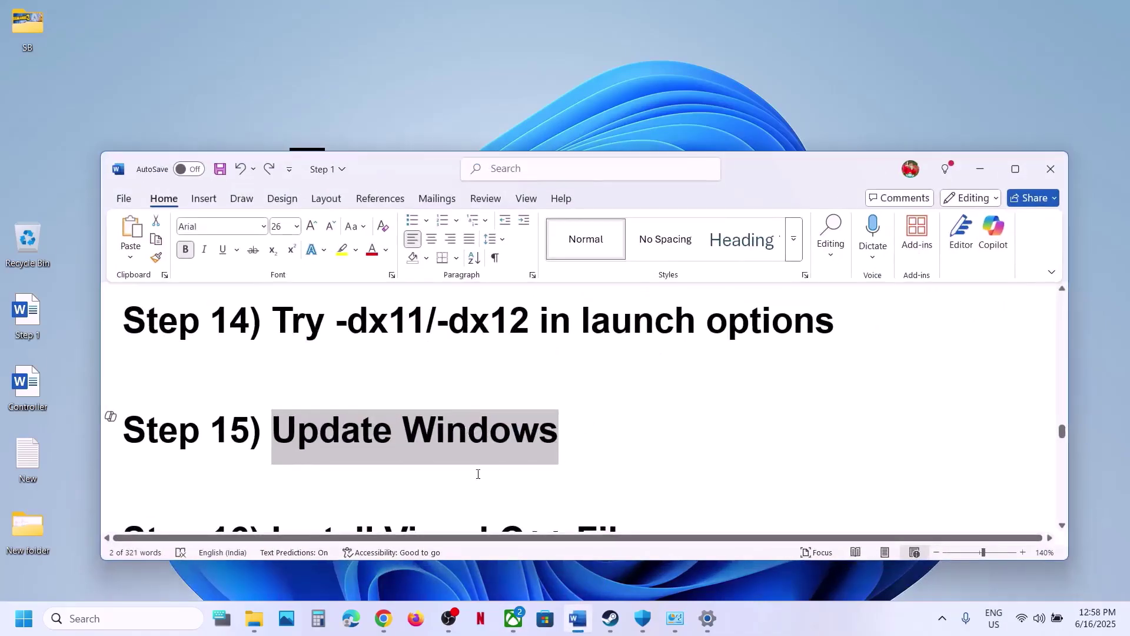
Open the Windows Update page in Settings and bring up the power options containing Restart
{"action": "key", "text": "super+i"}
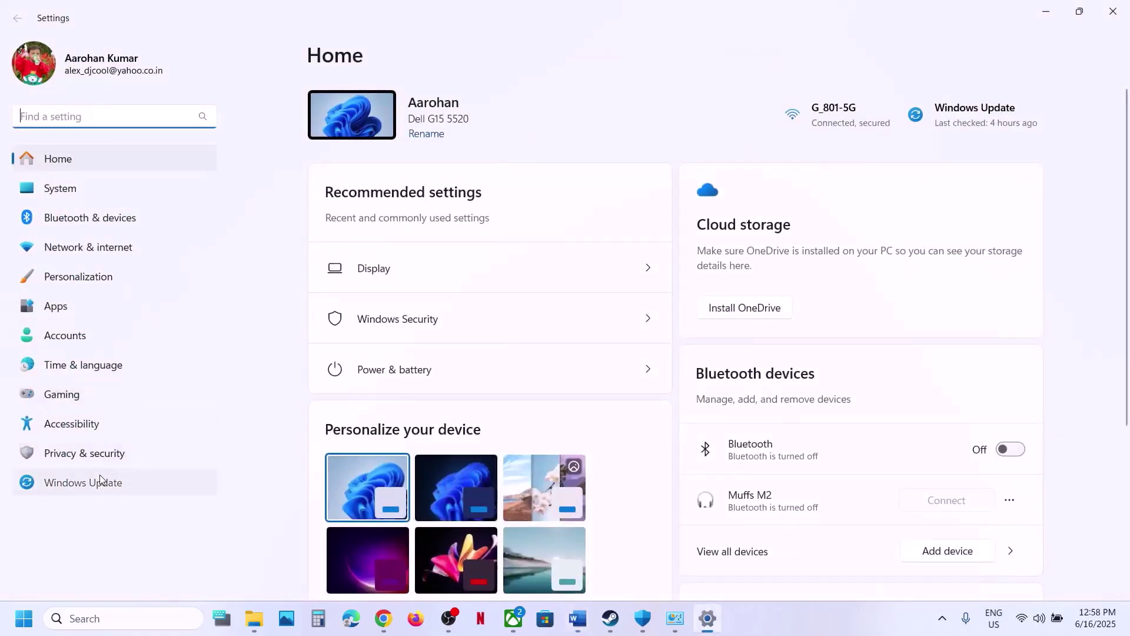
{"action": "left_click", "coordinate": [83, 482]}
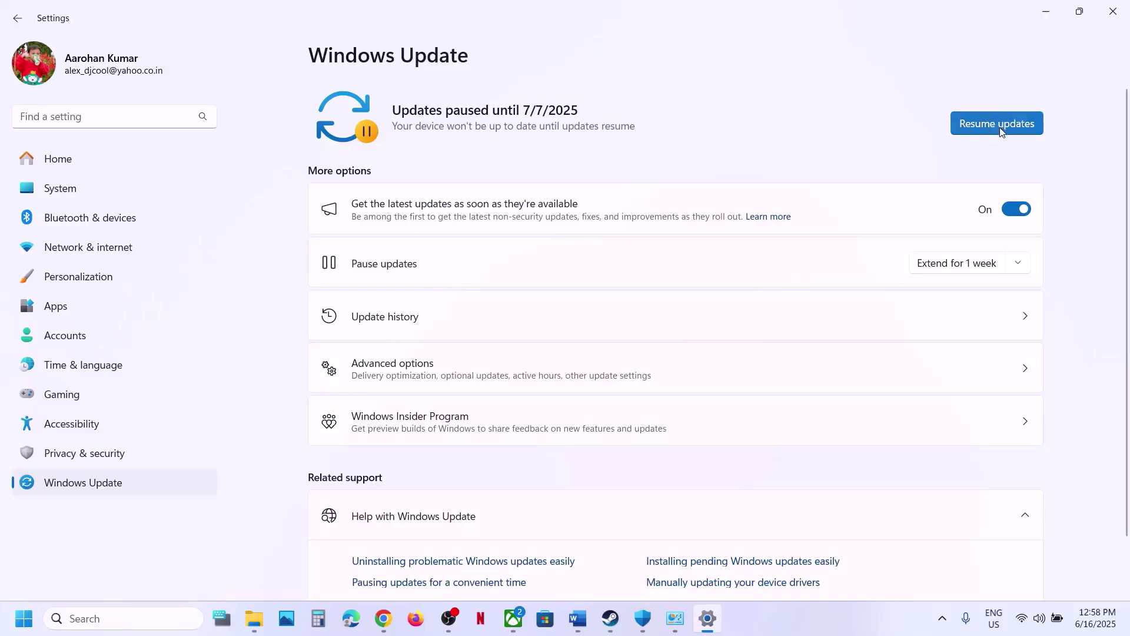
{"action": "left_click", "coordinate": [24, 618]}
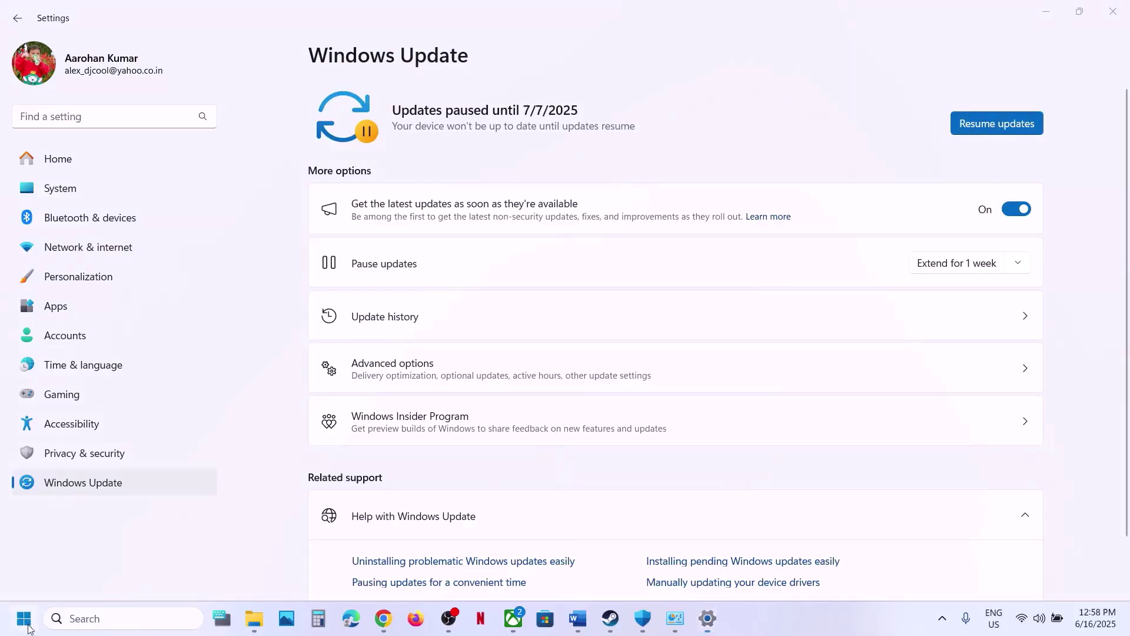
{"action": "left_click", "coordinate": [428, 567]}
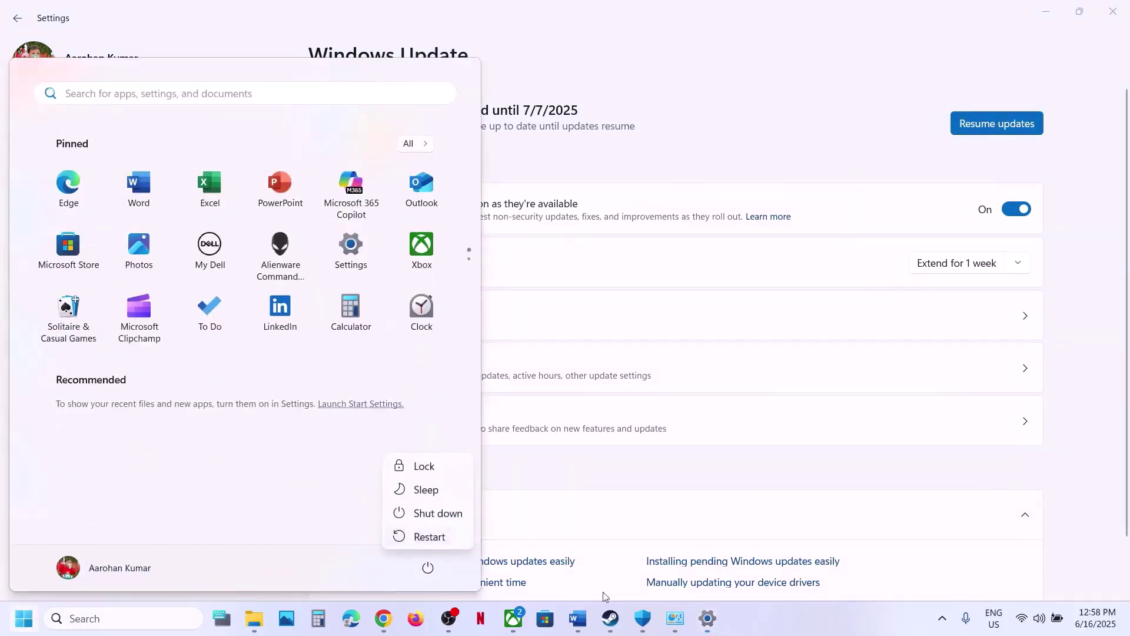
Select the Step 16 Visual C++ link in the Word document and open that Microsoft page in a new Chrome tab
{"action": "mouse_move", "coordinate": [574, 623]}
{"action": "left_click", "coordinate": [644, 511]}
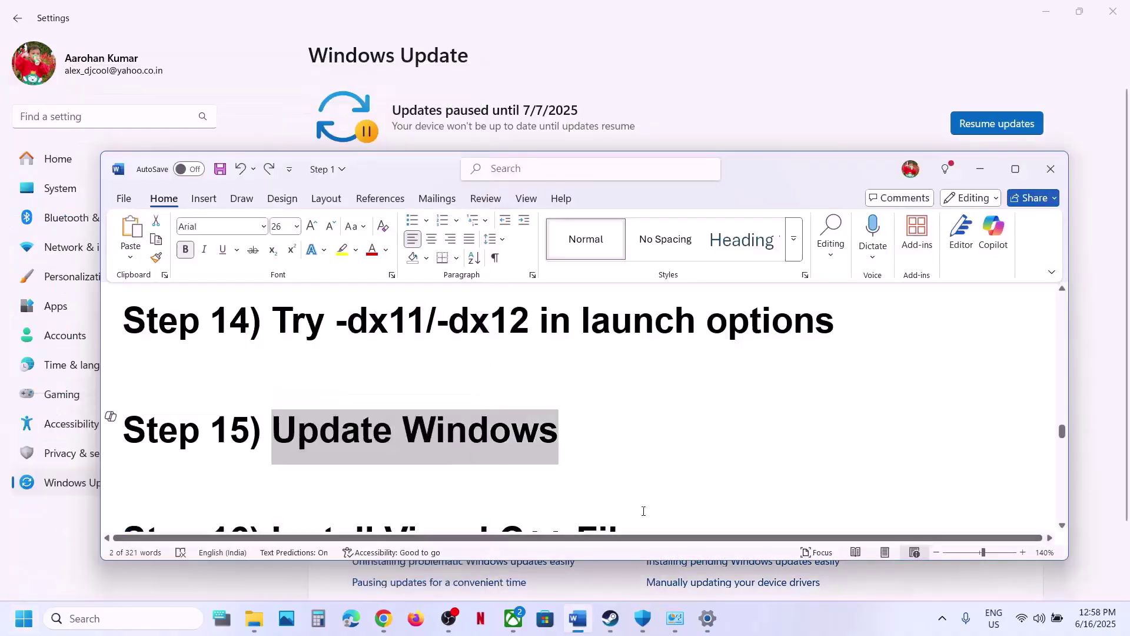
{"action": "scroll", "coordinate": [470, 408], "scroll_direction": "down", "scroll_amount": 3}
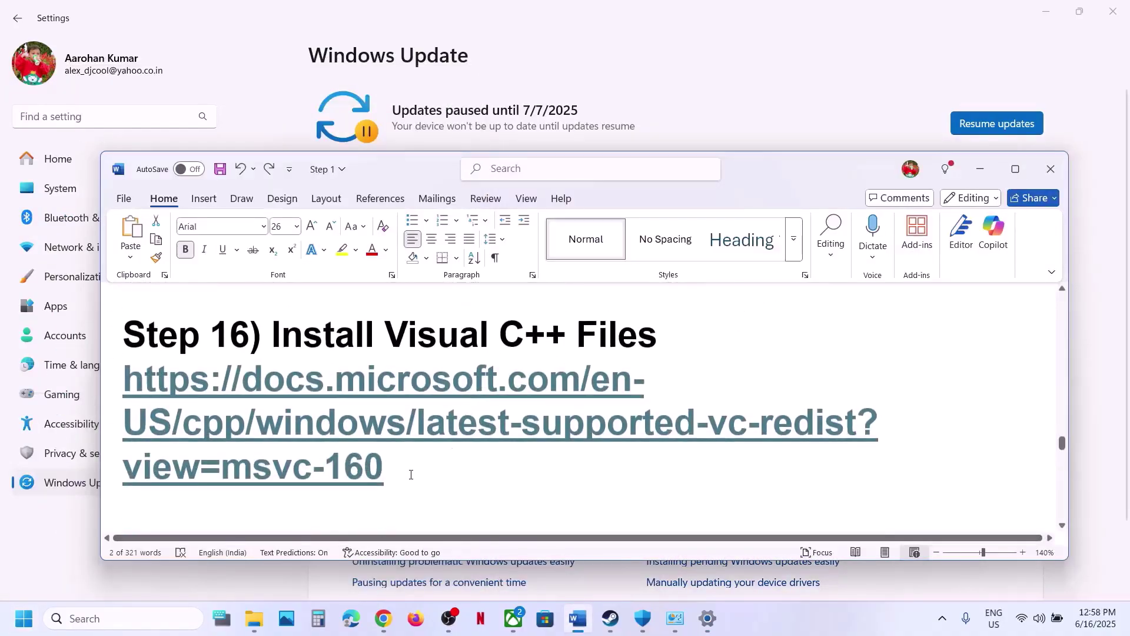
{"action": "triple_click", "coordinate": [175, 402]}
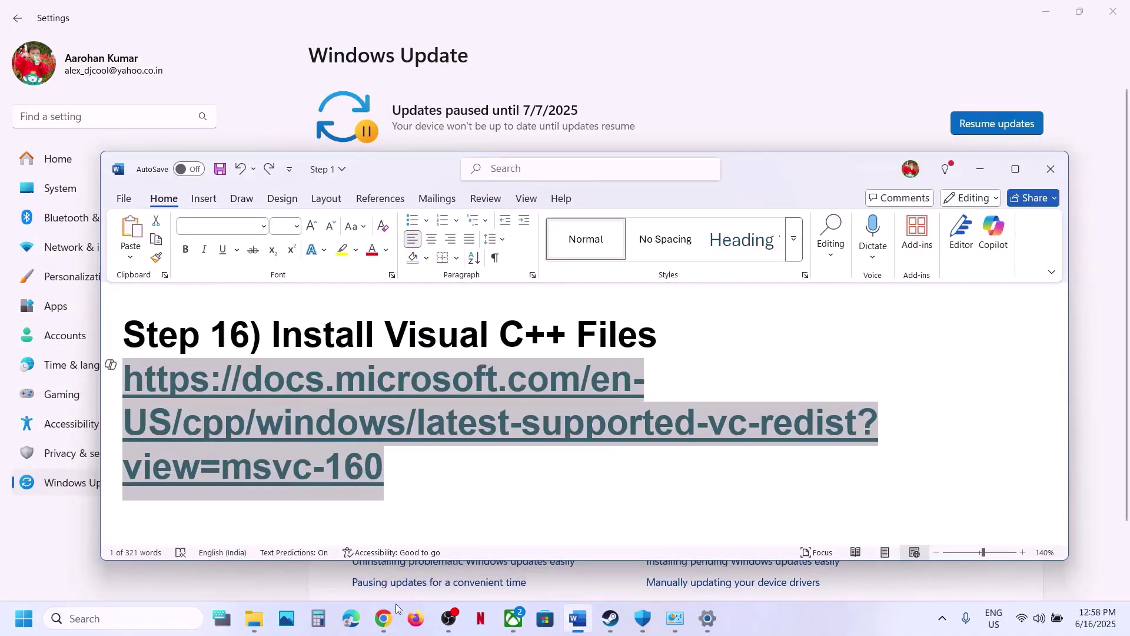
{"action": "left_click", "coordinate": [387, 621]}
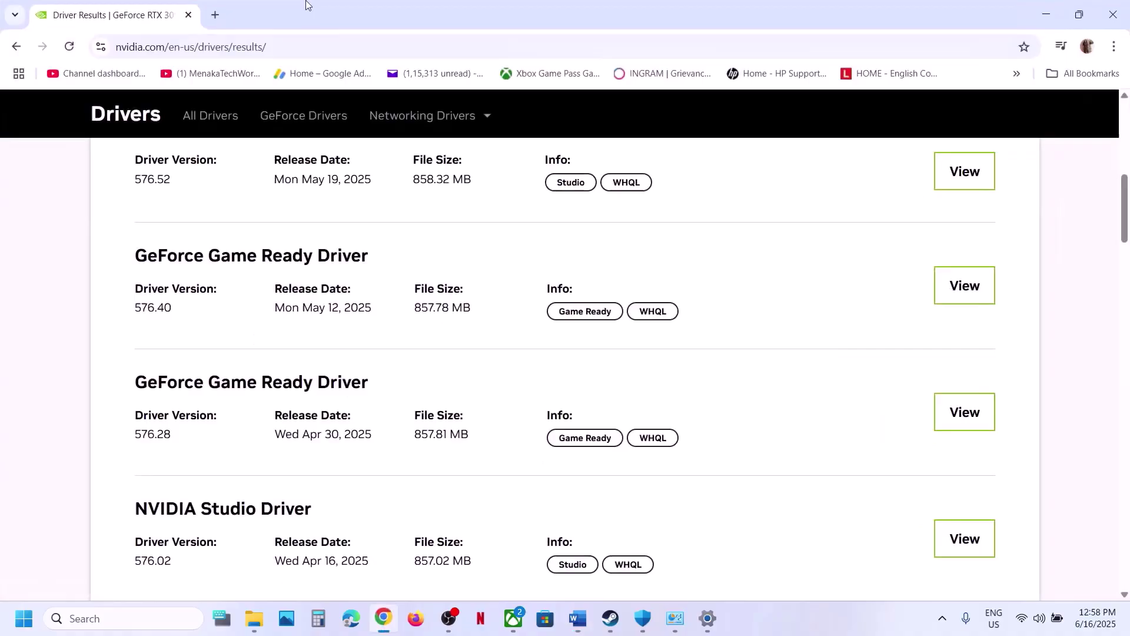
{"action": "left_click", "coordinate": [216, 15]}
{"action": "type", "text": "https://learn.microsoft.com/en-us/cpp/windows/latest-supported-vc-redist?view=msvc-160"}
{"action": "key", "text": "Return"}
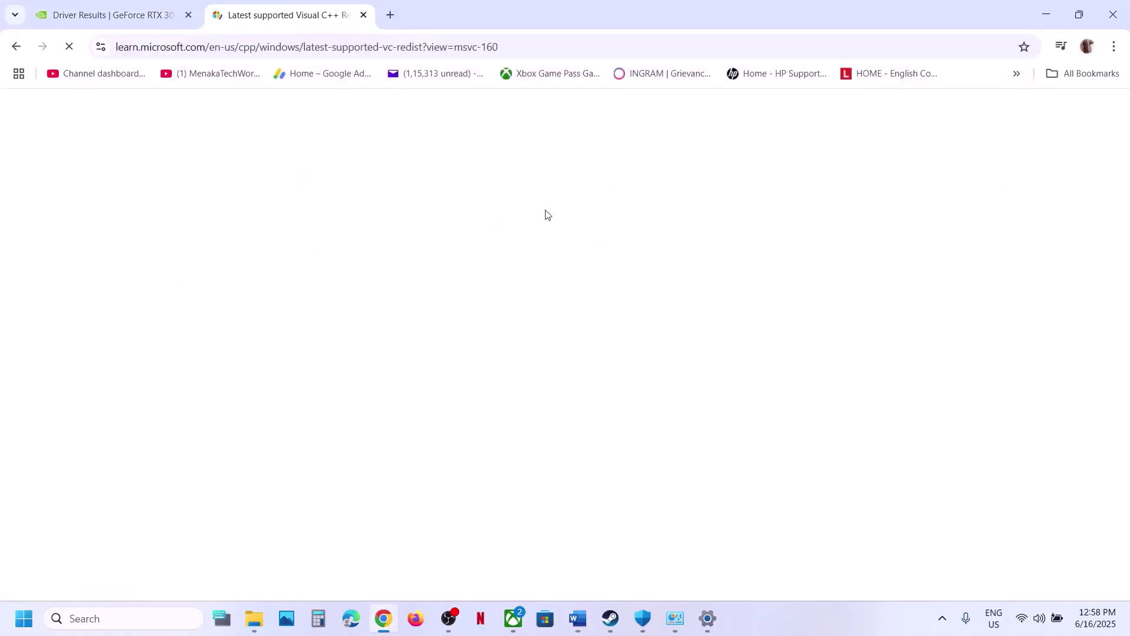
Download the X86 Visual C++ redistributable, run its installer, and start a repair with administrator permission
{"action": "scroll", "coordinate": [485, 435], "scroll_direction": "down", "scroll_amount": 12}
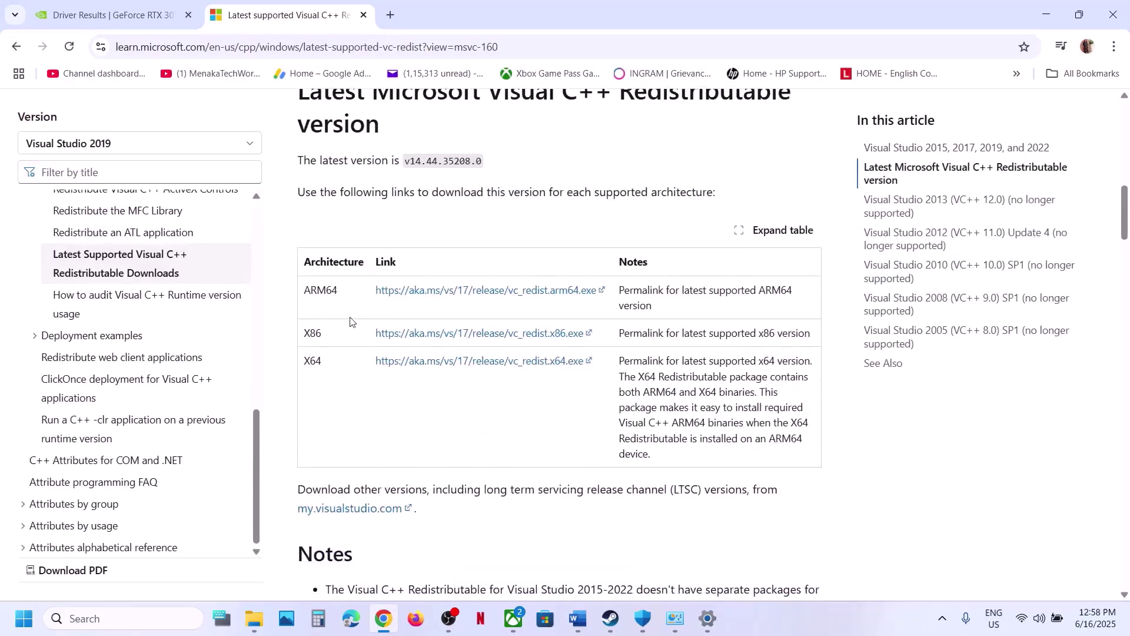
{"action": "mouse_move", "coordinate": [315, 337]}
{"action": "left_mouse_down"}
{"action": "mouse_move", "coordinate": [319, 361]}
{"action": "mouse_move", "coordinate": [312, 333]}
{"action": "left_mouse_up"}
{"action": "double_click", "coordinate": [312, 333]}
{"action": "left_click", "coordinate": [472, 330]}
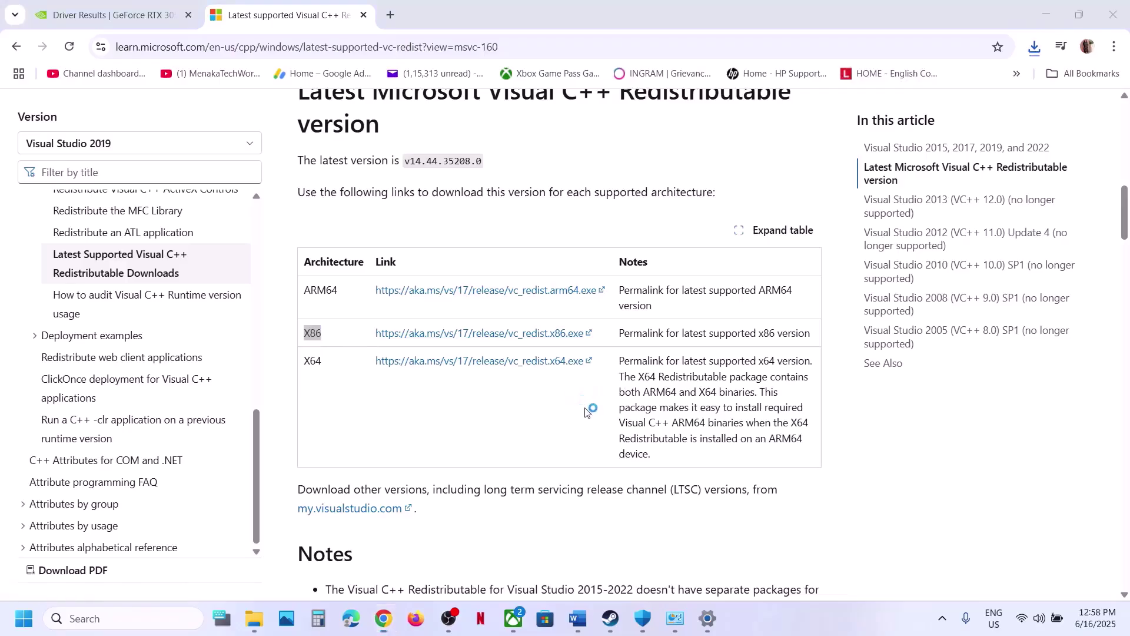
{"action": "left_click", "coordinate": [582, 389]}
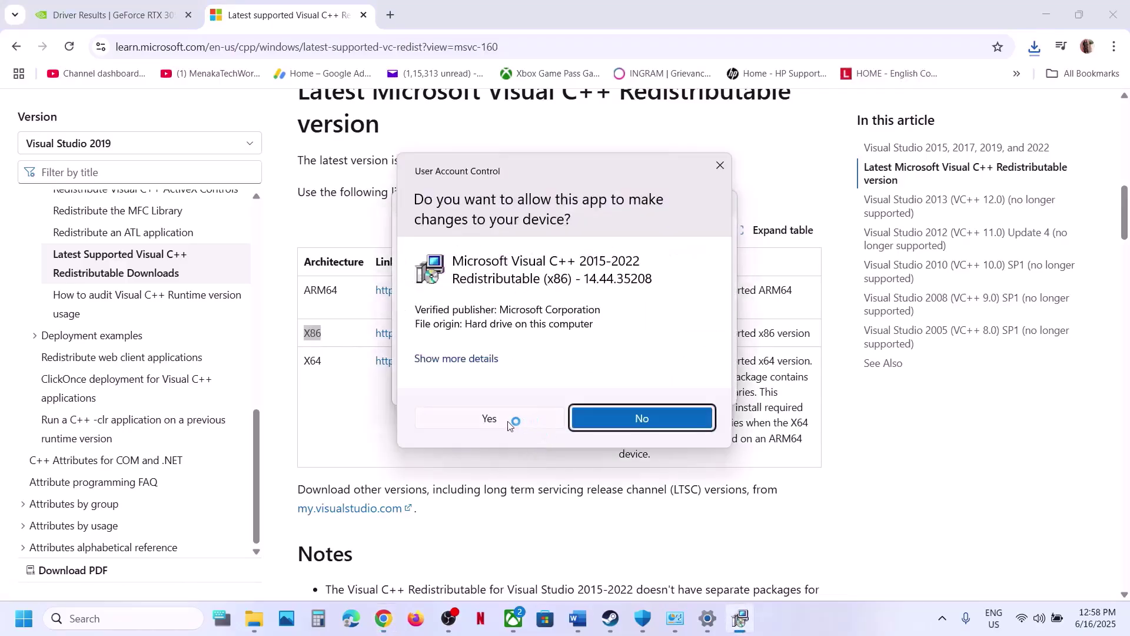
{"action": "left_click", "coordinate": [506, 422]}
Download the X64 Visual C++ redistributable, run its installer, and start a repair with administrator permission
{"action": "double_click", "coordinate": [312, 361]}
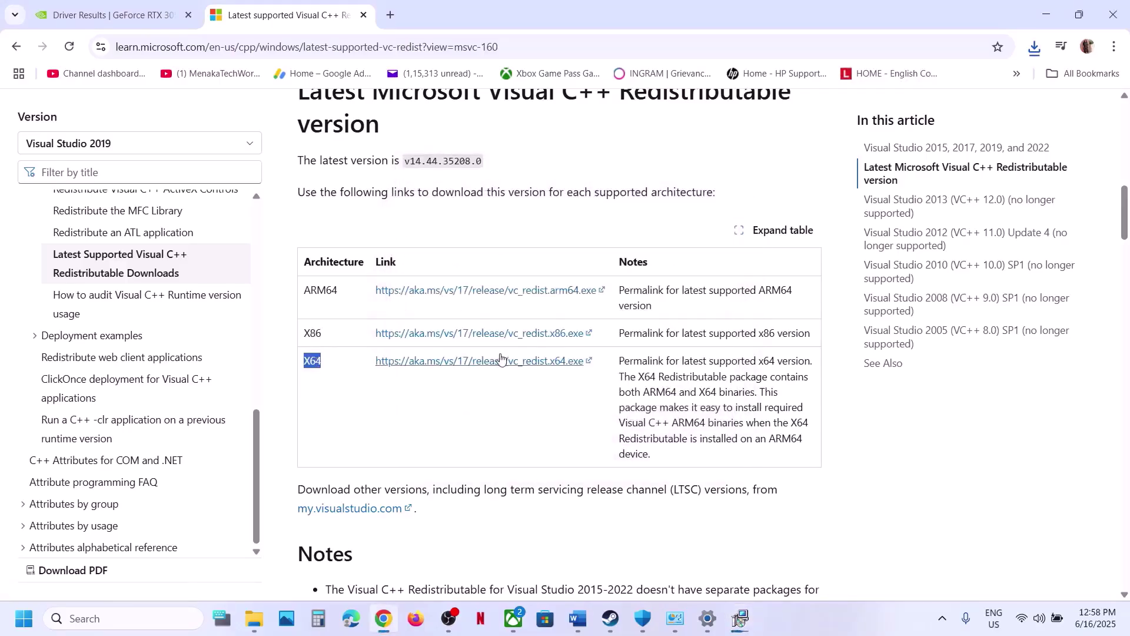
{"action": "left_click", "coordinate": [1035, 48]}
{"action": "left_click", "coordinate": [903, 111]}
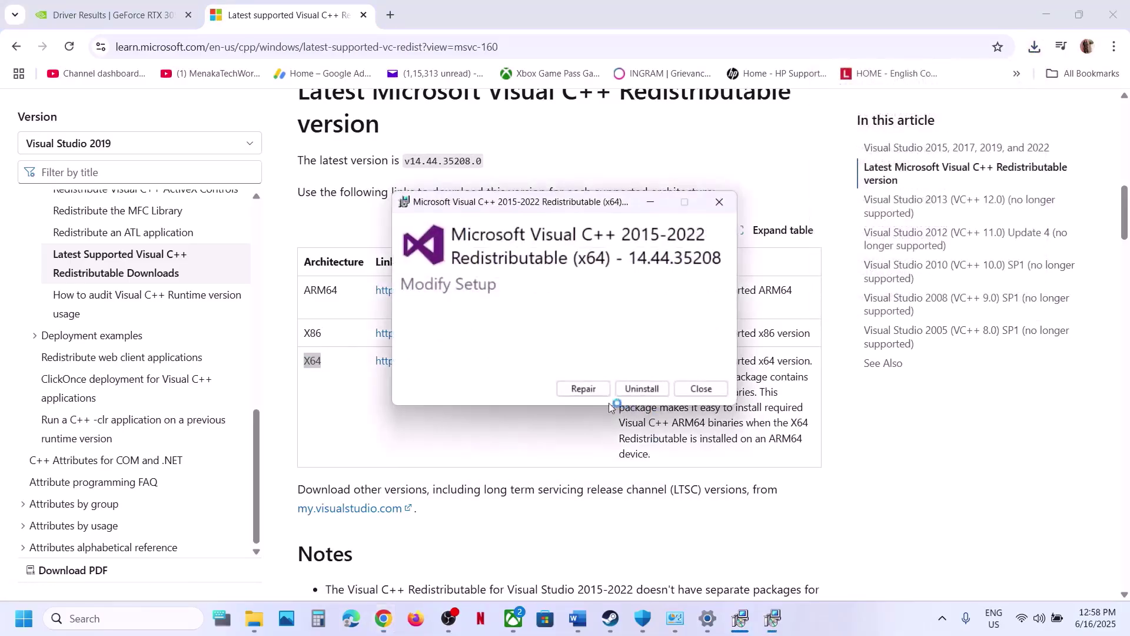
{"action": "left_click", "coordinate": [583, 388]}
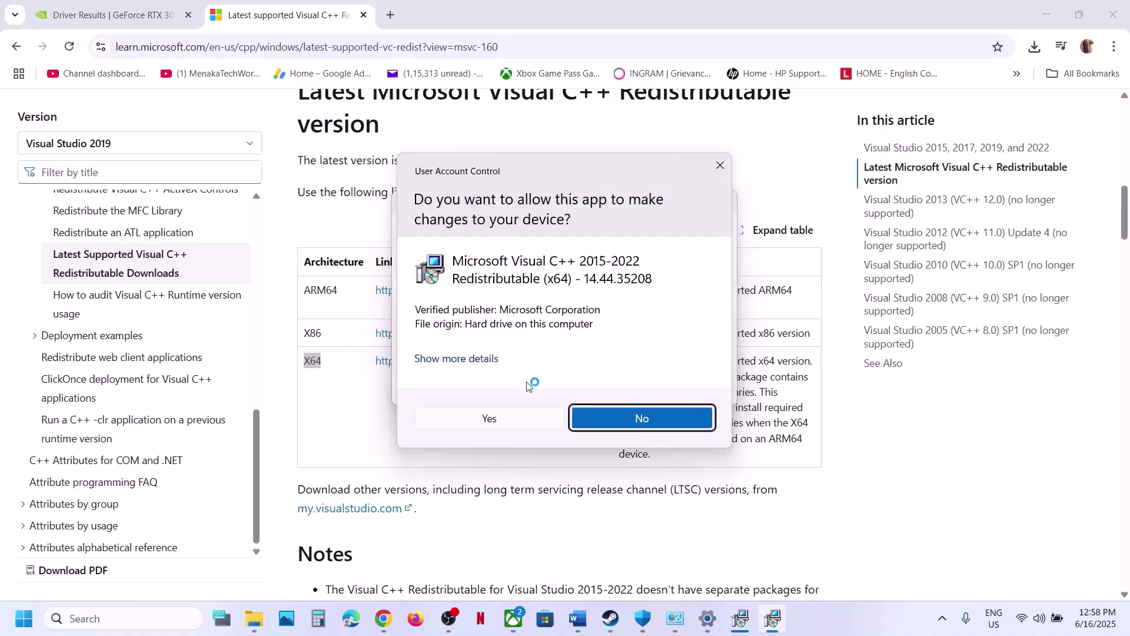
{"action": "left_click", "coordinate": [510, 423]}
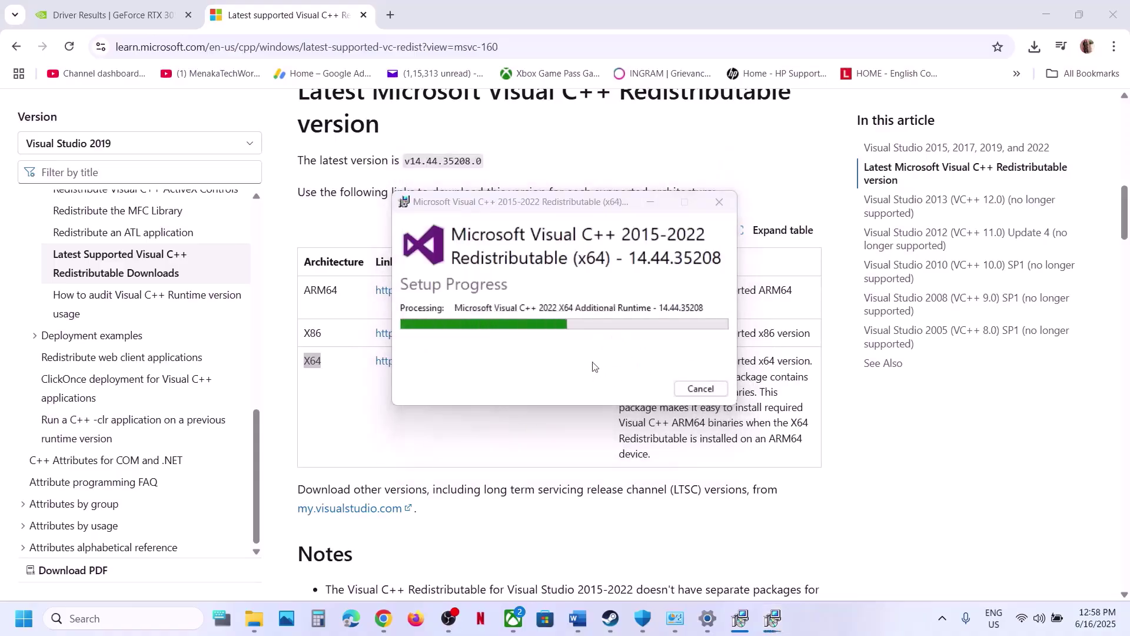
Close both Visual C++ redistributable setup windows and bring up the power options containing Restart
{"action": "left_click", "coordinate": [741, 619]}
{"action": "left_click", "coordinate": [698, 391]}
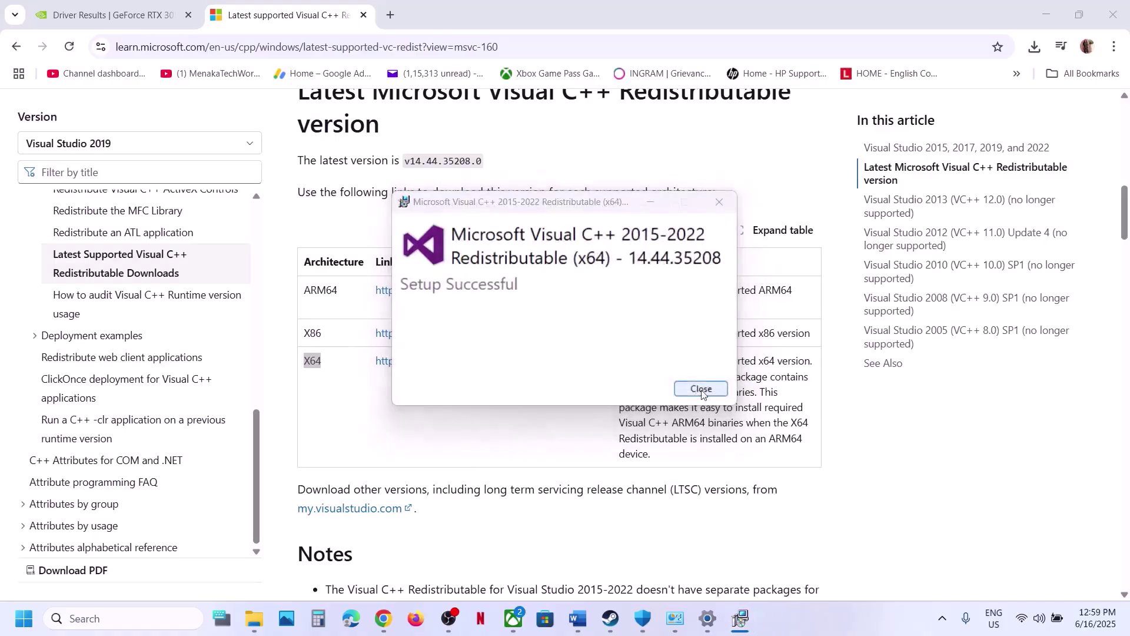
{"action": "left_click", "coordinate": [698, 391]}
{"action": "left_click", "coordinate": [24, 624]}
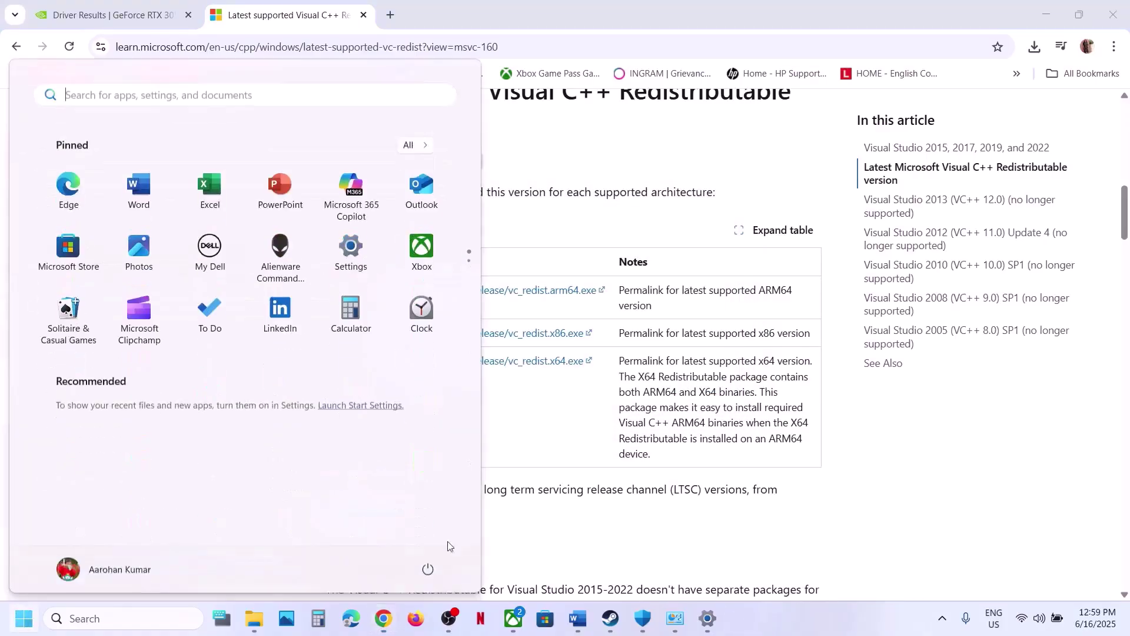
{"action": "left_click", "coordinate": [428, 568]}
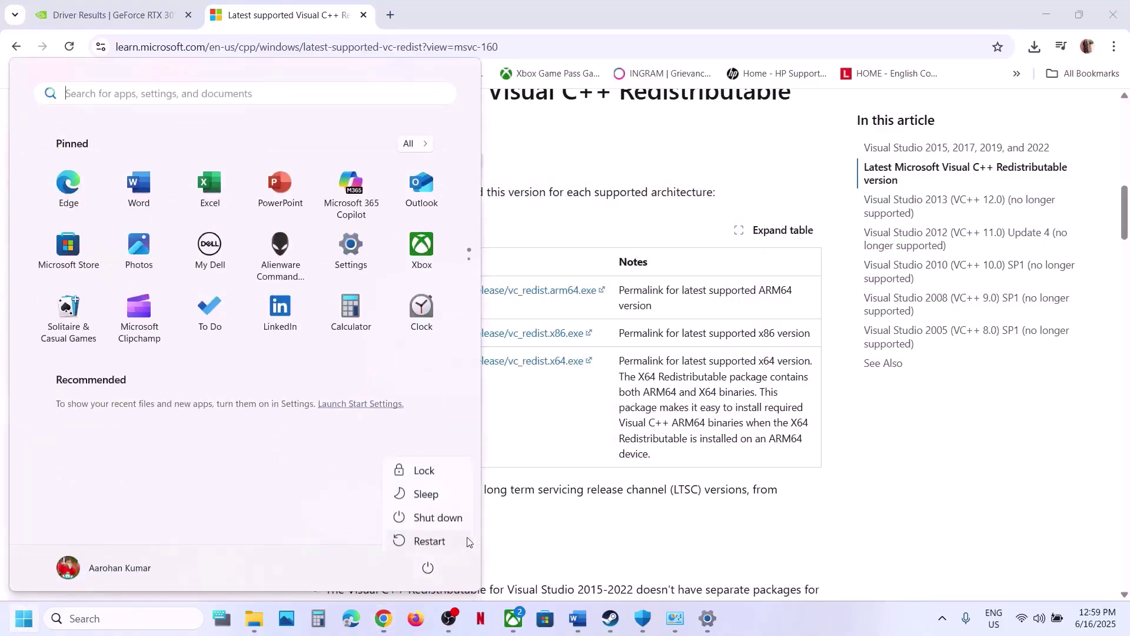
Return to the Word document and highlight the instruction that follows Step 16
{"action": "left_click", "coordinate": [610, 618]}
{"action": "left_click", "coordinate": [579, 618]}
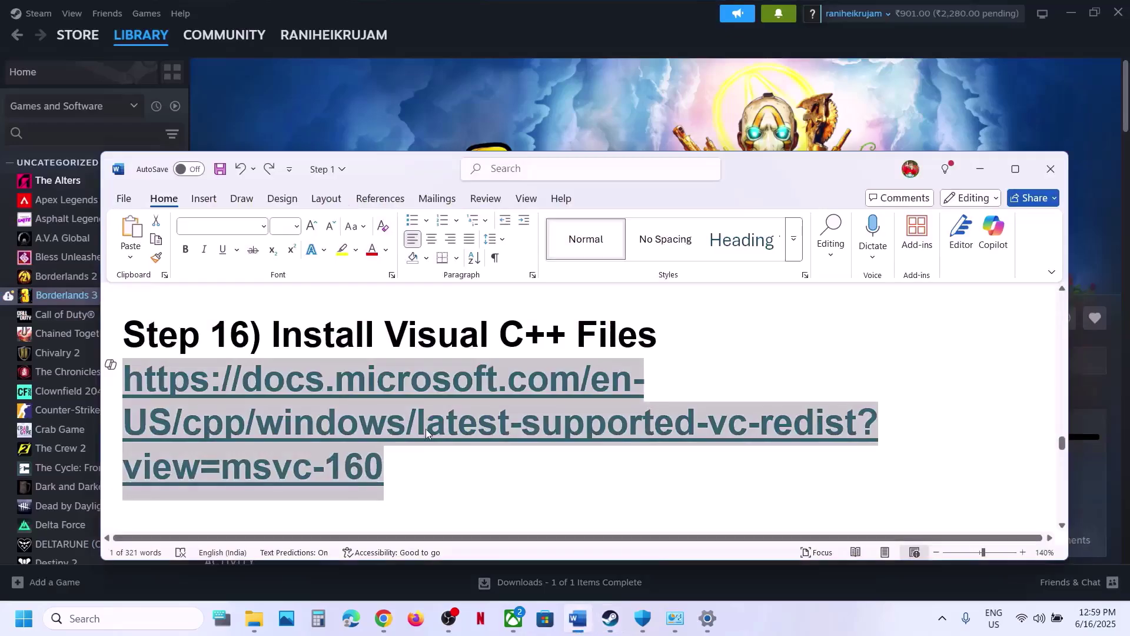
{"action": "scroll", "coordinate": [426, 429], "scroll_direction": "down", "scroll_amount": 5}
{"action": "scroll", "coordinate": [355, 429], "scroll_direction": "up", "scroll_amount": 1}
{"action": "left_click_drag", "start_coordinate": [355, 428], "coordinate": [601, 438]}
{"action": "left_click", "coordinate": [606, 111]}
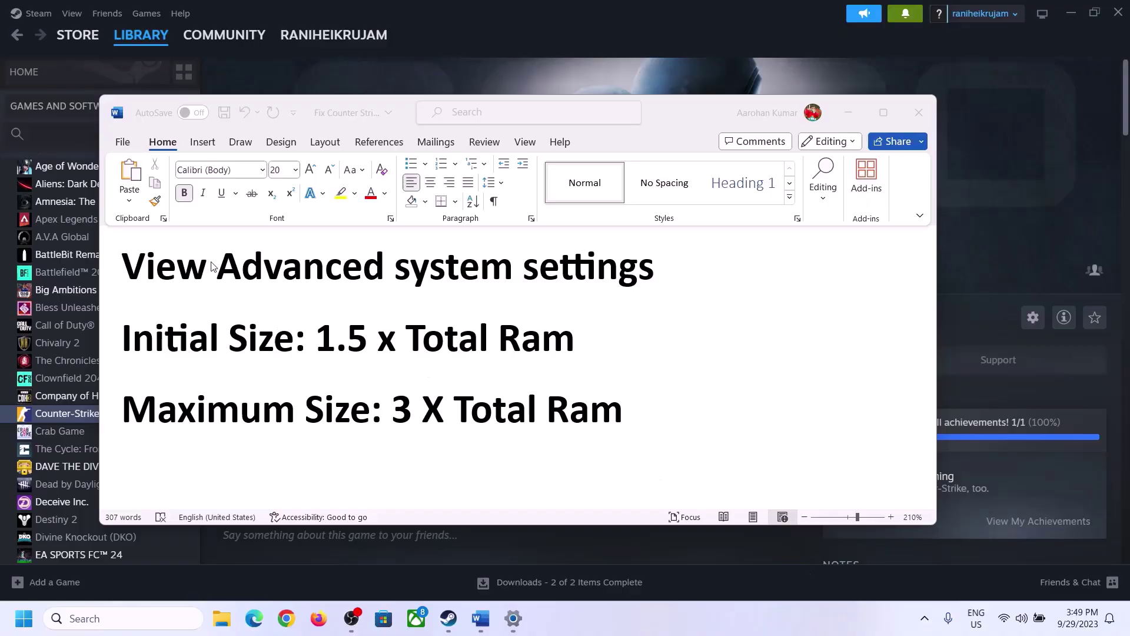
Copy "View Advanced system settings" from the Word document, search Windows for it, and open the matching Control Panel result
{"action": "left_click", "coordinate": [137, 272]}
{"action": "left_click_drag", "start_coordinate": [134, 272], "coordinate": [628, 279]}
{"action": "left_click", "coordinate": [155, 183]}
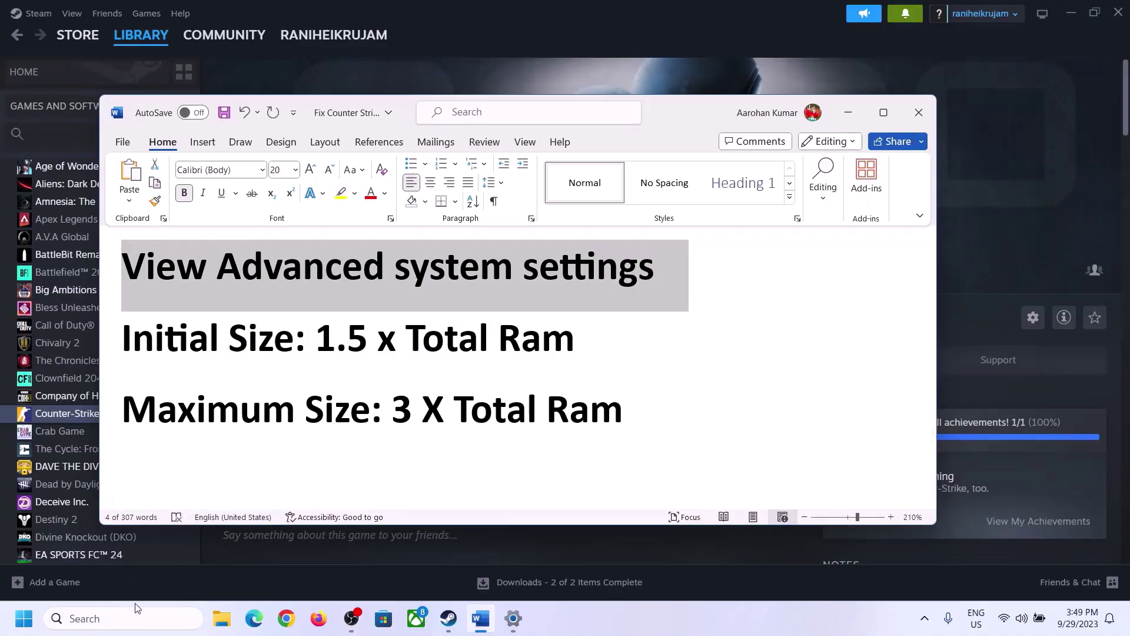
{"action": "left_click", "coordinate": [135, 618]}
{"action": "key", "text": "ctrl+v"}
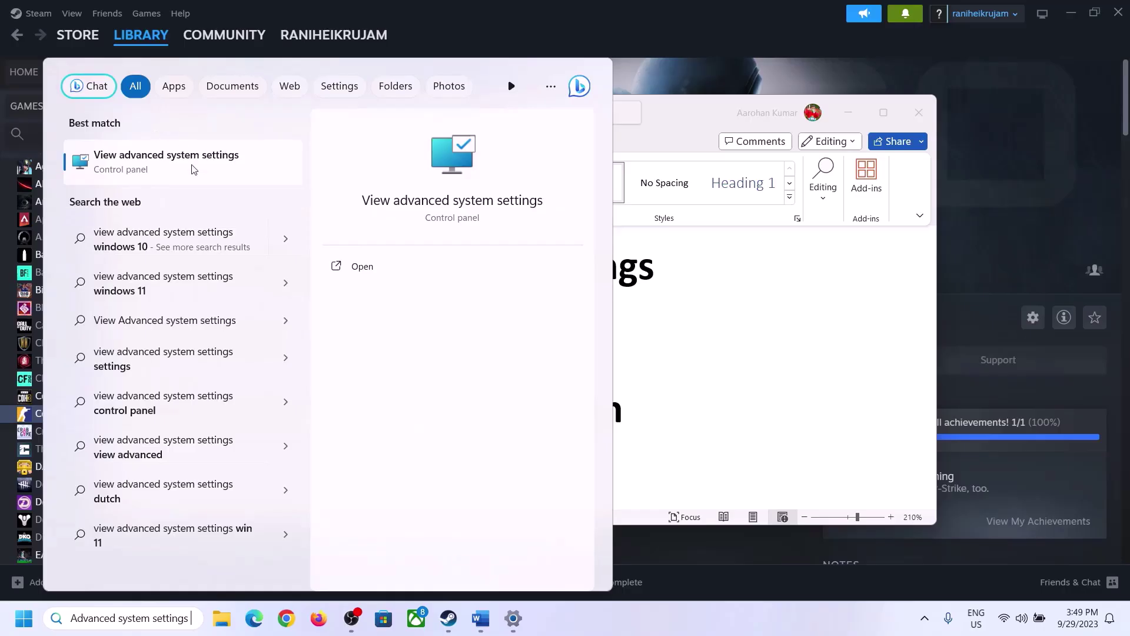
{"action": "left_click", "coordinate": [161, 170]}
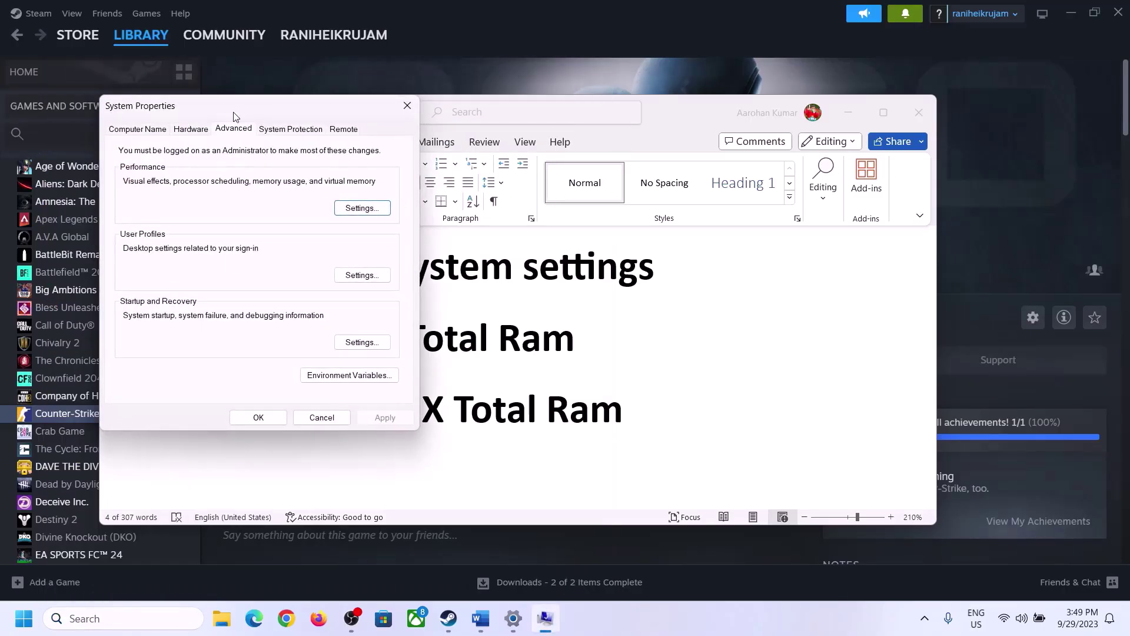
Open the Virtual Memory dialog from the advanced Performance Options in System Properties
{"action": "left_click_drag", "start_coordinate": [234, 116], "coordinate": [504, 205]}
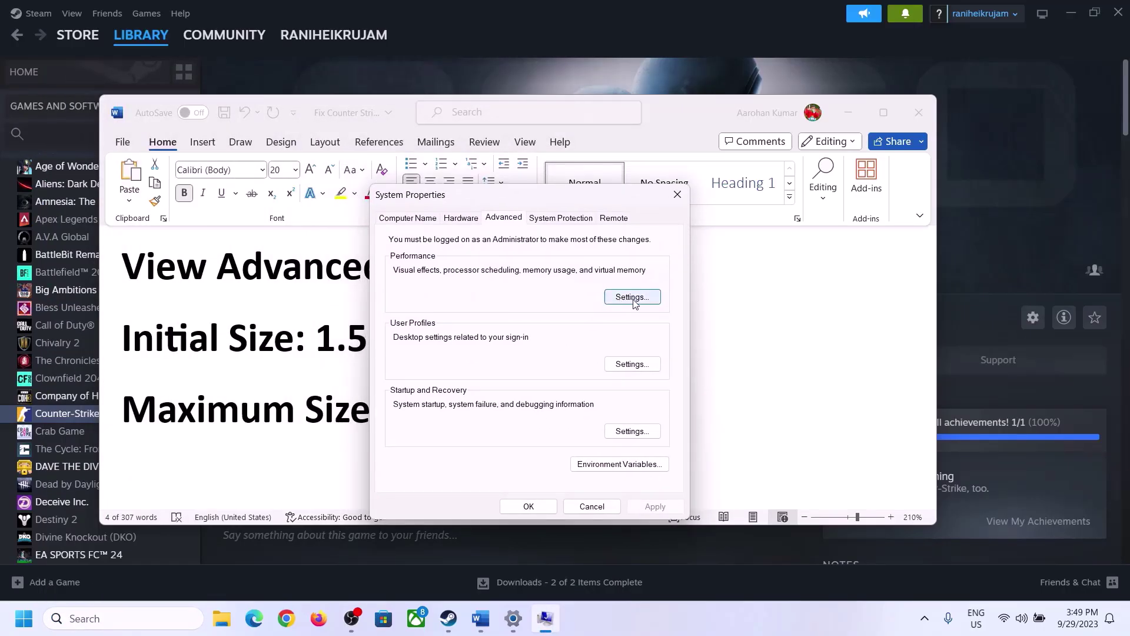
{"action": "left_click", "coordinate": [633, 298]}
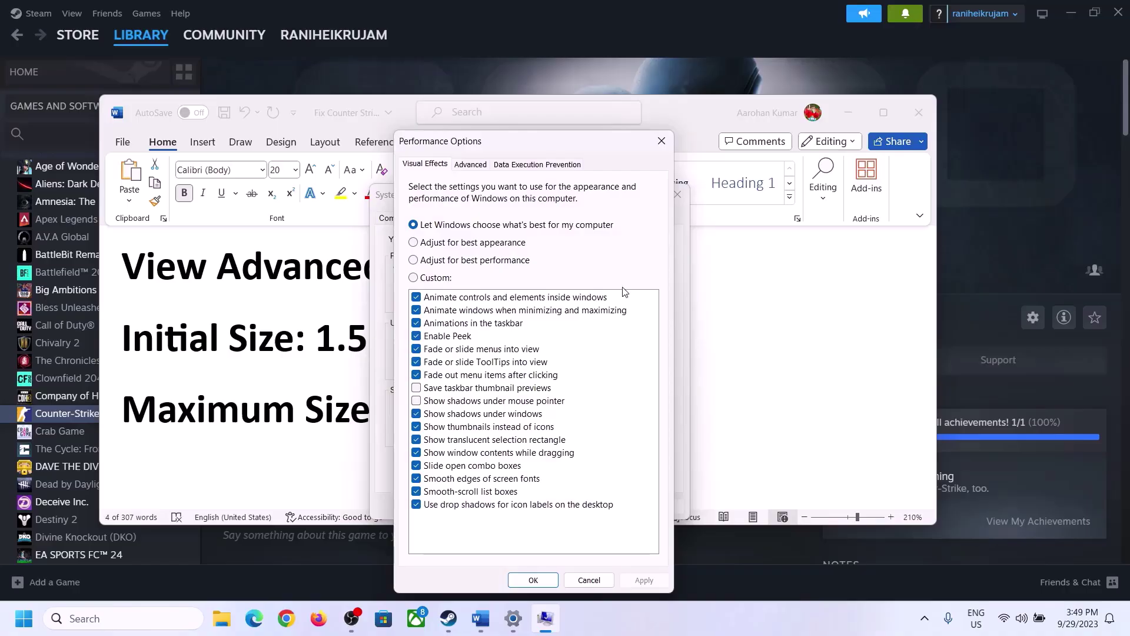
{"action": "left_click", "coordinate": [471, 165]}
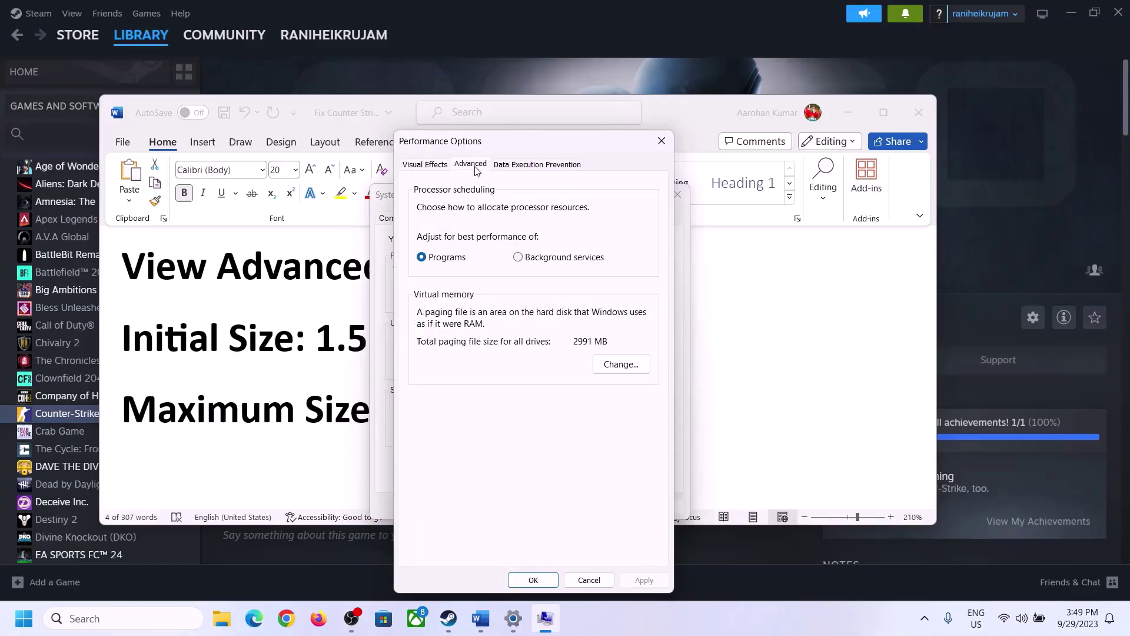
{"action": "left_click", "coordinate": [625, 364]}
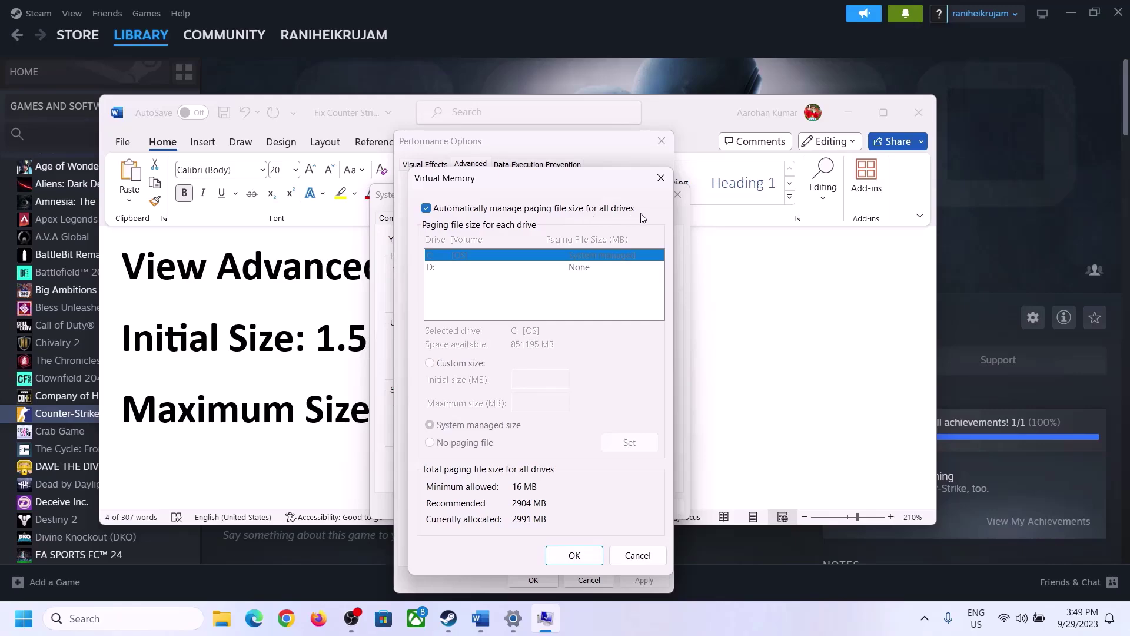
Turn off automatic paging file management for all drives and choose Custom size for drive C:
{"action": "left_click", "coordinate": [427, 209]}
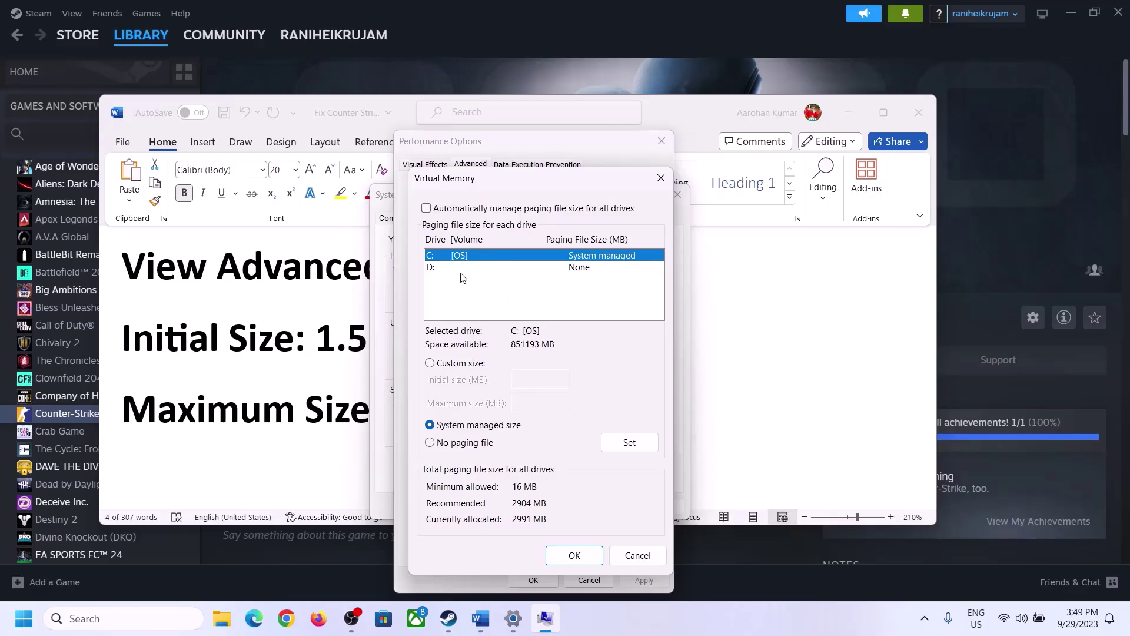
{"action": "left_click", "coordinate": [430, 364]}
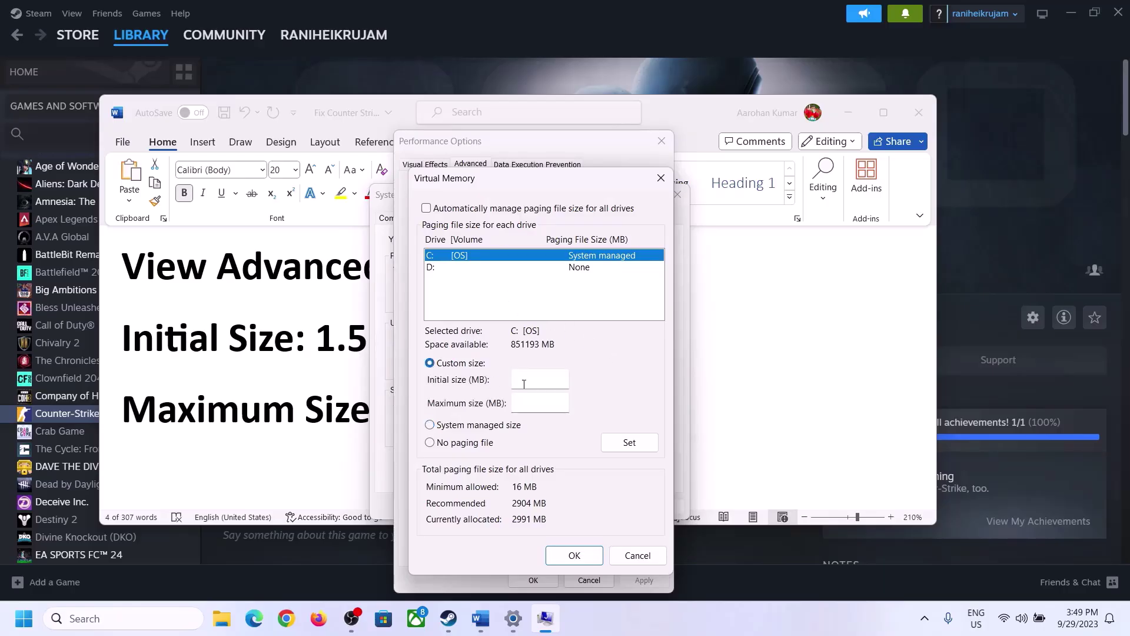
{"action": "left_click", "coordinate": [542, 380]}
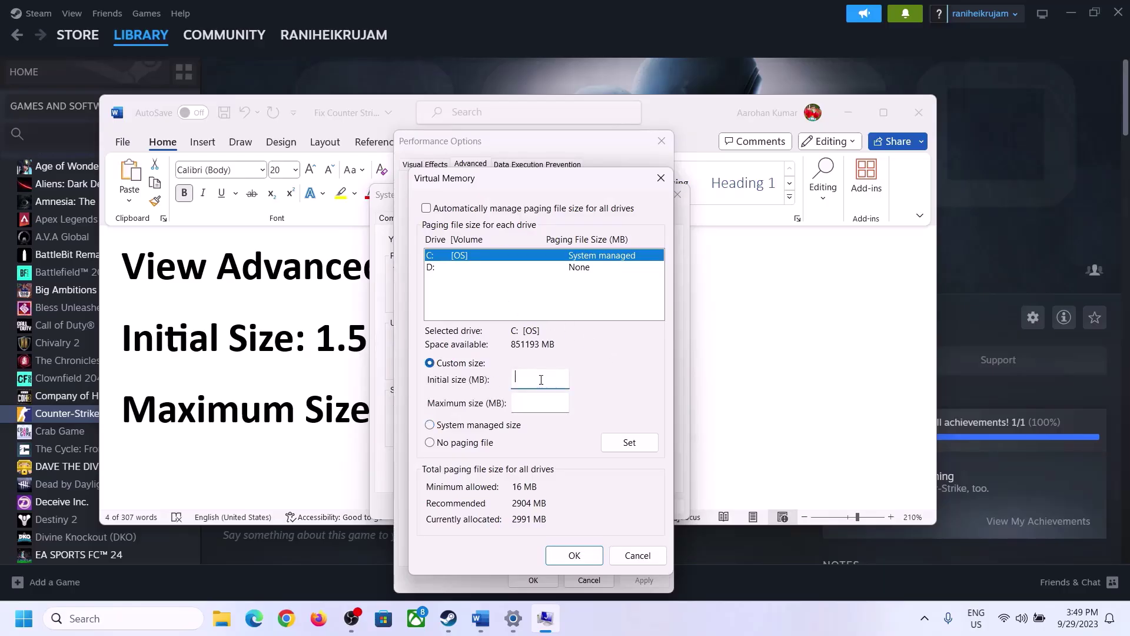
Highlight "1.5 x Total Ram" in the Word document and open the System About page to check the installed RAM
{"action": "left_click", "coordinate": [312, 352]}
{"action": "left_click_drag", "start_coordinate": [316, 347], "coordinate": [524, 351]}
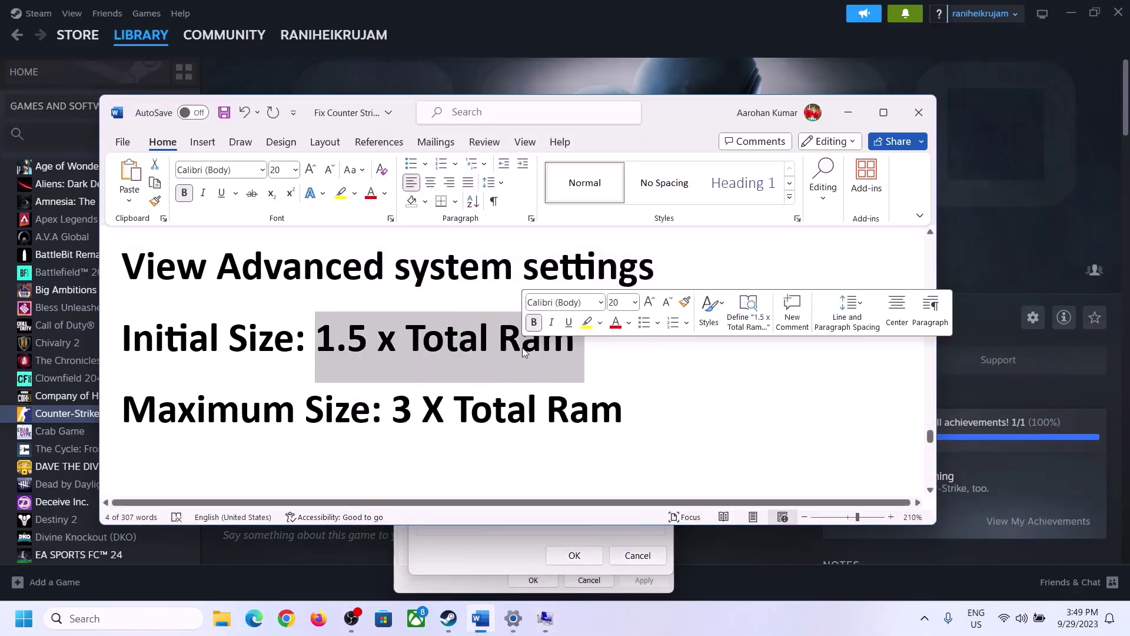
{"action": "left_click", "coordinate": [514, 621]}
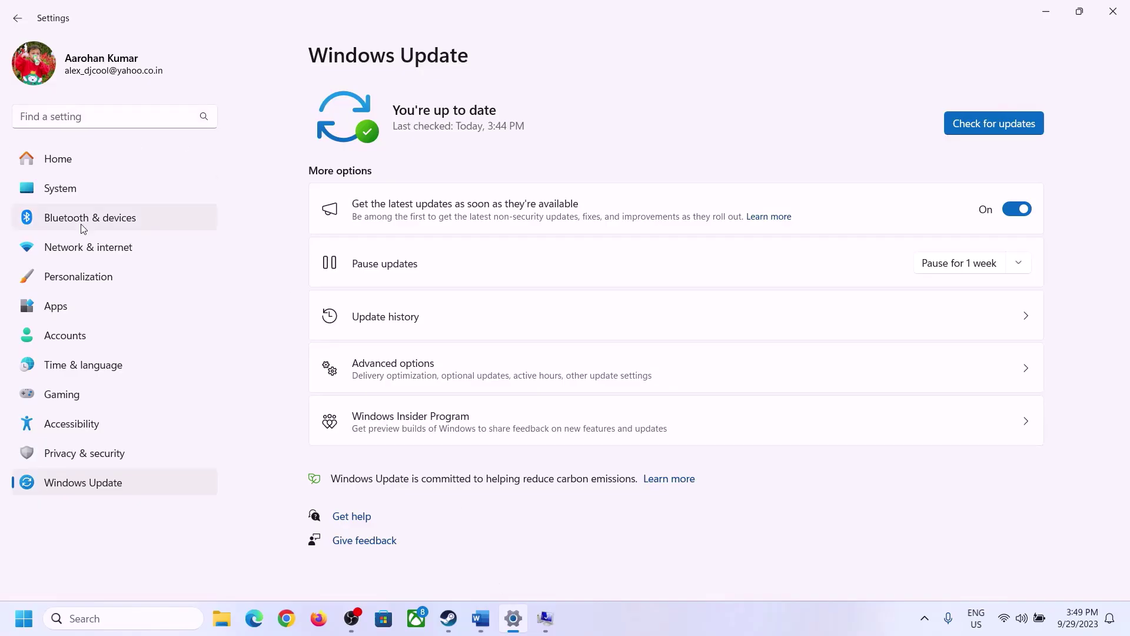
{"action": "left_click", "coordinate": [51, 193]}
{"action": "scroll", "coordinate": [391, 412], "scroll_direction": "down", "scroll_amount": 8}
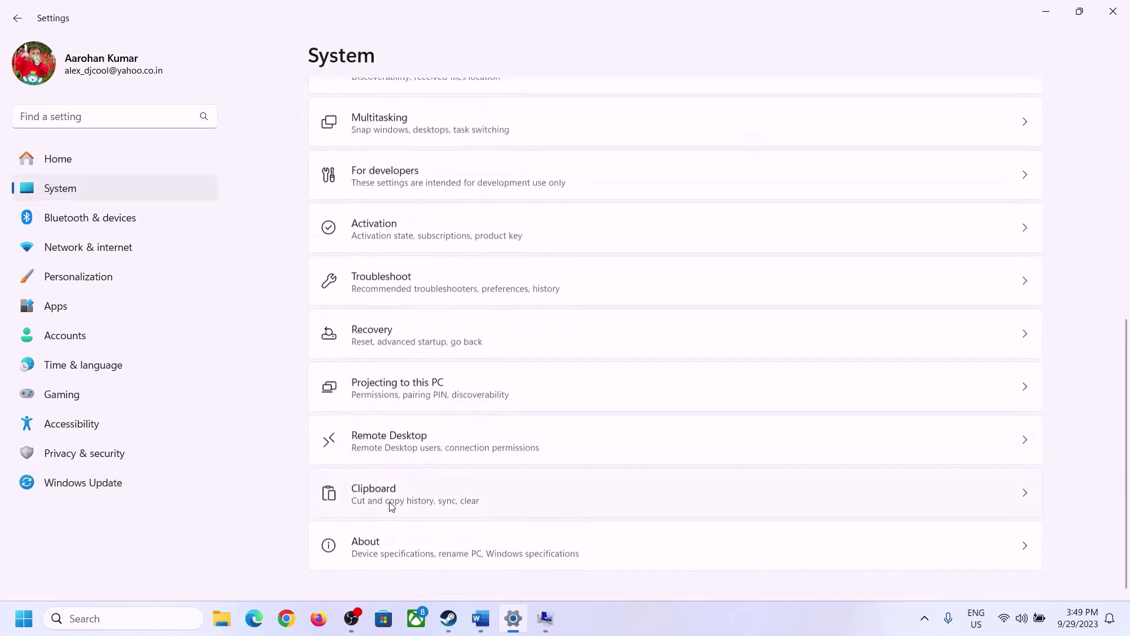
{"action": "left_click", "coordinate": [372, 558]}
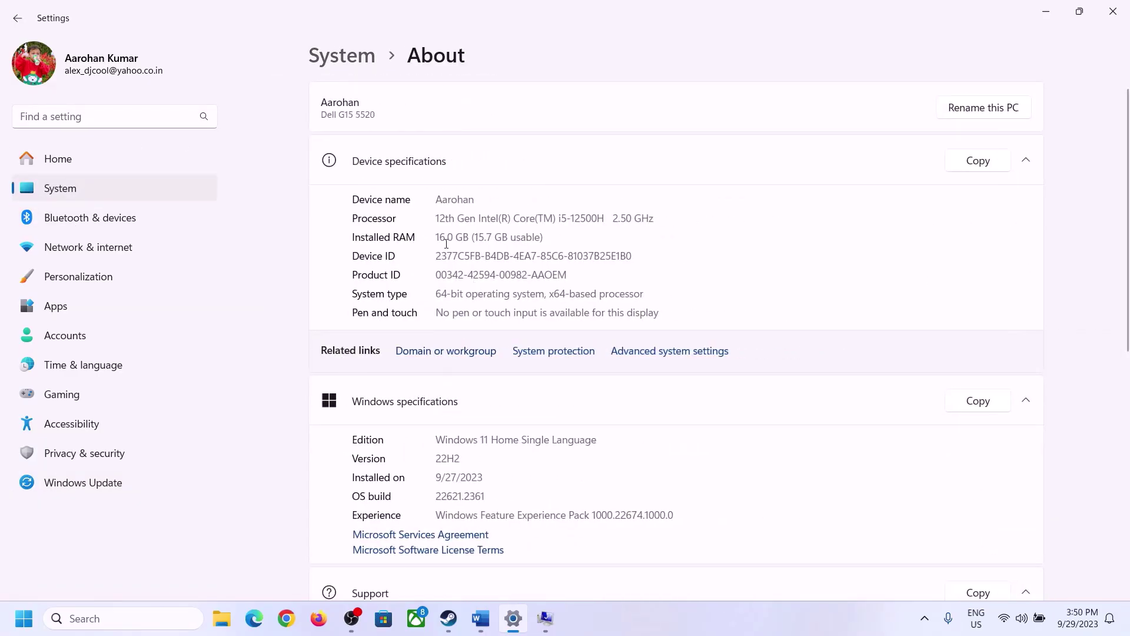
Highlight the installed RAM figure under Device specifications on the System About page
{"action": "left_click_drag", "start_coordinate": [450, 236], "coordinate": [441, 237]}
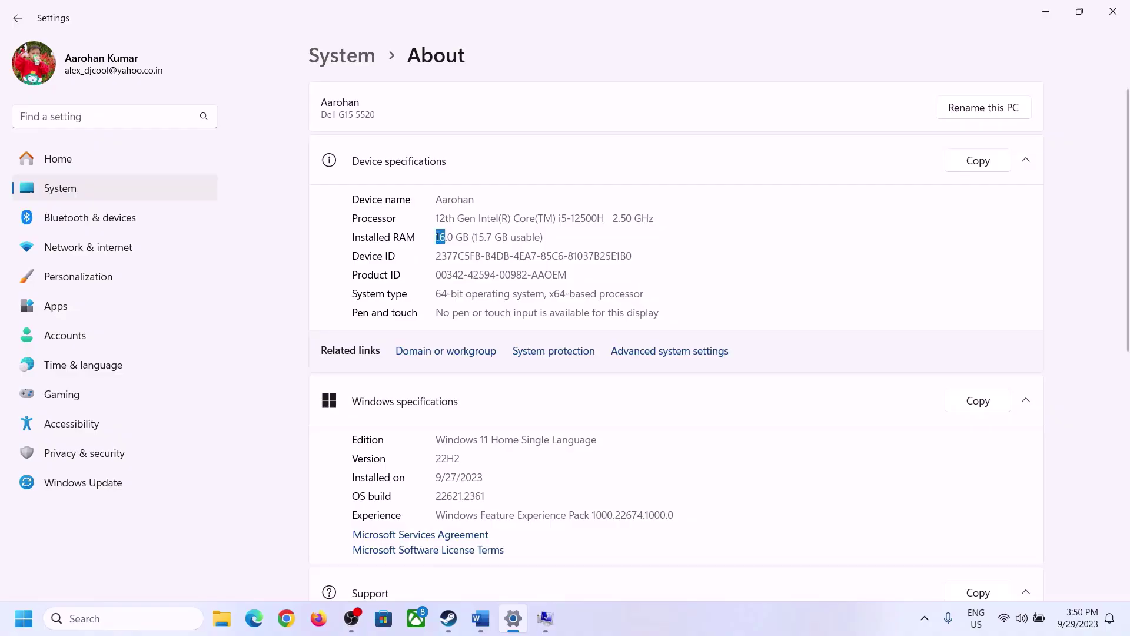
{"action": "left_click_drag", "start_coordinate": [447, 237], "coordinate": [430, 231]}
{"action": "left_click", "coordinate": [445, 236]}
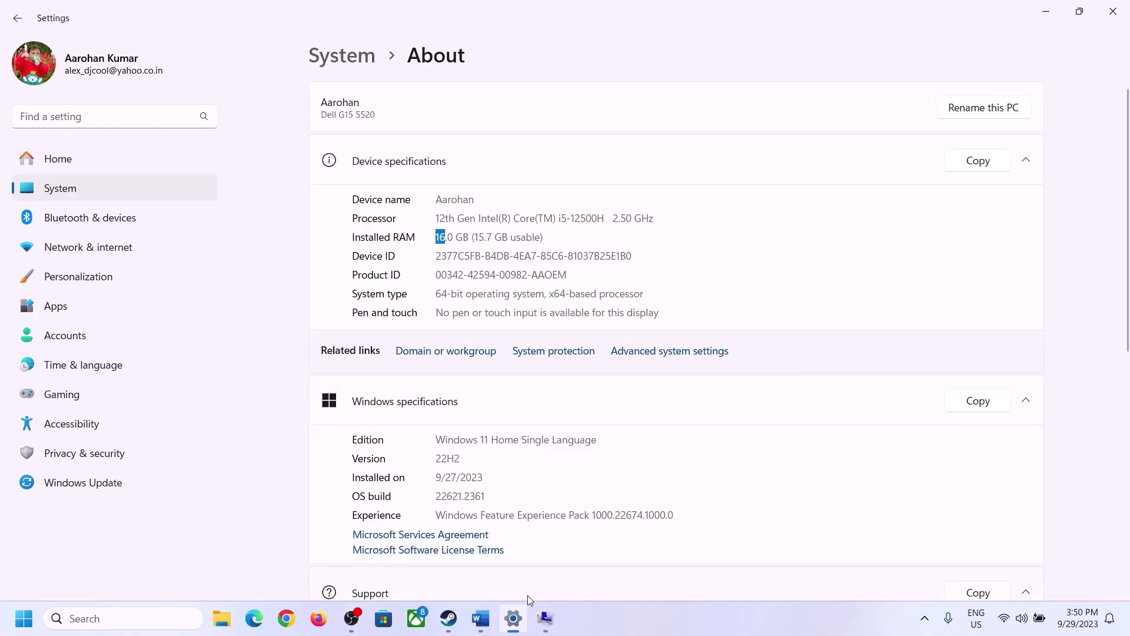
Launch Calculator with the Run command "calc" and place it beside the Virtual Memory dialog, with the Word size formulas behind it
{"action": "left_click", "coordinate": [546, 619]}
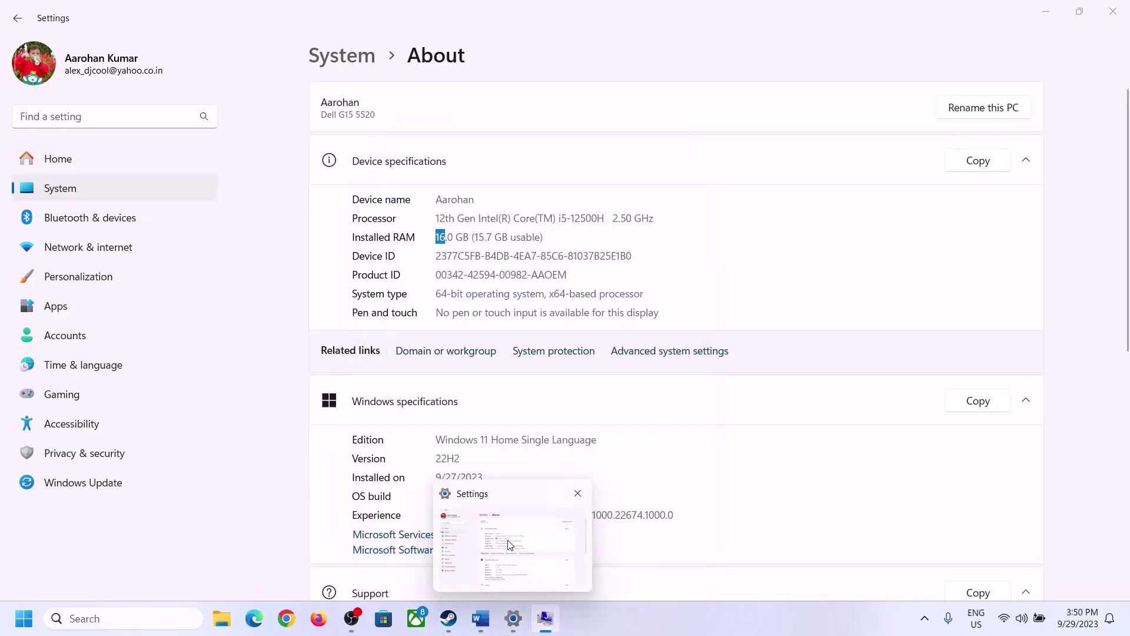
{"action": "key", "text": "super+r"}
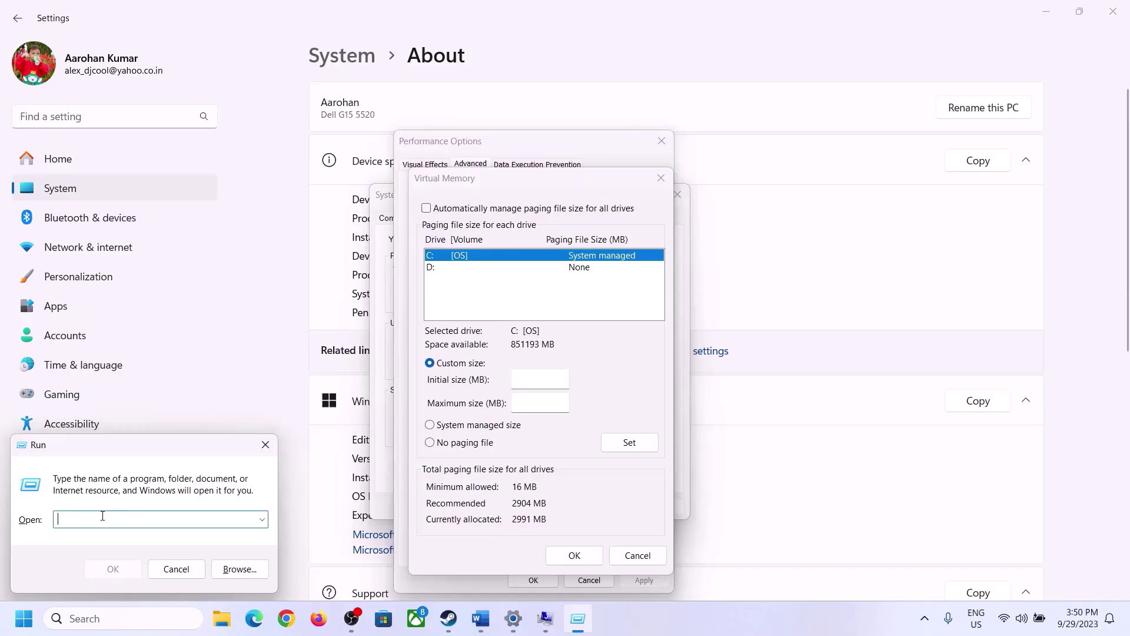
{"action": "type", "text": "calc"}
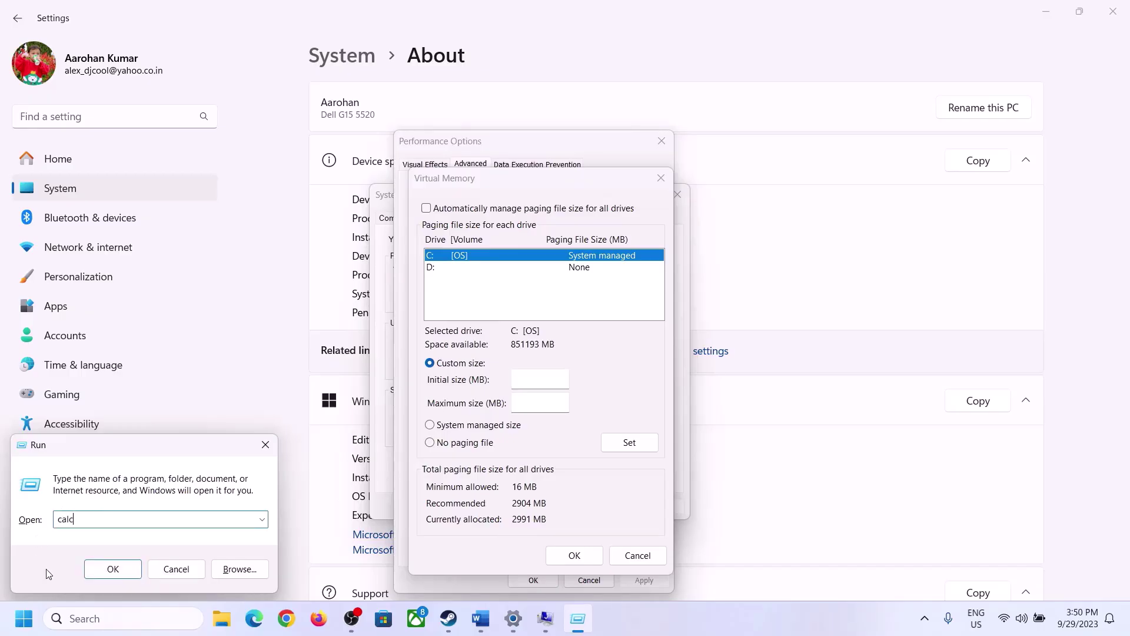
{"action": "left_click", "coordinate": [112, 568]}
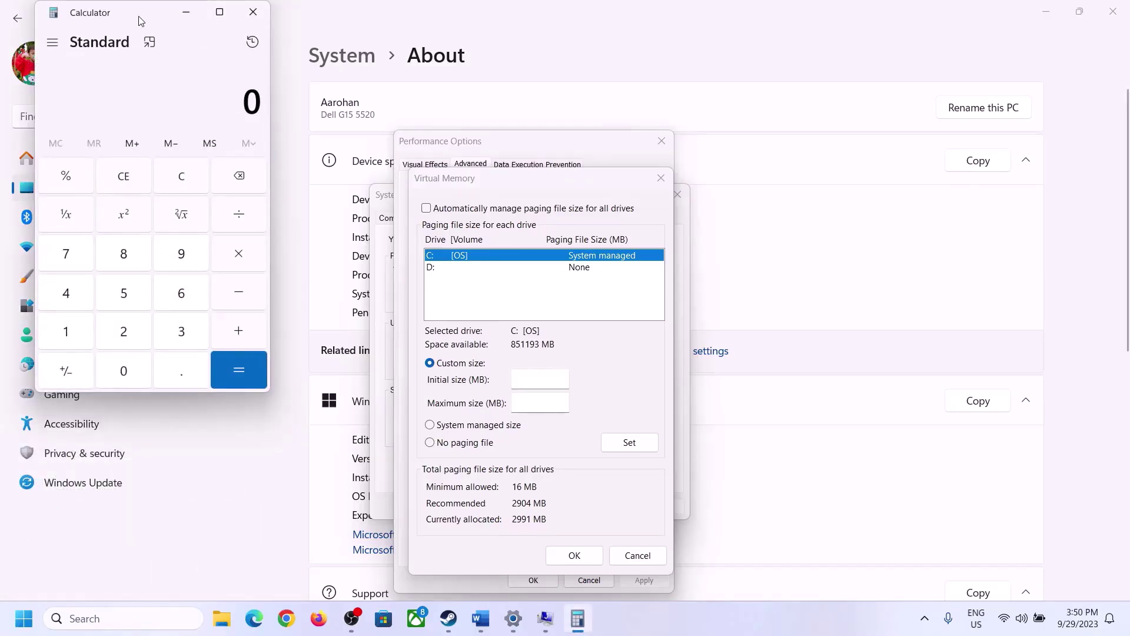
{"action": "left_click_drag", "start_coordinate": [141, 21], "coordinate": [826, 193]}
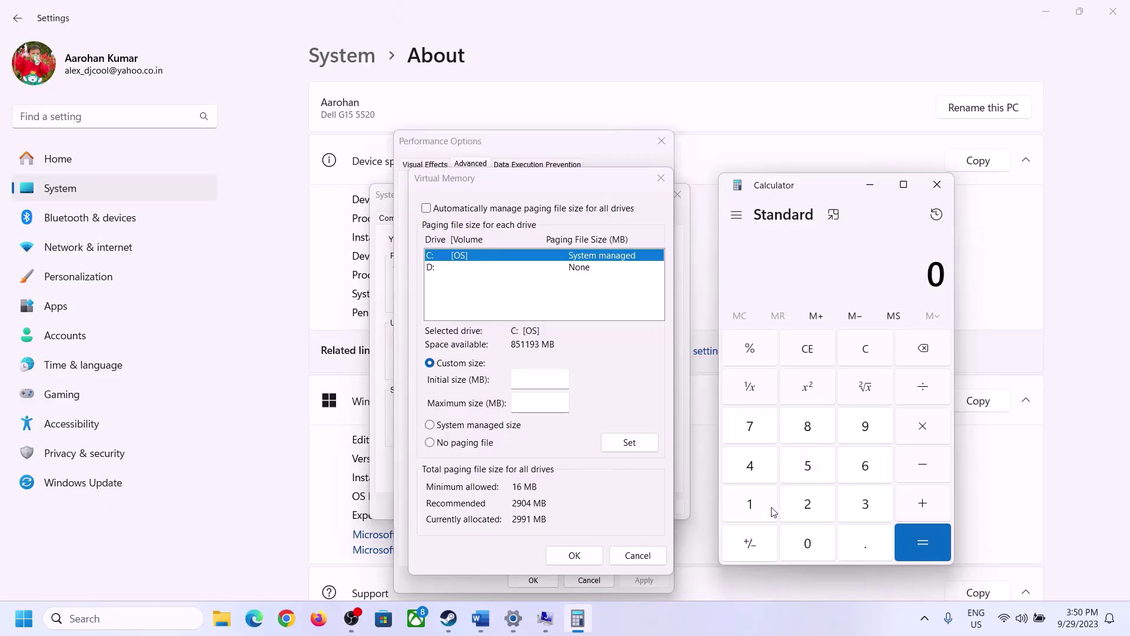
{"action": "left_click", "coordinate": [480, 618]}
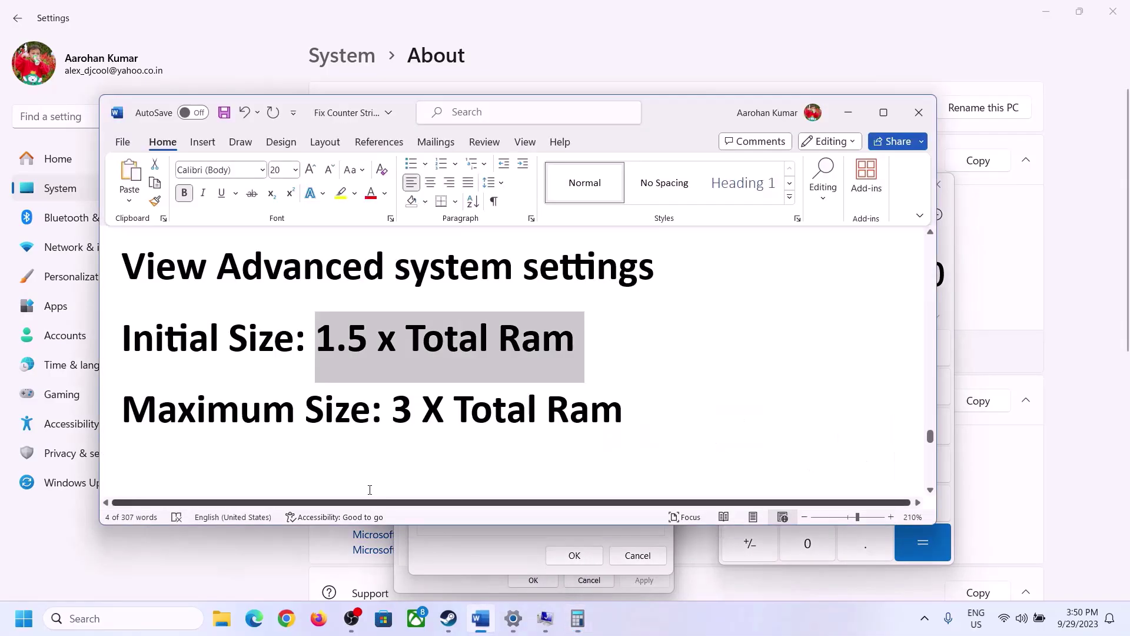
{"action": "left_click", "coordinate": [582, 622]}
{"action": "left_click", "coordinate": [751, 508]}
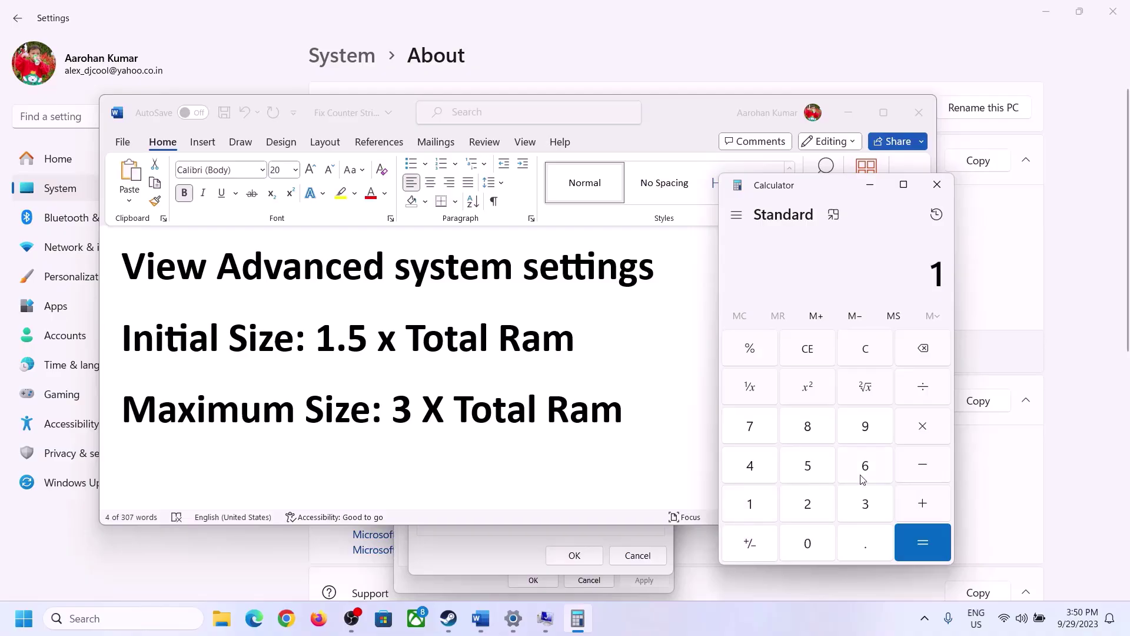
{"action": "left_click", "coordinate": [862, 474]}
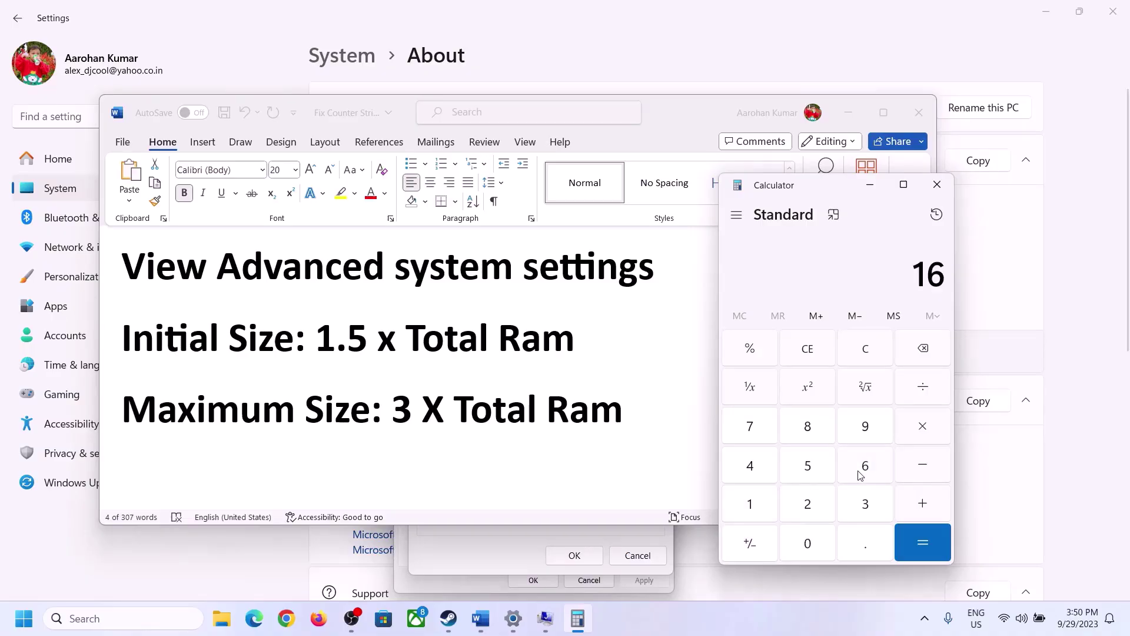
{"action": "left_click", "coordinate": [869, 361]}
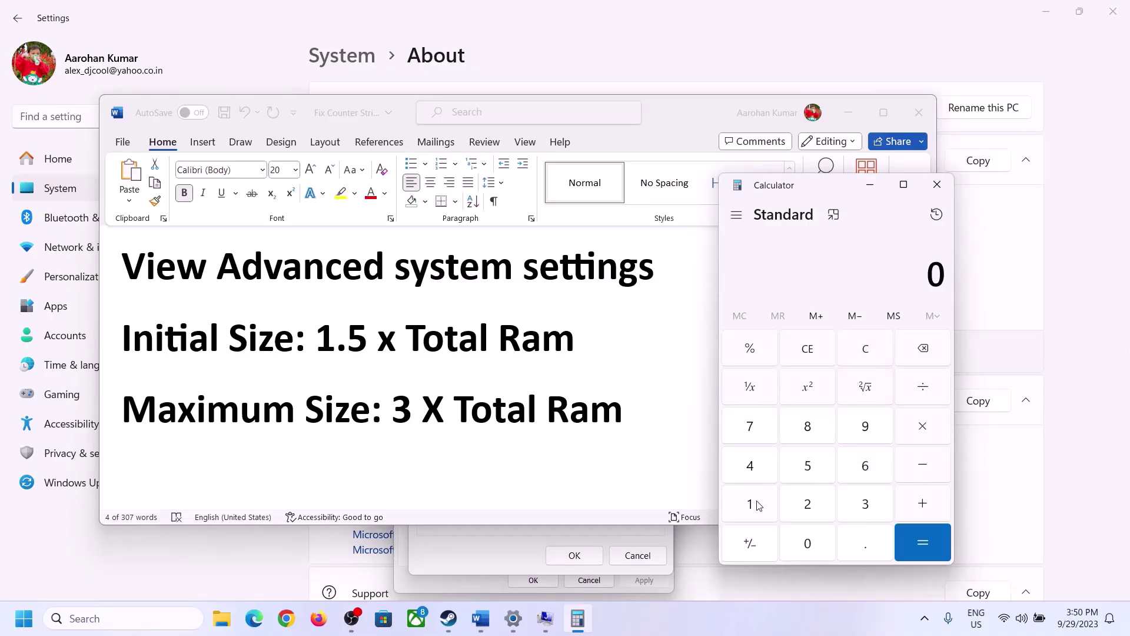
Calculate 16 × 1024 in Calculator to convert the installed RAM to megabytes
{"action": "left_click", "coordinate": [759, 506]}
{"action": "left_click", "coordinate": [848, 472]}
{"action": "left_click", "coordinate": [922, 439]}
{"action": "left_click", "coordinate": [749, 510]}
{"action": "left_click", "coordinate": [809, 540]}
{"action": "left_click", "coordinate": [811, 510]}
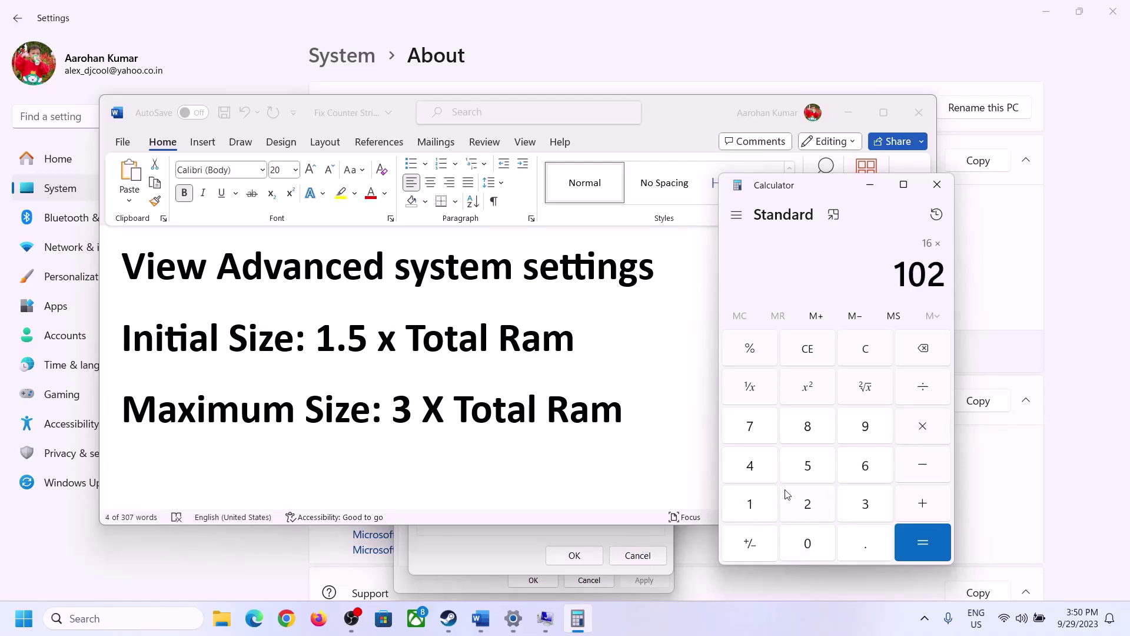
{"action": "left_click", "coordinate": [759, 477]}
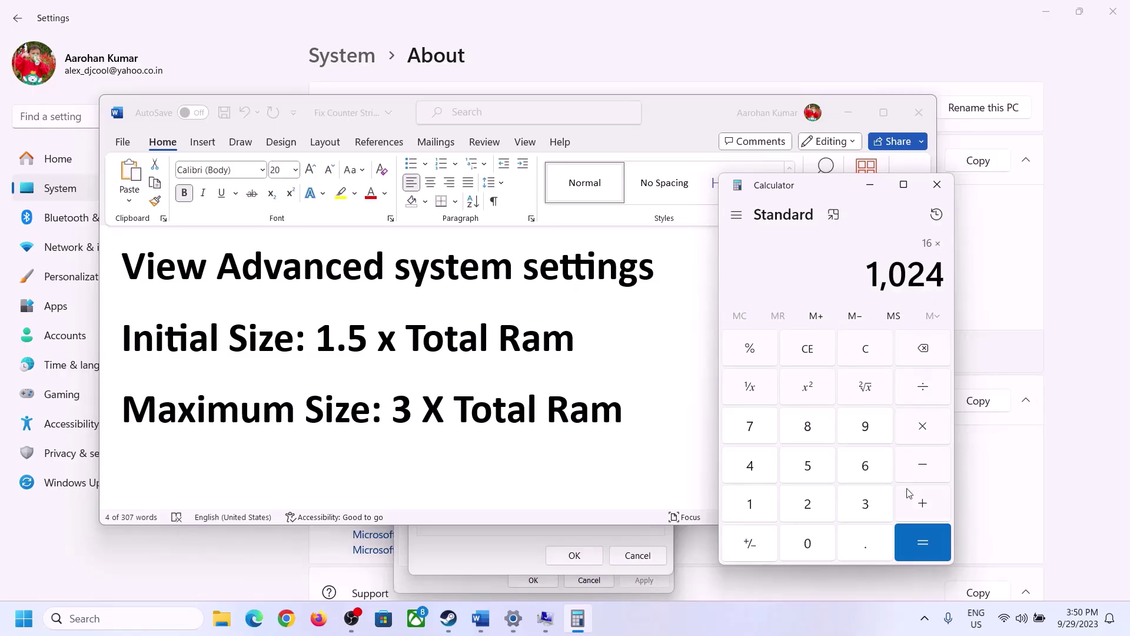
{"action": "left_click", "coordinate": [922, 542]}
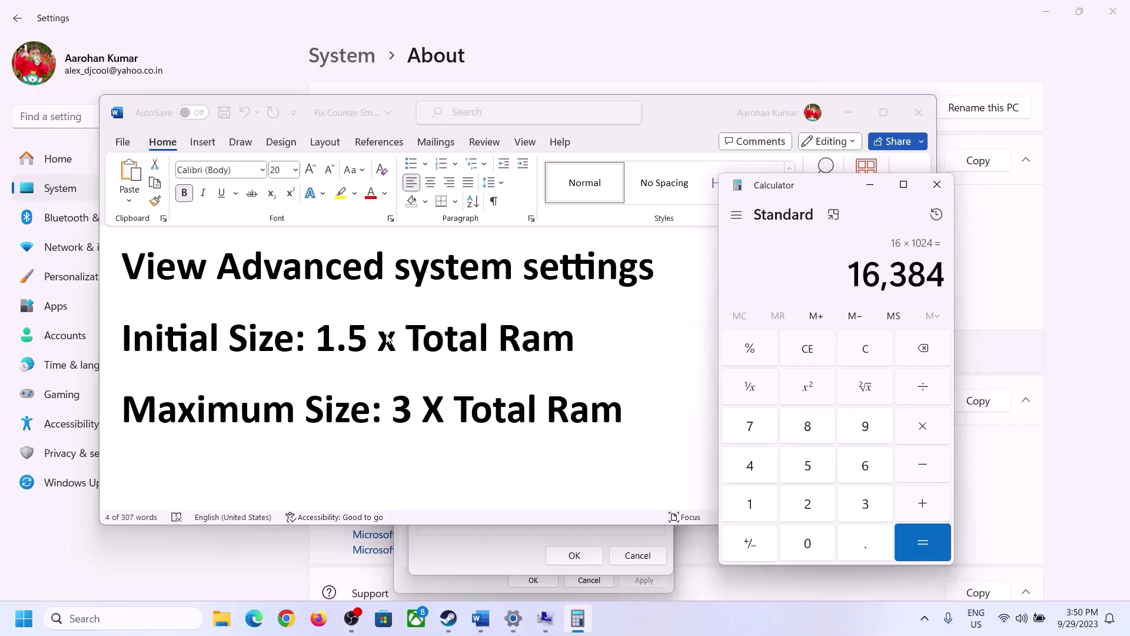
Multiply the RAM in megabytes by 1.5 to get the initial paging file size
{"action": "left_click", "coordinate": [925, 429]}
{"action": "left_click", "coordinate": [753, 504]}
{"action": "left_click", "coordinate": [861, 544]}
{"action": "left_click", "coordinate": [816, 471]}
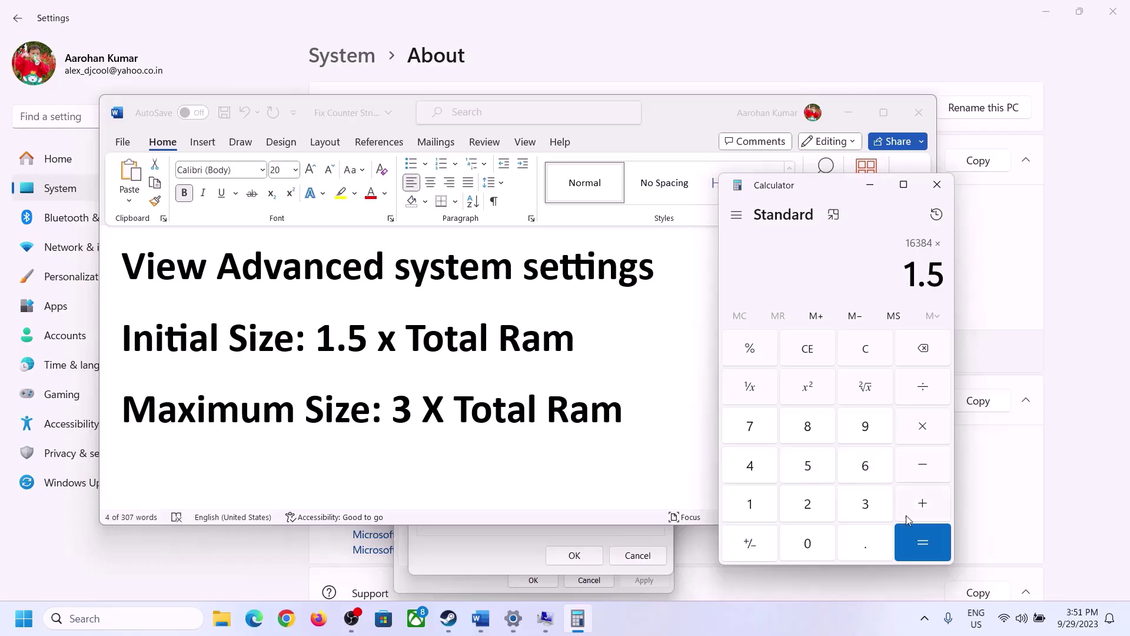
{"action": "left_click", "coordinate": [920, 533]}
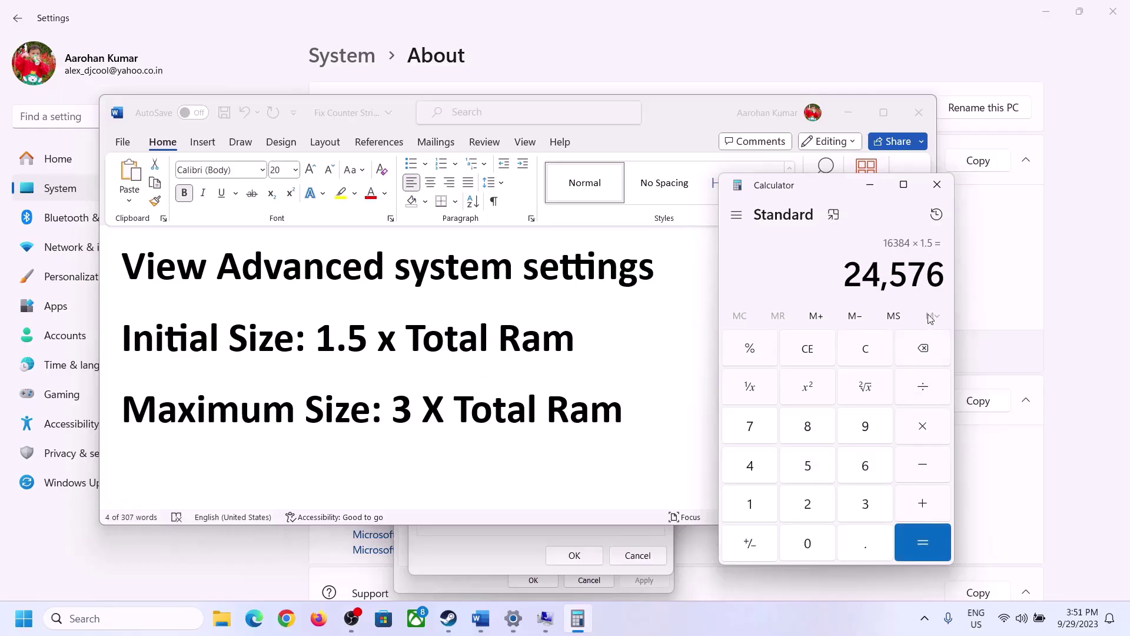
Set the custom initial size for drive C: to 24576 MB in the Virtual Memory dialog
{"action": "left_click", "coordinate": [509, 546]}
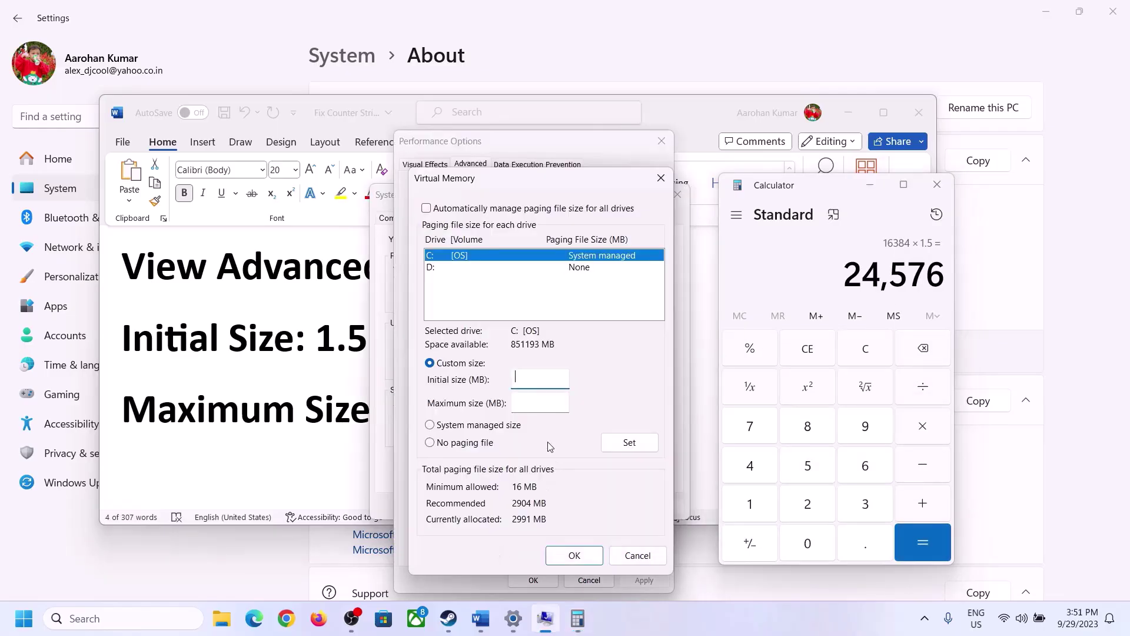
{"action": "left_click", "coordinate": [531, 373]}
{"action": "type", "text": "24576"}
{"action": "left_click", "coordinate": [566, 402]}
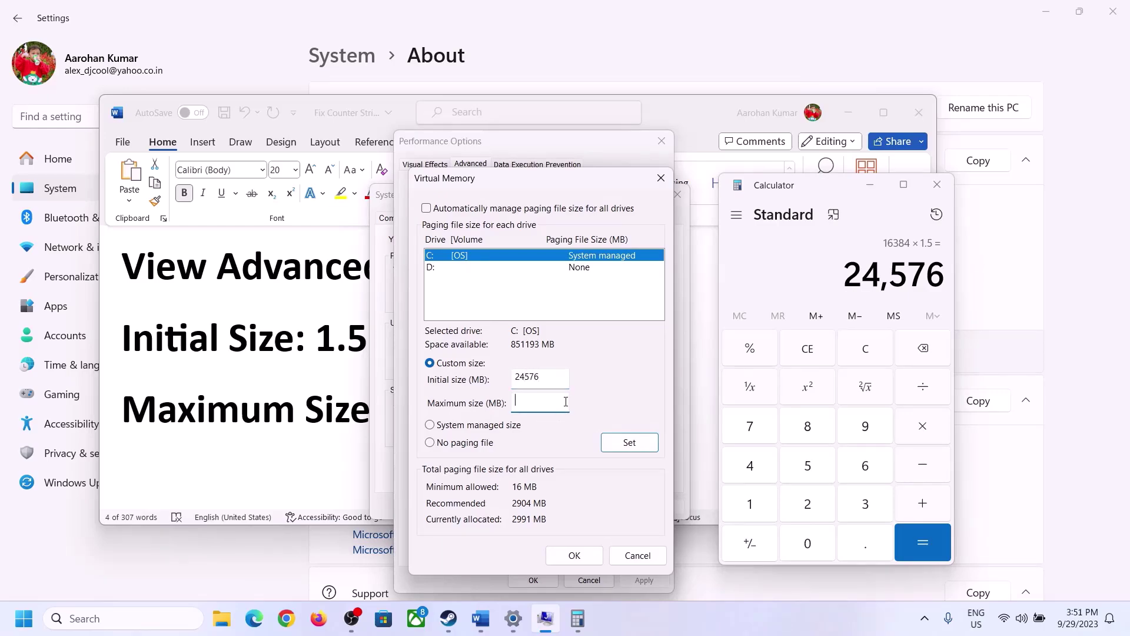
Clear the Calculator and recheck the Maximum Size formula in Word and the installed RAM on the System About page
{"action": "left_click", "coordinate": [324, 415]}
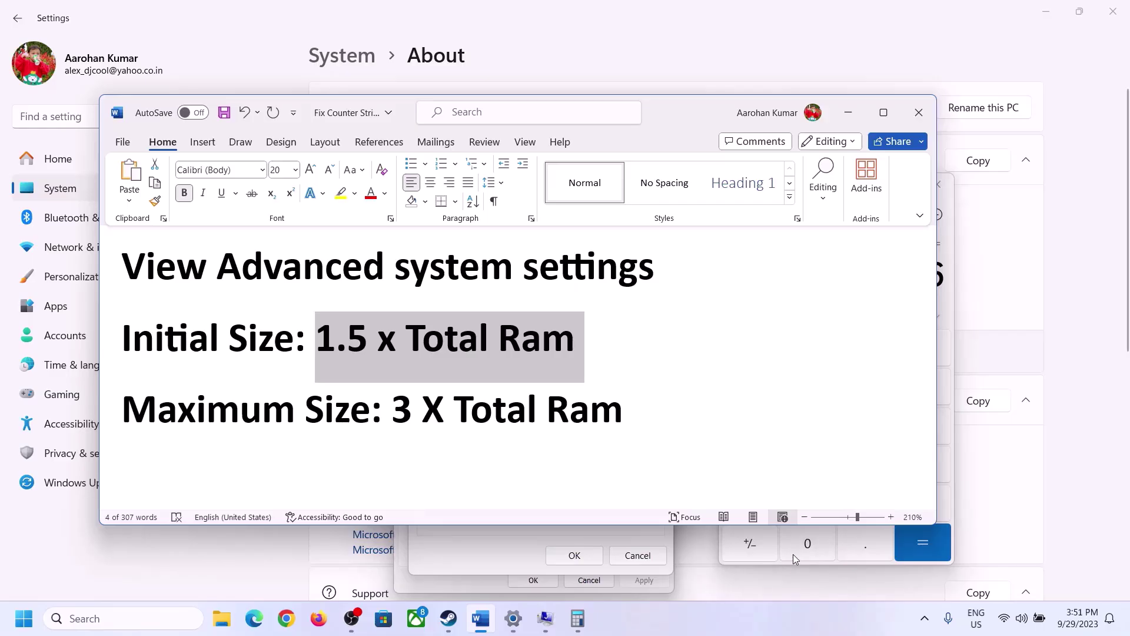
{"action": "left_click", "coordinate": [949, 305]}
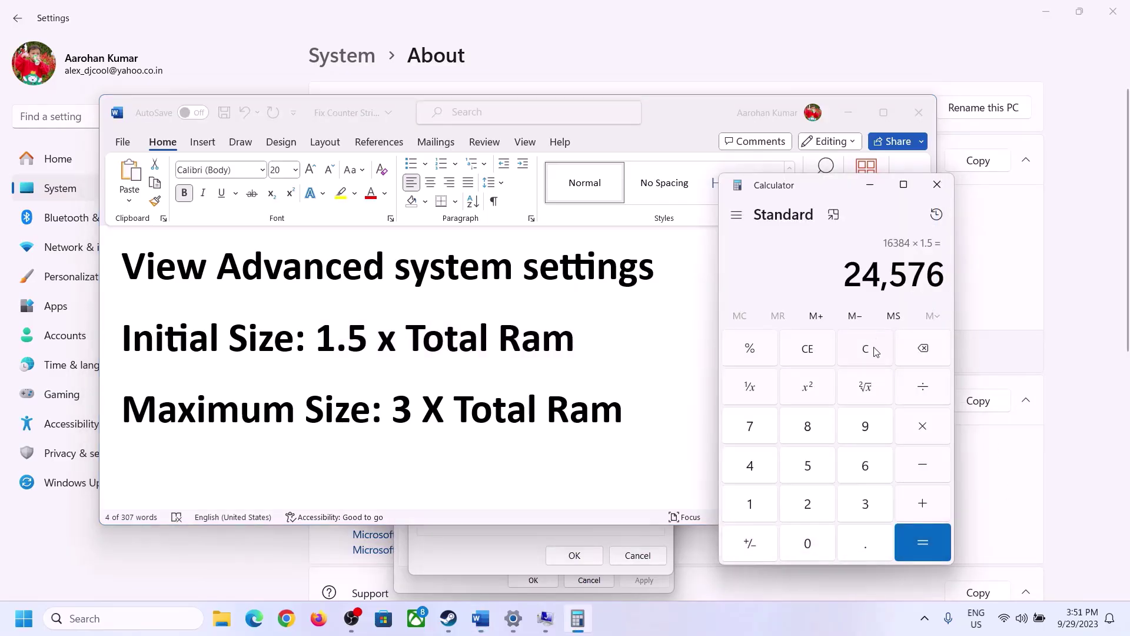
{"action": "left_click", "coordinate": [865, 349]}
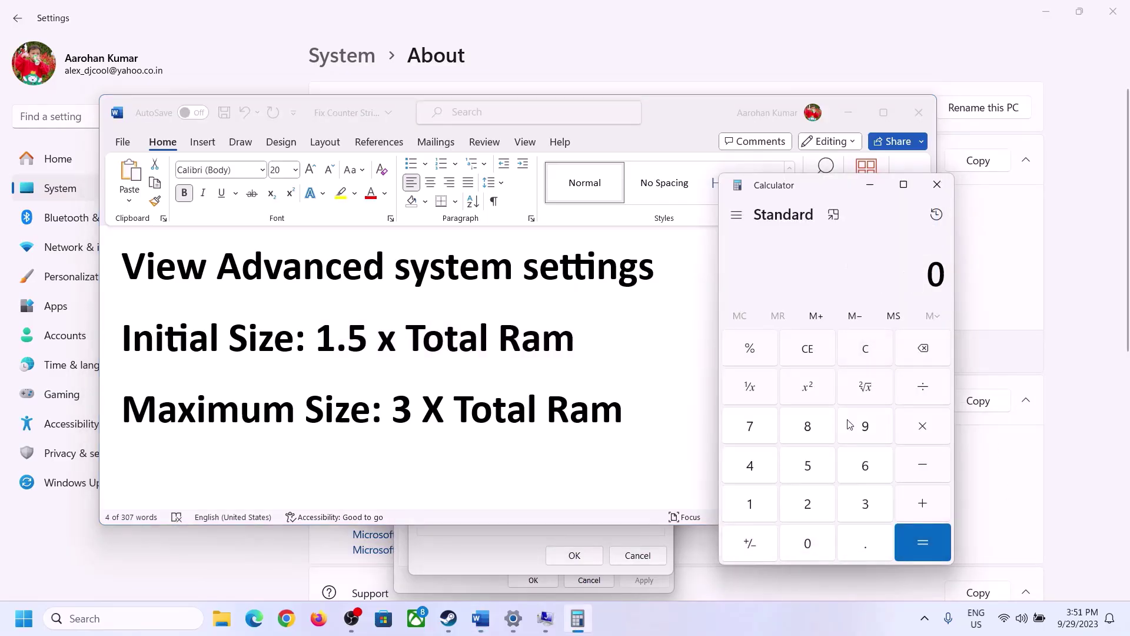
{"action": "left_click", "coordinate": [513, 618]}
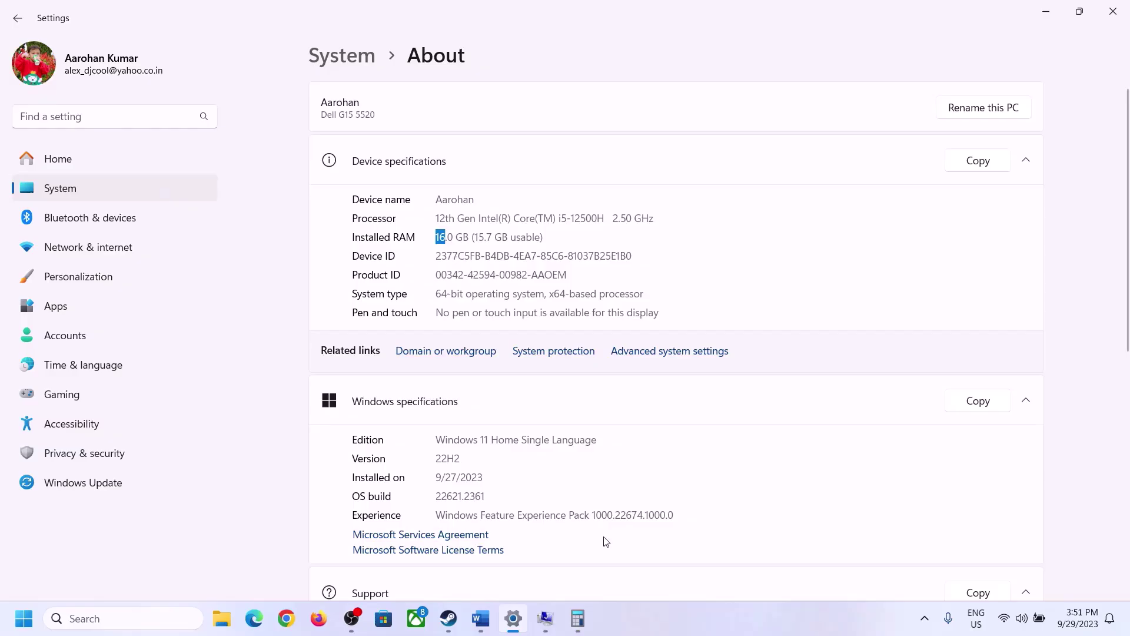
{"action": "key", "text": "alt+Tab"}
Calculate 16 × 1024 again as the basis for the maximum paging file size
{"action": "left_click", "coordinate": [764, 500]}
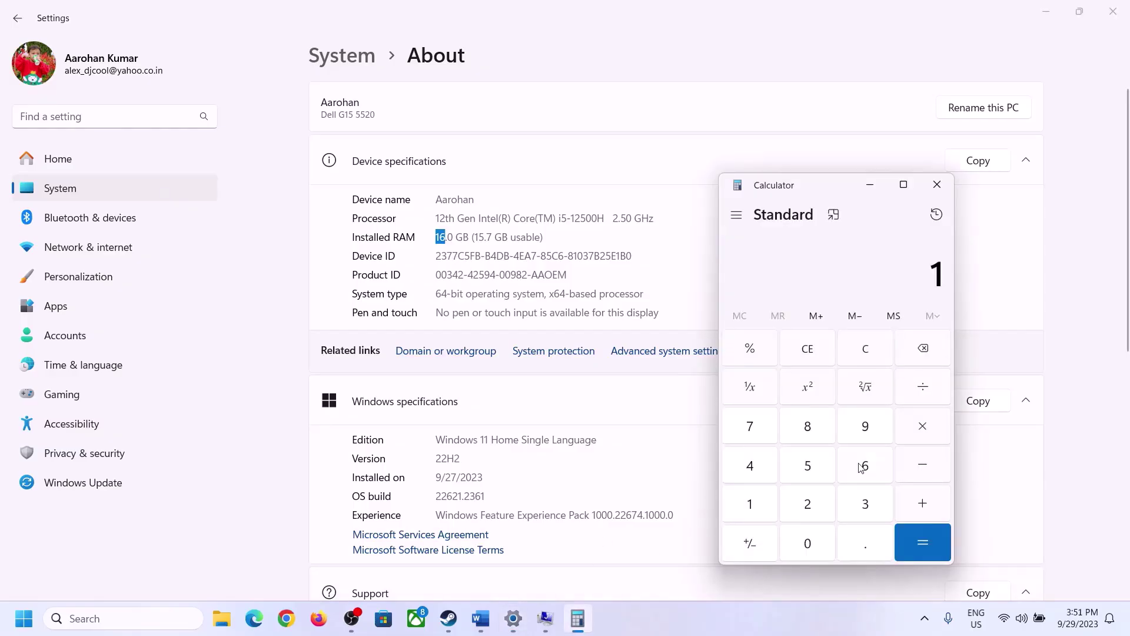
{"action": "left_click", "coordinate": [863, 468]}
{"action": "left_click", "coordinate": [918, 428]}
{"action": "left_click", "coordinate": [756, 500]}
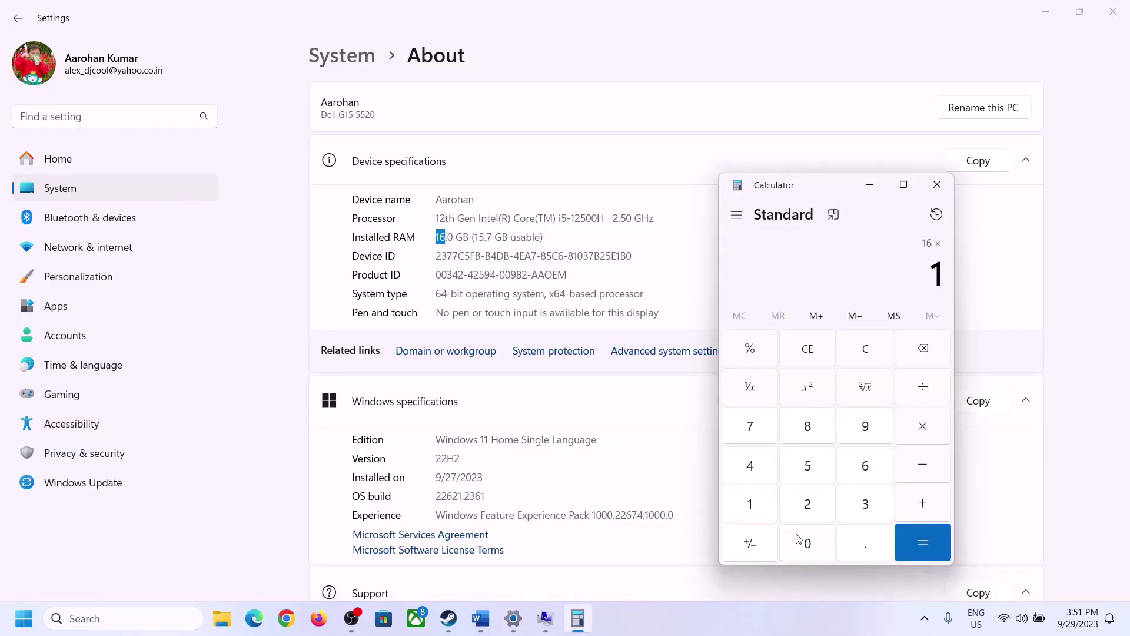
{"action": "left_click", "coordinate": [800, 539]}
{"action": "left_click", "coordinate": [808, 502]}
{"action": "left_click", "coordinate": [752, 468]}
{"action": "left_click", "coordinate": [909, 545]}
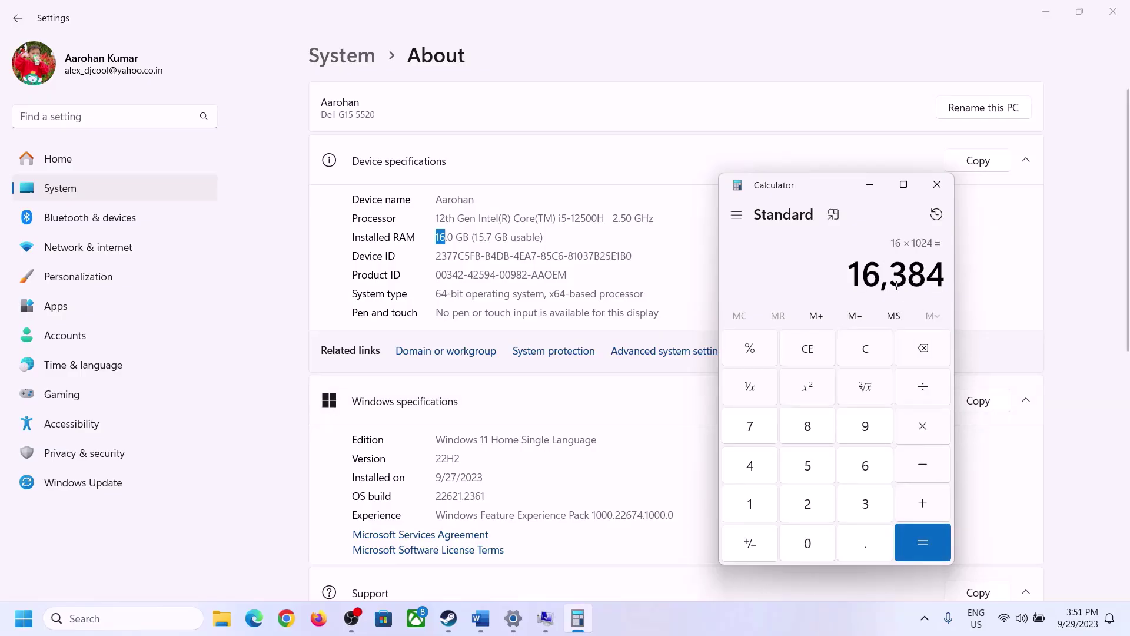
Multiply the RAM in megabytes by 3, following the Maximum Size formula in the Word document
{"action": "left_click", "coordinate": [481, 618]}
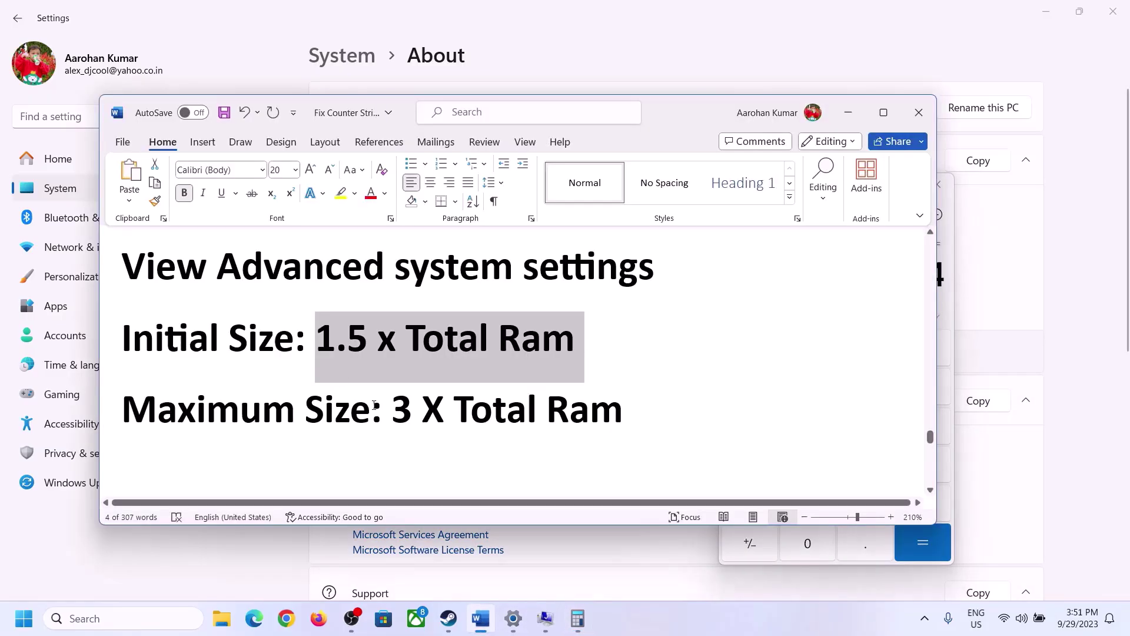
{"action": "left_click", "coordinate": [773, 547]}
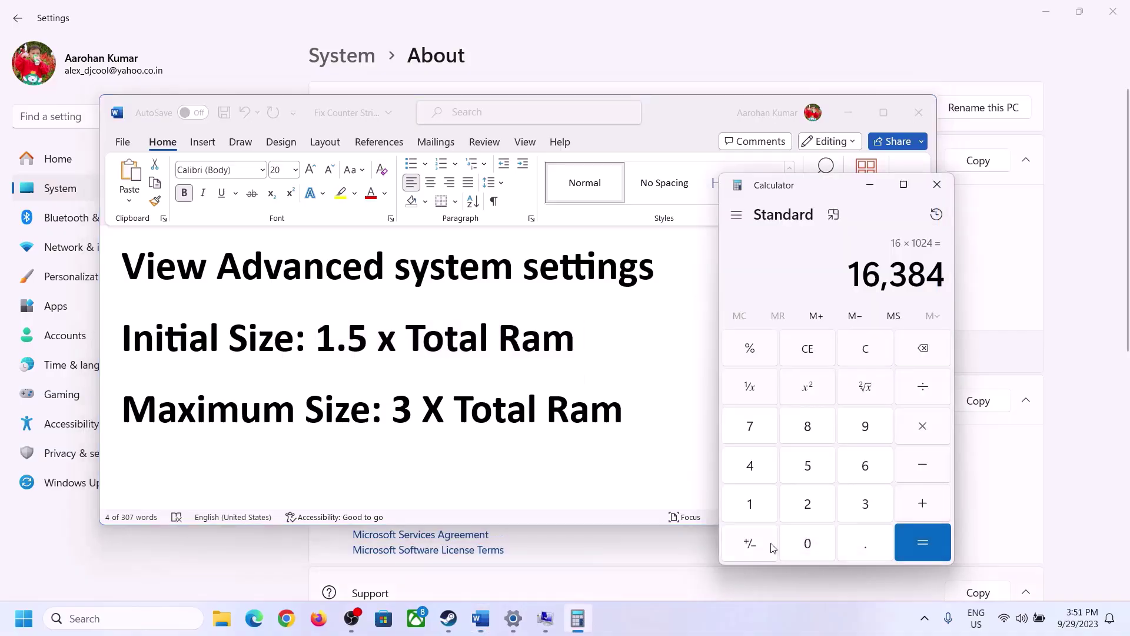
{"action": "left_click", "coordinate": [923, 426]}
{"action": "left_click", "coordinate": [851, 508]}
{"action": "left_click", "coordinate": [924, 530]}
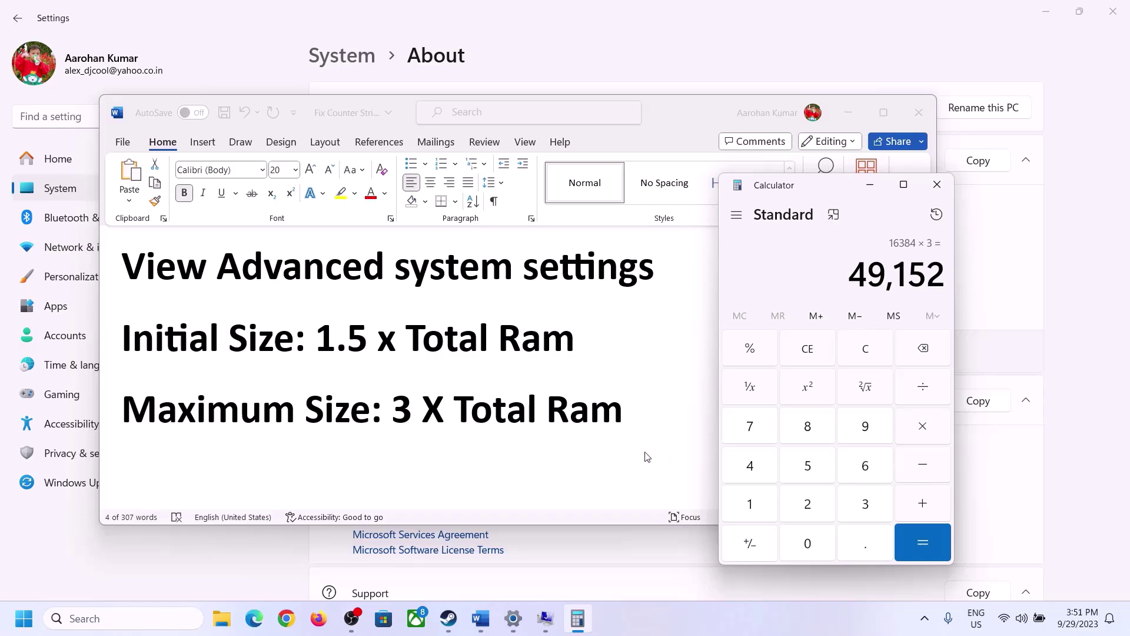
Set the custom maximum size for drive C: to 49152 MB, assign the custom size, and accept the Virtual Memory dialog and its restart notice
{"action": "left_click", "coordinate": [545, 618]}
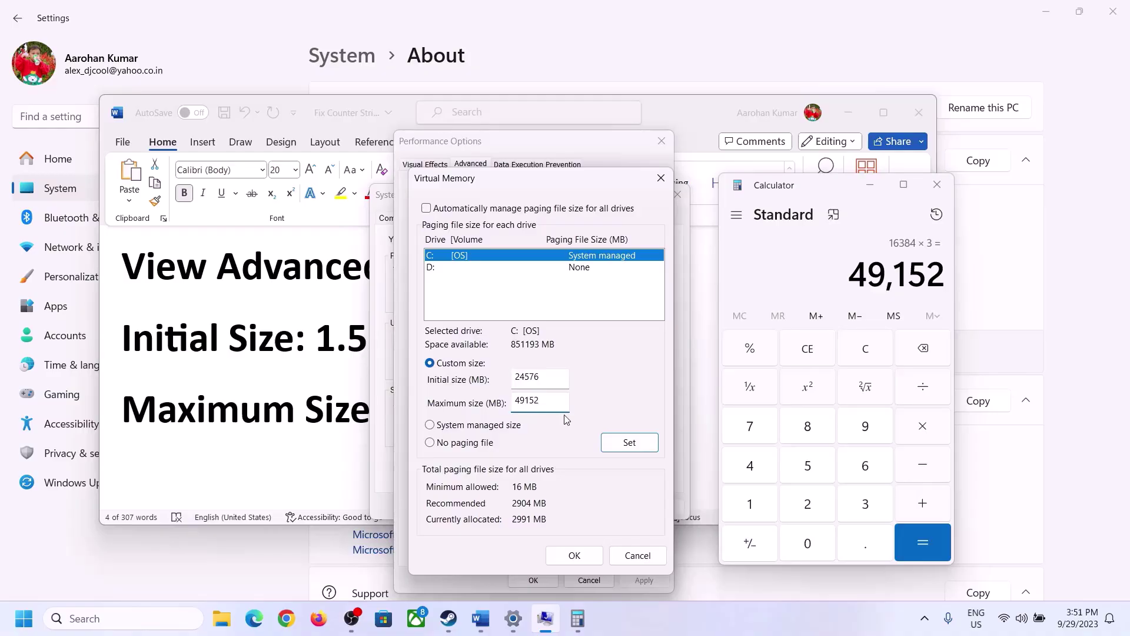
{"action": "left_click", "coordinate": [629, 445]}
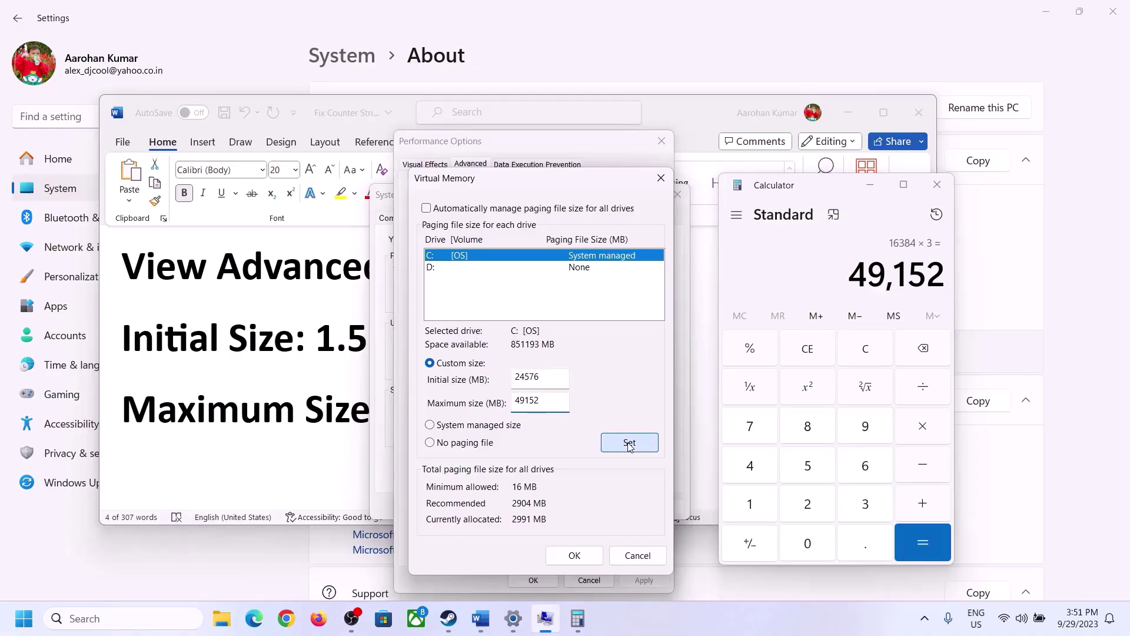
{"action": "left_click", "coordinate": [577, 555]}
{"action": "left_click", "coordinate": [701, 363]}
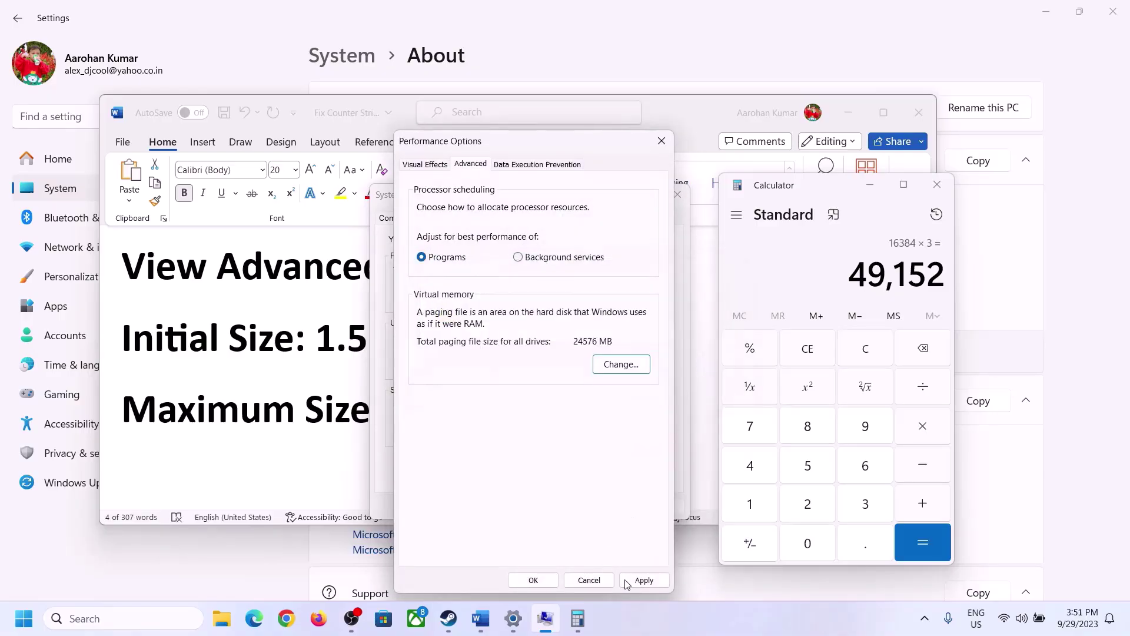
Accept the Performance Options and System Properties dialogs and dismiss the restart prompt without restarting
{"action": "left_click", "coordinate": [534, 580]}
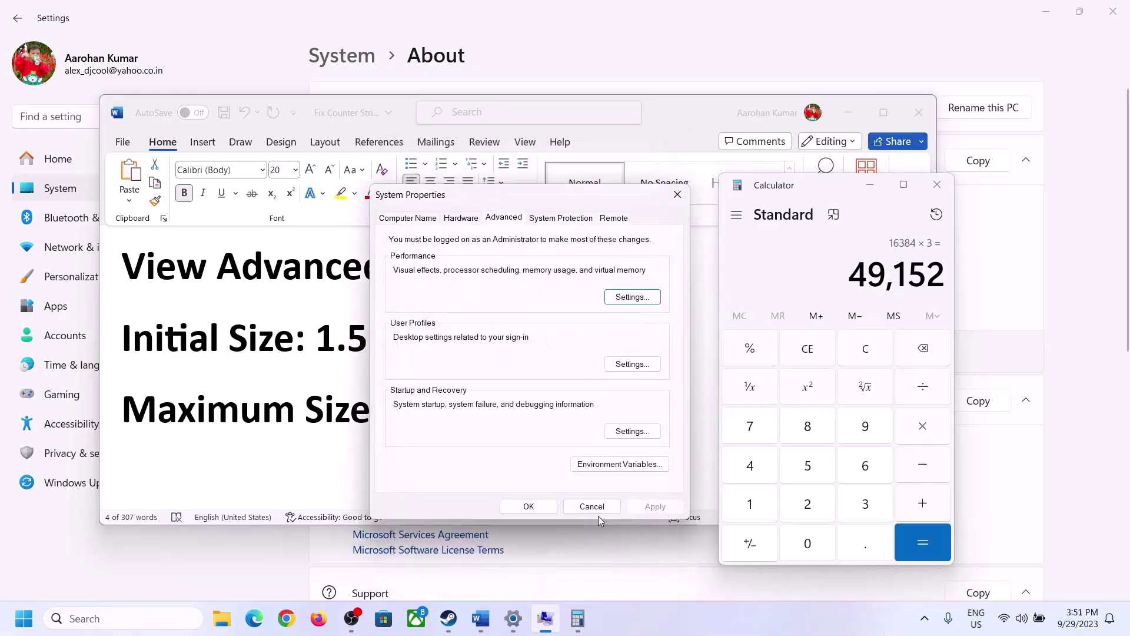
{"action": "left_click", "coordinate": [528, 505]}
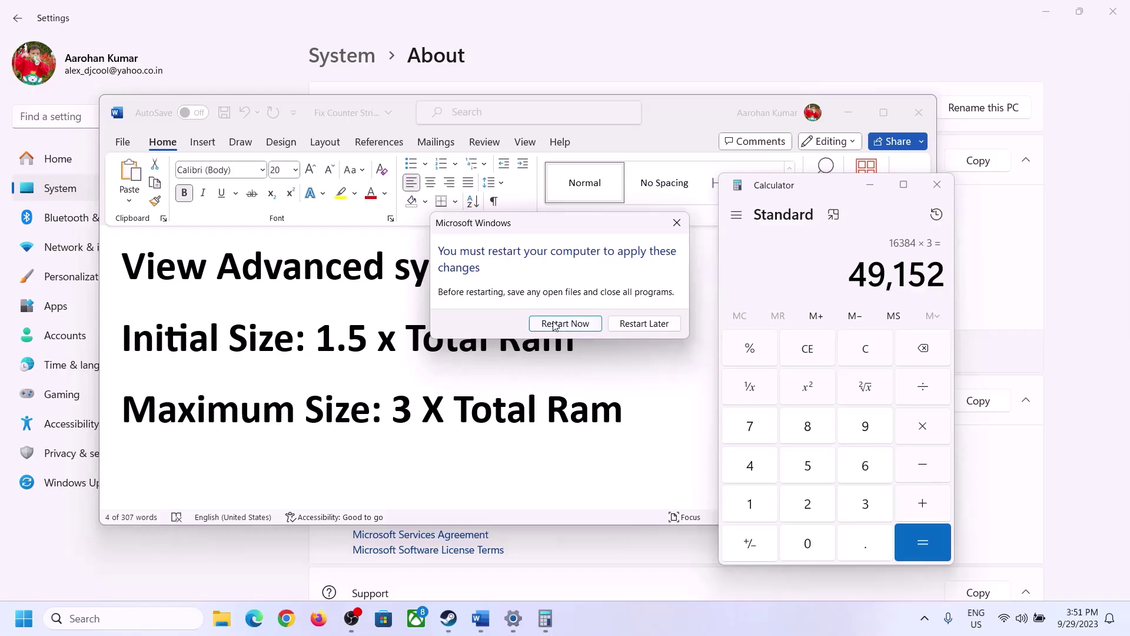
{"action": "left_click", "coordinate": [677, 222]}
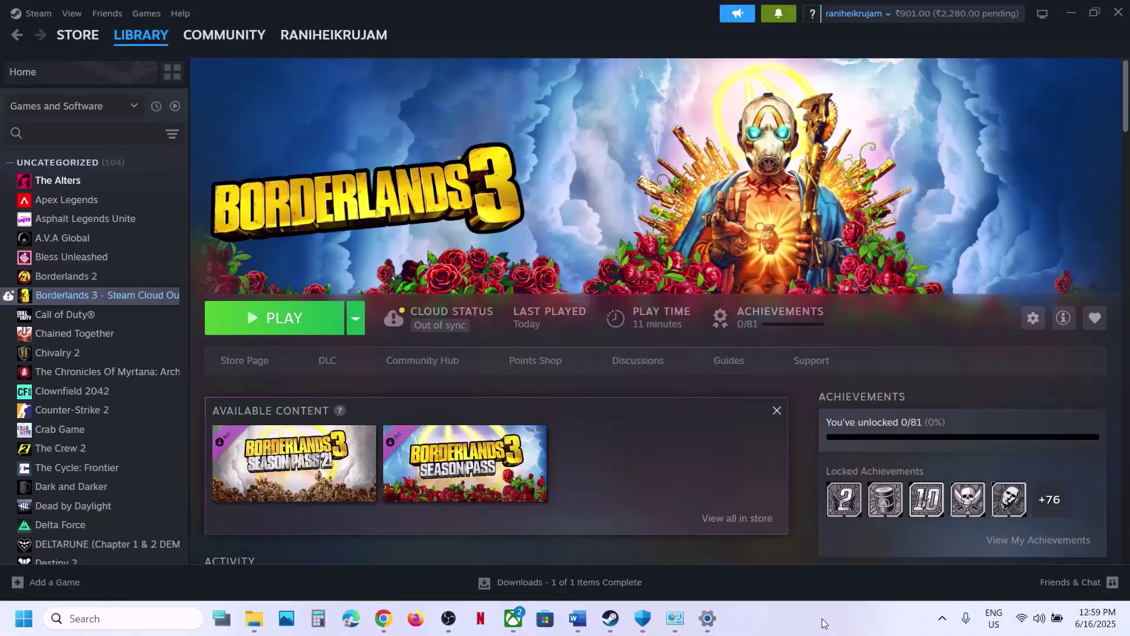
Switch to the Word document and read the Step 18 instructions on overclocking and overlay apps
{"action": "left_click", "coordinate": [578, 619]}
{"action": "scroll", "coordinate": [498, 453], "scroll_direction": "down", "scroll_amount": 3}
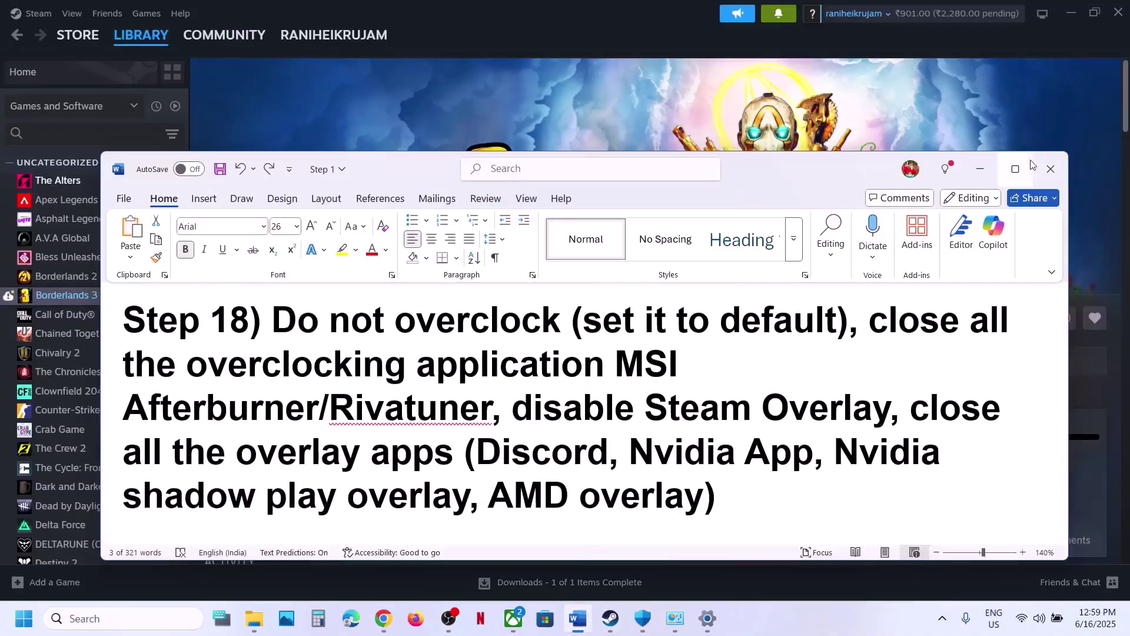
Maximize the Word document and highlight the Step 18 instructions on closing MSI Afterburner/Rivatuner and disabling Steam Overlay
{"action": "left_click", "coordinate": [1015, 169]}
{"action": "scroll", "coordinate": [408, 360], "scroll_direction": "up", "scroll_amount": 3}
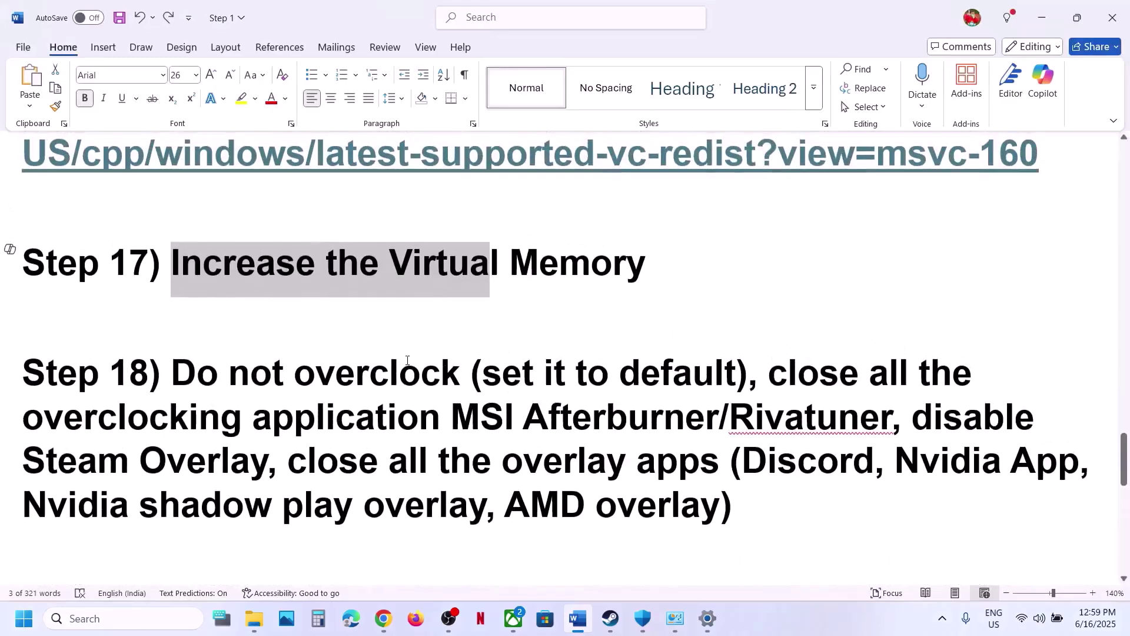
{"action": "left_click_drag", "start_coordinate": [405, 377], "coordinate": [879, 416]}
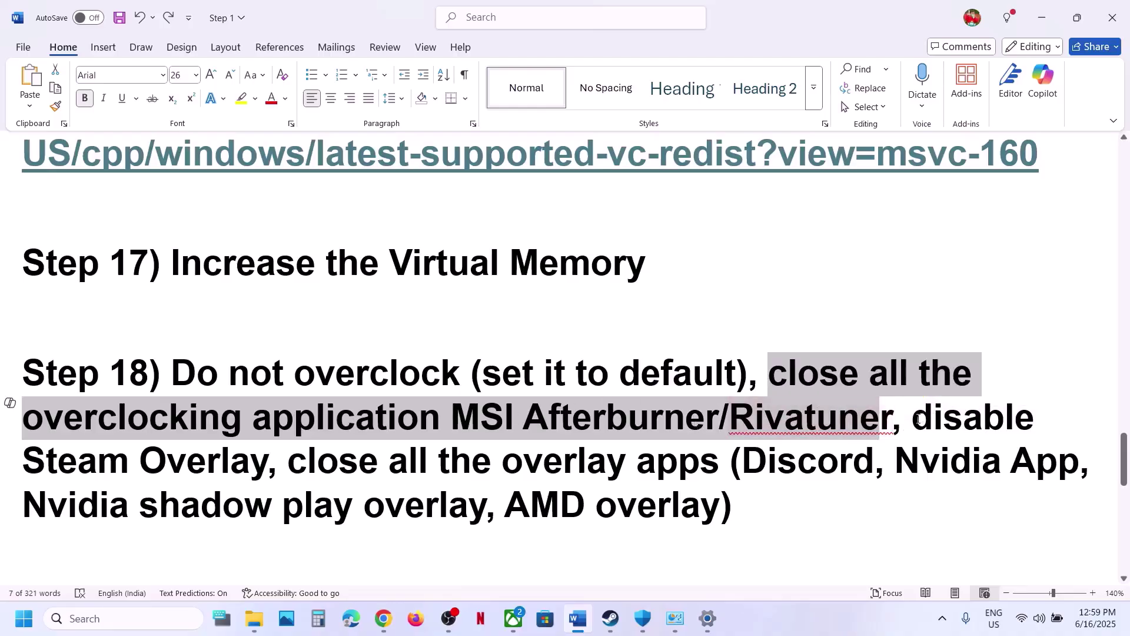
{"action": "left_click_drag", "start_coordinate": [918, 419], "coordinate": [268, 462]}
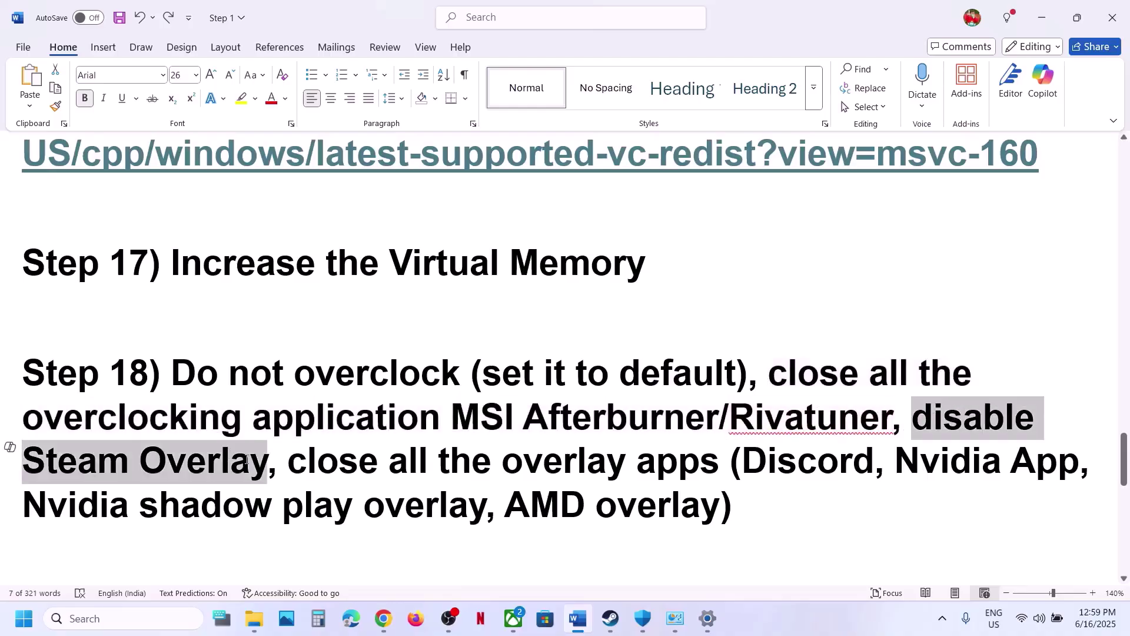
Switch to Steam, turn off the in-game Steam Overlay in the Borderlands 3 properties, and close the properties window
{"action": "left_click", "coordinate": [618, 626]}
{"action": "right_click", "coordinate": [145, 295]}
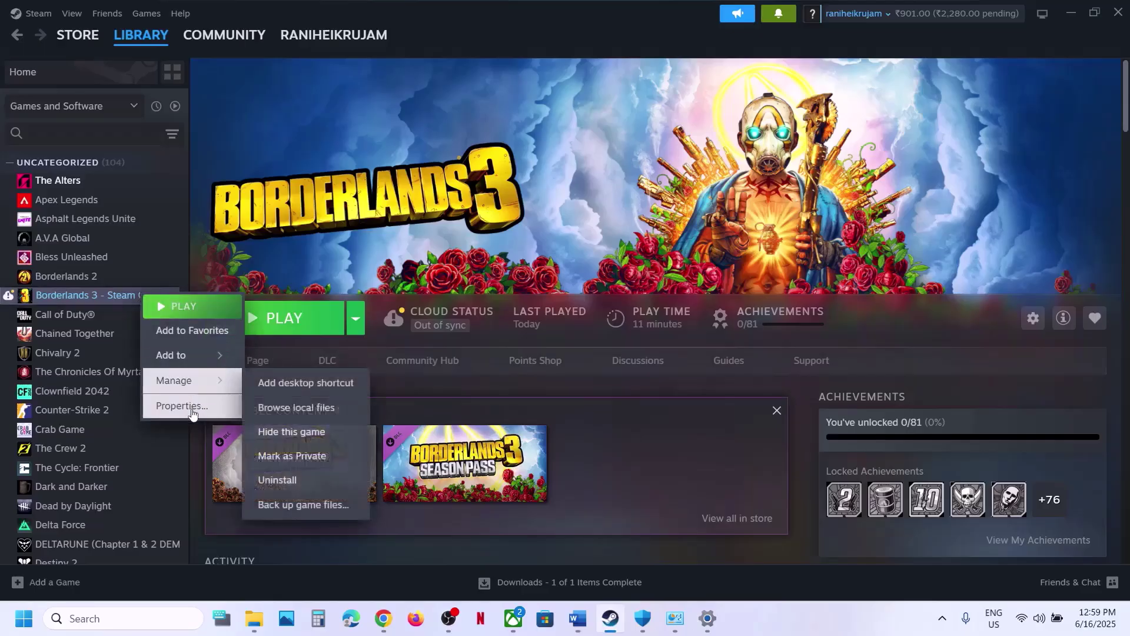
{"action": "left_click", "coordinate": [182, 406]}
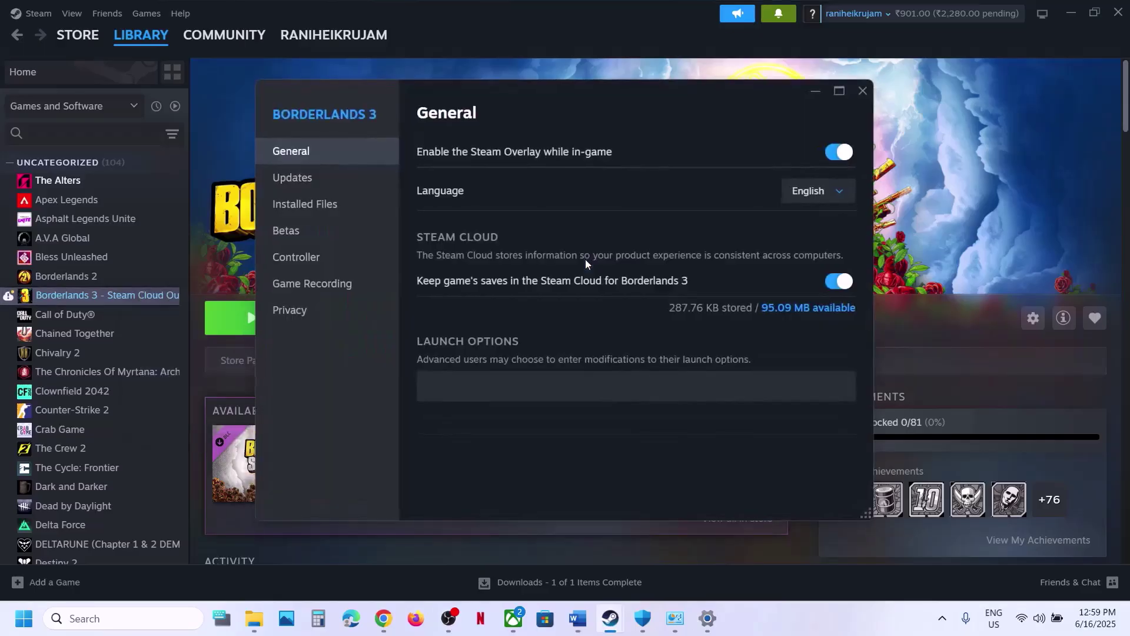
{"action": "left_click", "coordinate": [839, 152]}
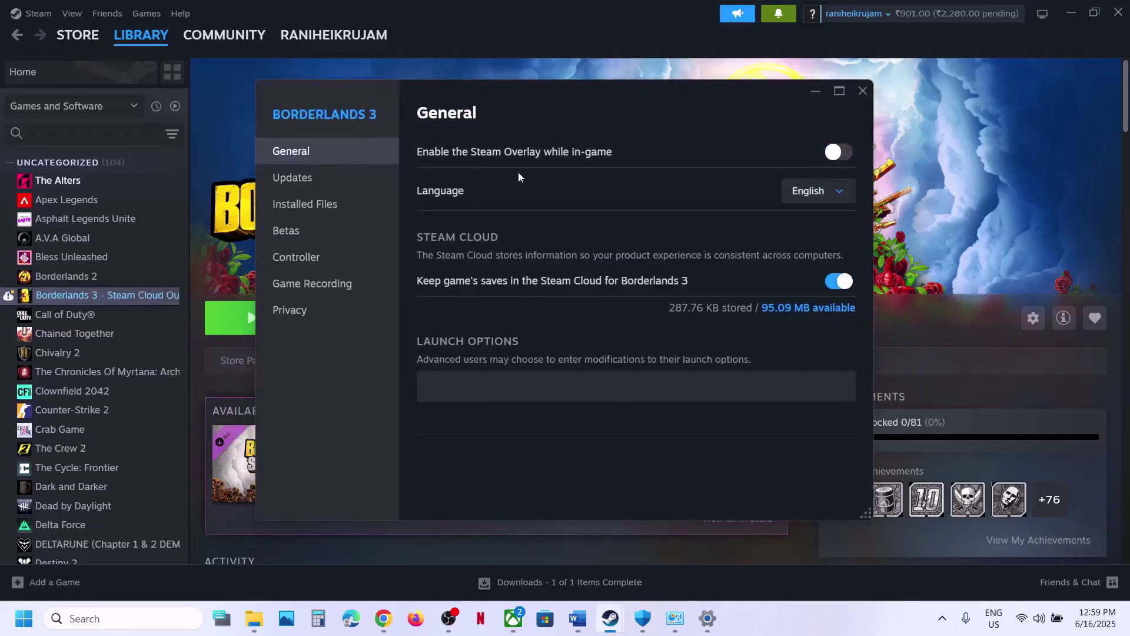
{"action": "left_click", "coordinate": [863, 91]}
Return to the Word document and highlight the overlay apps to close in Step 18: Discord, Nvidia App, Nvidia shadow play and AMD overlay
{"action": "left_click", "coordinate": [578, 619]}
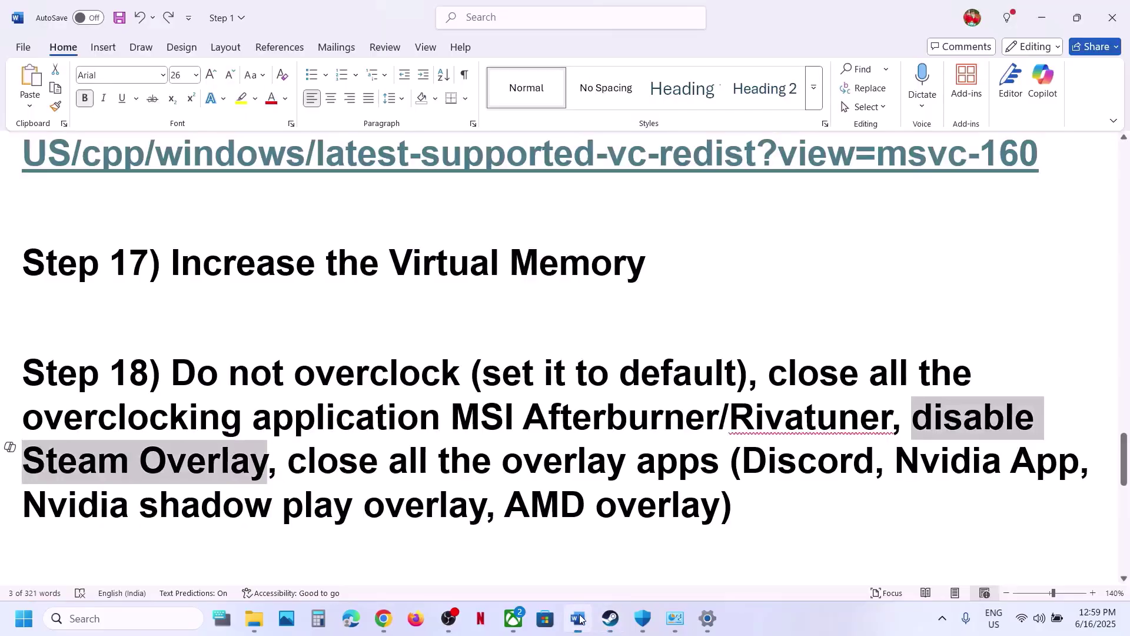
{"action": "double_click", "coordinate": [808, 460]}
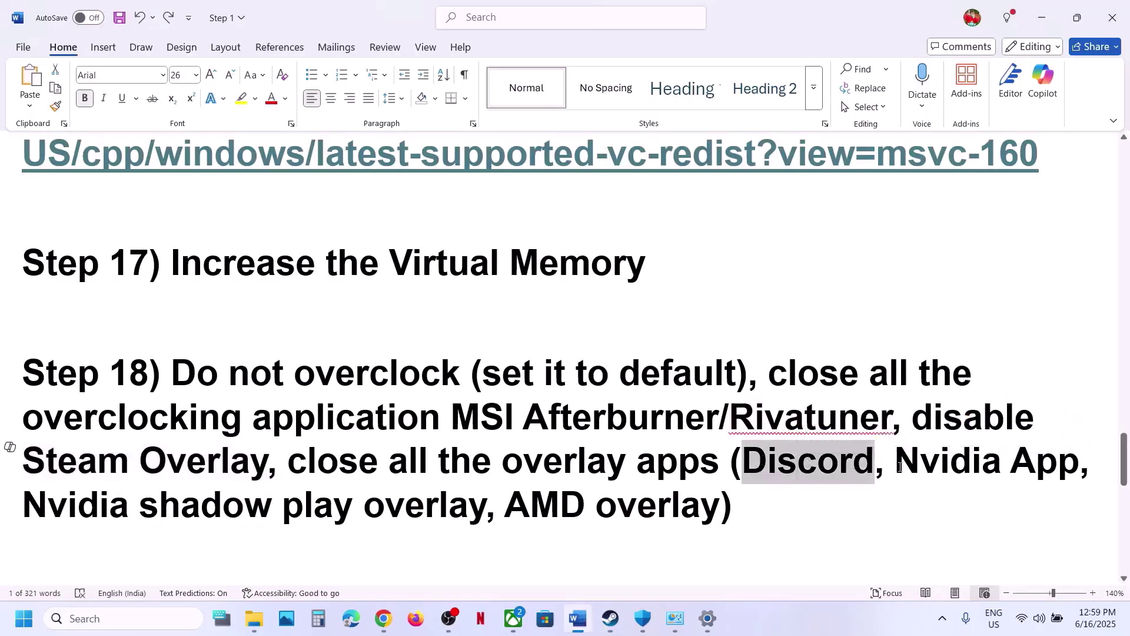
{"action": "left_click_drag", "start_coordinate": [895, 461], "coordinate": [1046, 465]}
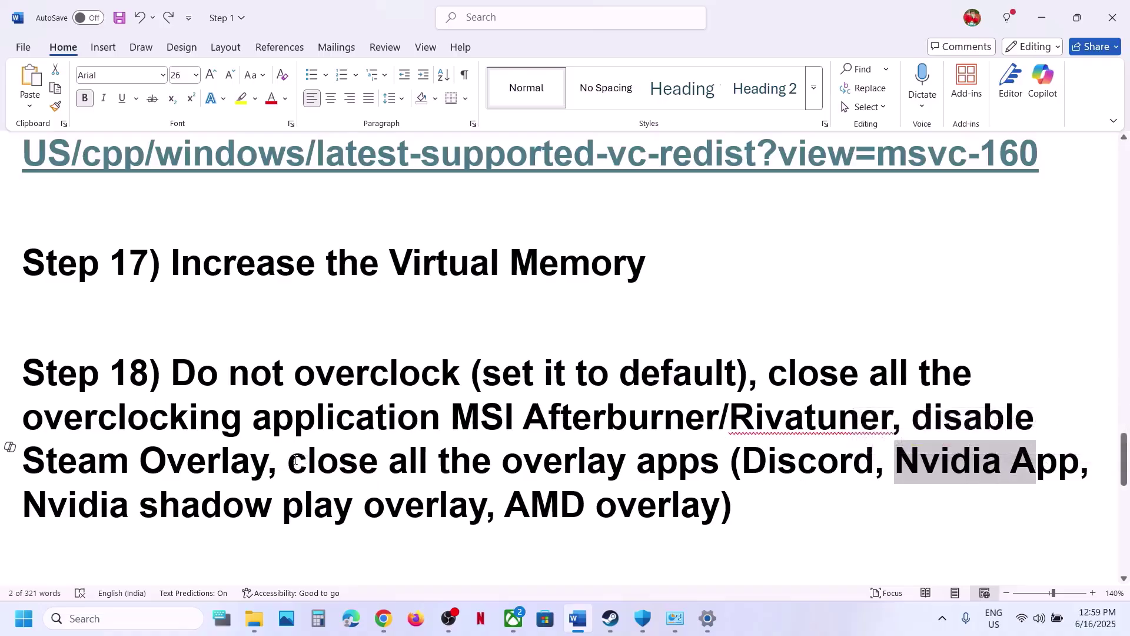
{"action": "left_click_drag", "start_coordinate": [294, 461], "coordinate": [721, 505]}
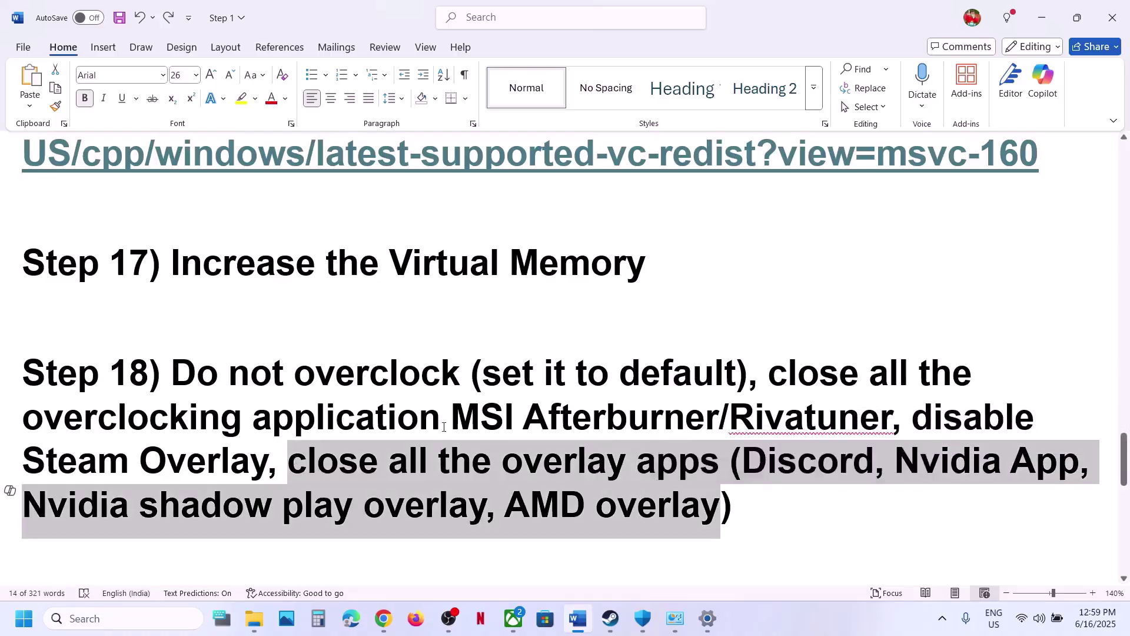
Read and highlight the Step 19 instructions on unplugging external devices and disconnecting additional USB adapters, joysticks and controllers
{"action": "scroll", "coordinate": [443, 427], "scroll_direction": "down", "scroll_amount": 8}
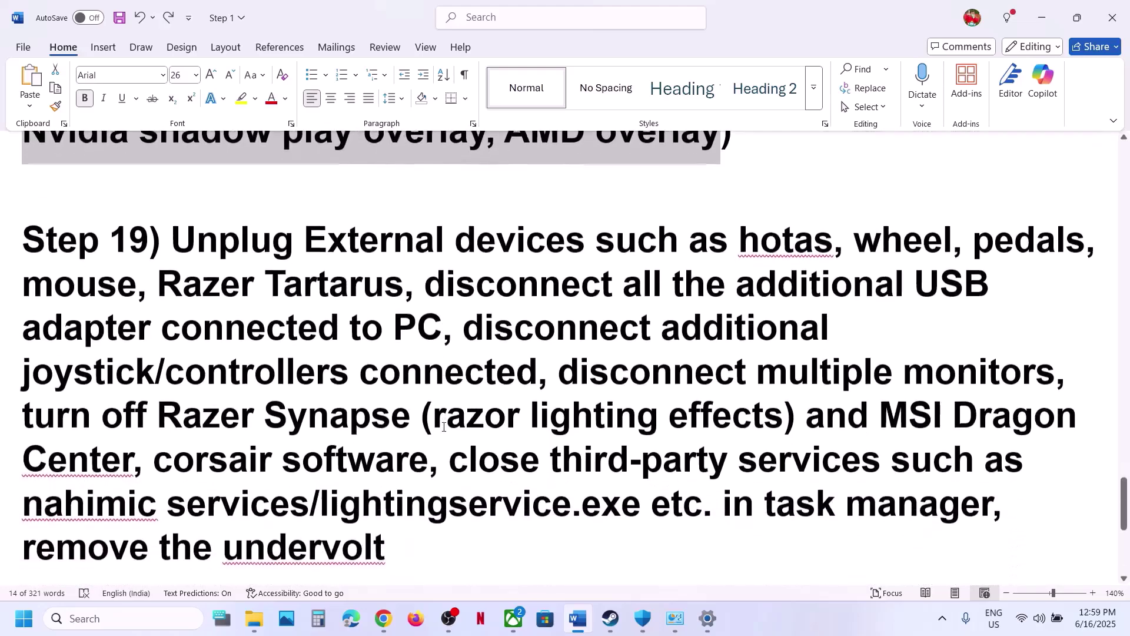
{"action": "left_click_drag", "start_coordinate": [176, 238], "coordinate": [539, 372]}
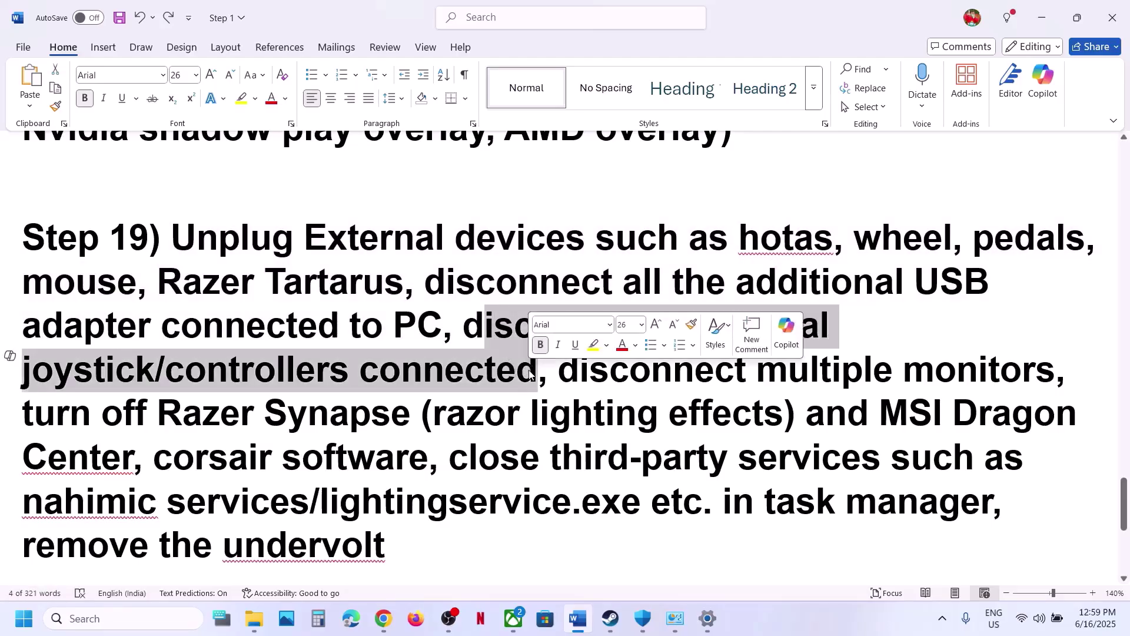